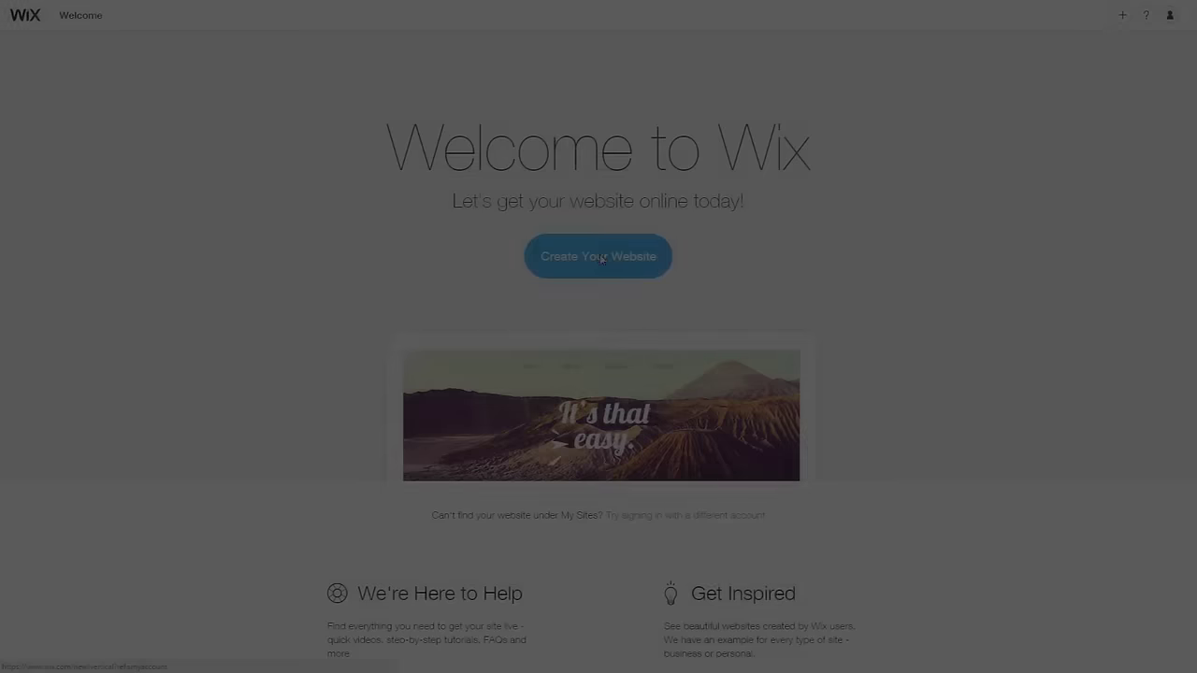
# Start creating a new website in the Designer category with Wix ADI
pyautogui.click(598, 256)
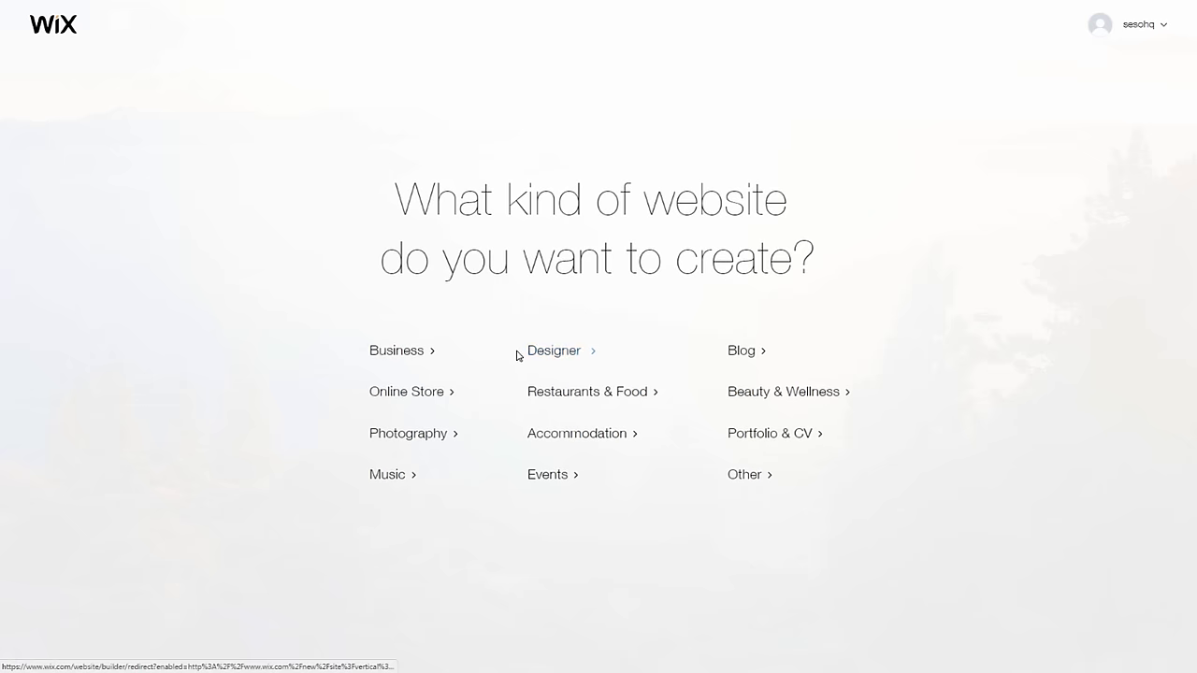
pyautogui.click(560, 353)
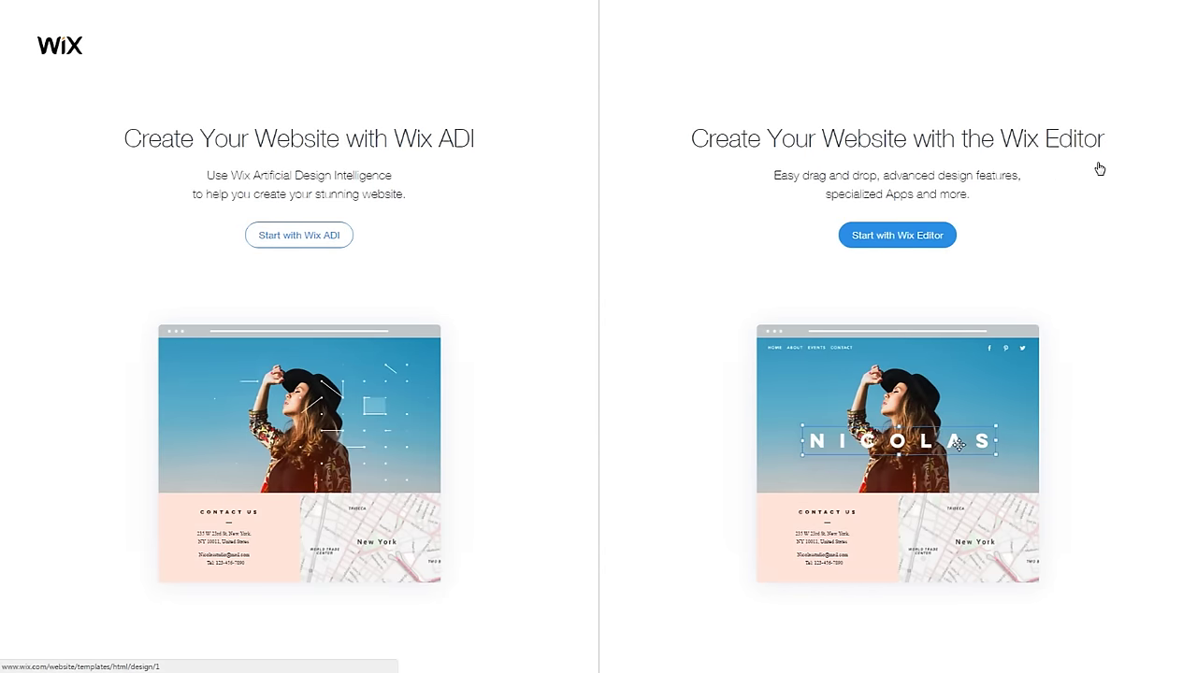
pyautogui.click(292, 239)
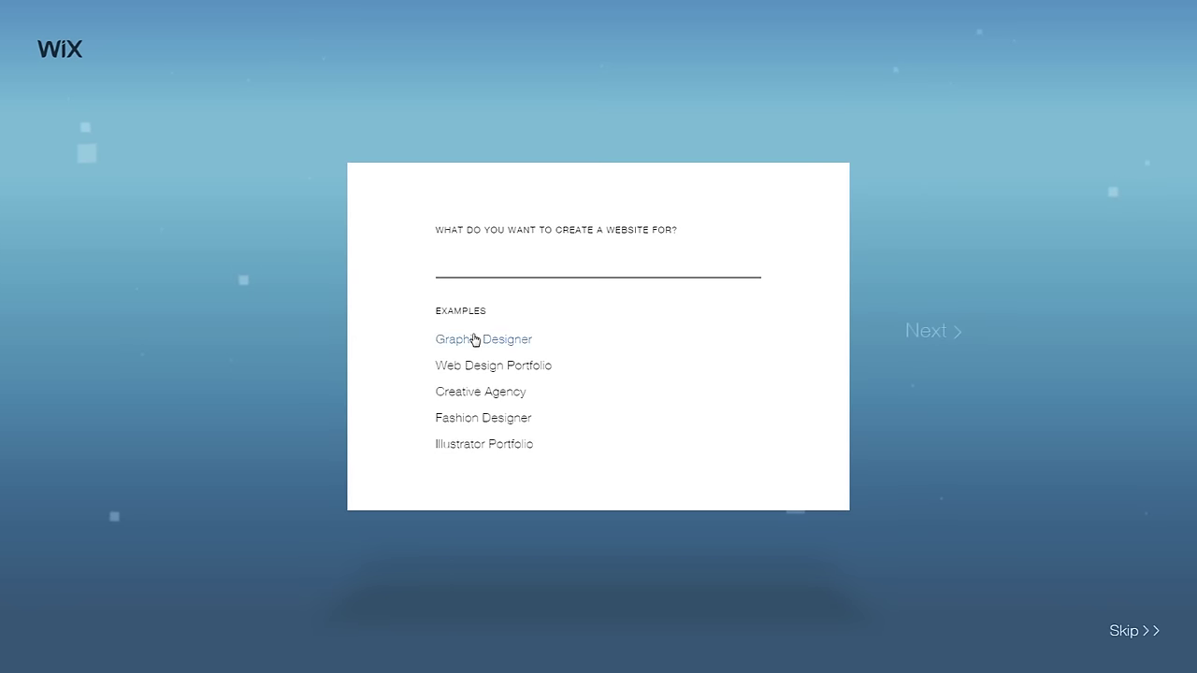
# Set the website's purpose to Graphic Designer and include the Sell online, Get subscribers and Create a blog features
pyautogui.click(474, 339)
pyautogui.click(944, 333)
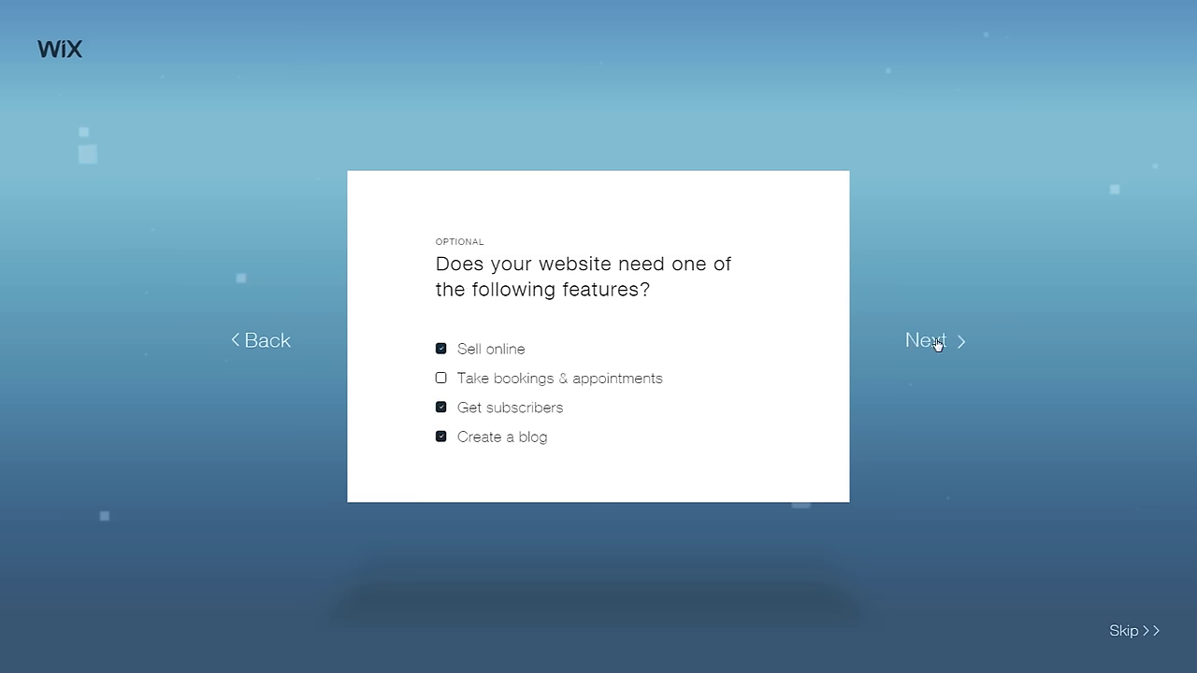
pyautogui.click(936, 342)
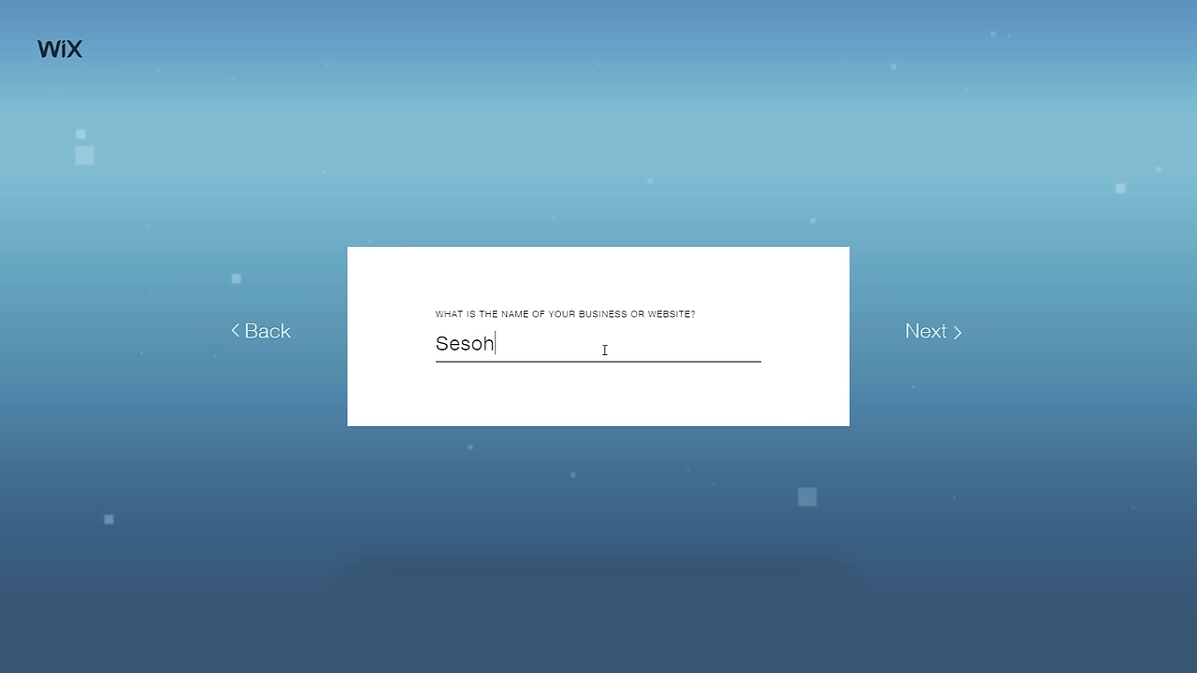
# Name the business Sesohq, skip the address, and add twitter.com/sesohq as a social network to the business info
pyautogui.click(957, 340)
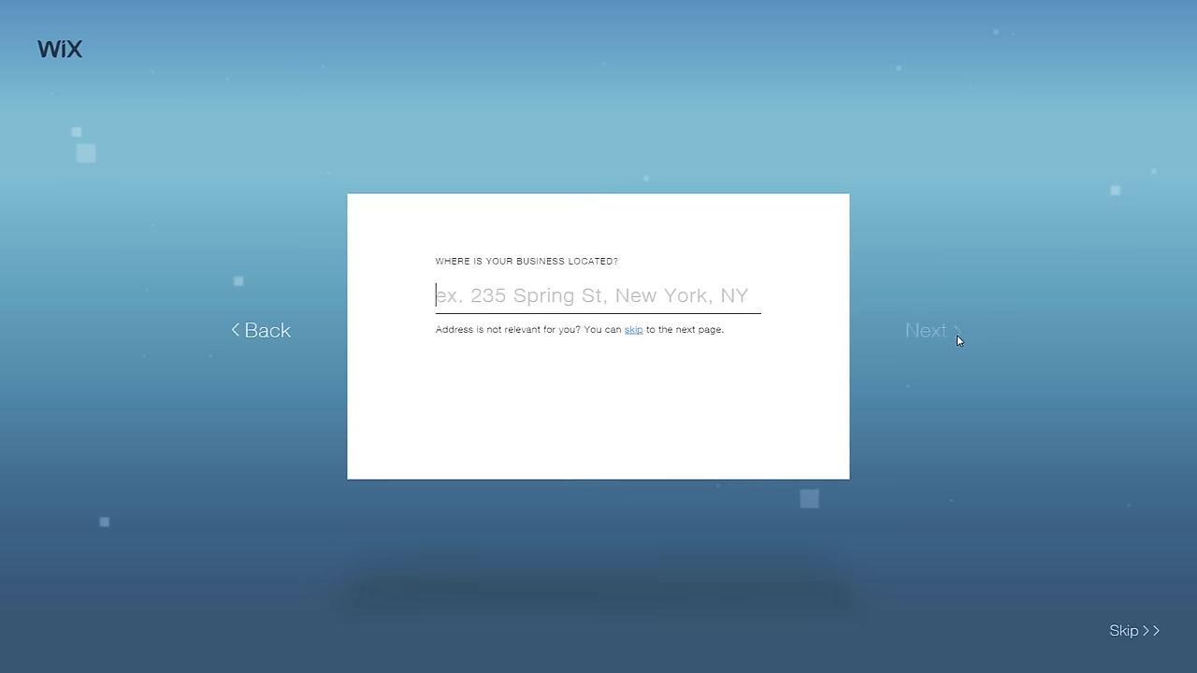
pyautogui.click(631, 333)
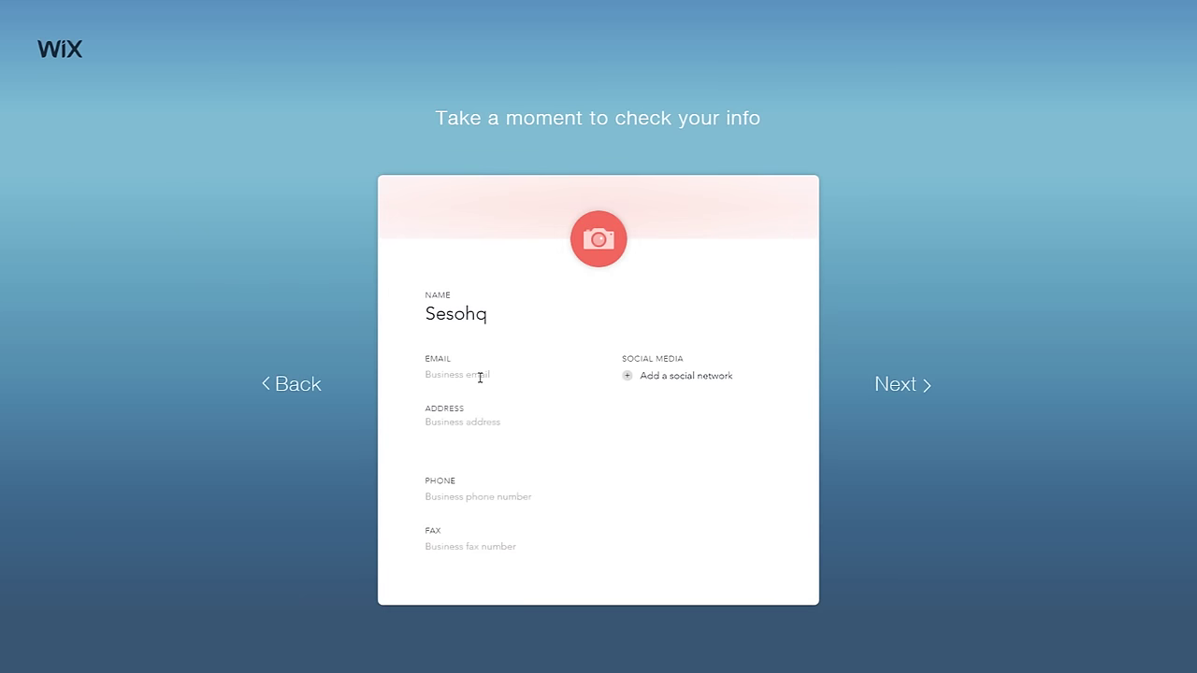
pyautogui.click(625, 379)
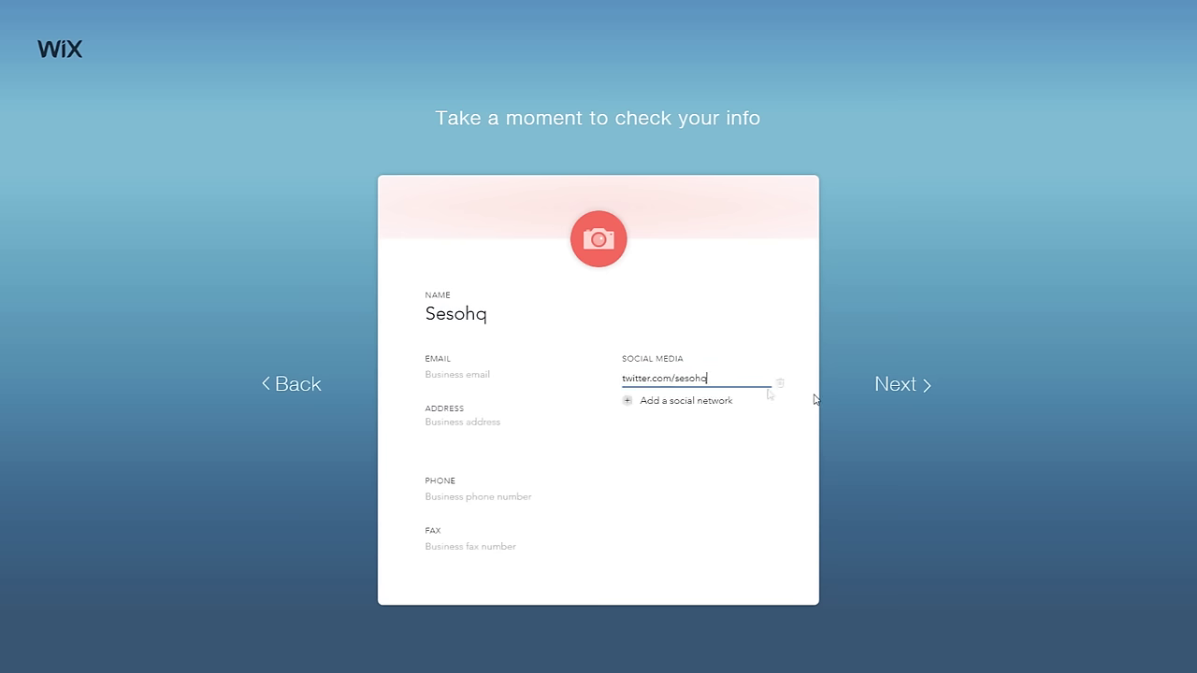
pyautogui.click(899, 384)
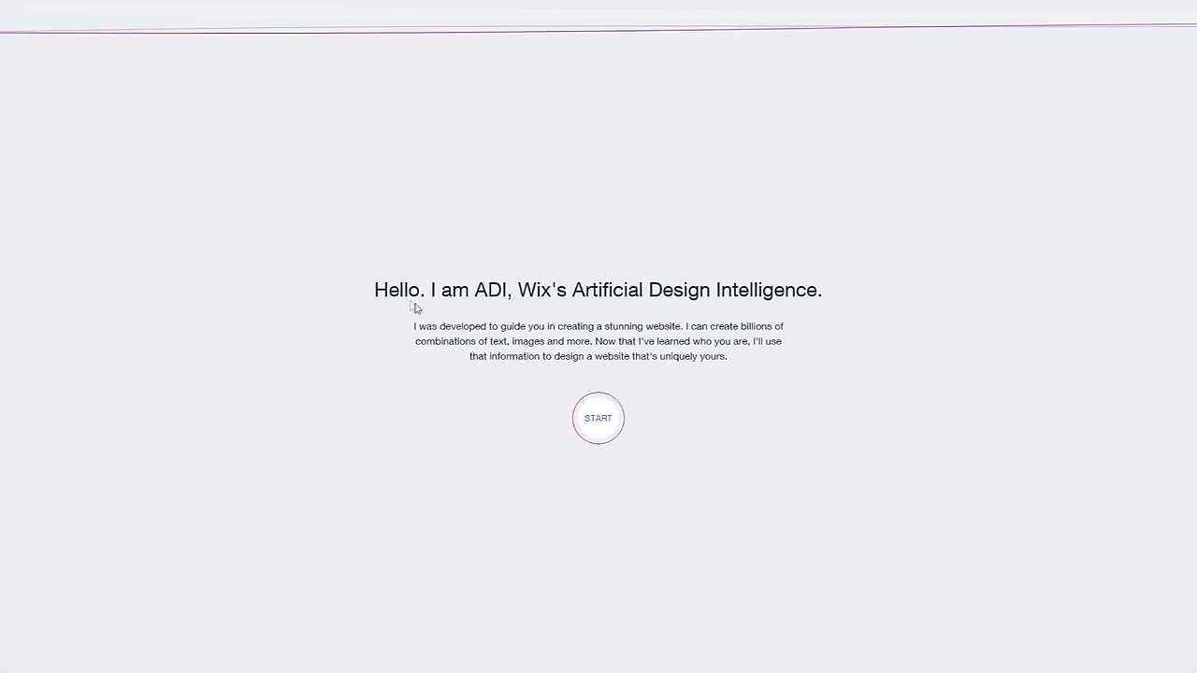
# Choose the Clean design kit for the site and have ADI build the homepage
pyautogui.click(596, 416)
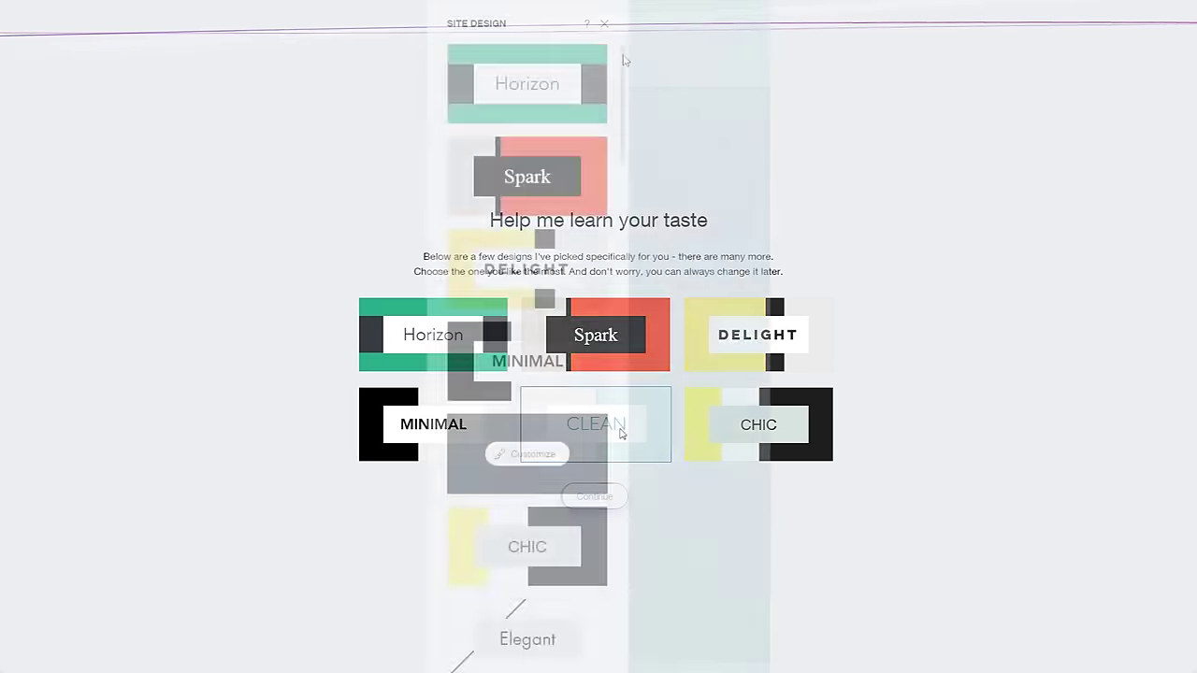
pyautogui.scroll(-20, 624, 60)
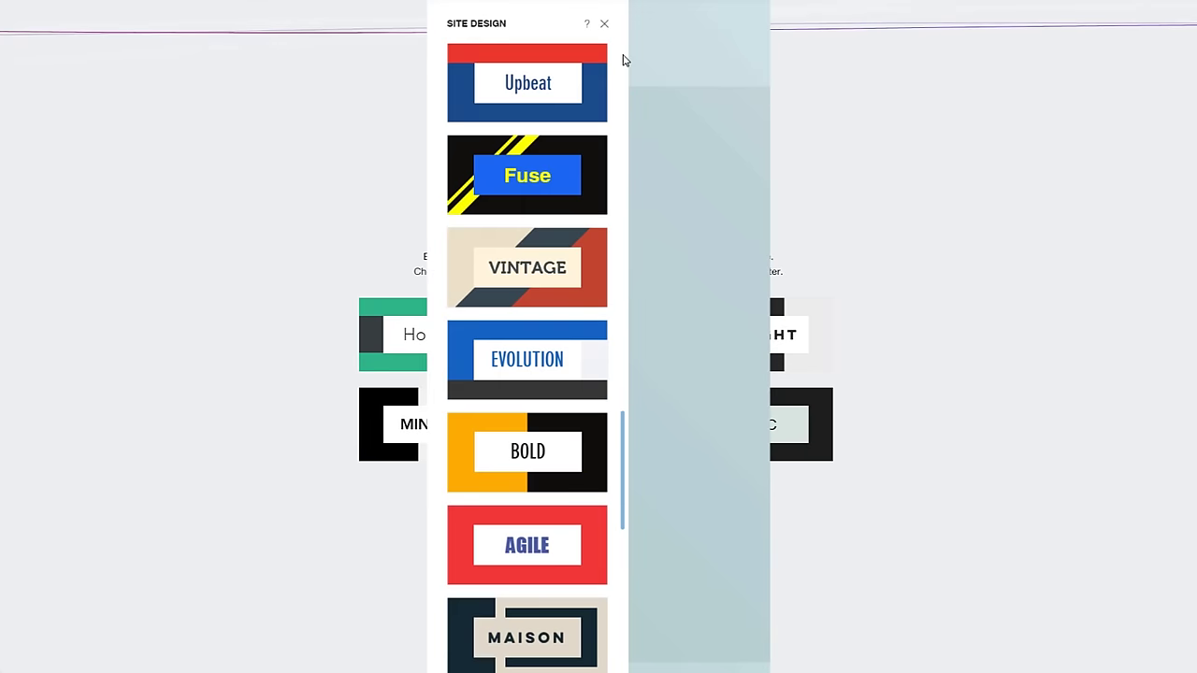
pyautogui.scroll(-10, 625, 60)
pyautogui.scroll(20, 524, 374)
pyautogui.click(524, 454)
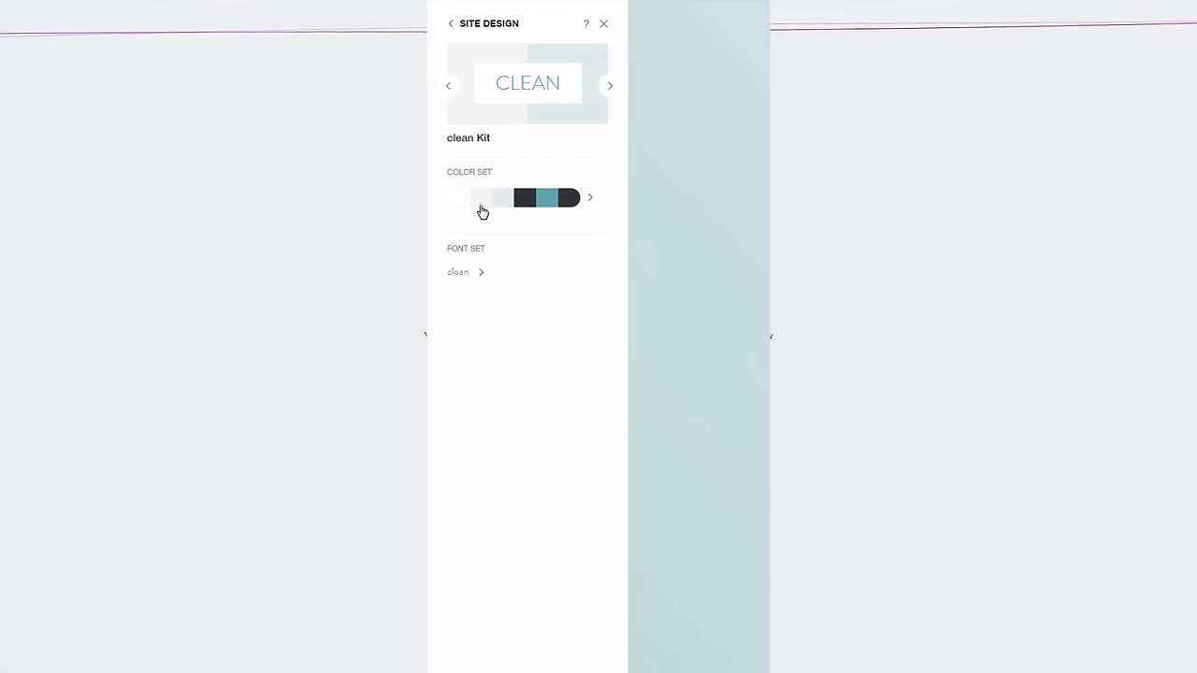
pyautogui.click(547, 198)
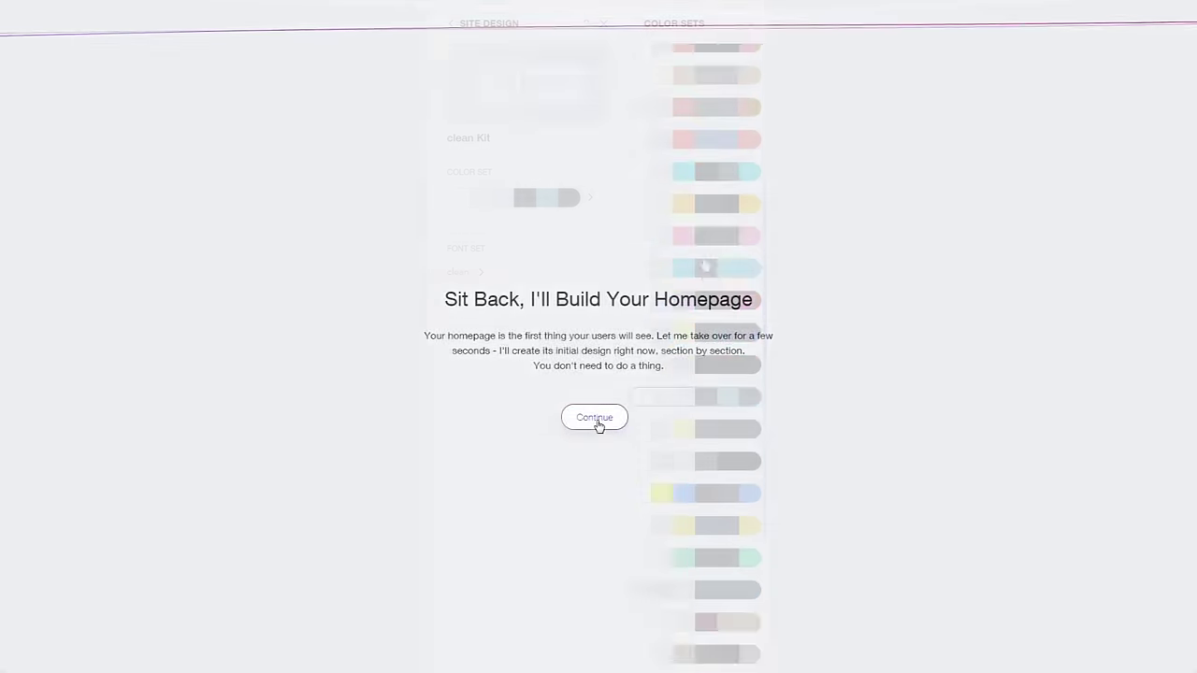
pyautogui.click(596, 417)
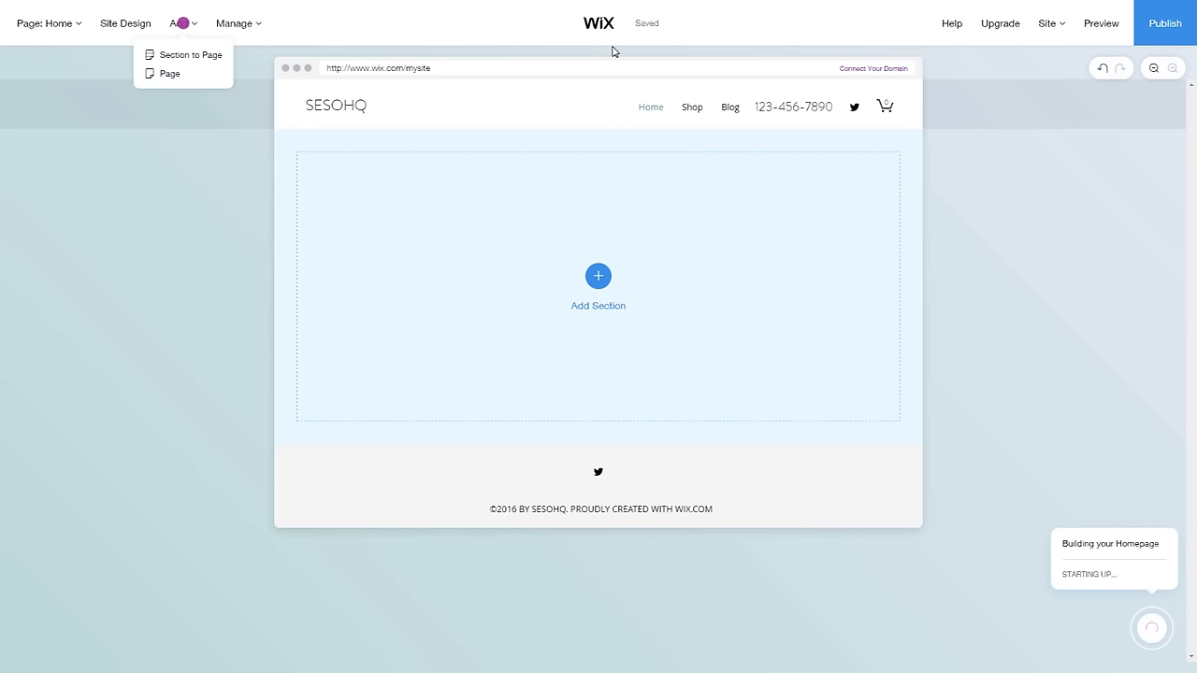
# Fill the homepage with a Welcome section with centered title box, a Projects image collage and a Get to Know Me About section
pyautogui.click(183, 54)
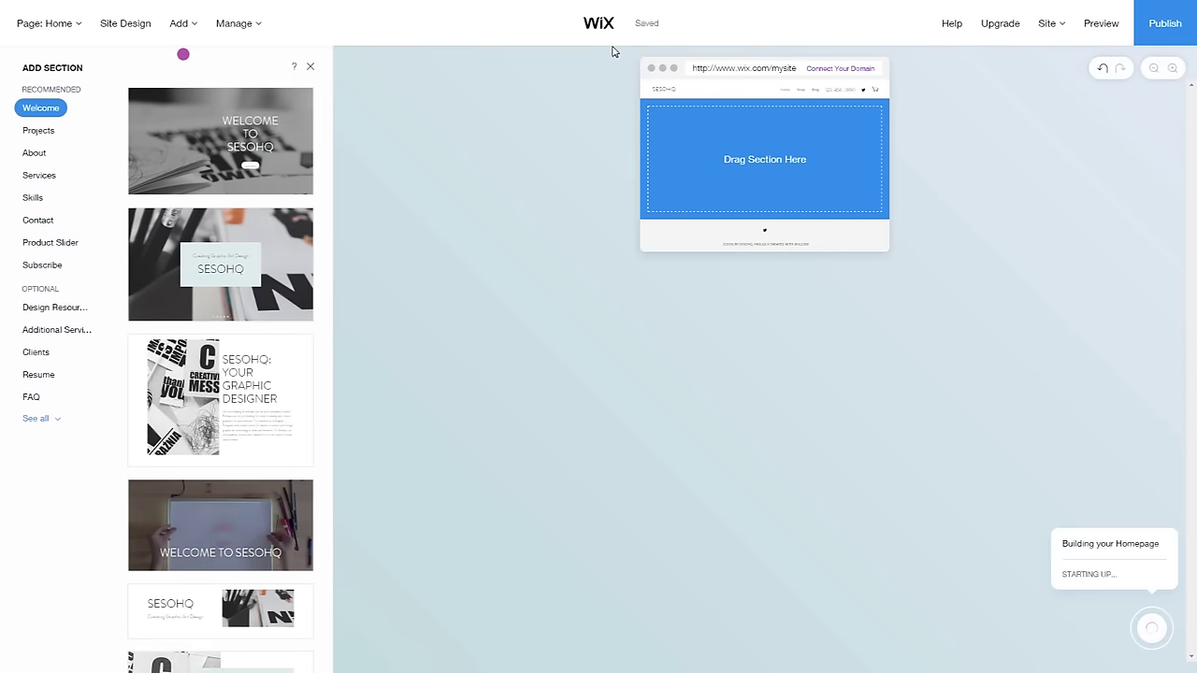
pyautogui.click(221, 265)
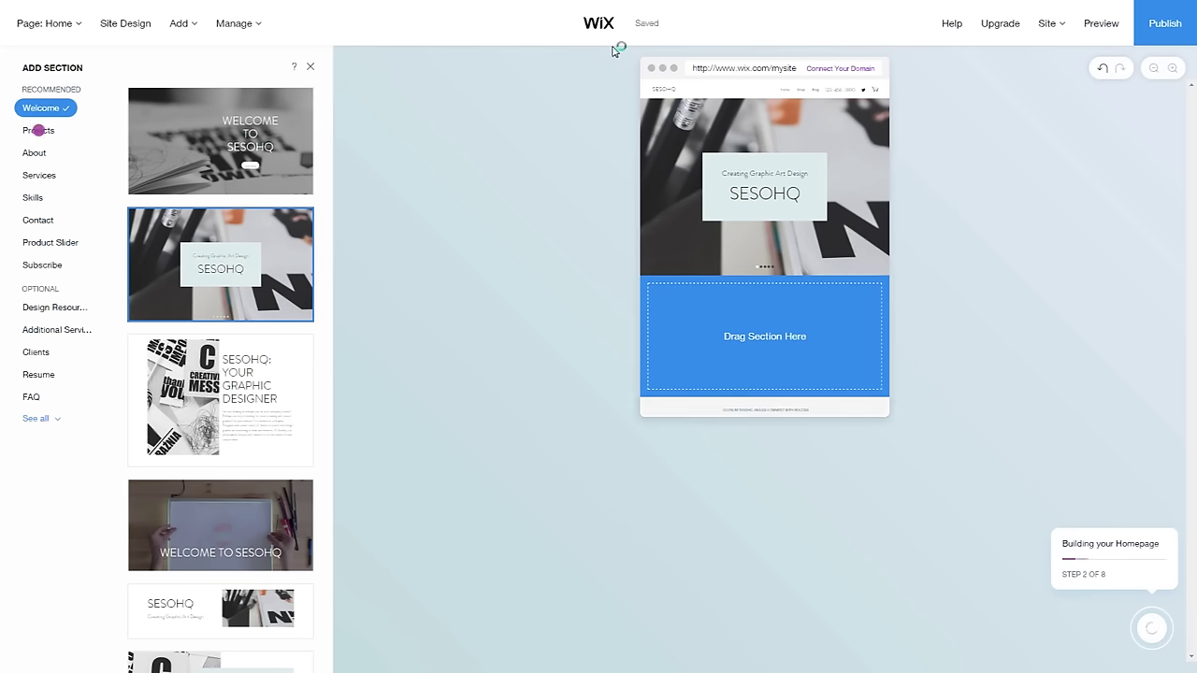
pyautogui.click(38, 130)
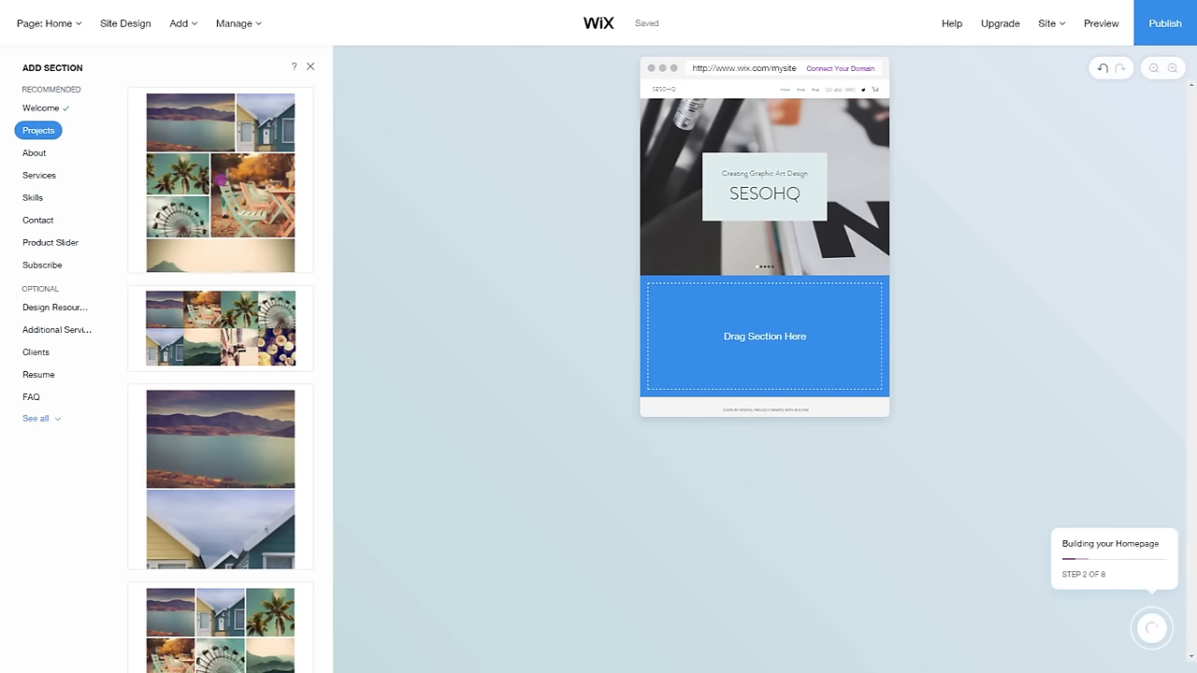
pyautogui.click(218, 177)
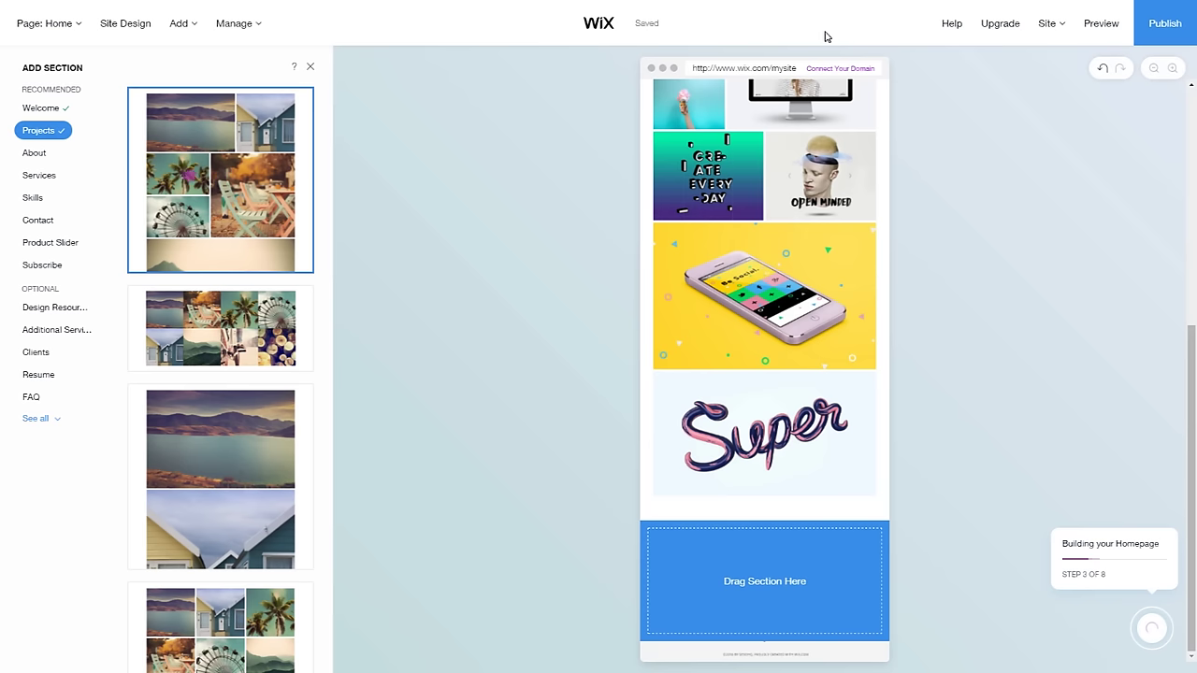
pyautogui.click(34, 153)
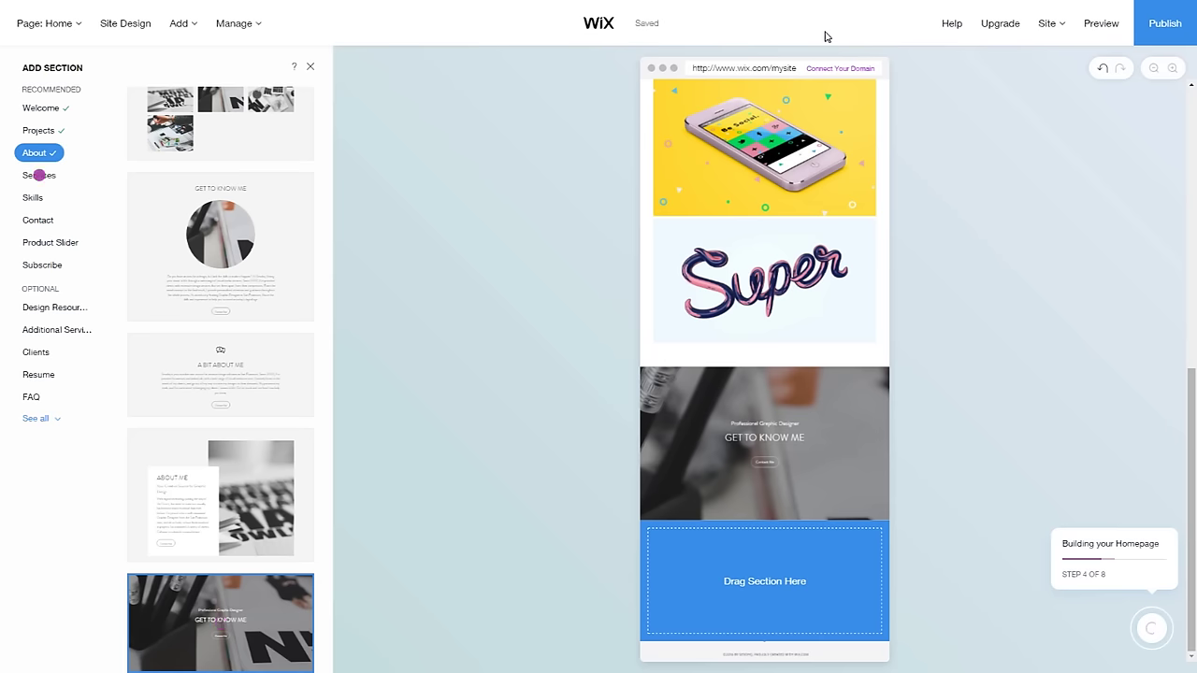
pyautogui.click(40, 175)
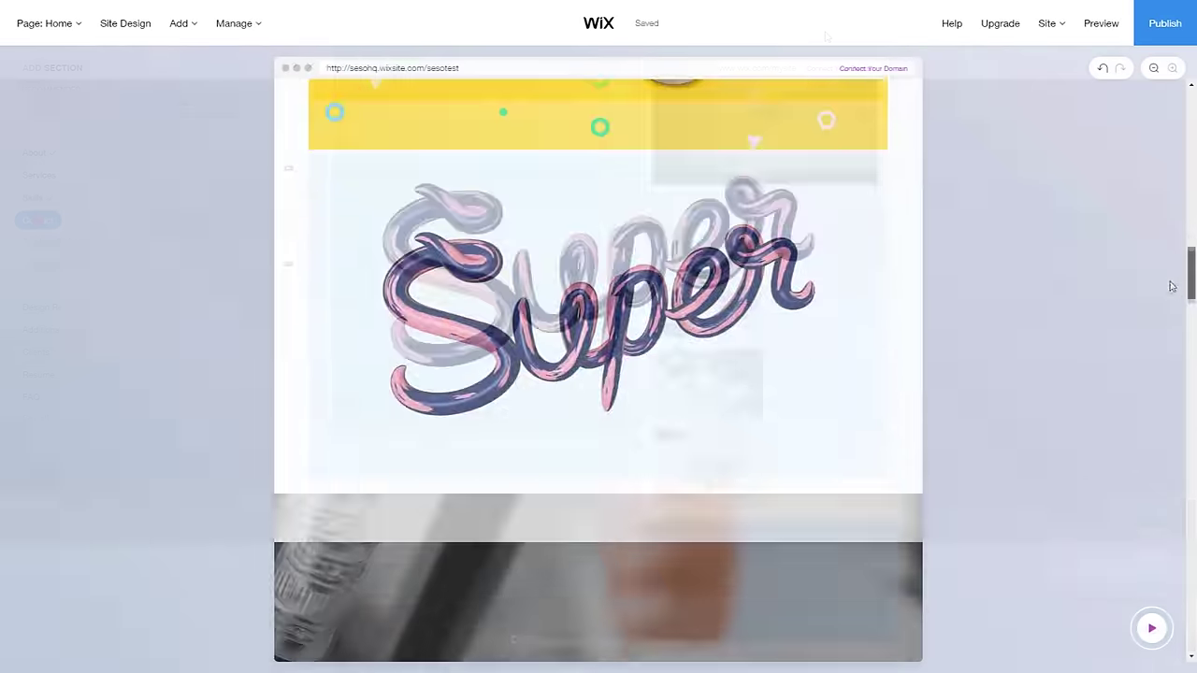
# Review the homepage's sections and browse the alternative layouts for the section listing UX/UI Design, Logo Design and Art Direction
pyautogui.scroll(-10, 1152, 430)
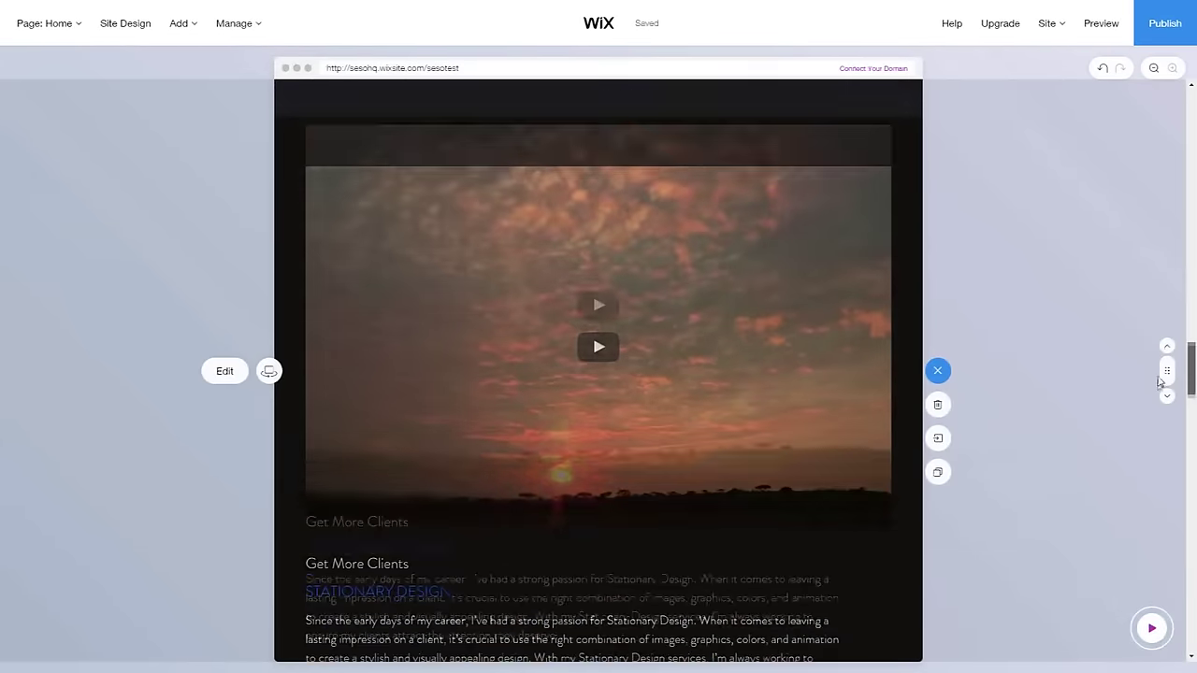
pyautogui.scroll(-10, 1152, 430)
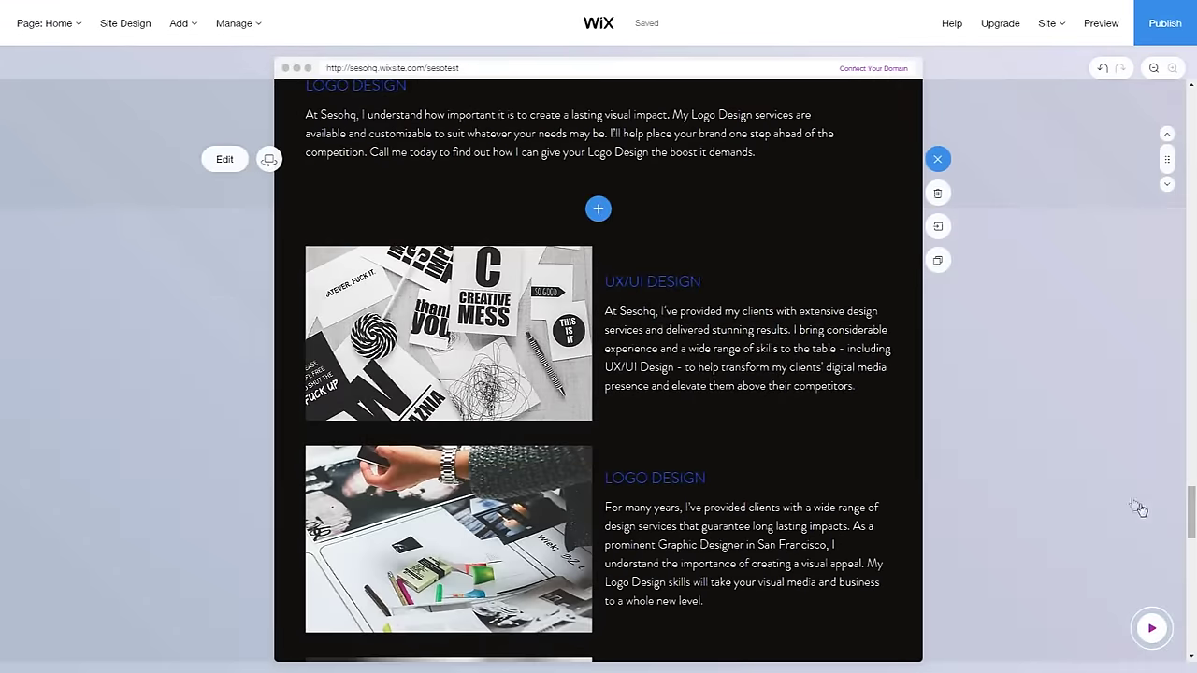
pyautogui.scroll(-1, 692, 223)
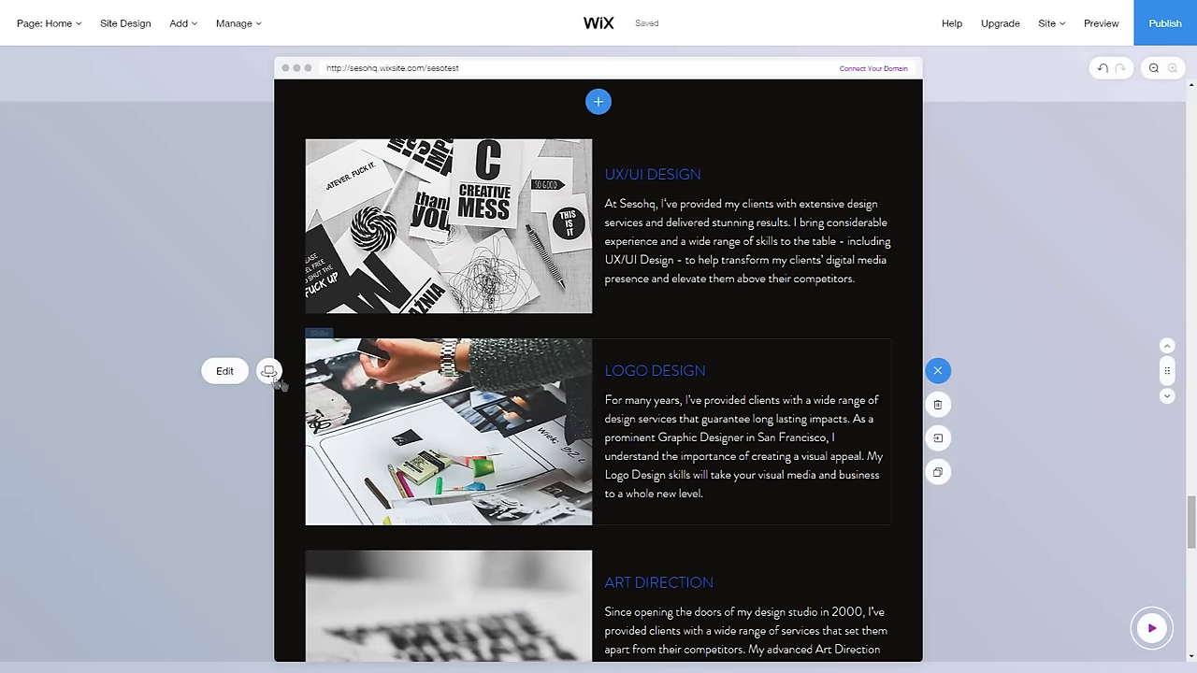
pyautogui.click(269, 371)
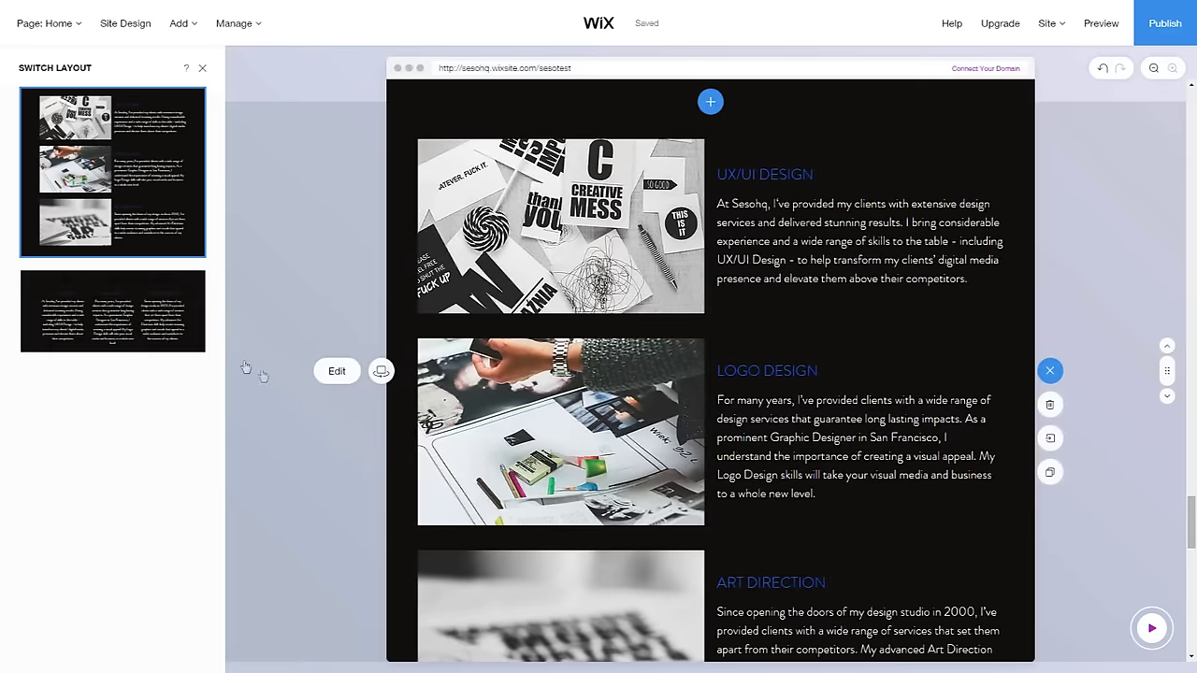
pyautogui.scroll(-3, 101, 432)
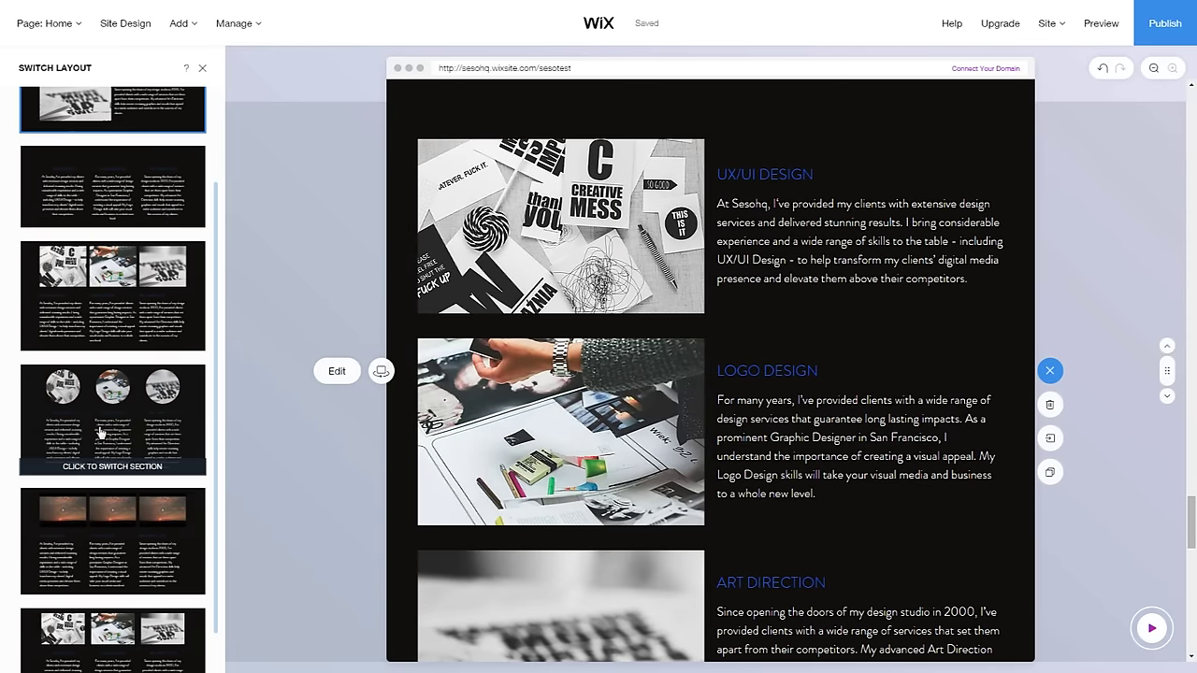
pyautogui.scroll(-5, 101, 432)
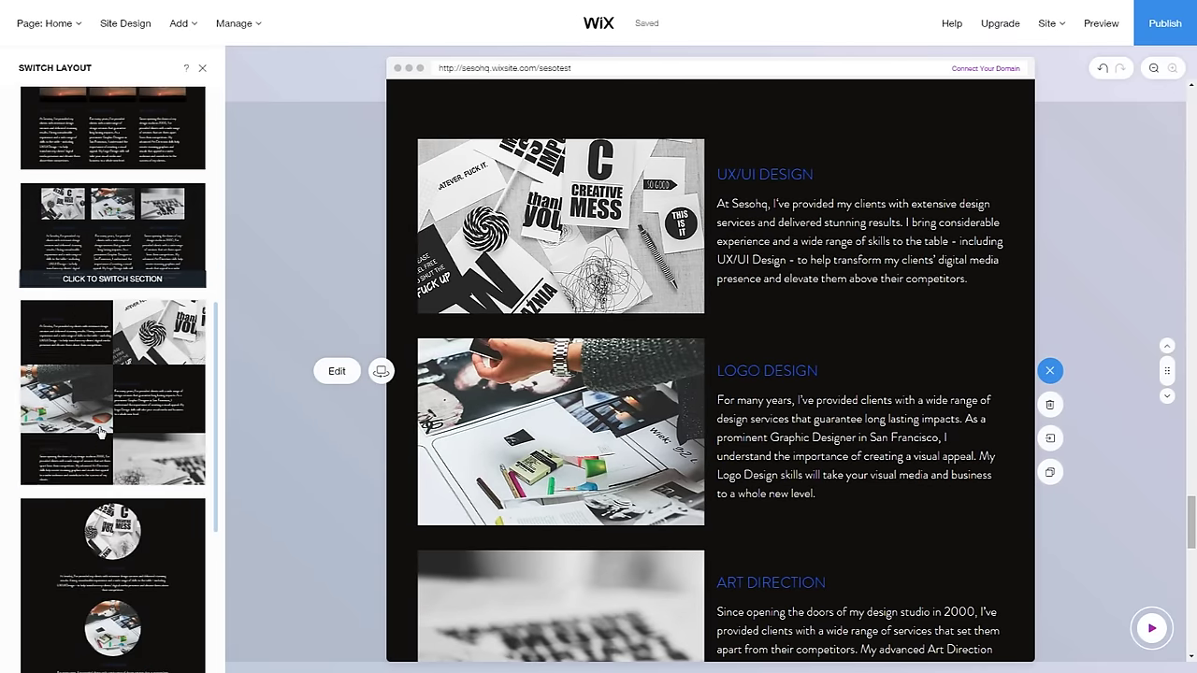
pyautogui.scroll(-1, 101, 432)
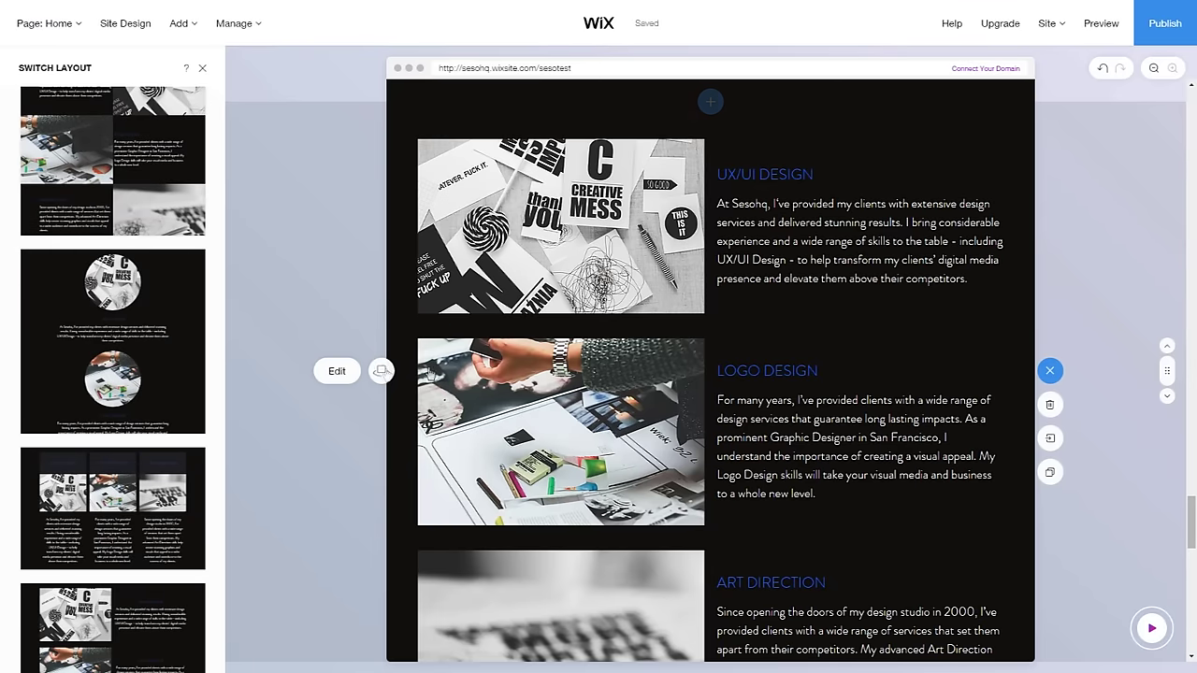
pyautogui.click(1049, 405)
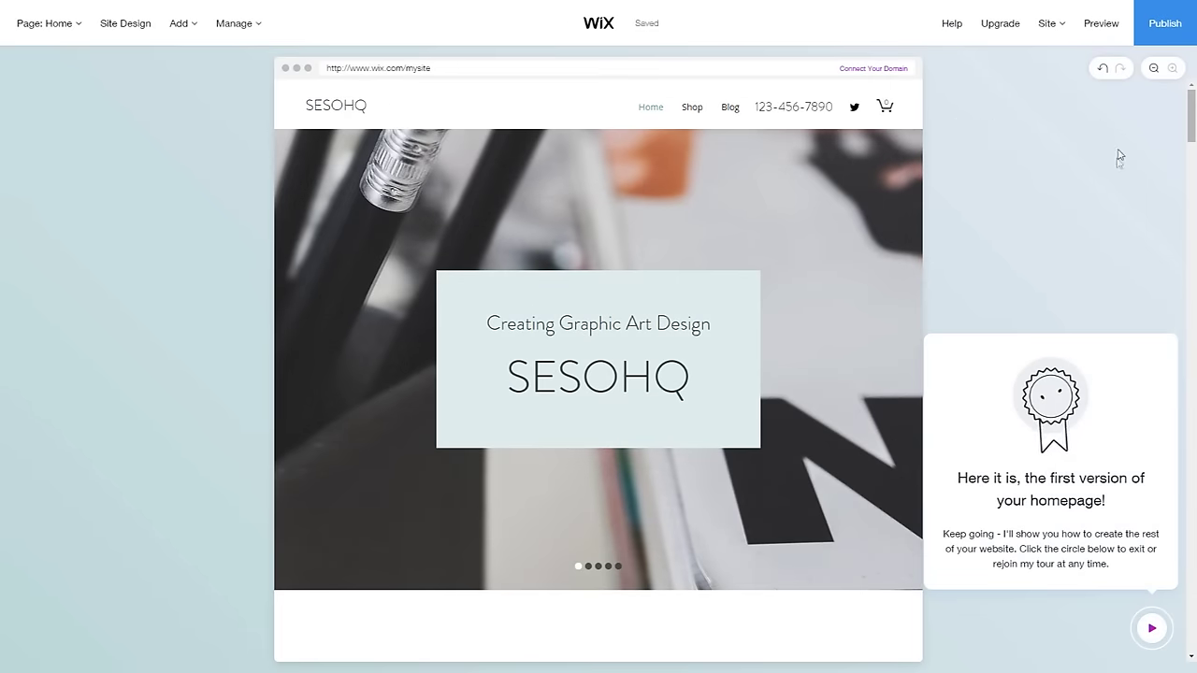
# Start the guided Preview Your Site task and show the website in preview mode
pyautogui.click(1151, 630)
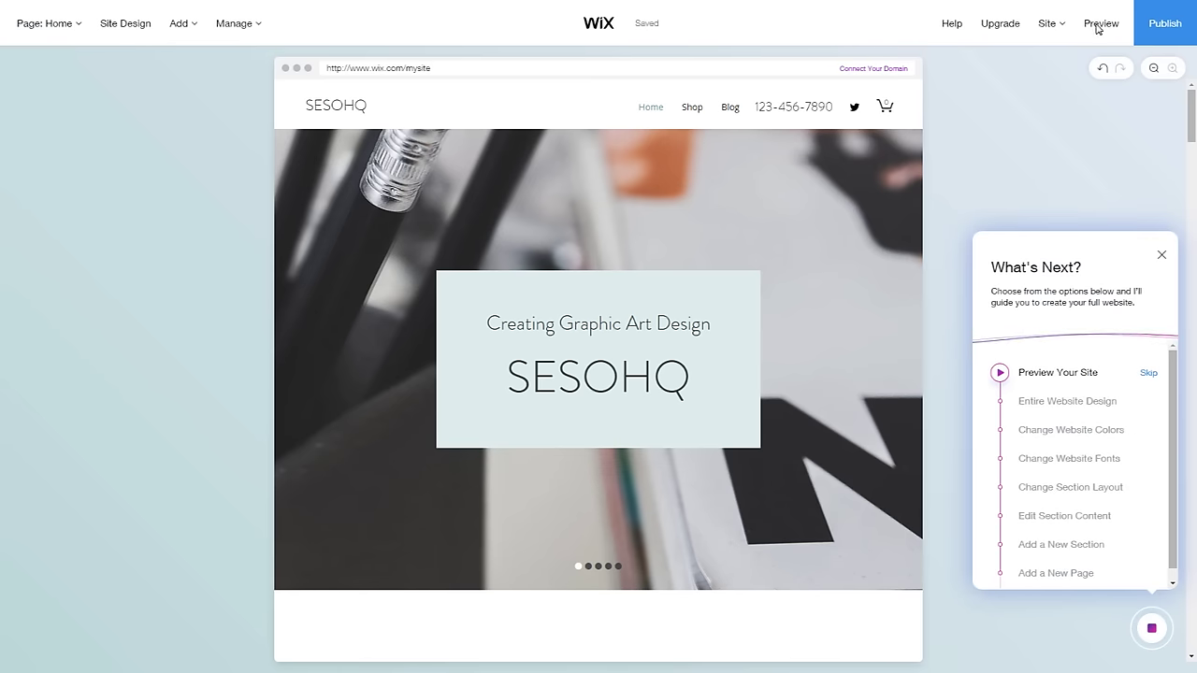
pyautogui.click(1004, 375)
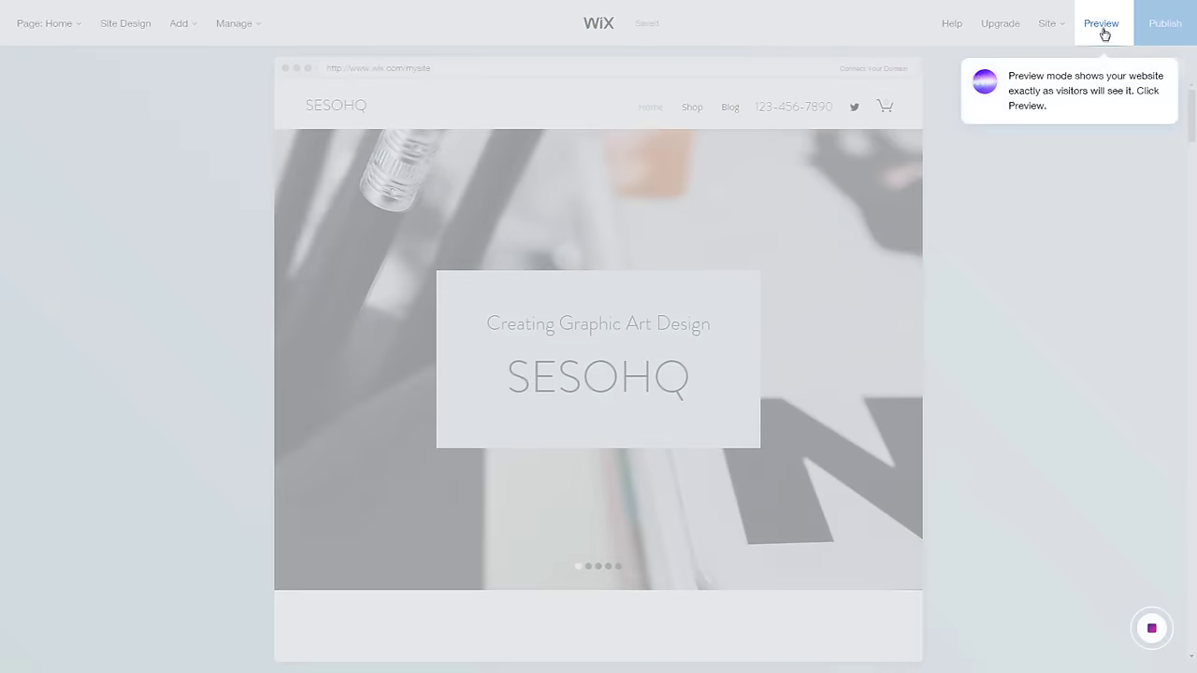
pyautogui.click(1102, 28)
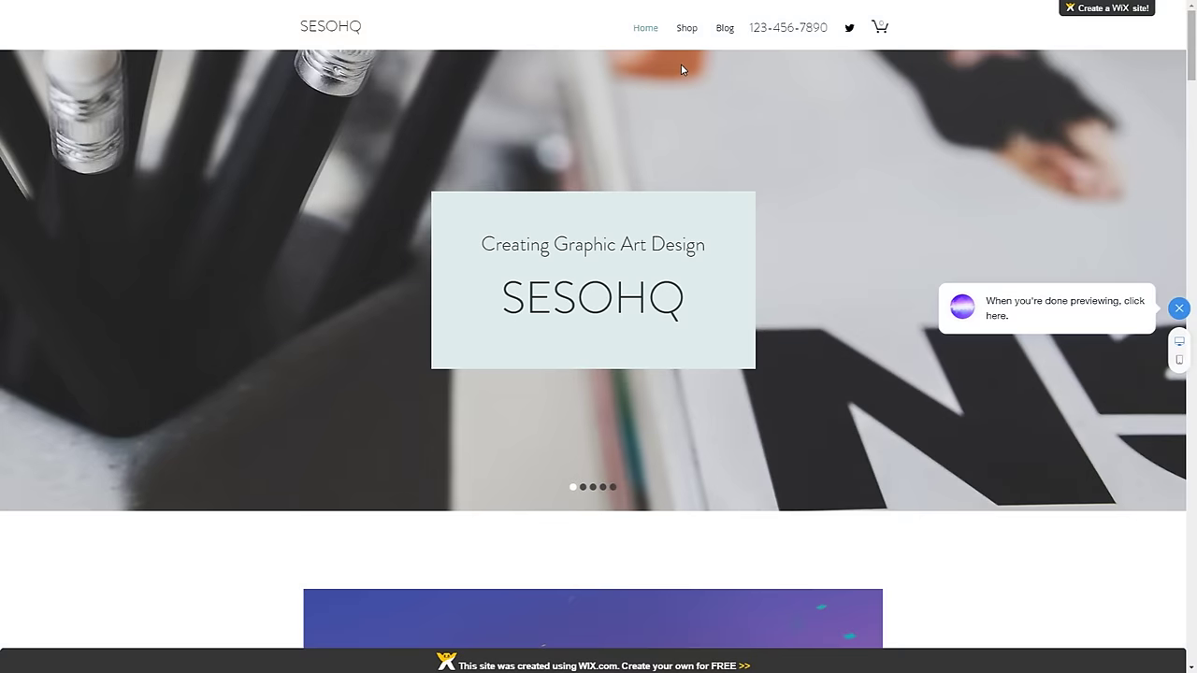
# Examine the home page's slideshow and the product grid on the Shop page in the preview
pyautogui.scroll(-3, 601, 126)
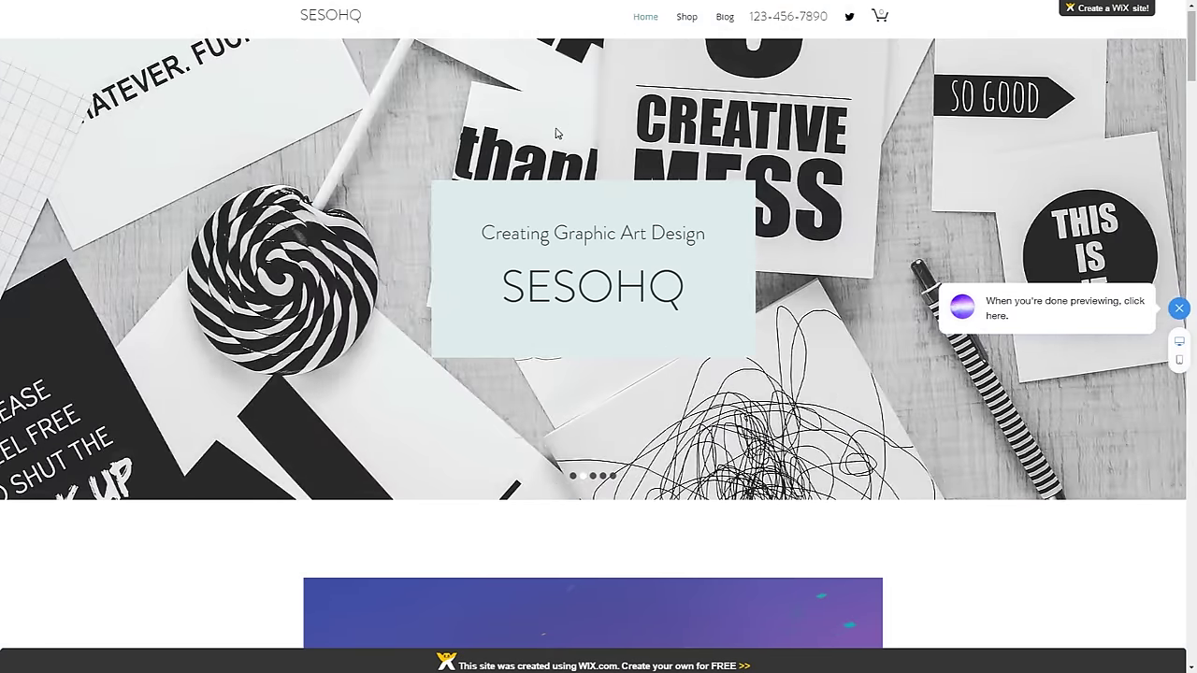
pyautogui.scroll(3, 590, 179)
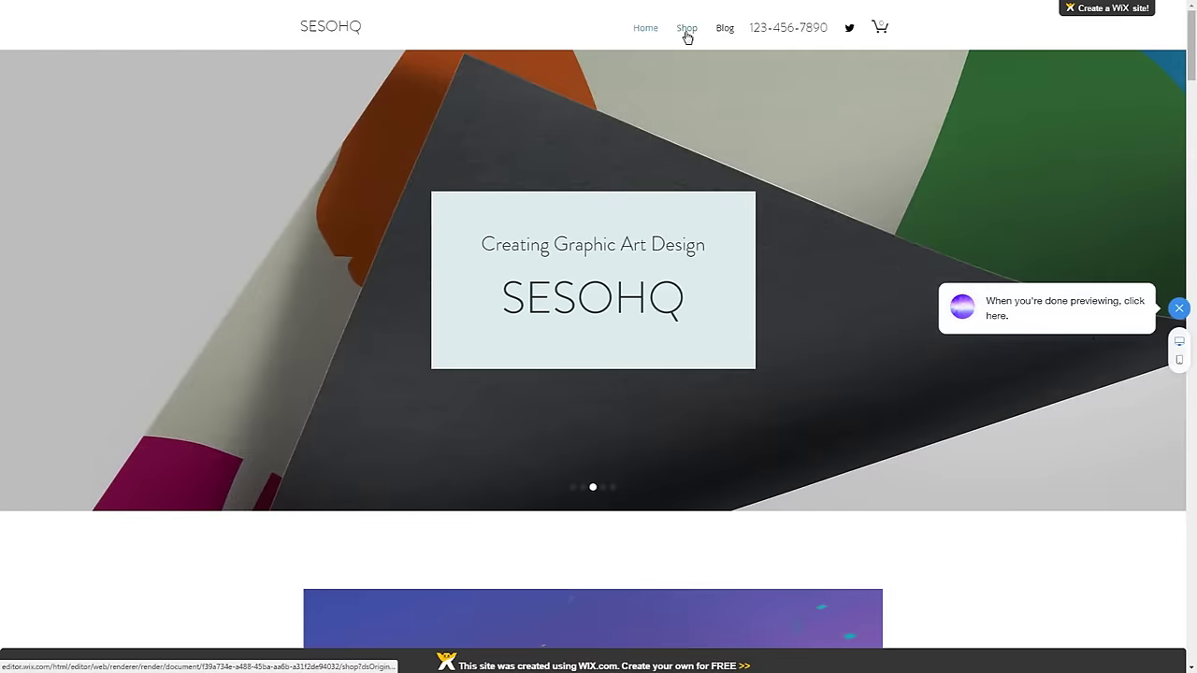
pyautogui.click(685, 31)
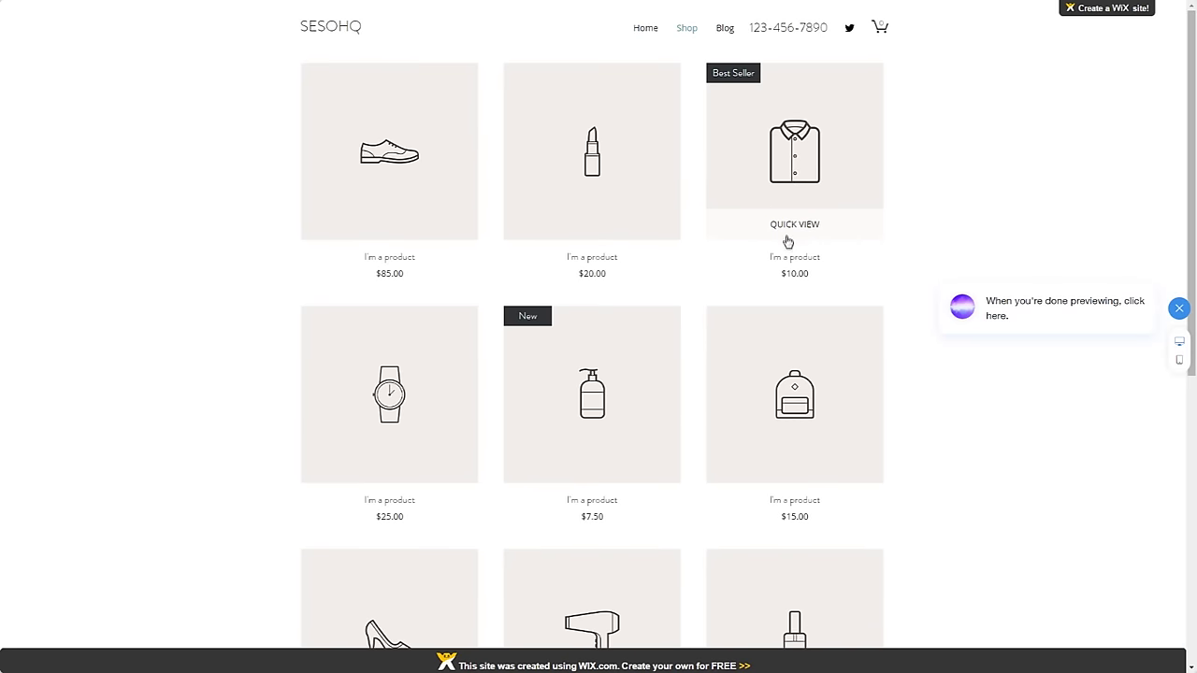
pyautogui.scroll(-1, 414, 505)
pyautogui.scroll(-2, 430, 501)
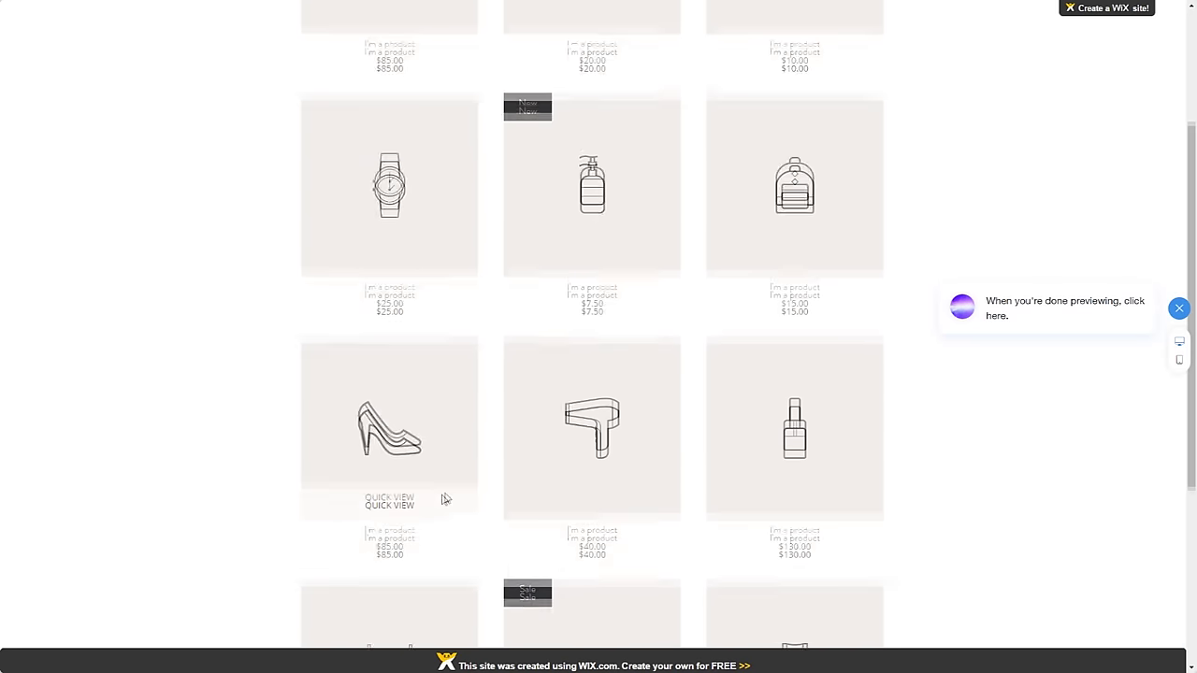
# Review the Blog page and the home page's project images in the desktop preview
pyautogui.scroll(3, 527, 478)
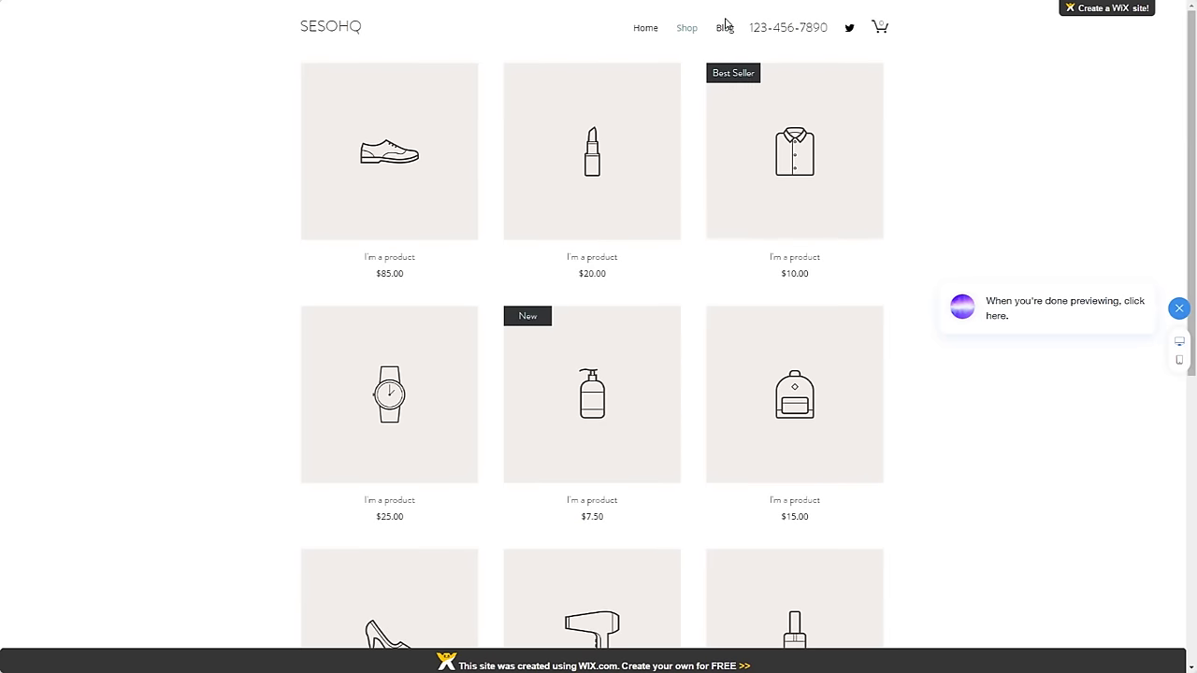
pyautogui.click(645, 29)
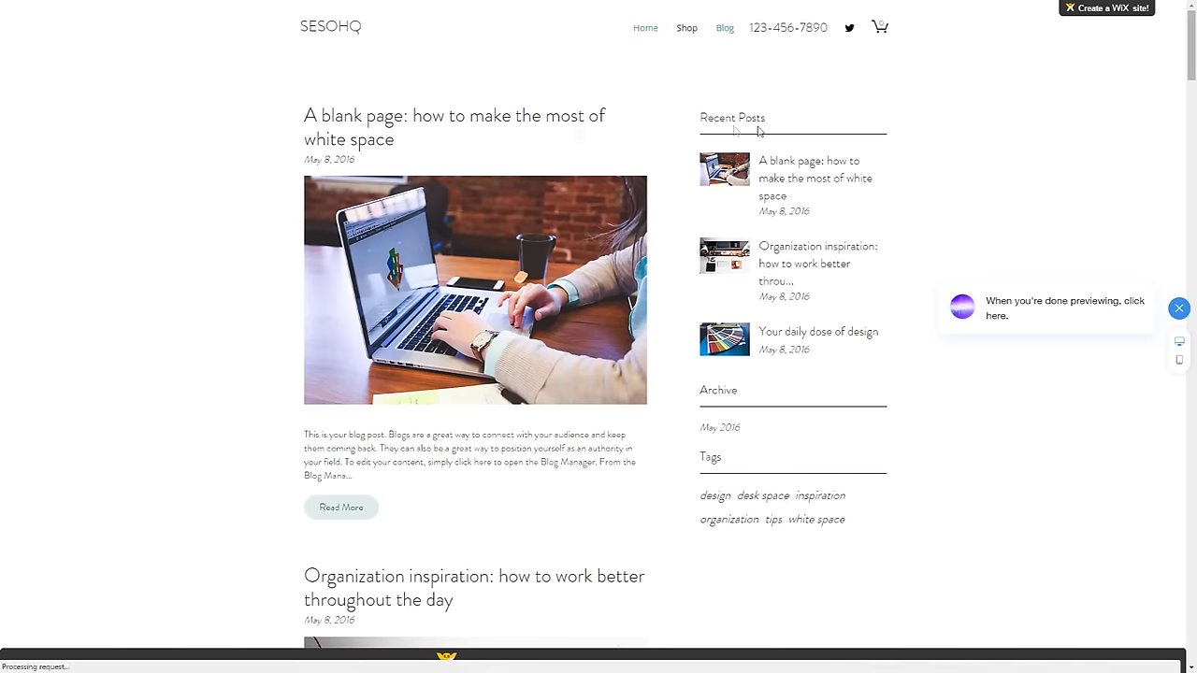
pyautogui.scroll(-3, 658, 285)
pyautogui.scroll(-10, 658, 285)
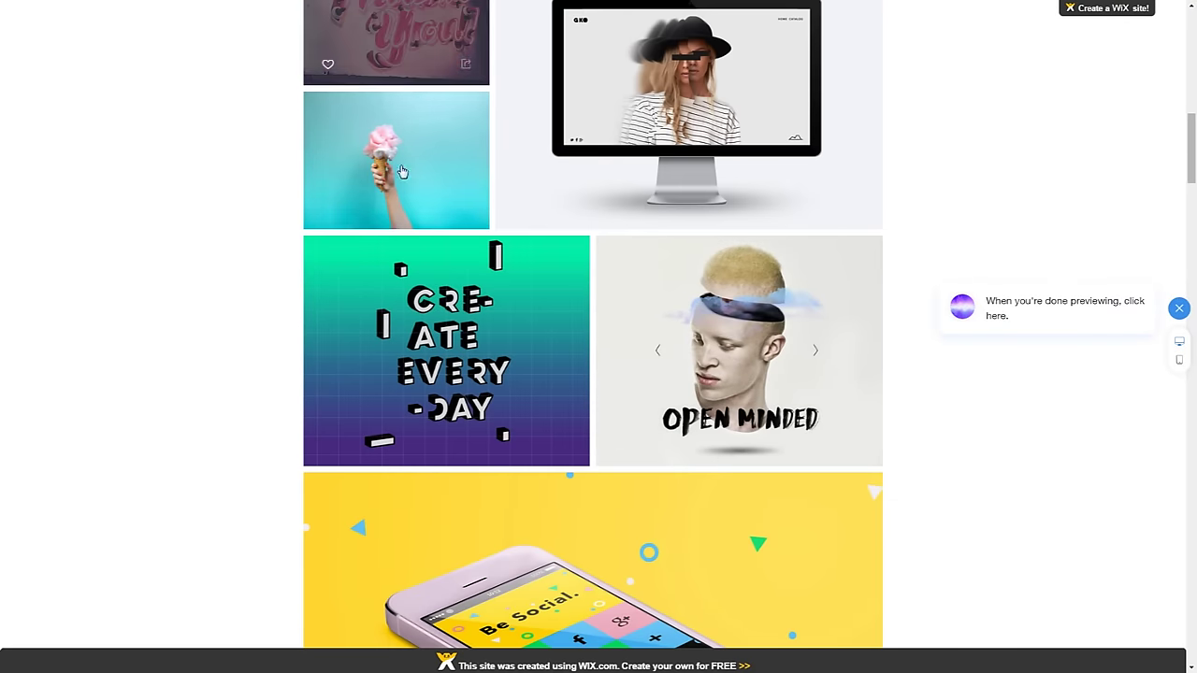
# Examine the home page in the mobile preview down to the Professional Graphic Designer section and return to the editor
pyautogui.click(1179, 361)
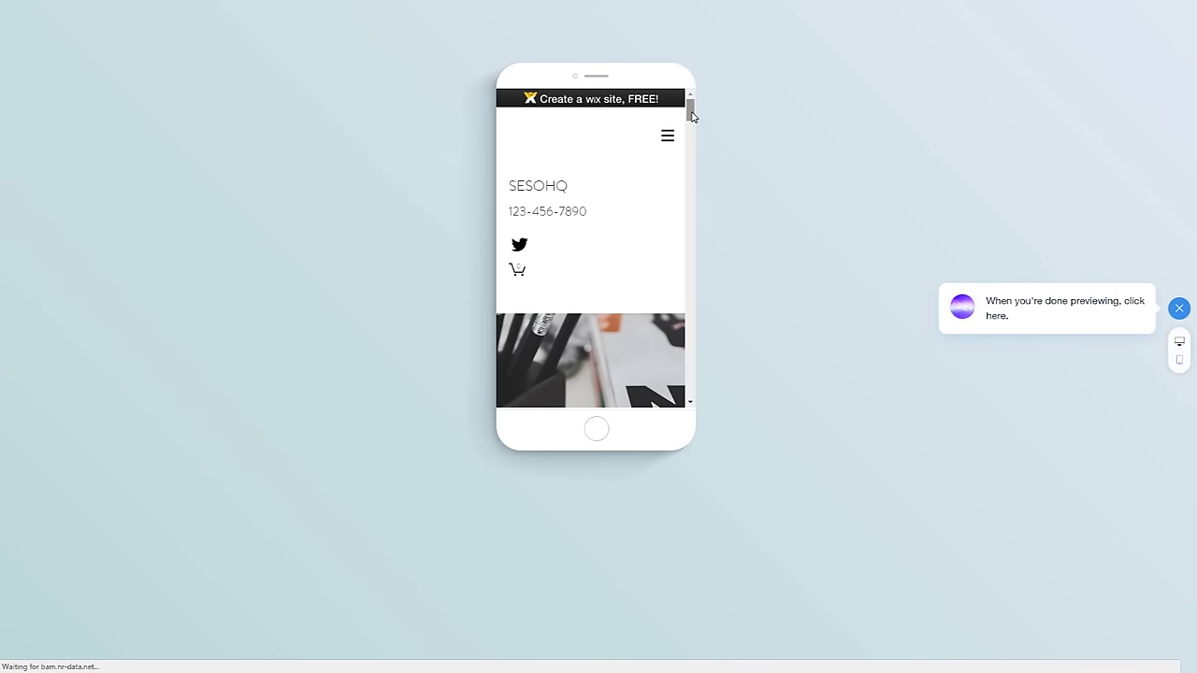
pyautogui.scroll(-5, 687, 145)
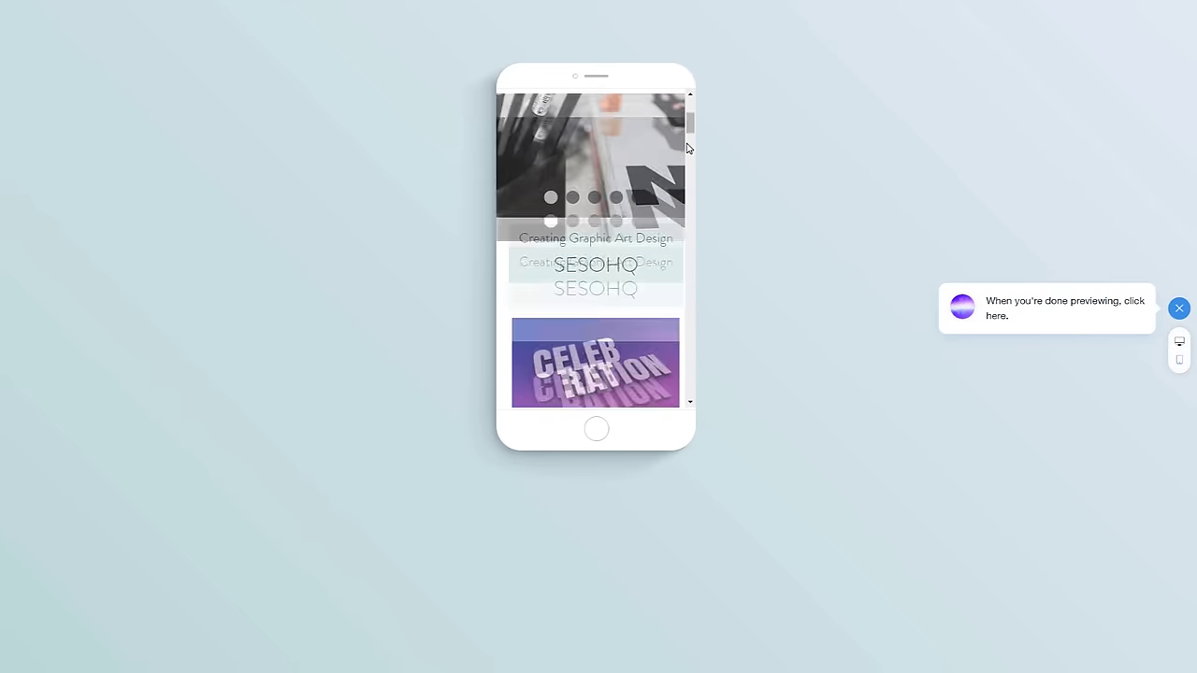
pyautogui.scroll(-5, 687, 148)
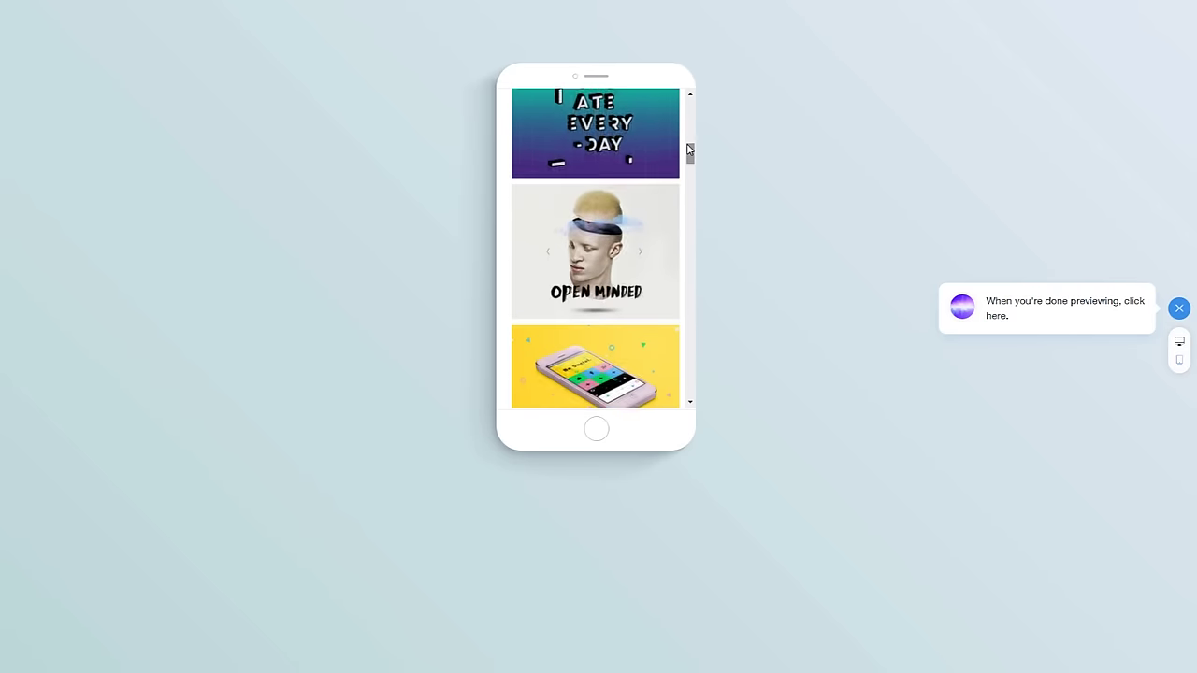
pyautogui.scroll(-2, 687, 149)
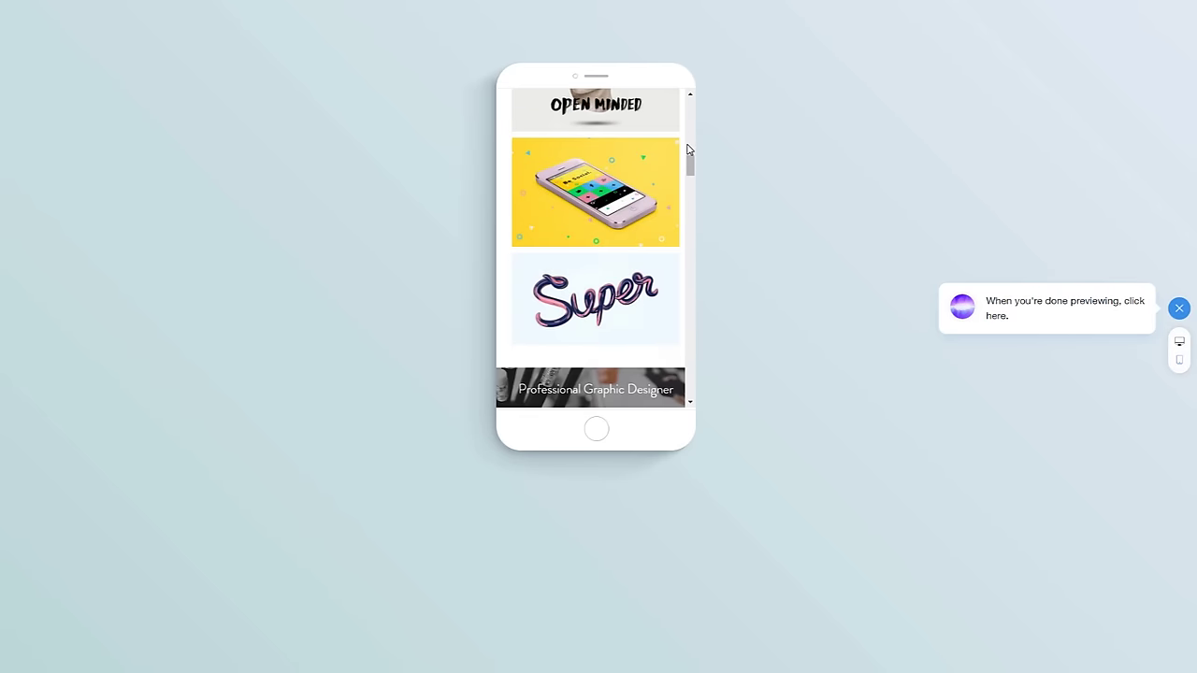
pyautogui.click(1178, 310)
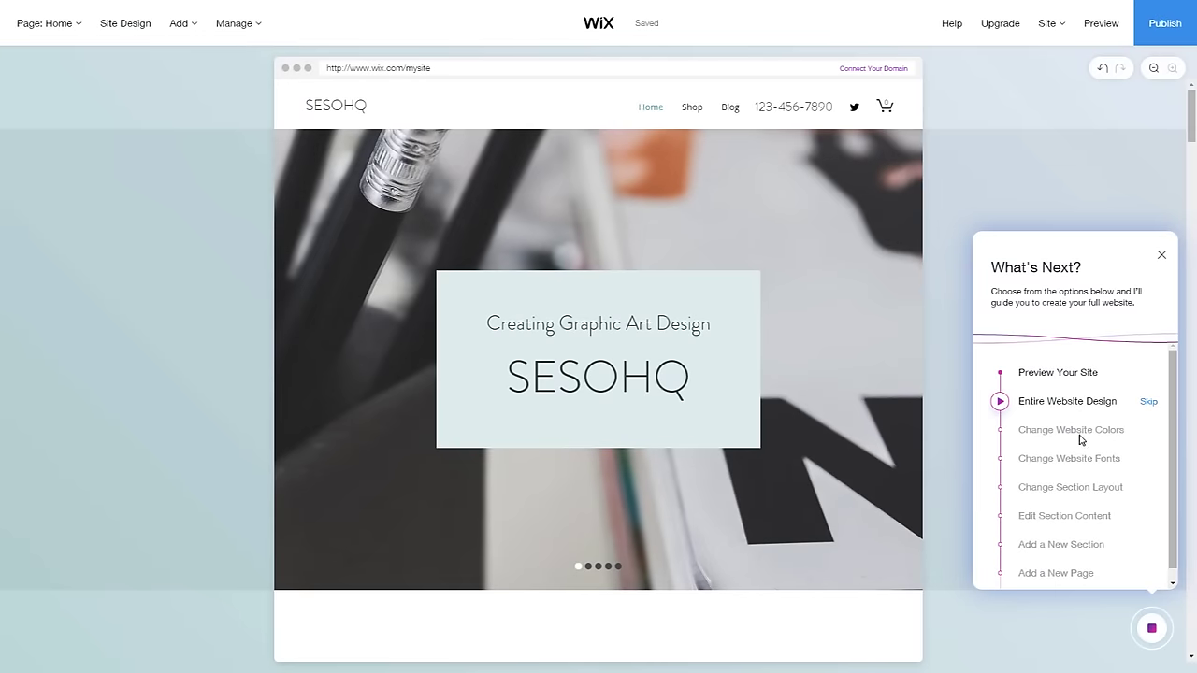
# Skip the Entire Website Design task and have the assistant carry out the Change Website Colors task automatically
pyautogui.click(1152, 403)
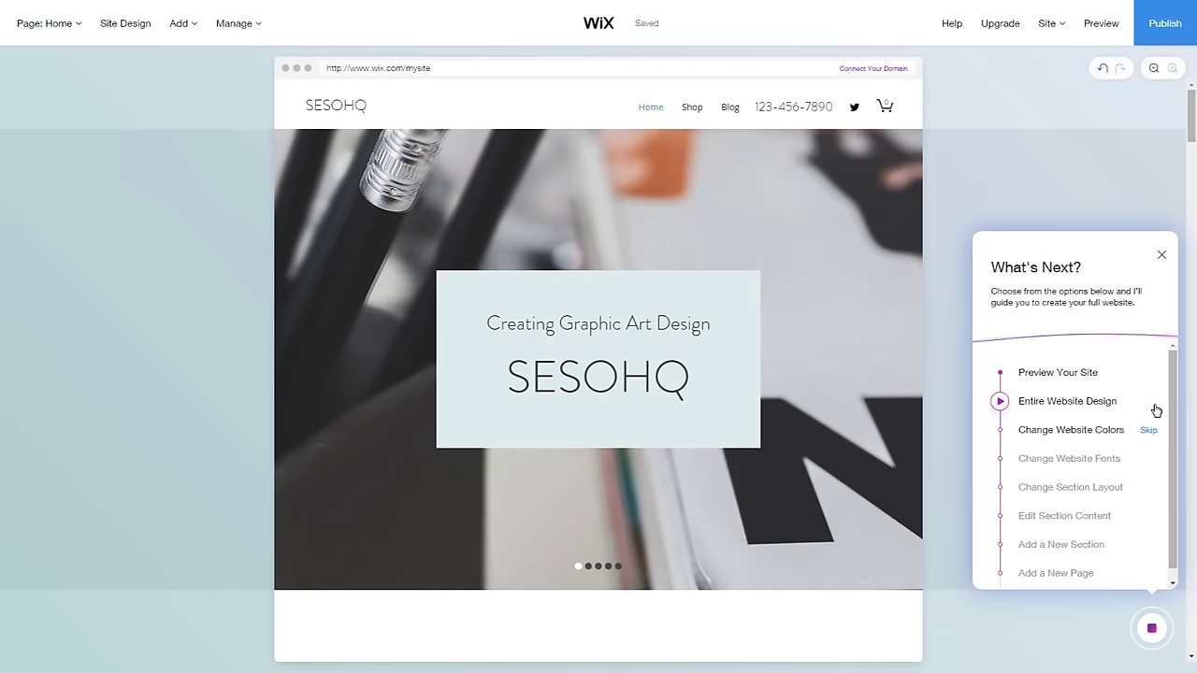
pyautogui.click(1063, 432)
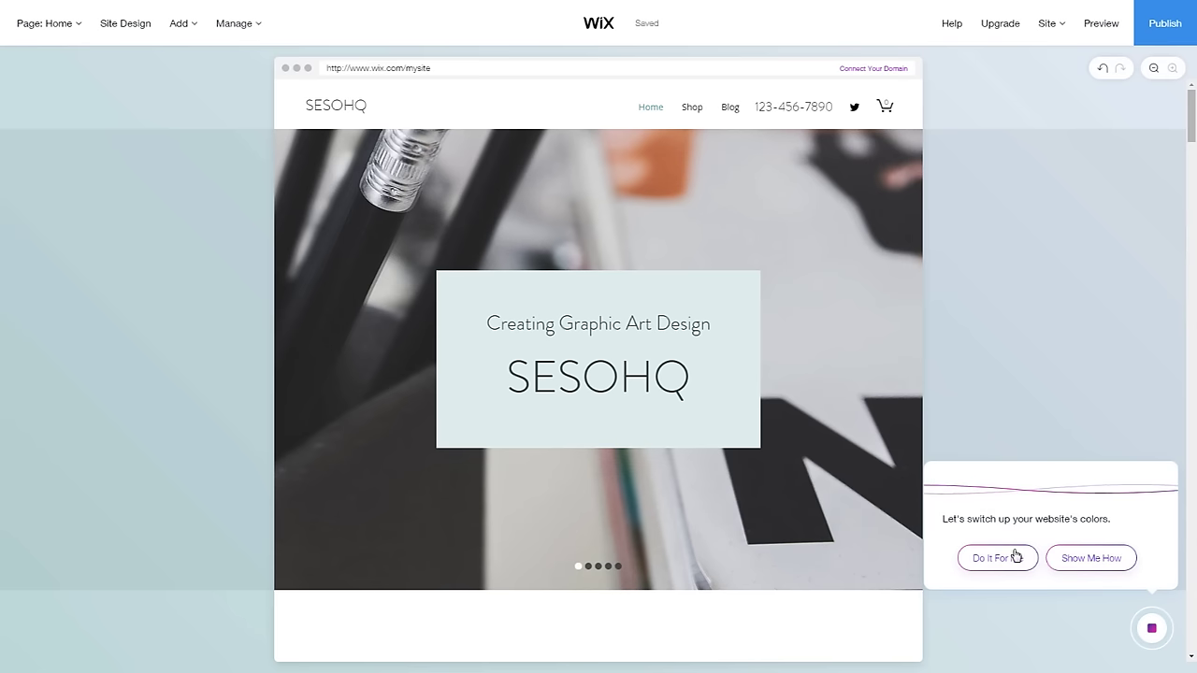
pyautogui.click(991, 558)
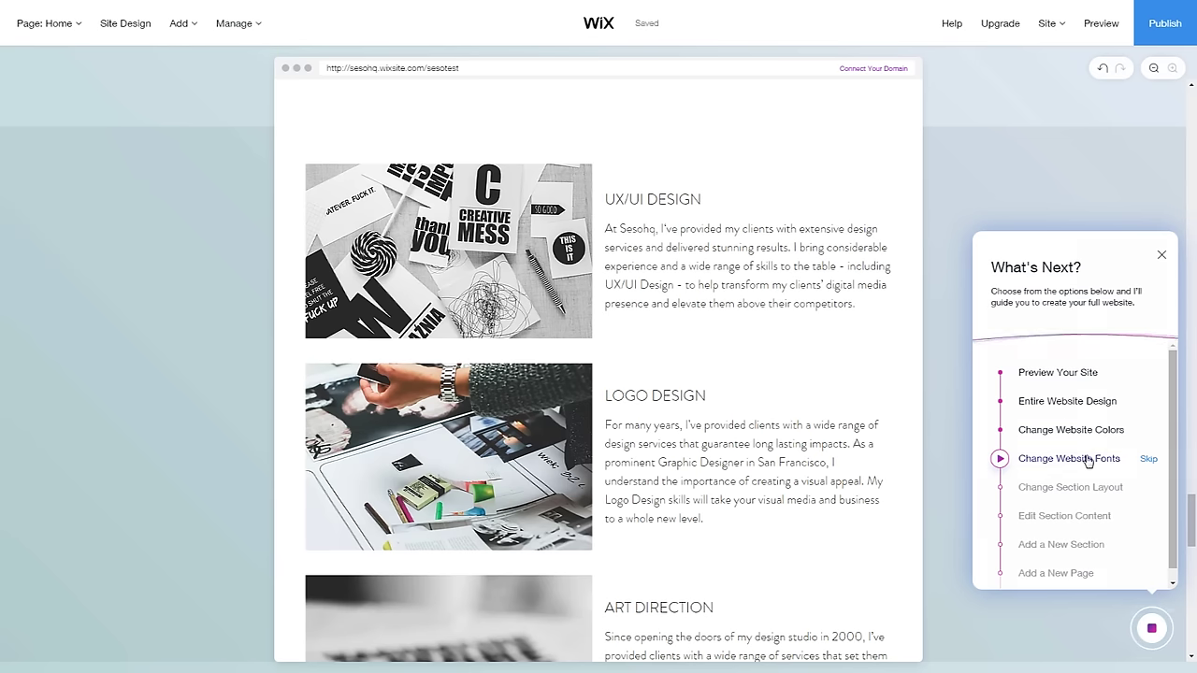
# Start the Change Website Fonts task with step-by-step guidance and open the site's font sets
pyautogui.click(1075, 460)
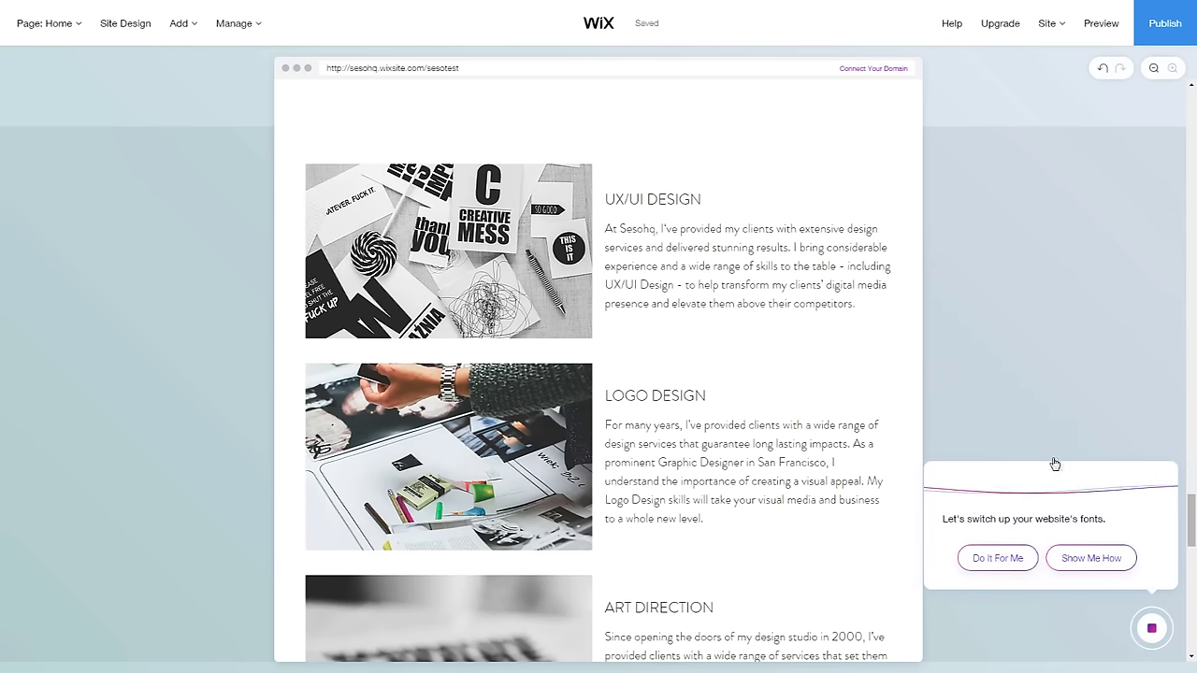
pyautogui.click(1094, 558)
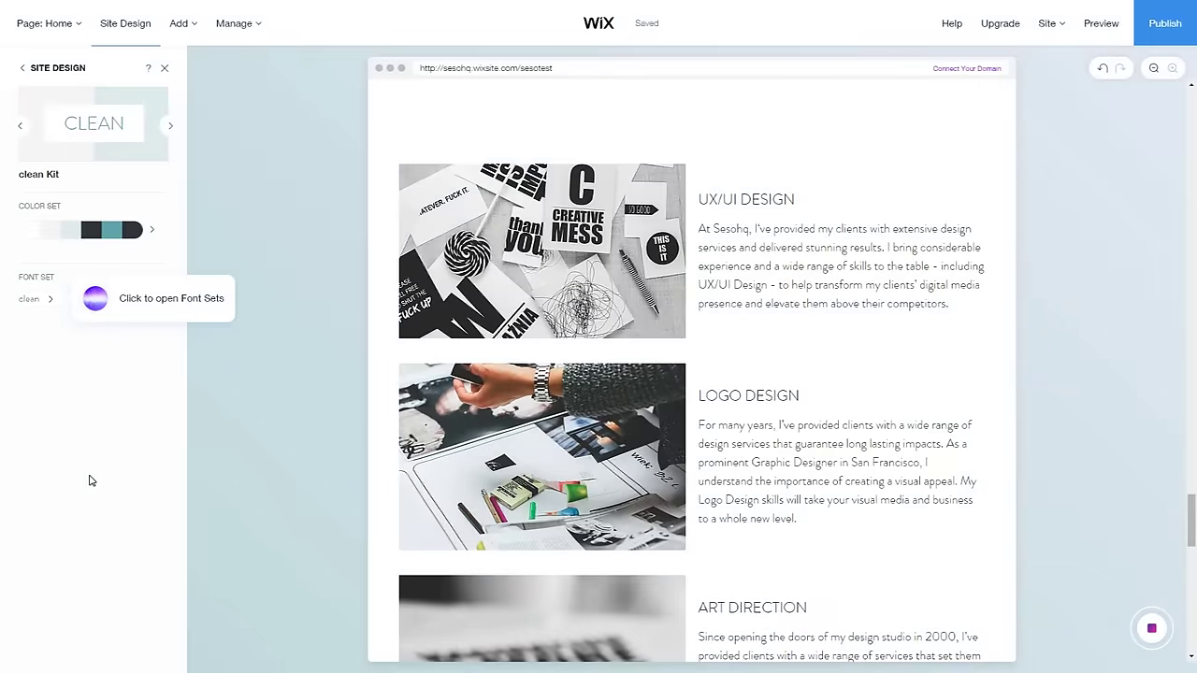
pyautogui.click(48, 301)
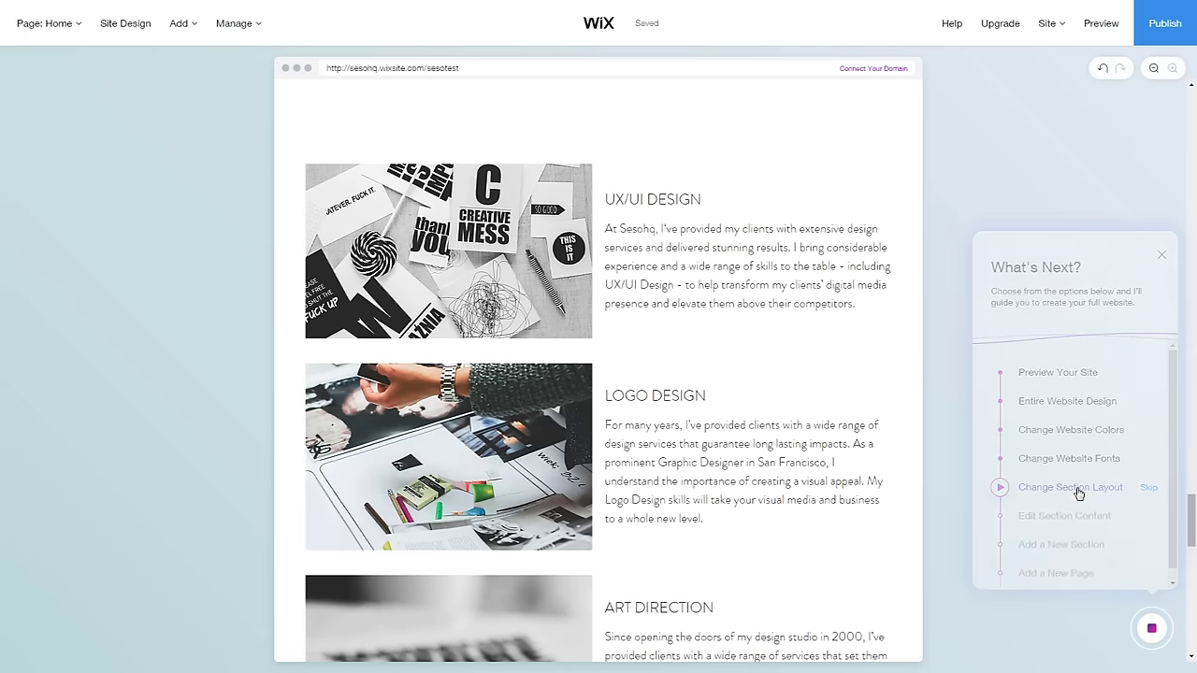
# Start the guided Change Section Layout task and browse the alternative layouts for the Contact Me section
pyautogui.click(1079, 491)
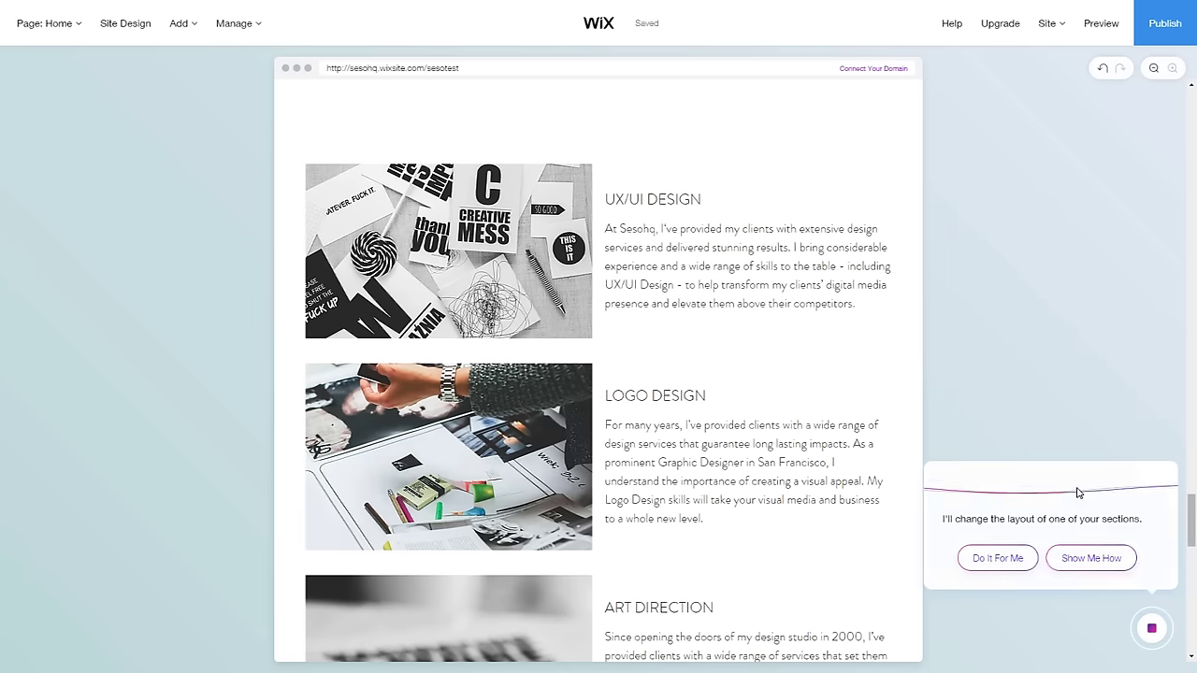
pyautogui.click(1090, 558)
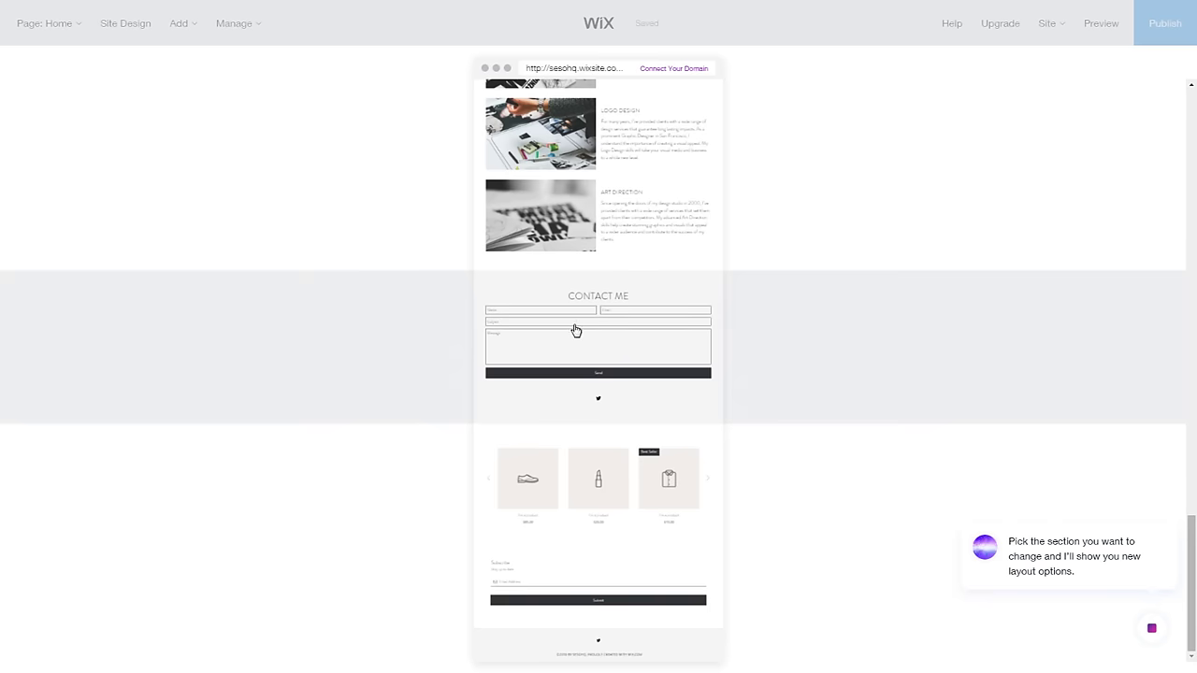
pyautogui.click(574, 331)
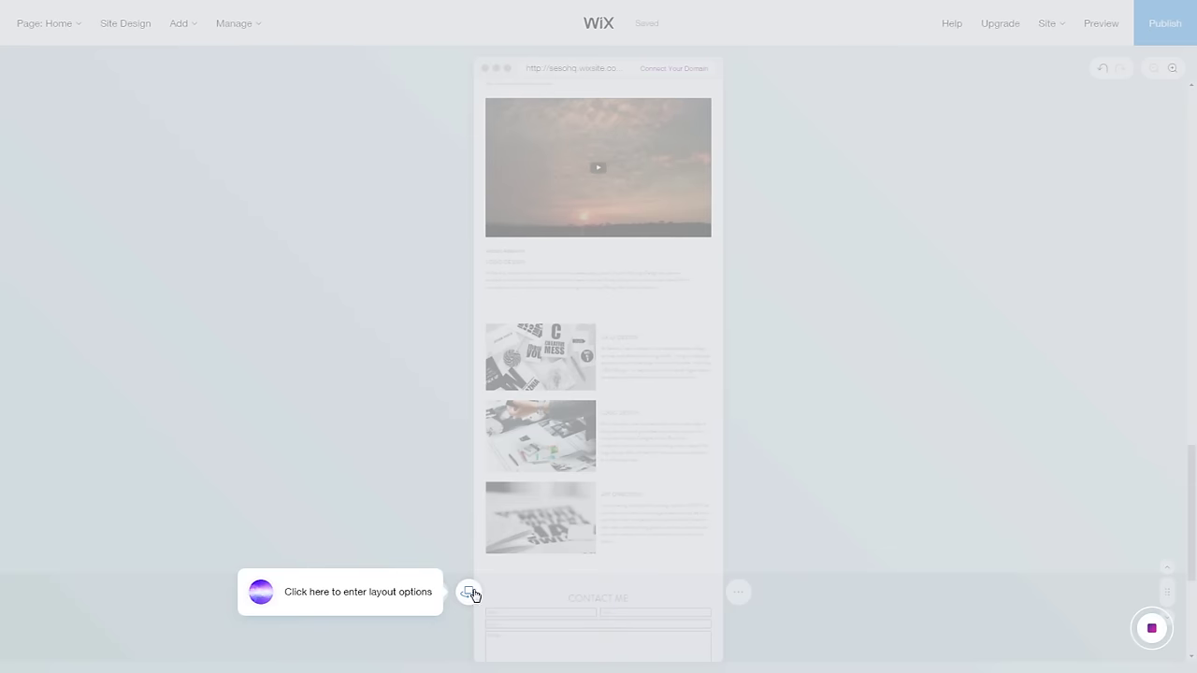
pyautogui.click(470, 592)
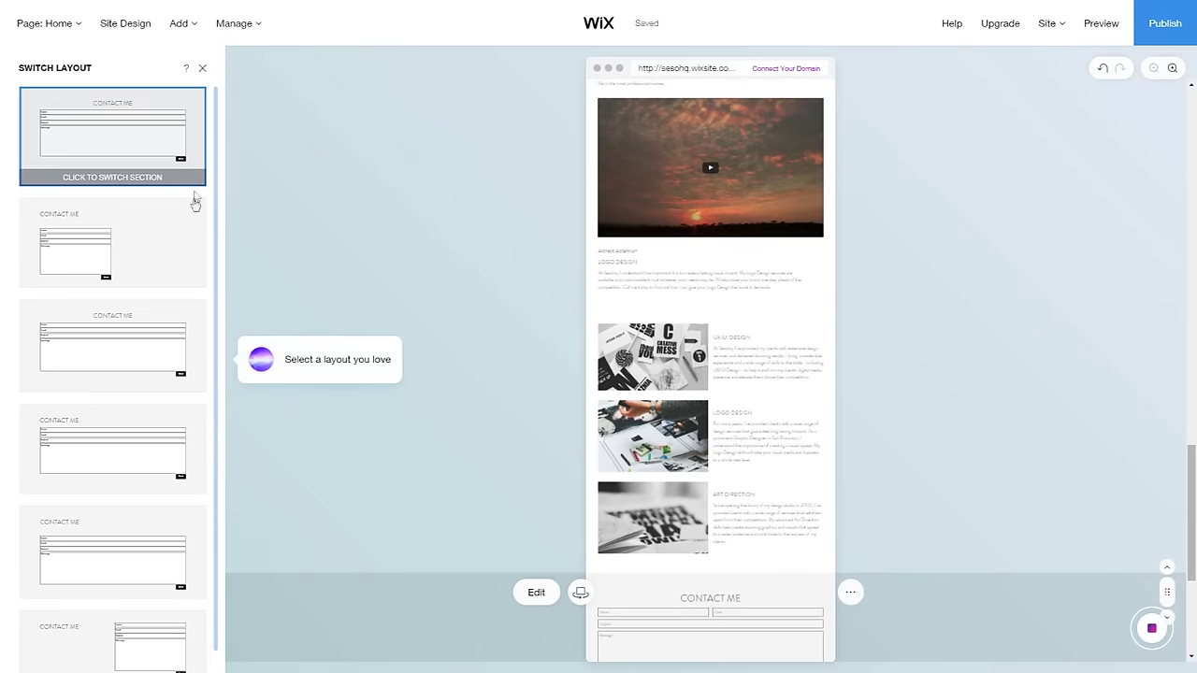
pyautogui.scroll(-1, 182, 427)
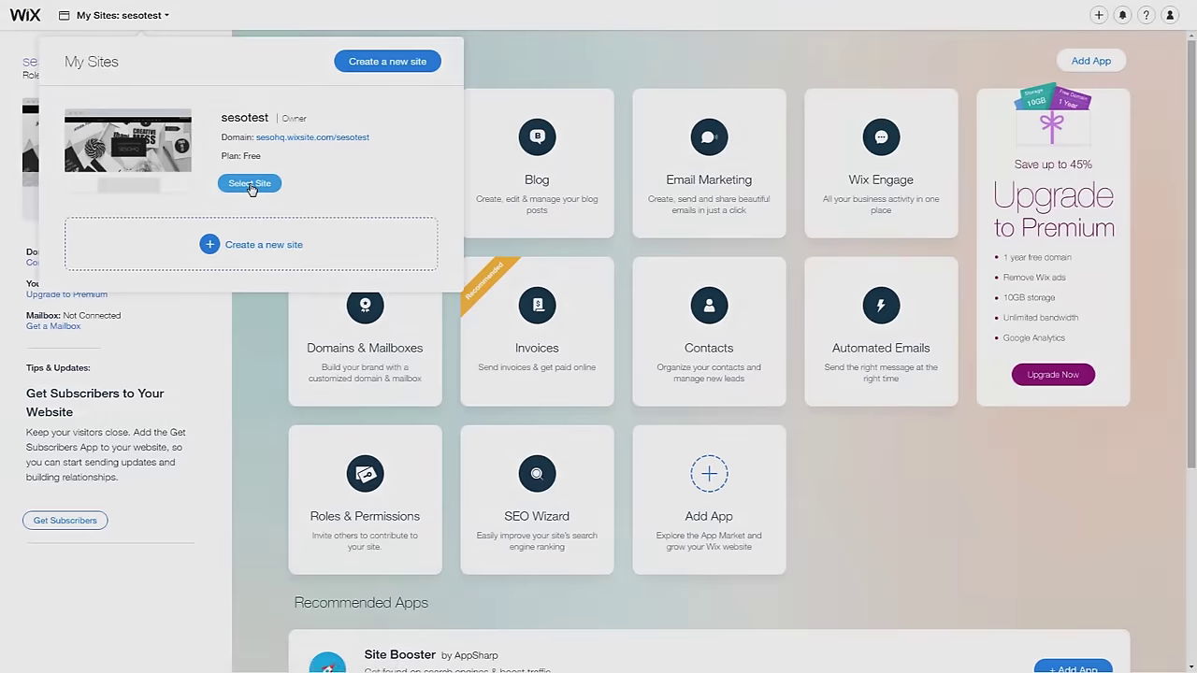
# Select the sesotest site from My Sites and open it for editing through its Site Manager
pyautogui.click(251, 185)
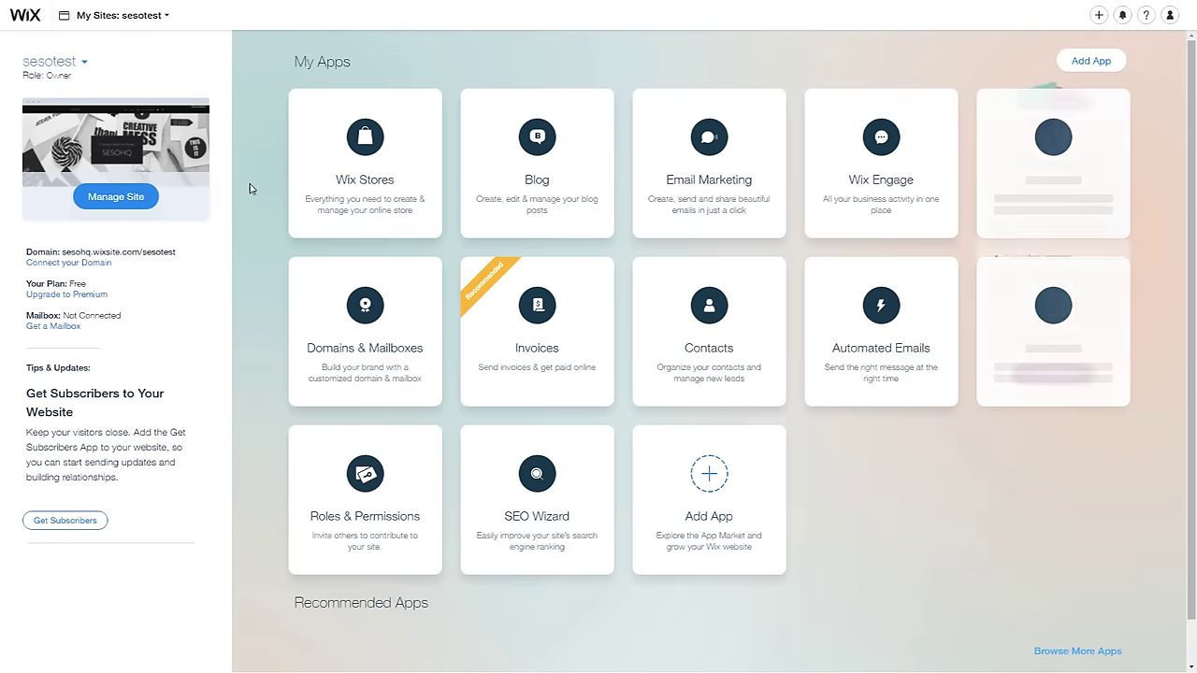
pyautogui.click(131, 196)
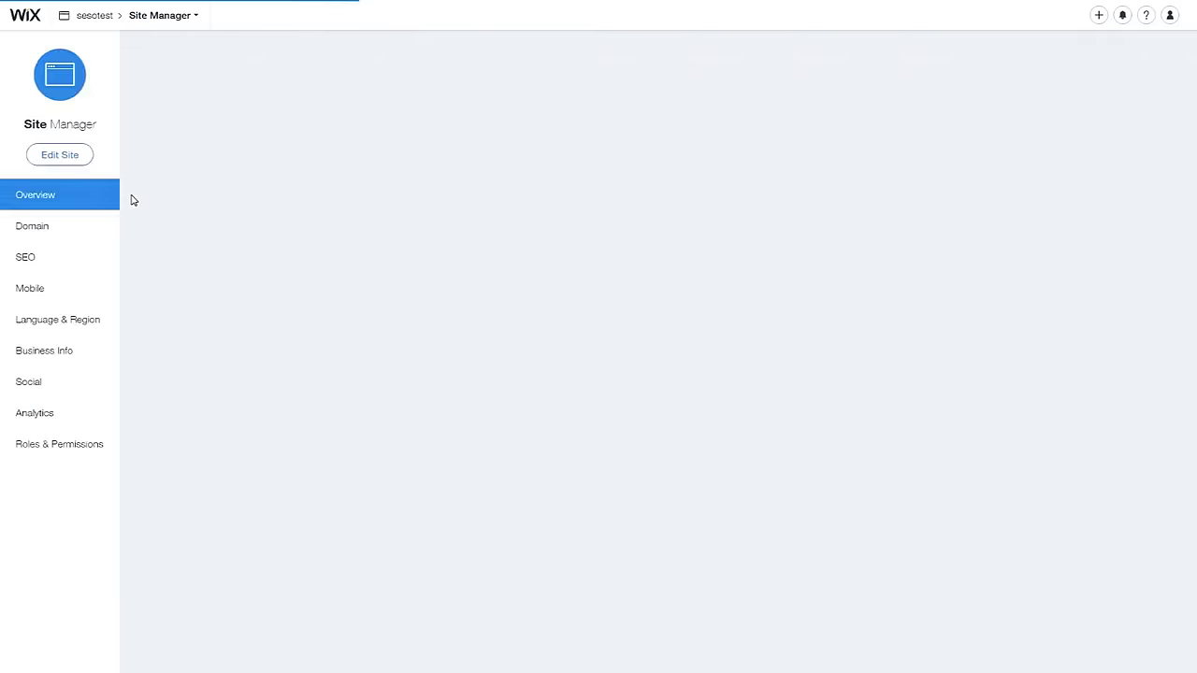
pyautogui.click(59, 156)
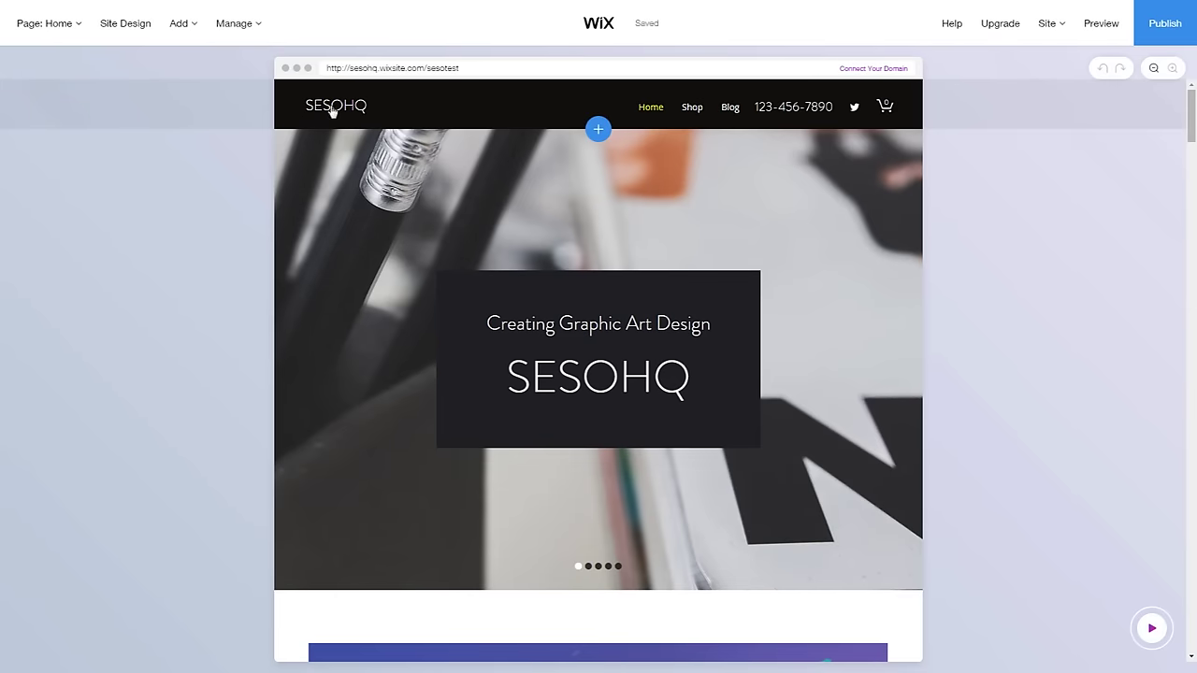
# Open the home page's Projects gallery for organizing and bring up the image chooser for adding an image
pyautogui.scroll(-4, 475, 203)
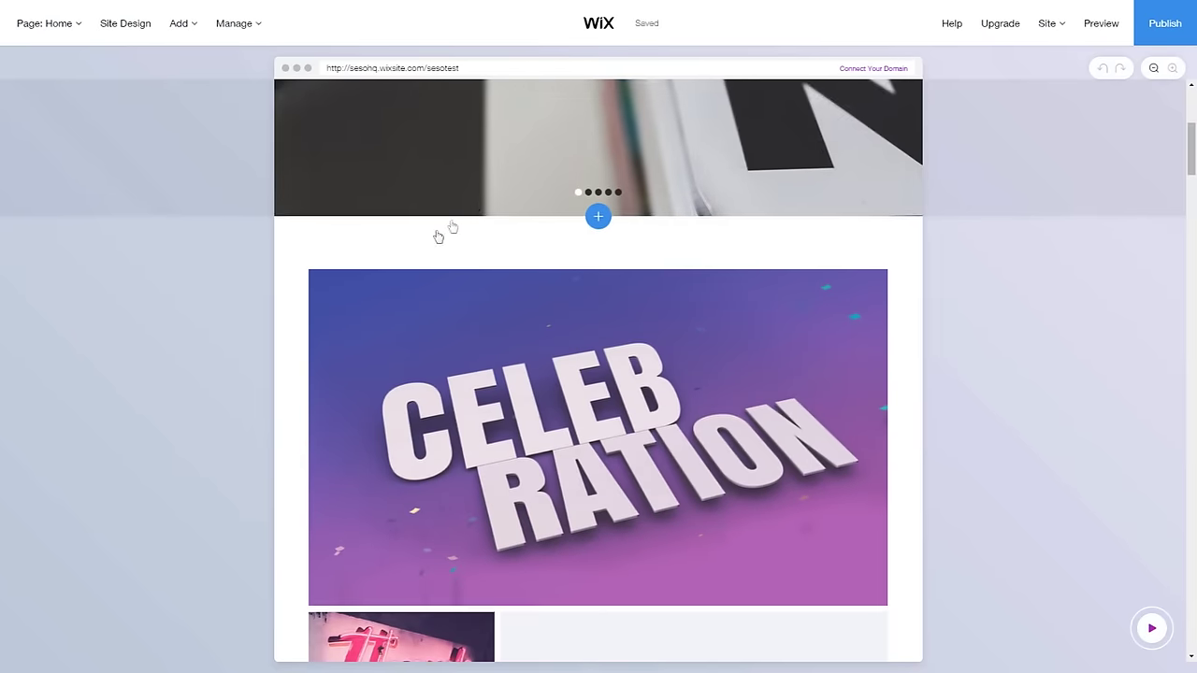
pyautogui.scroll(-1, 438, 235)
pyautogui.moveTo(336, 327)
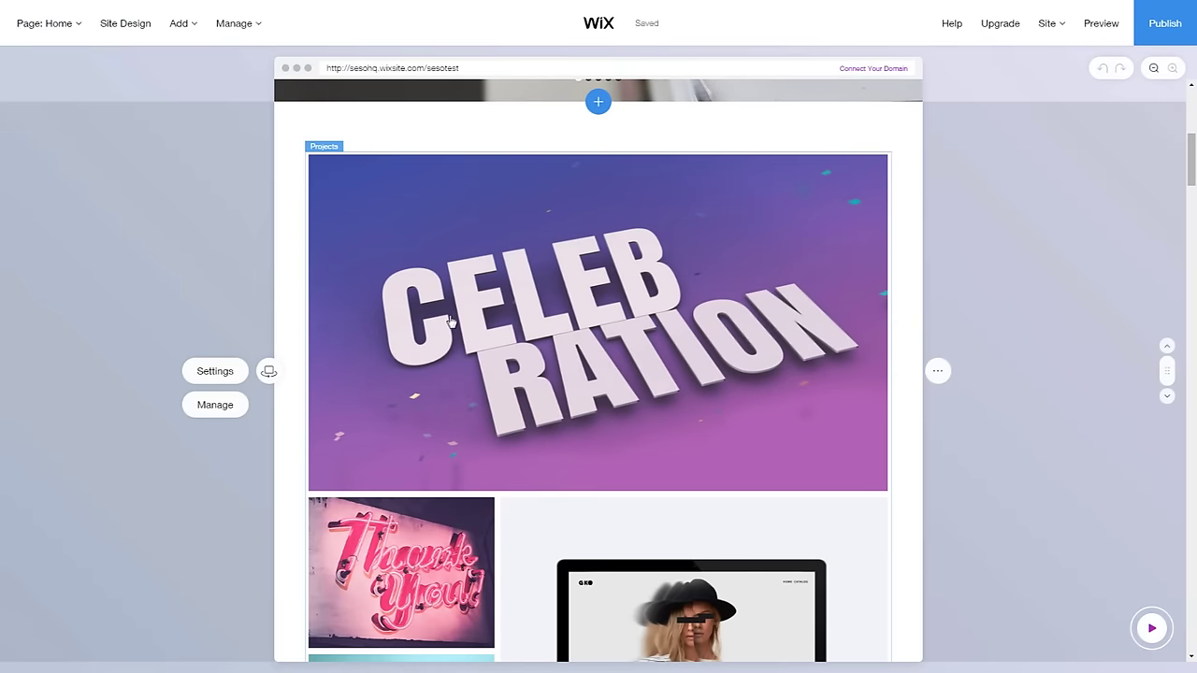
pyautogui.click(217, 406)
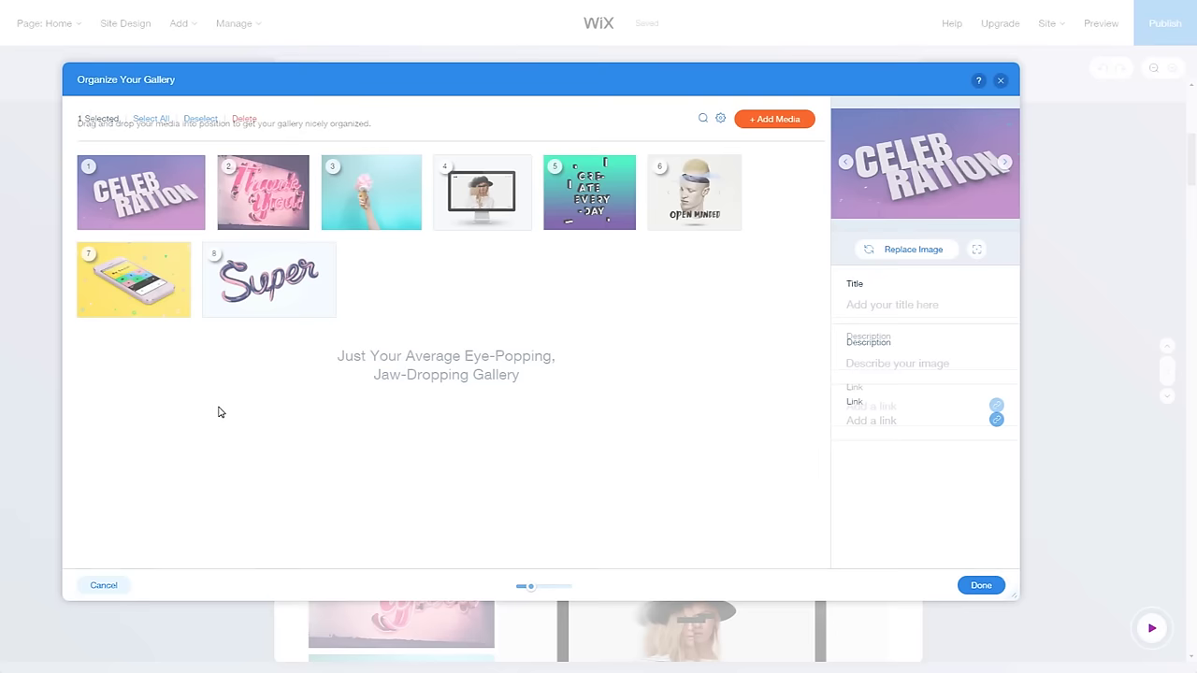
pyautogui.moveTo(198, 228)
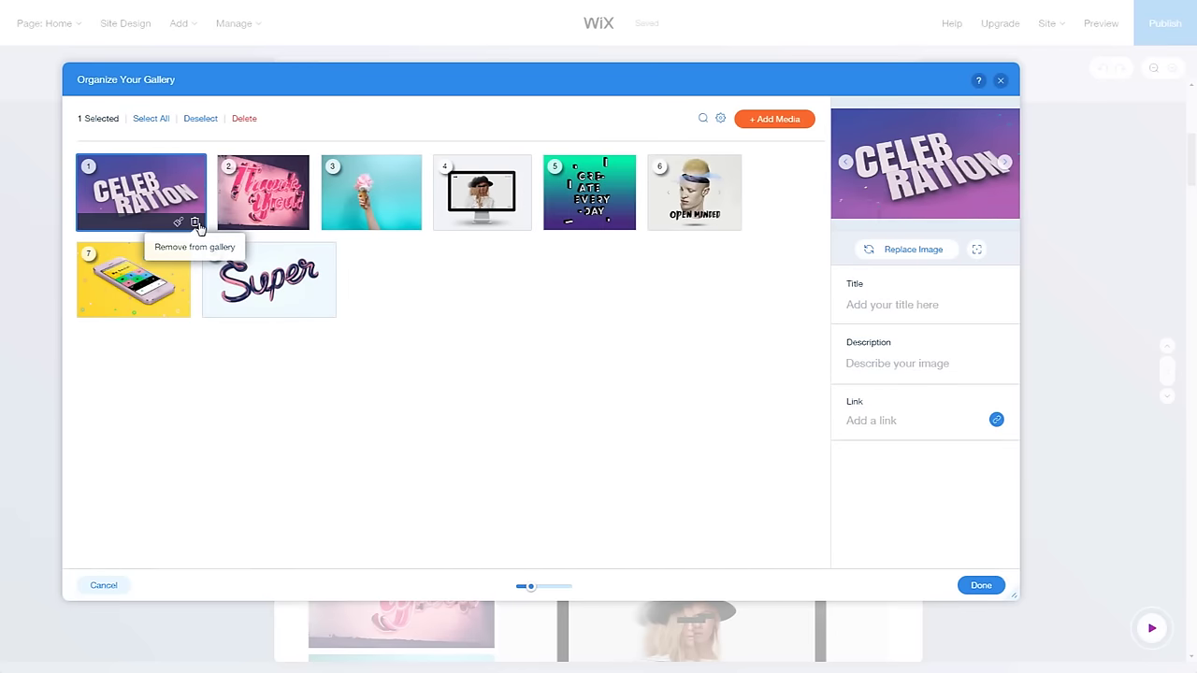
pyautogui.click(789, 126)
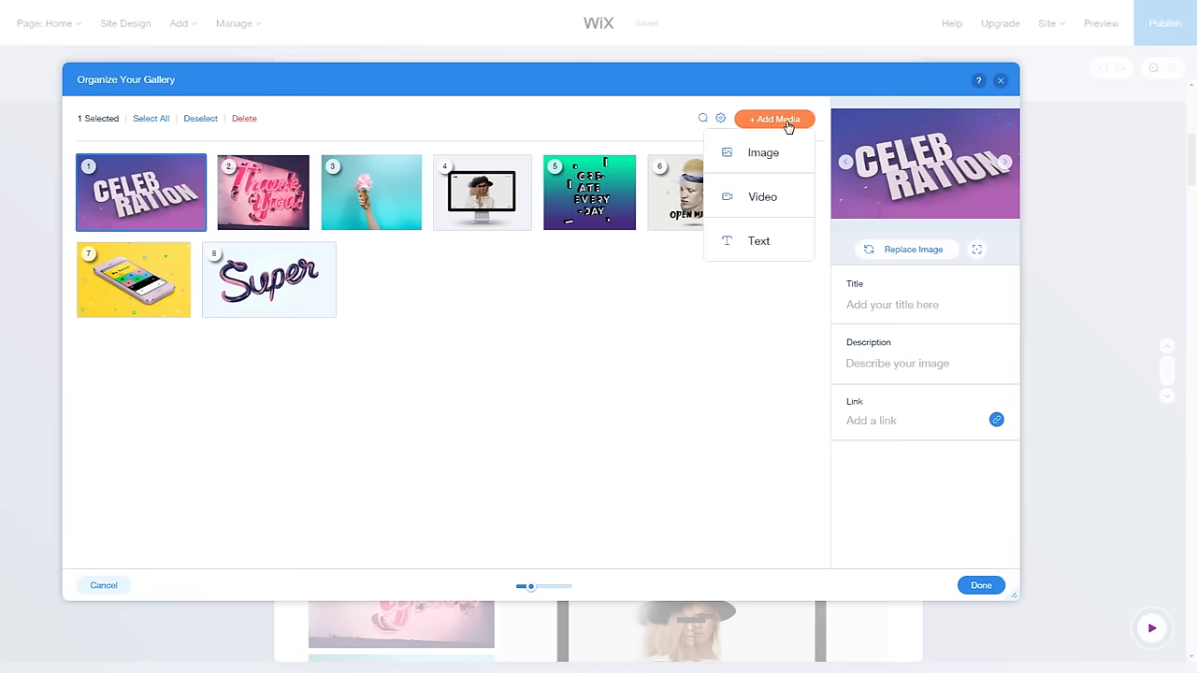
pyautogui.click(783, 162)
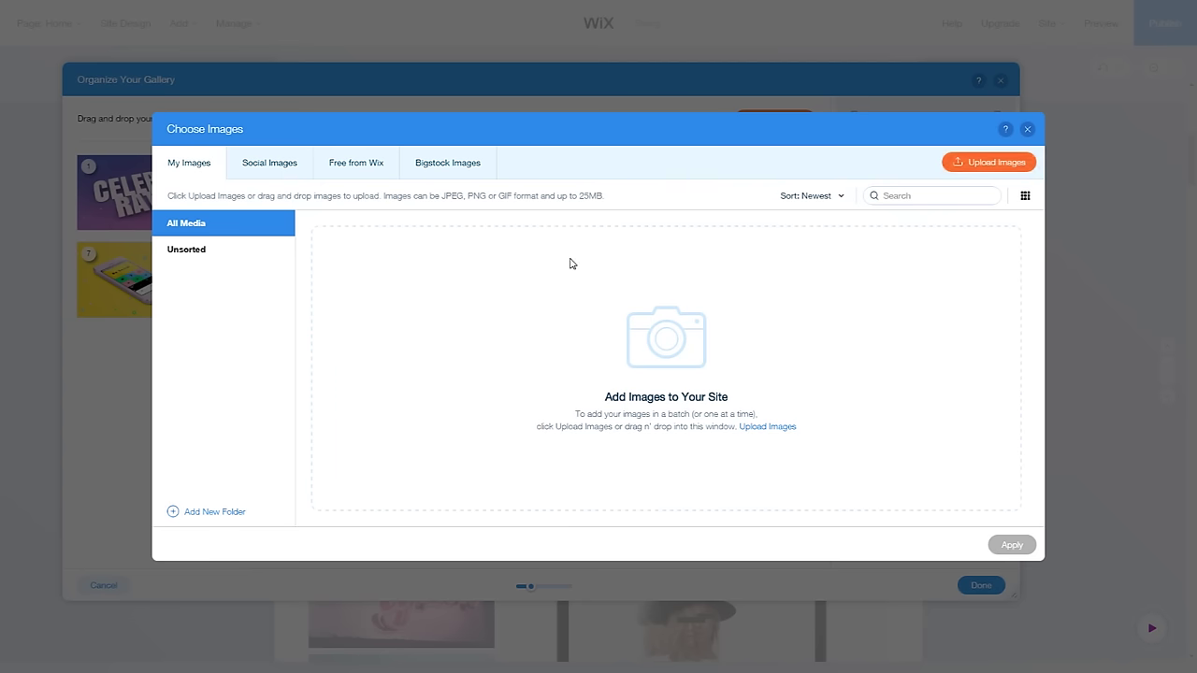
# Browse the social, free Wix (including Sports & Recreation) and Bigstock image sources, and close the chooser without adding an image
pyautogui.click(272, 169)
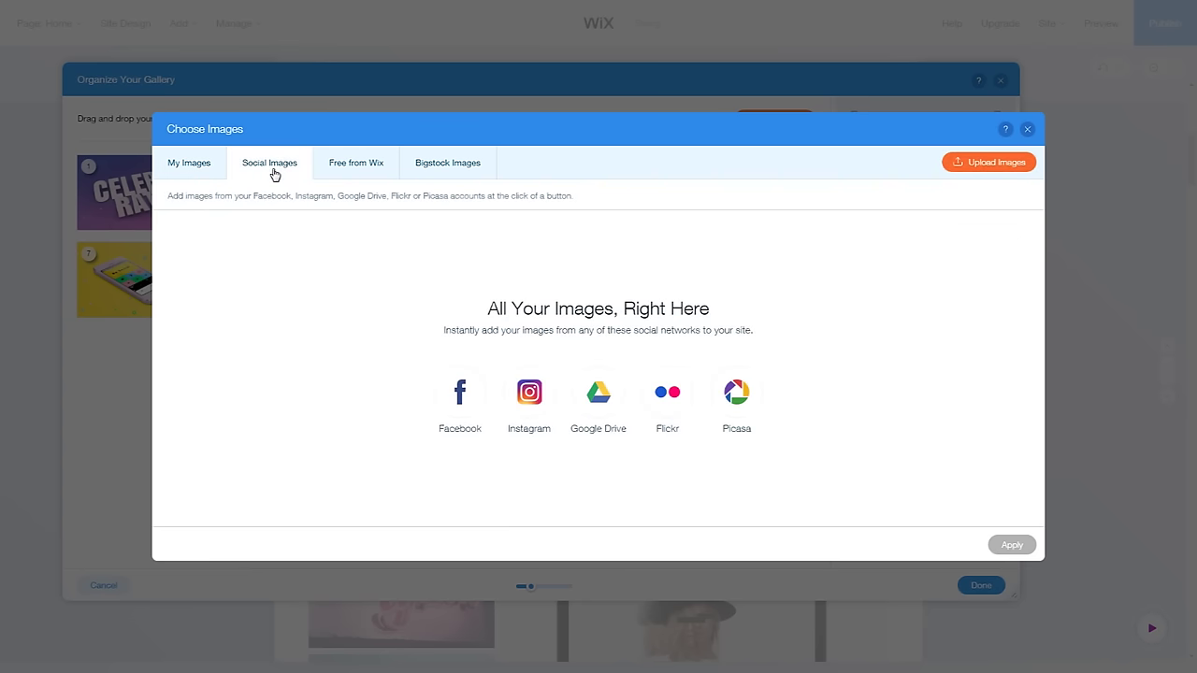
pyautogui.click(355, 177)
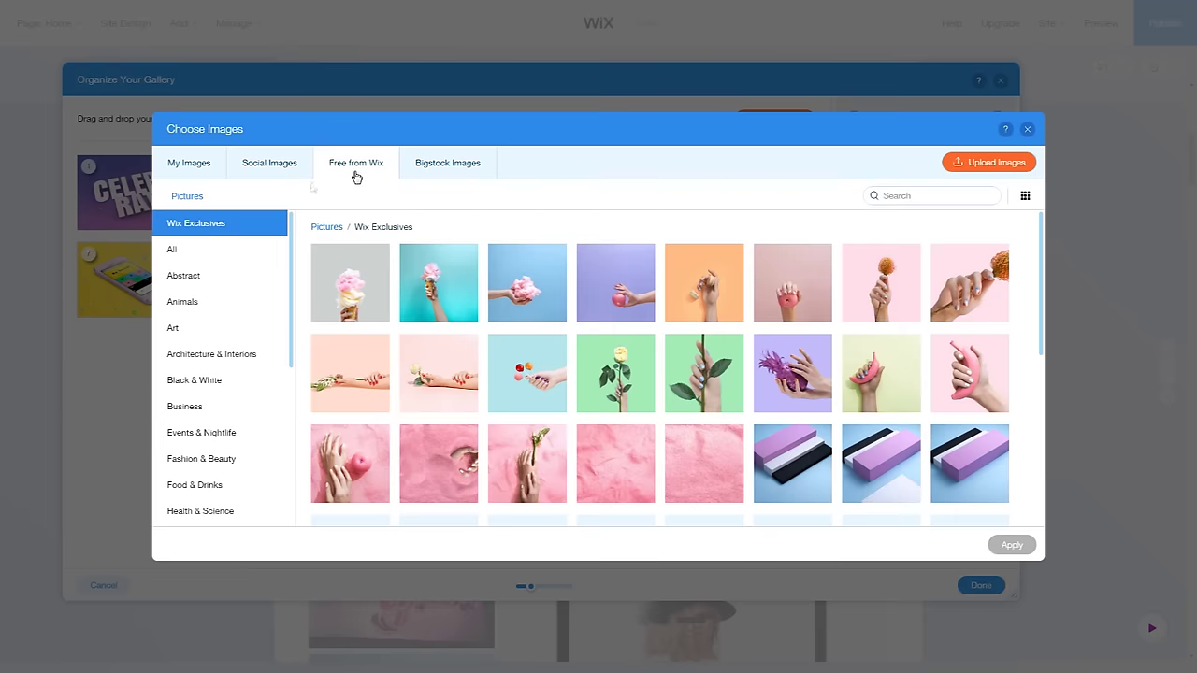
pyautogui.scroll(-5, 217, 326)
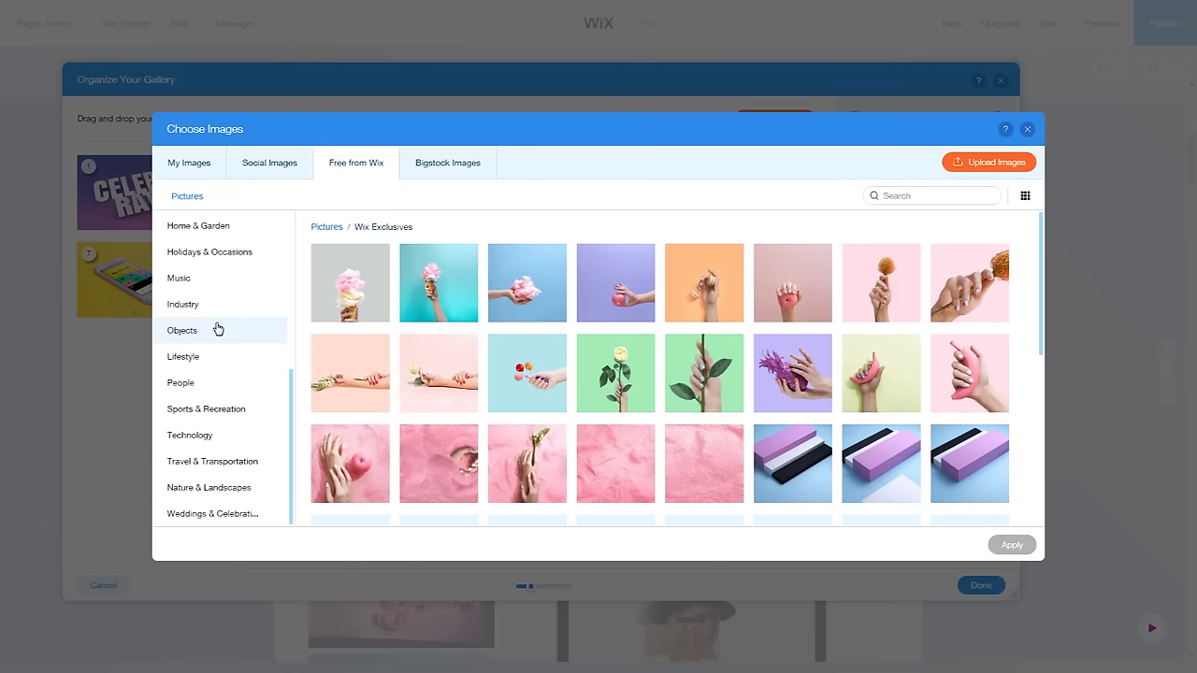
pyautogui.click(220, 330)
pyautogui.click(196, 409)
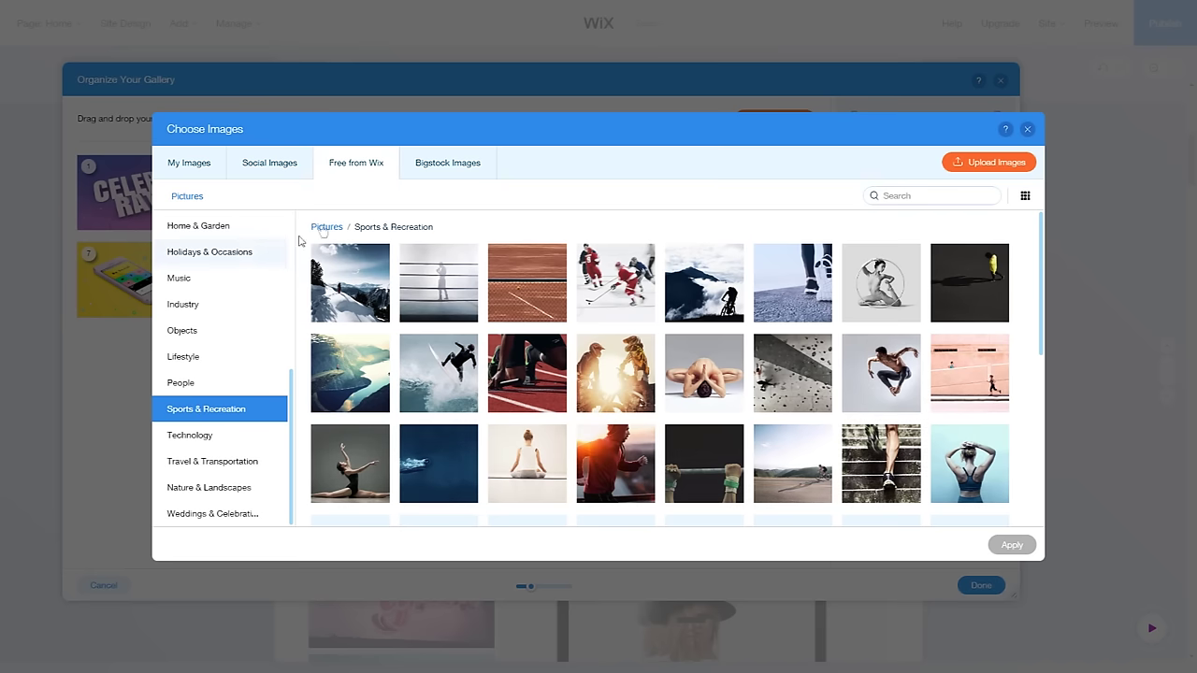
pyautogui.click(438, 166)
pyautogui.scroll(-5, 217, 280)
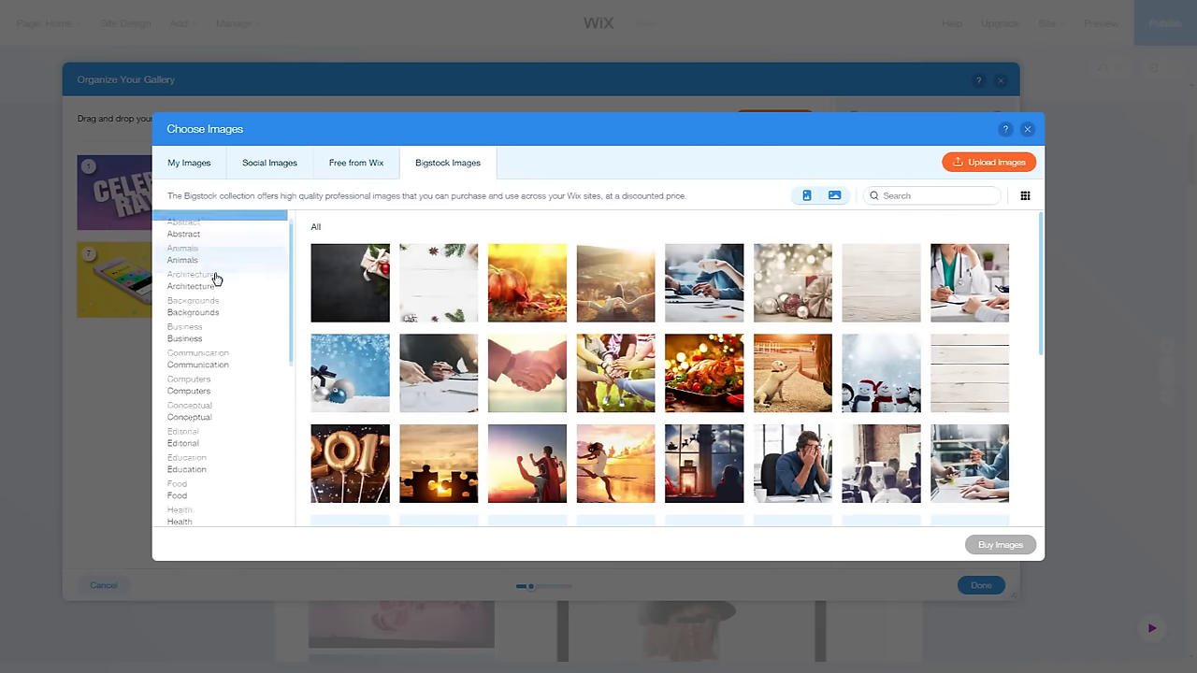
pyautogui.scroll(5, 223, 306)
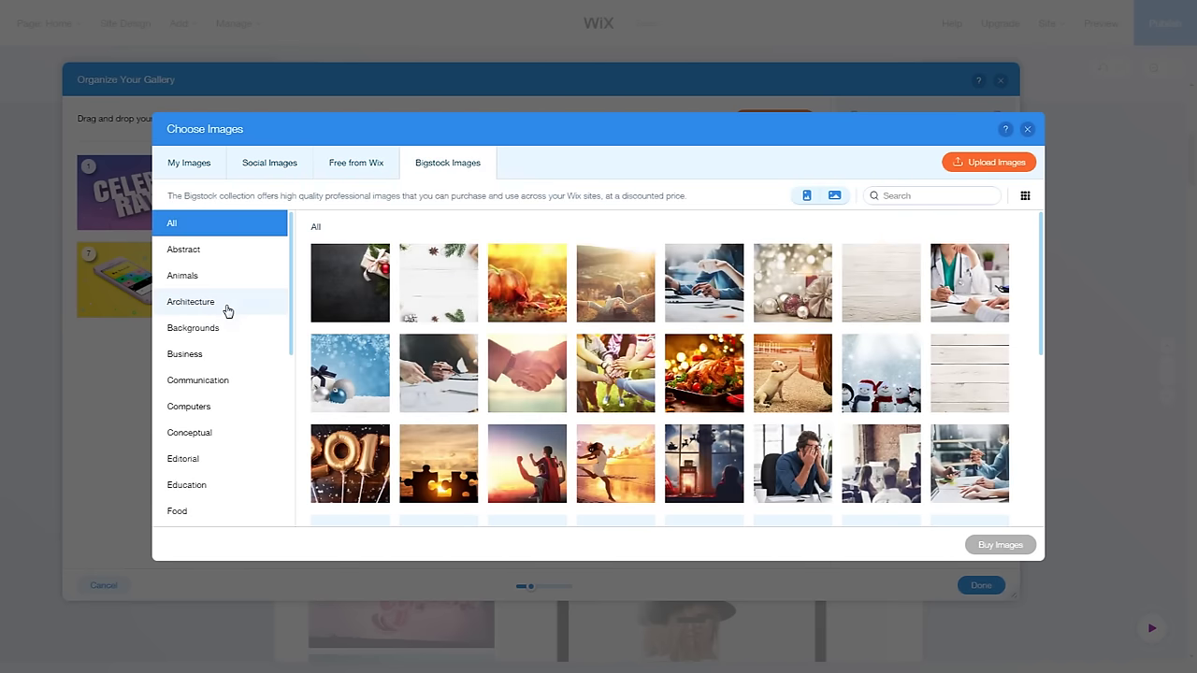
pyautogui.click(1023, 130)
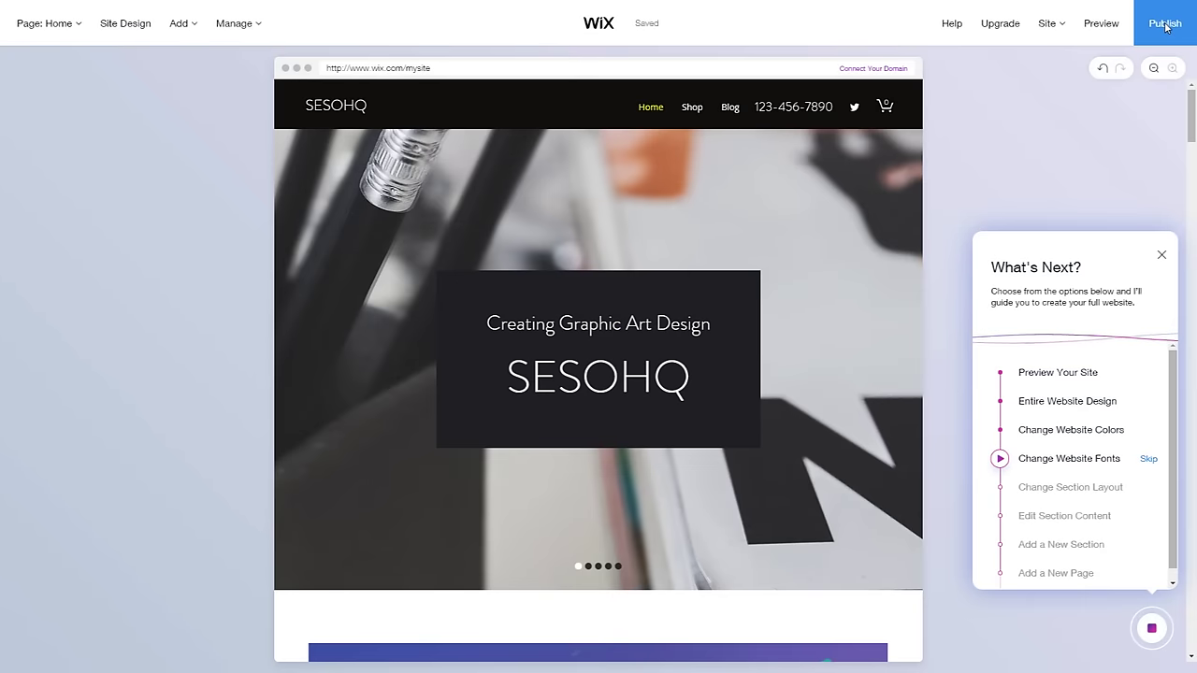
# Publish the site on the free Wix.com domain with sesotest as the end of its address
pyautogui.click(1165, 29)
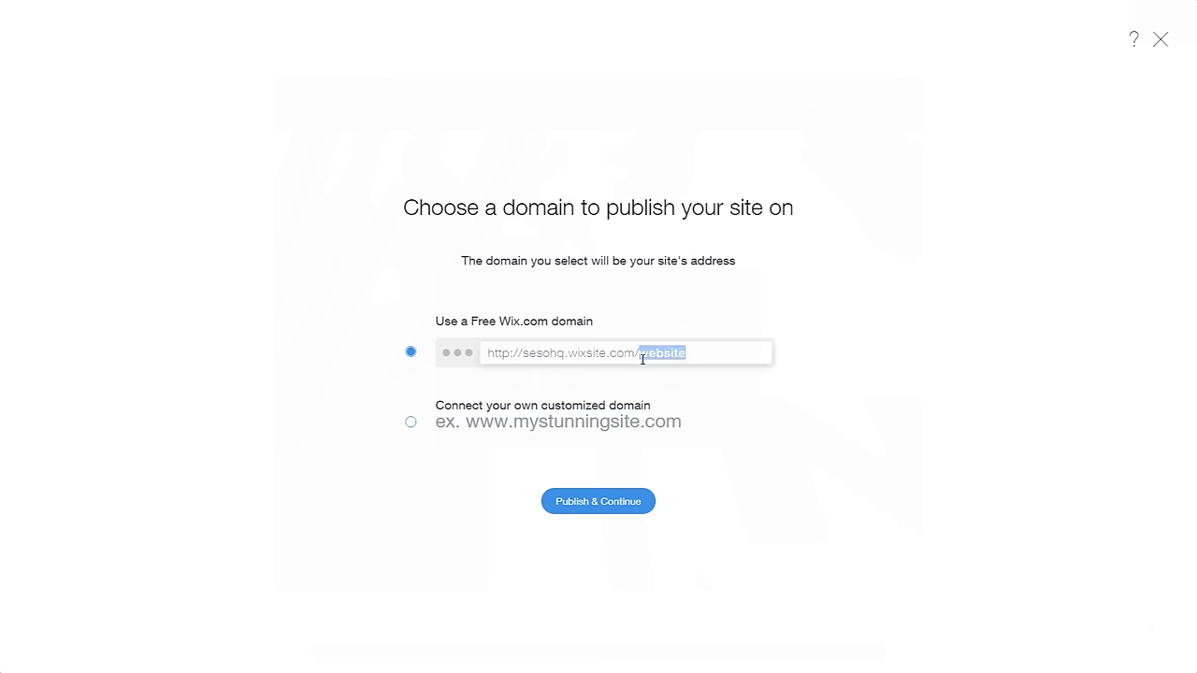
pyautogui.write('sesotest')
pyautogui.click(581, 509)
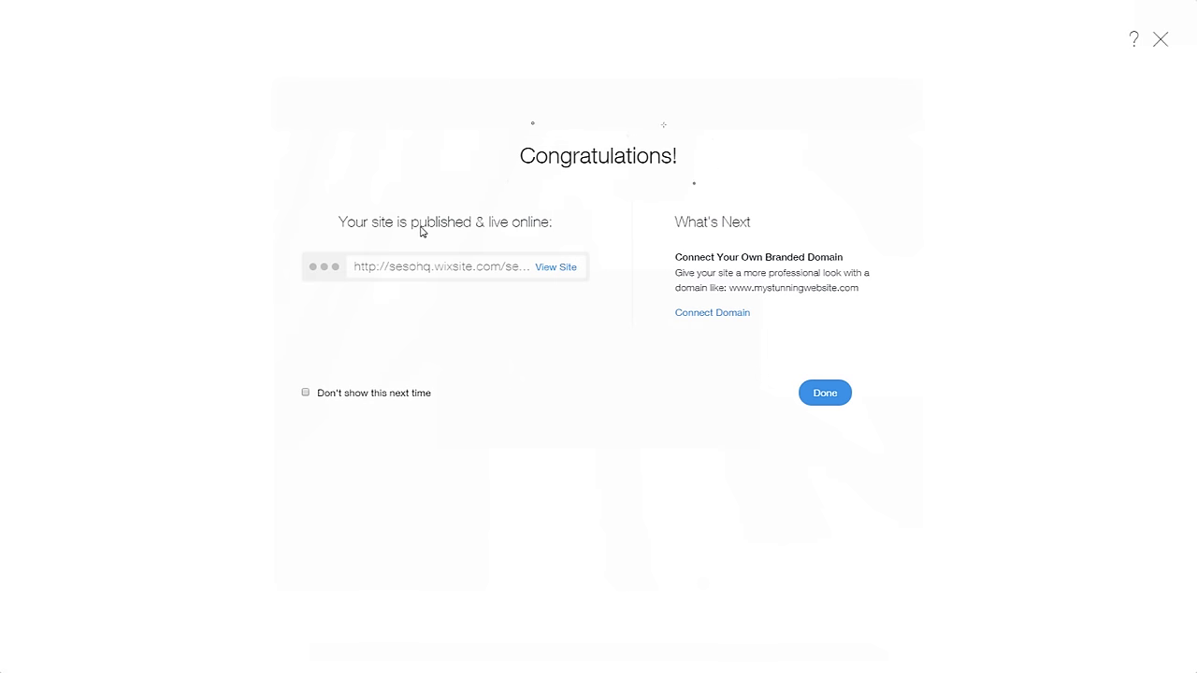
# View the published site live and look through its home page, including the Wix ads shown on it
pyautogui.click(554, 269)
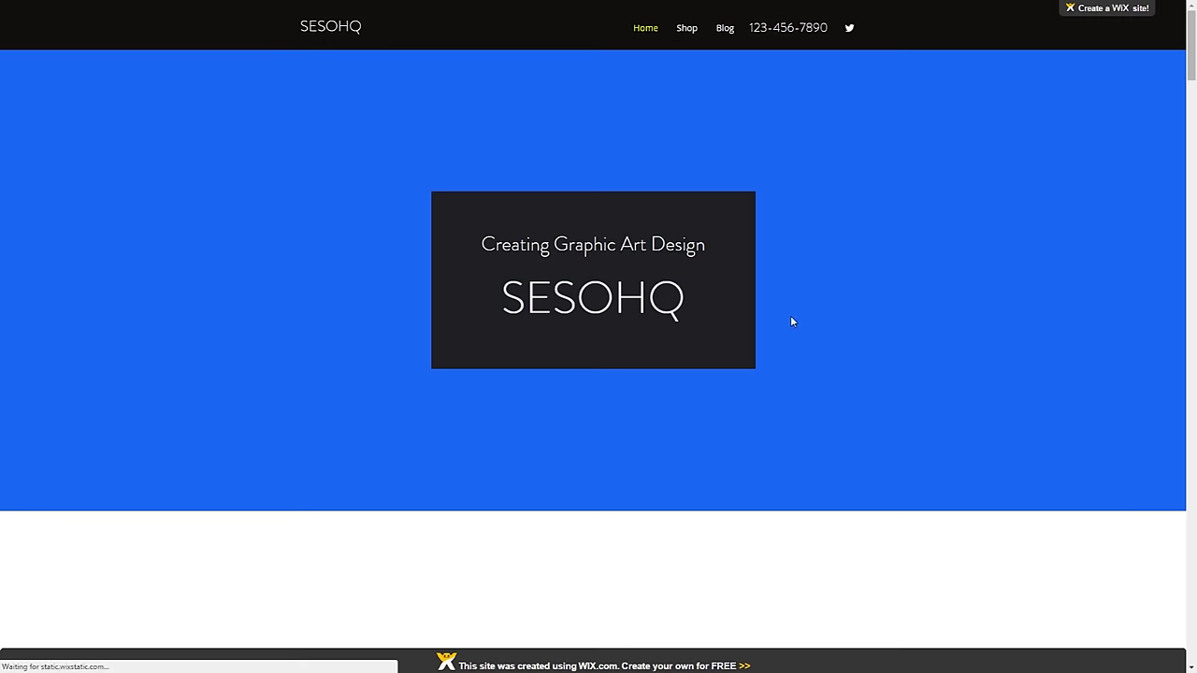
pyautogui.scroll(-3, 1021, 137)
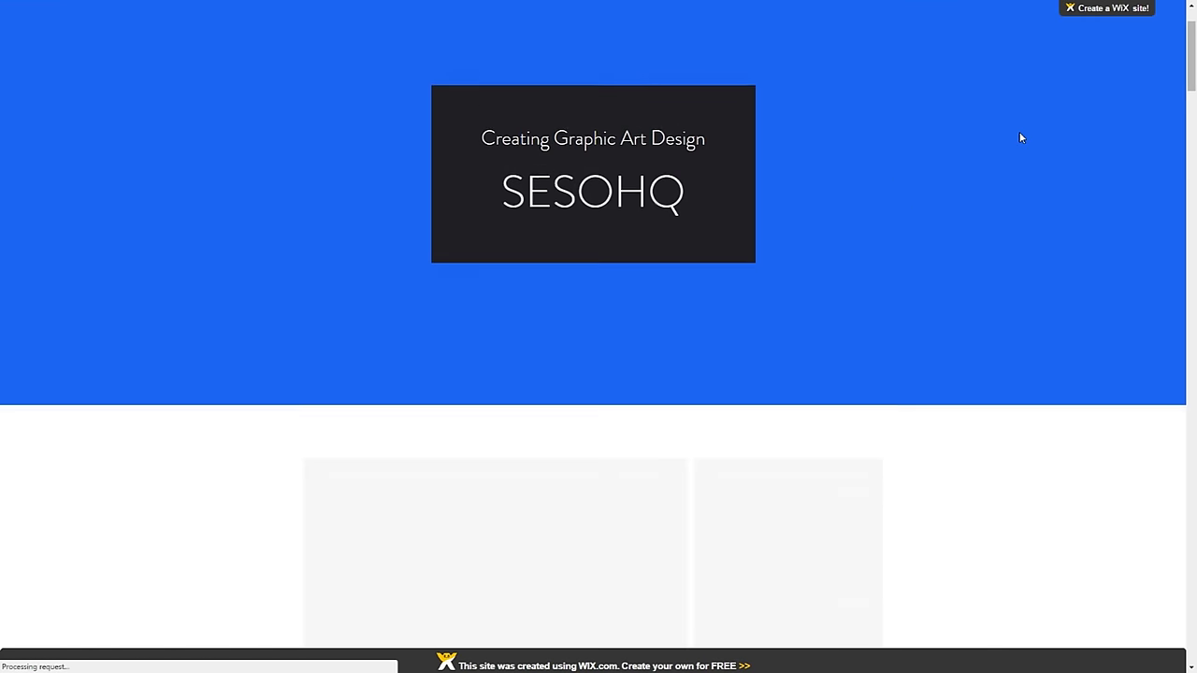
pyautogui.scroll(-4, 1017, 141)
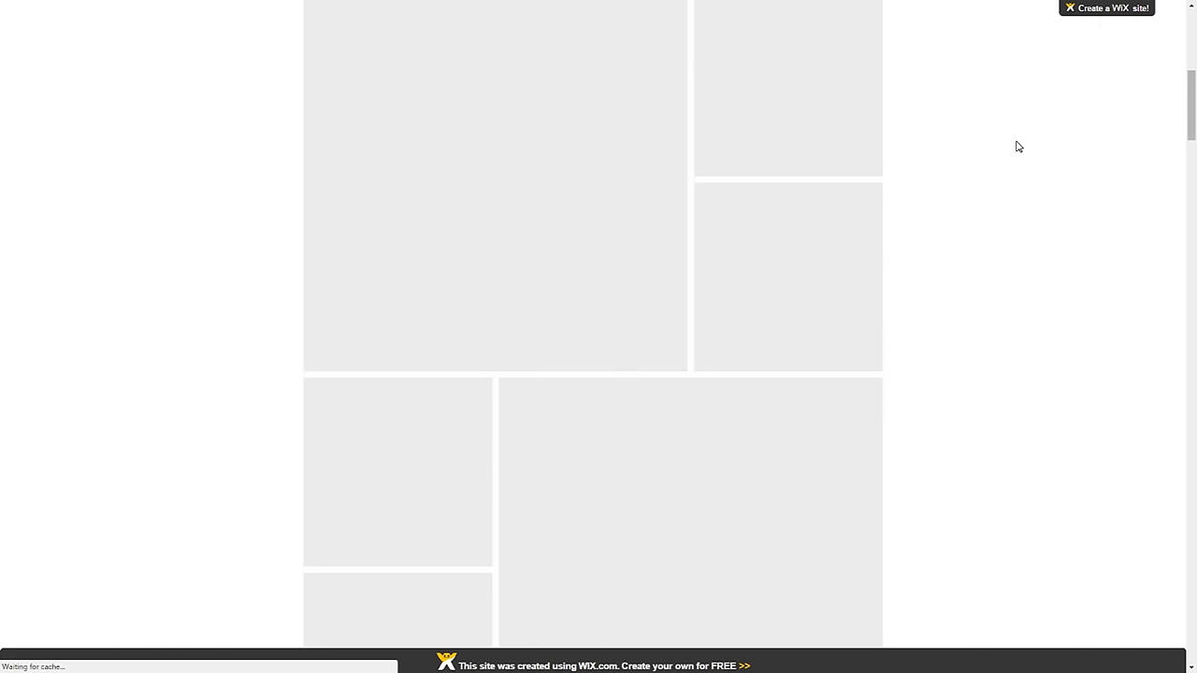
pyautogui.scroll(4, 1029, 187)
pyautogui.scroll(3, 1028, 189)
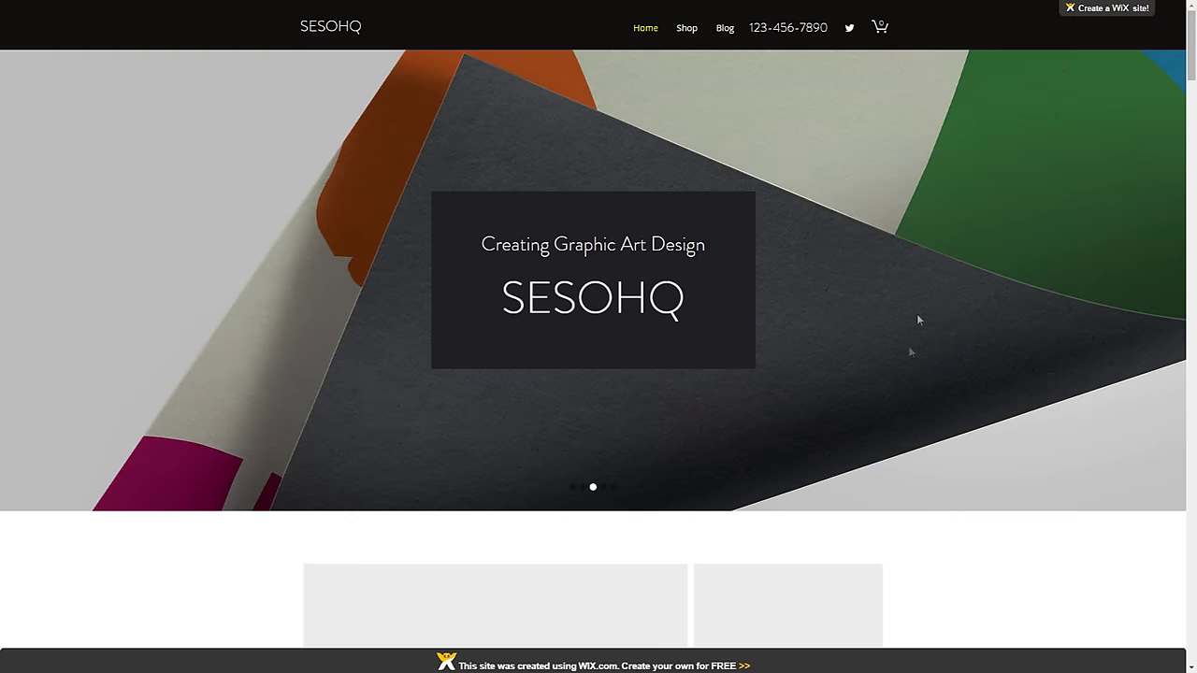
pyautogui.moveTo(1122, 19)
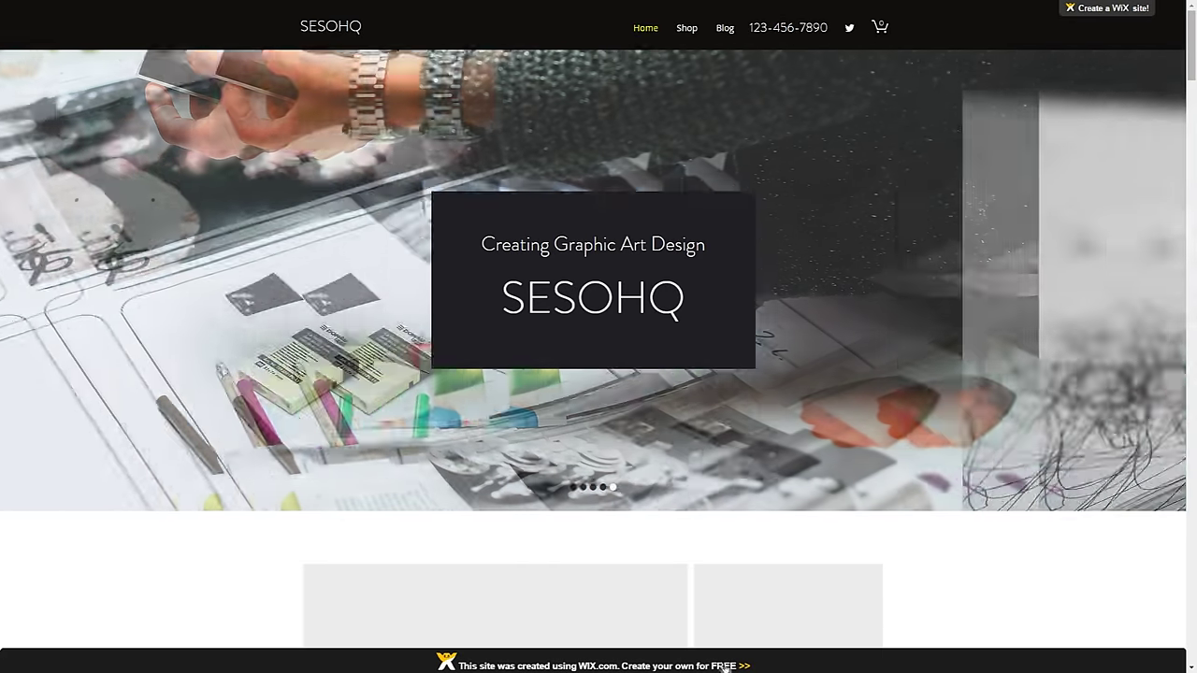
pyautogui.scroll(-1, 698, 179)
pyautogui.scroll(-7, 688, 211)
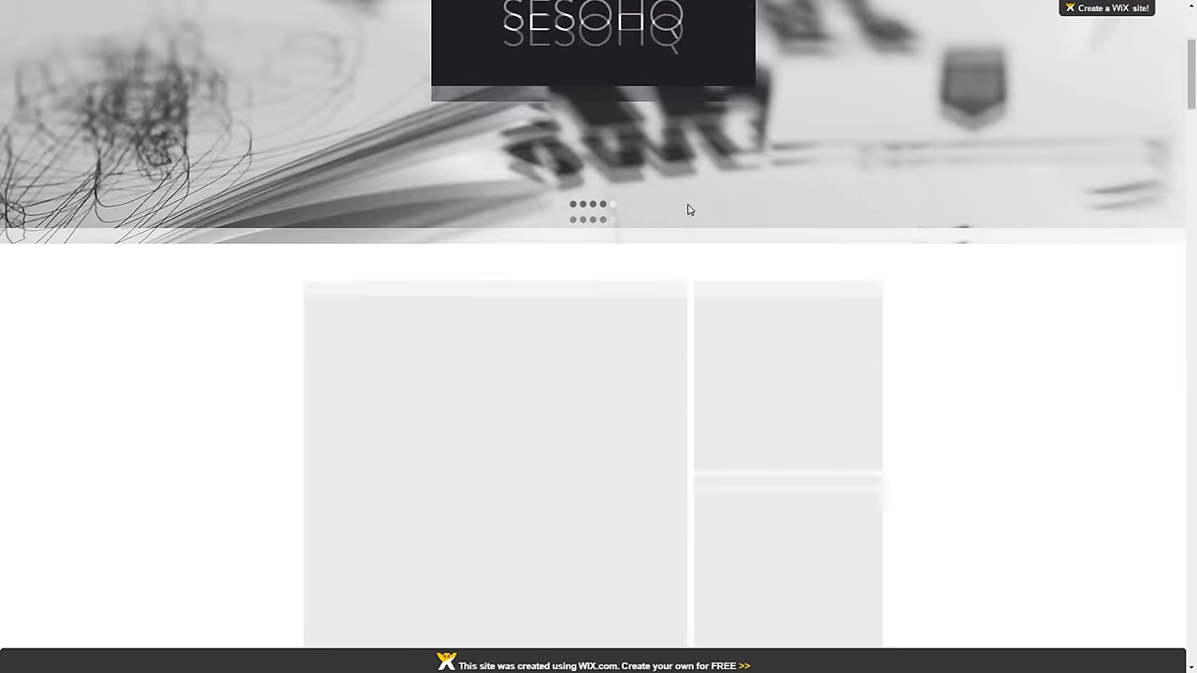
pyautogui.scroll(-3, 690, 210)
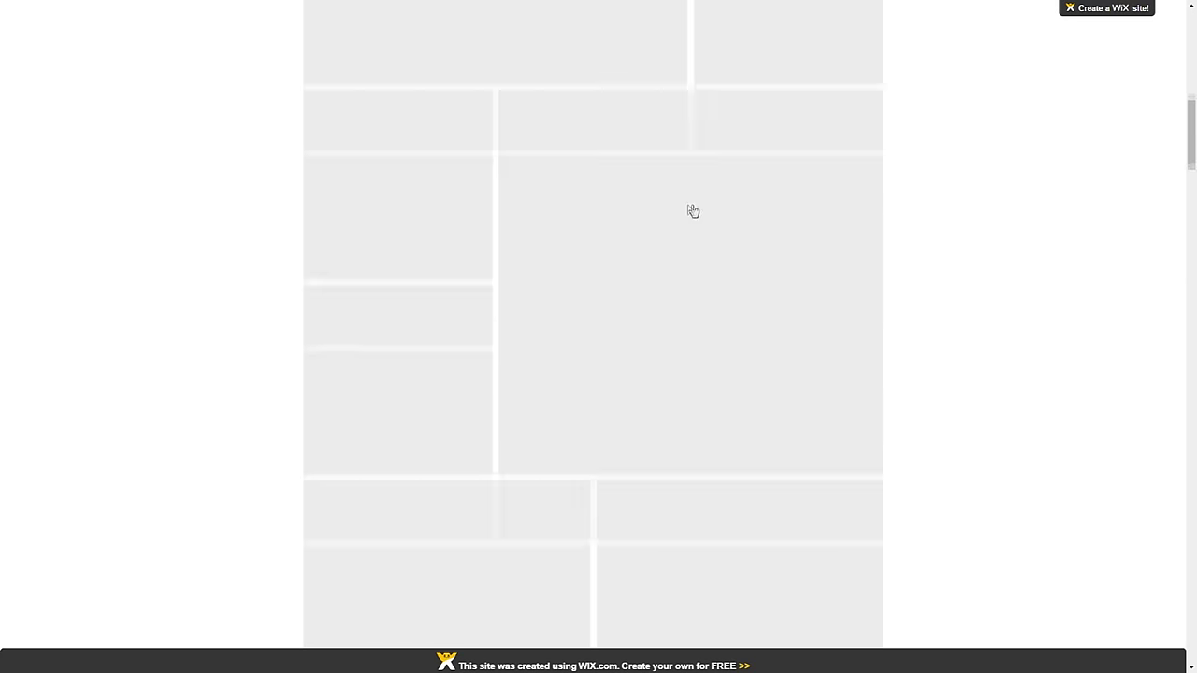
pyautogui.scroll(-10, 949, 308)
pyautogui.scroll(20, 937, 350)
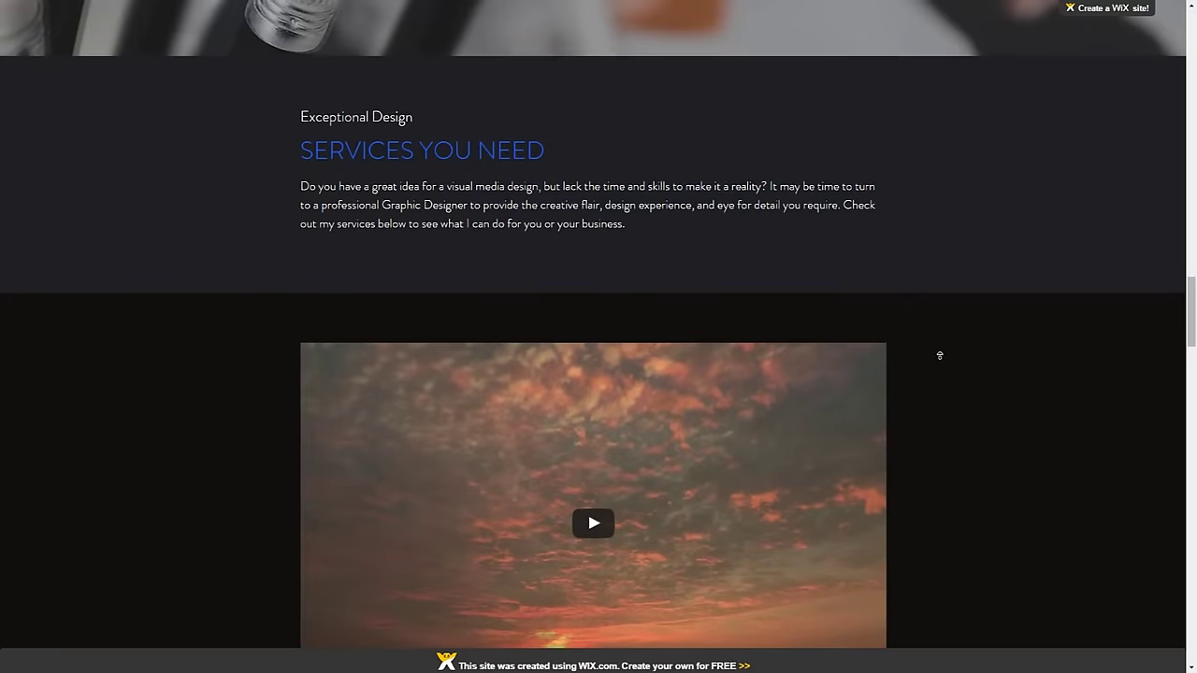
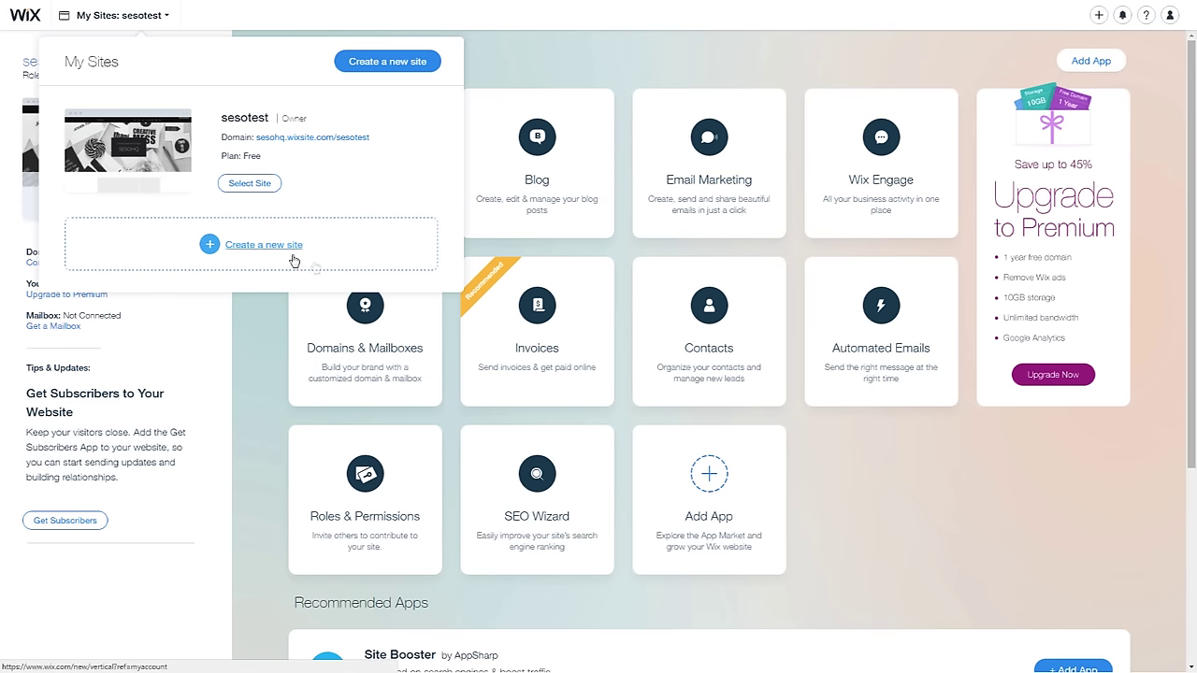
# Start creating a new Designer website and choose to build it with the Wix Editor
pyautogui.click(264, 245)
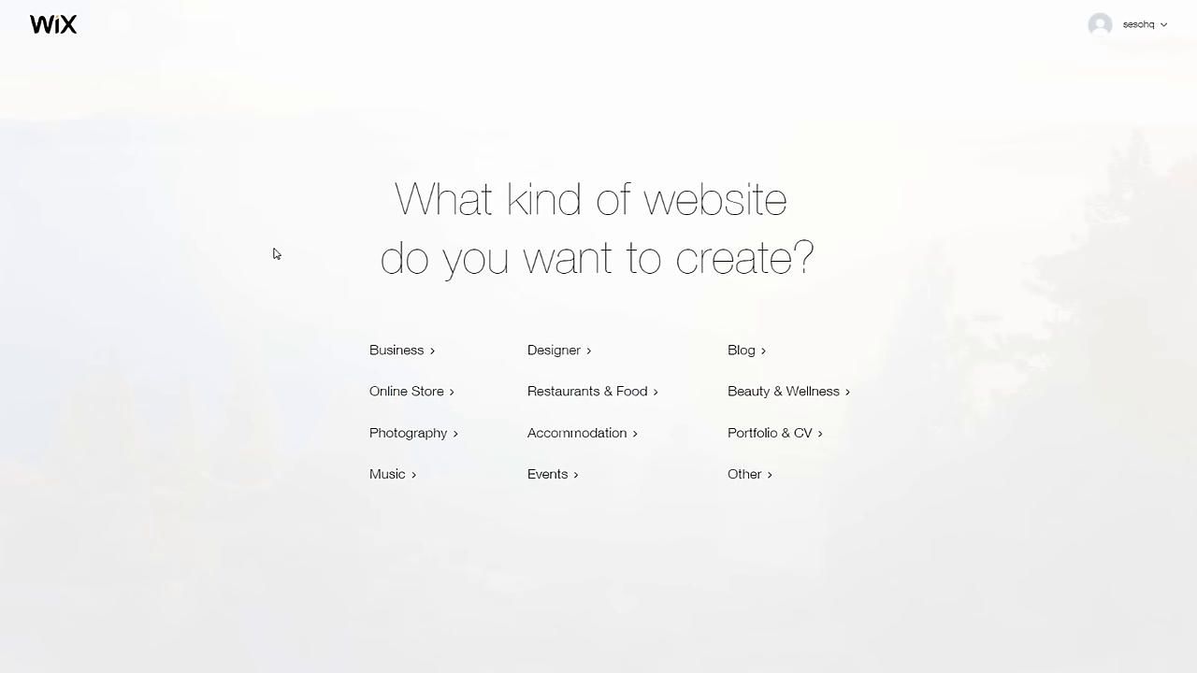
pyautogui.click(569, 357)
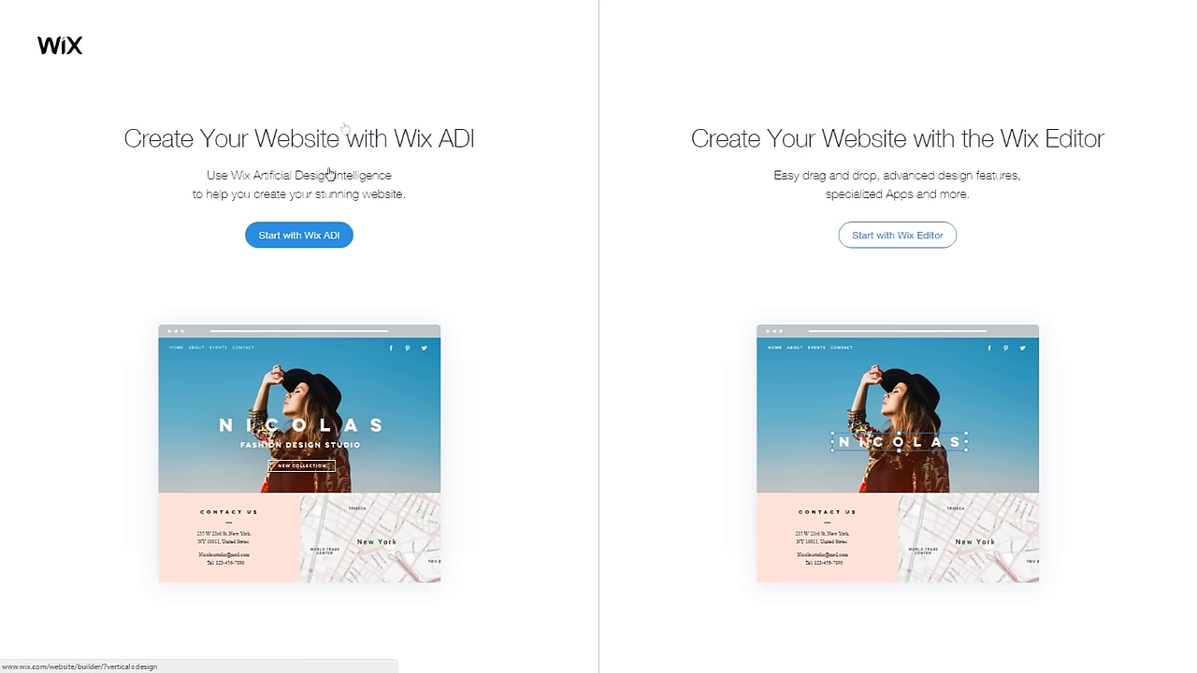
pyautogui.hotkey('alt', 'Left')
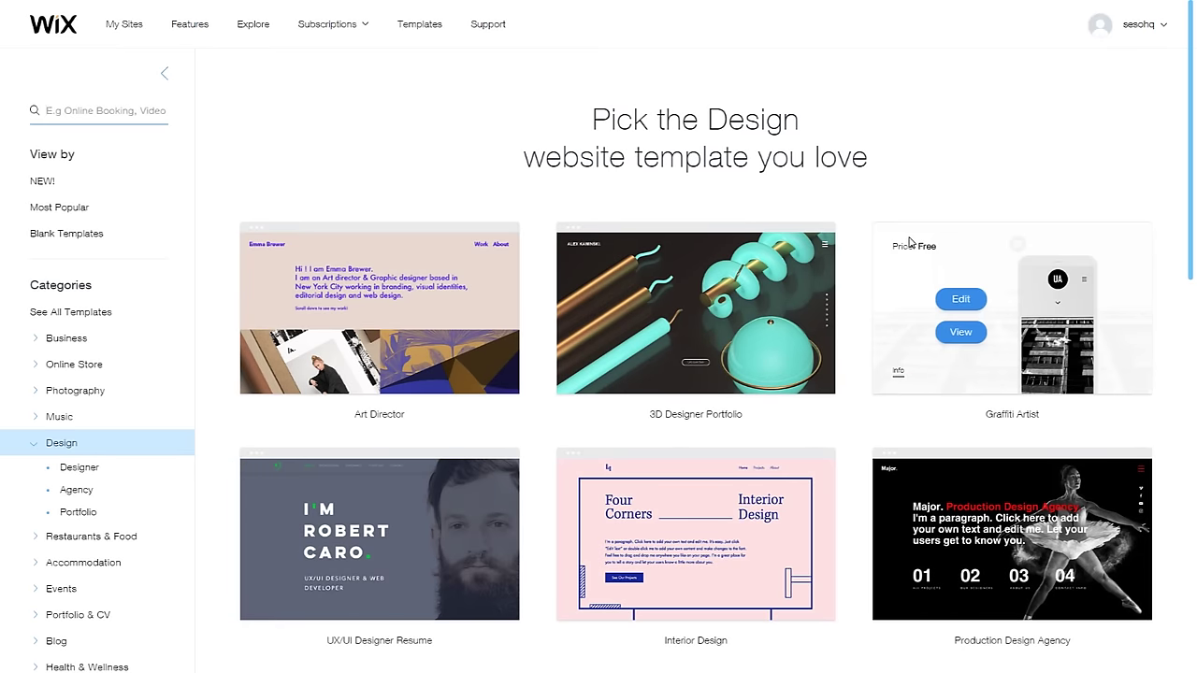
# Browse the Design website templates and open the preview of the UX/UI Designer Resume template
pyautogui.scroll(-3, 93, 252)
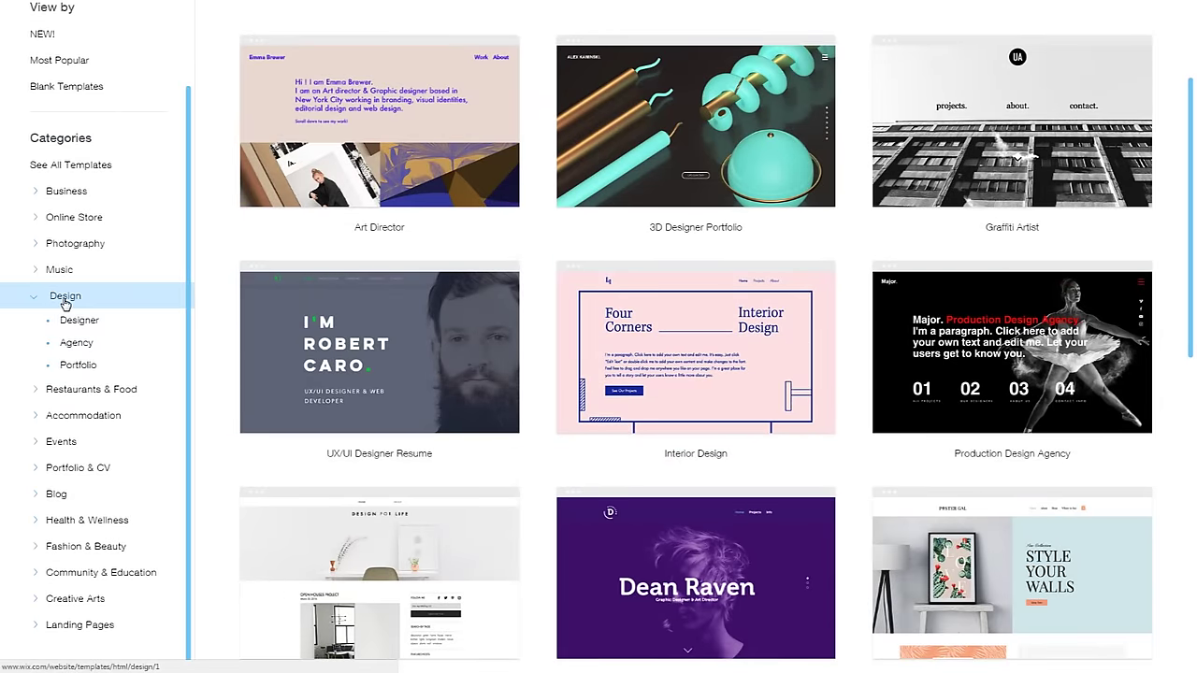
pyautogui.click(94, 369)
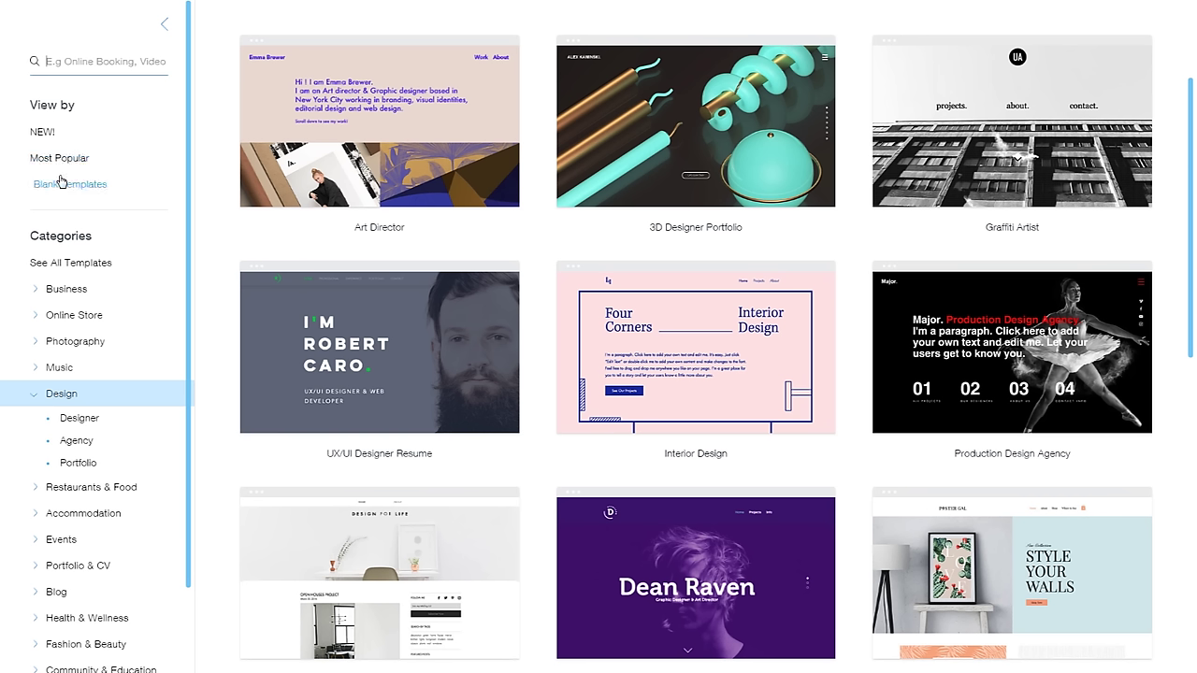
pyautogui.moveTo(374, 355)
pyautogui.click(329, 371)
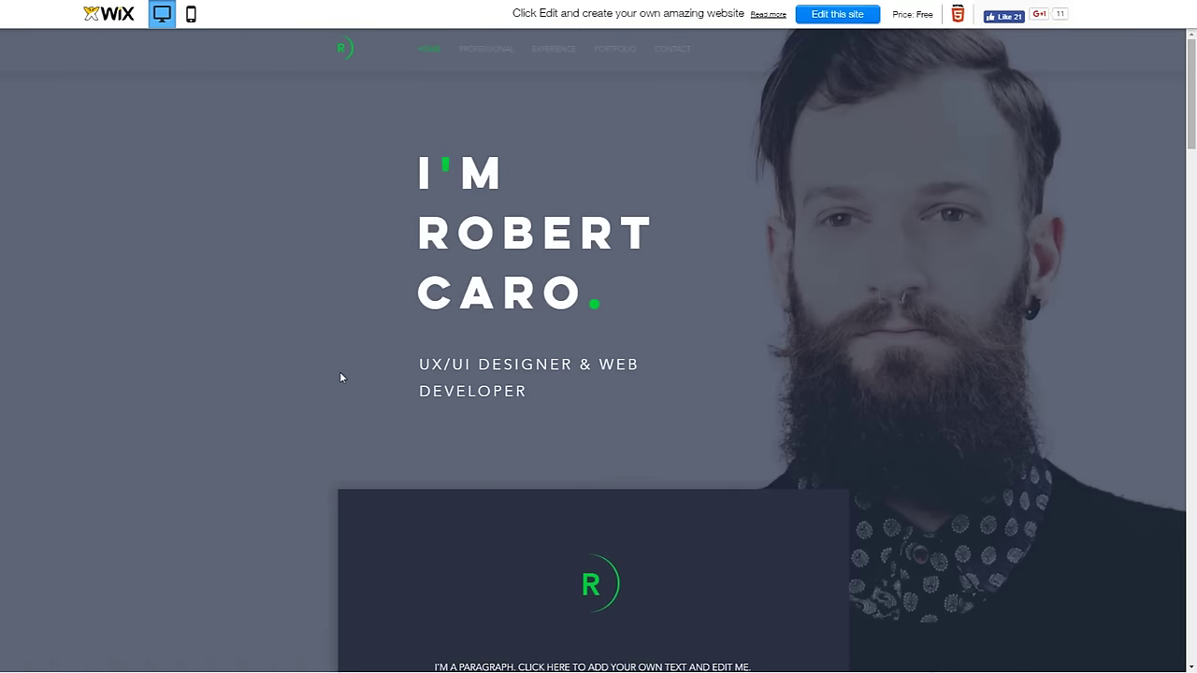
# Look through the UX/UI Designer Resume template's sections down to the contact form and open the template for editing
pyautogui.scroll(-10, 421, 258)
pyautogui.scroll(-10, 422, 259)
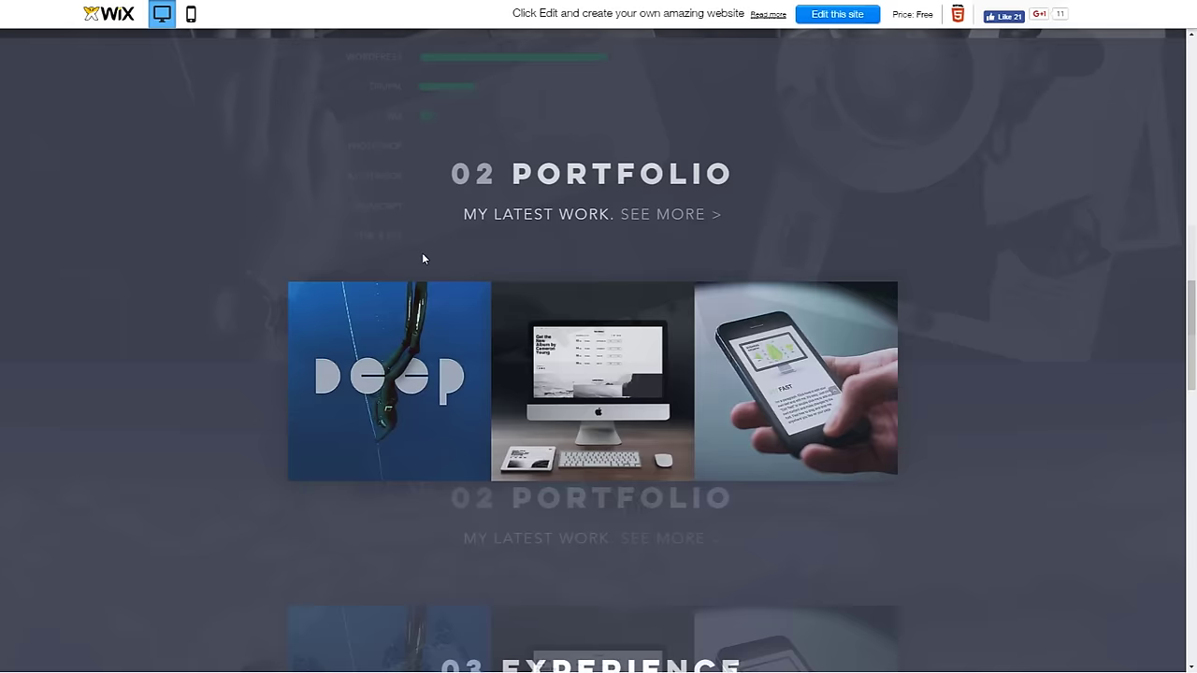
pyautogui.scroll(-2, 415, 246)
pyautogui.scroll(3, 799, 53)
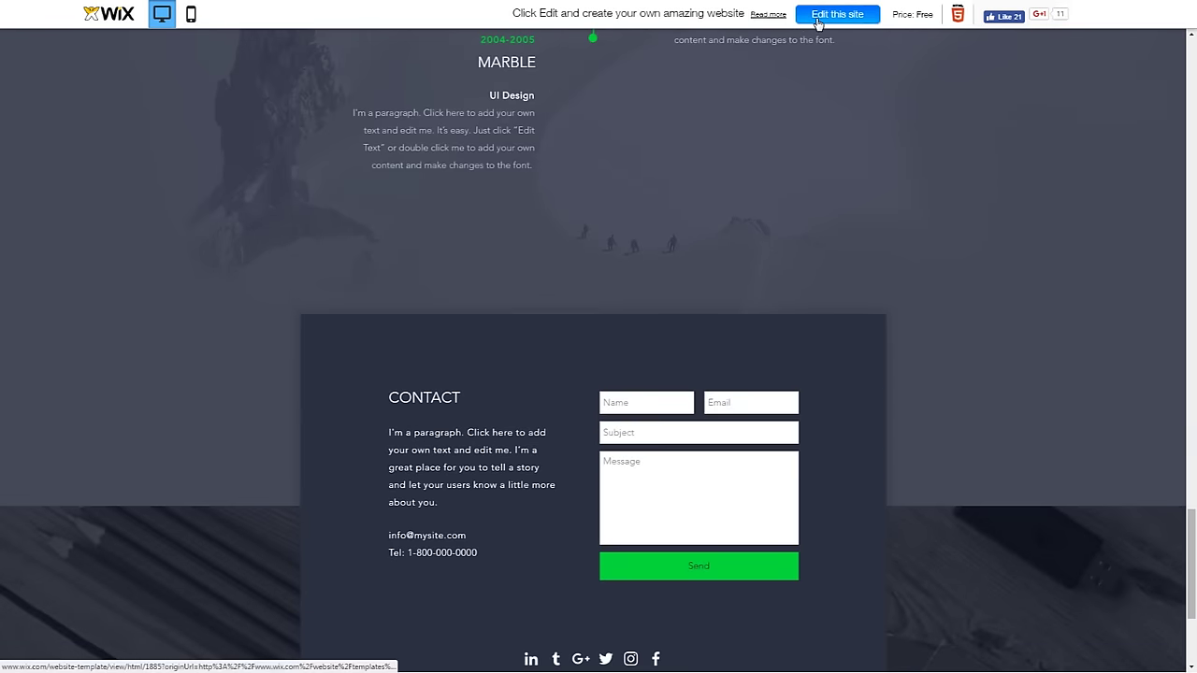
pyautogui.click(818, 15)
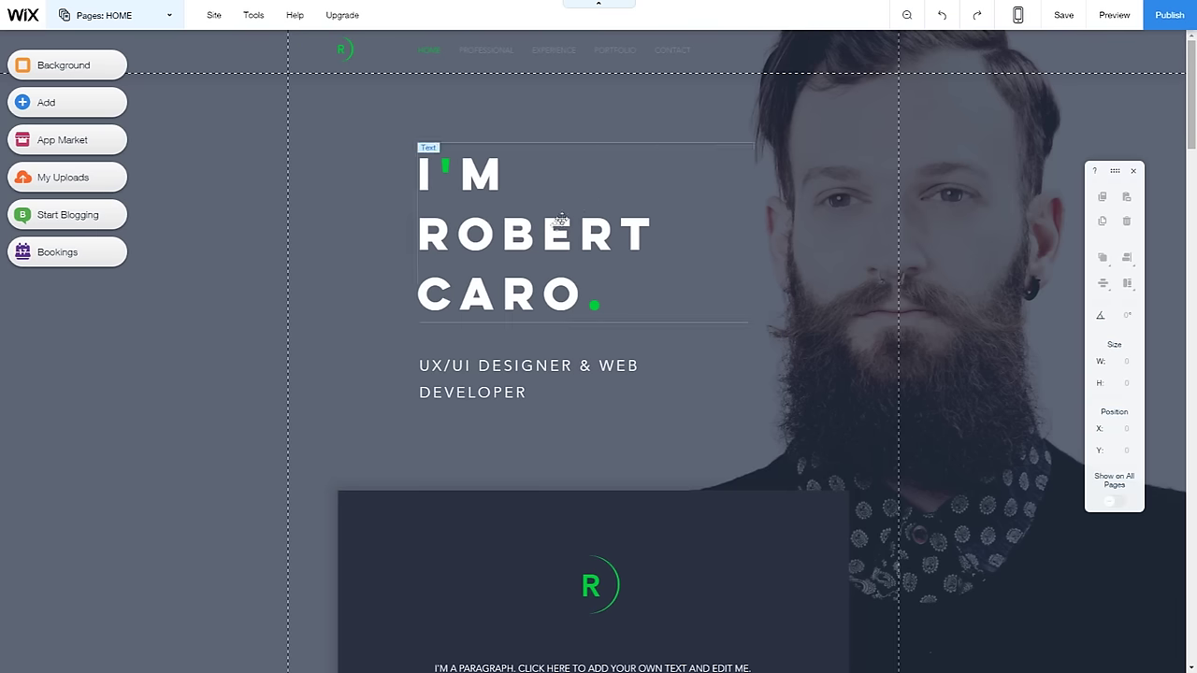
# Delete the dark container box holding the logo, intro paragraph and Download Resume button below the hero
pyautogui.scroll(-2, 702, 308)
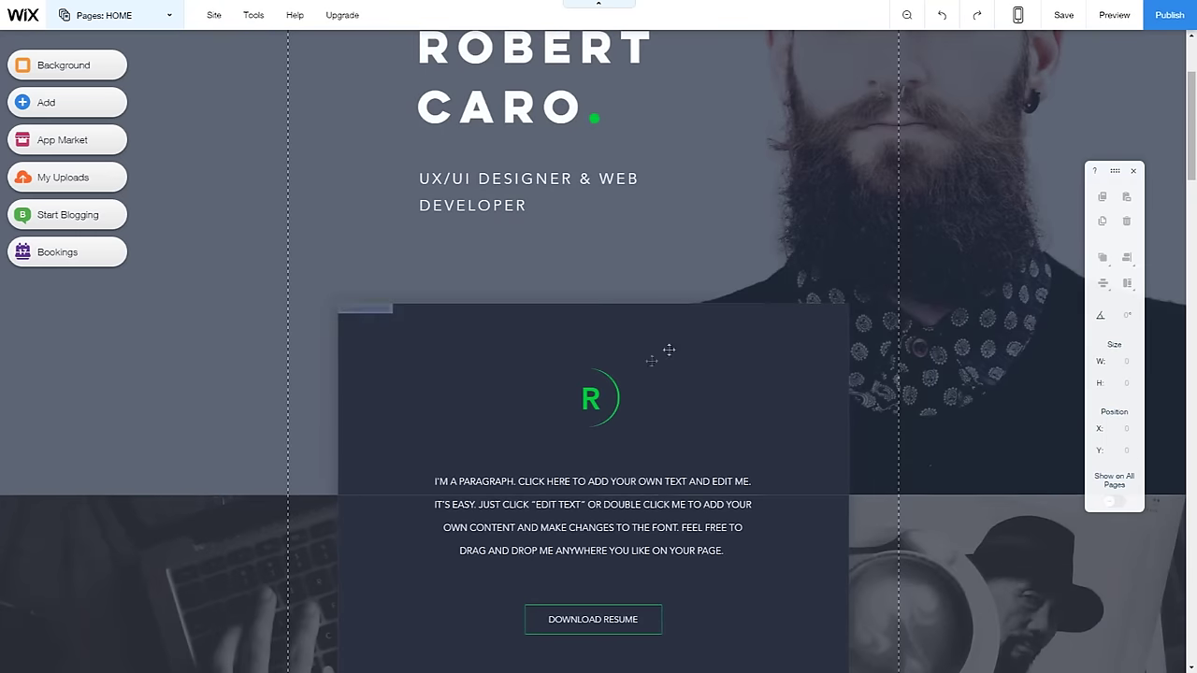
pyautogui.scroll(-2, 668, 339)
pyautogui.click(671, 219)
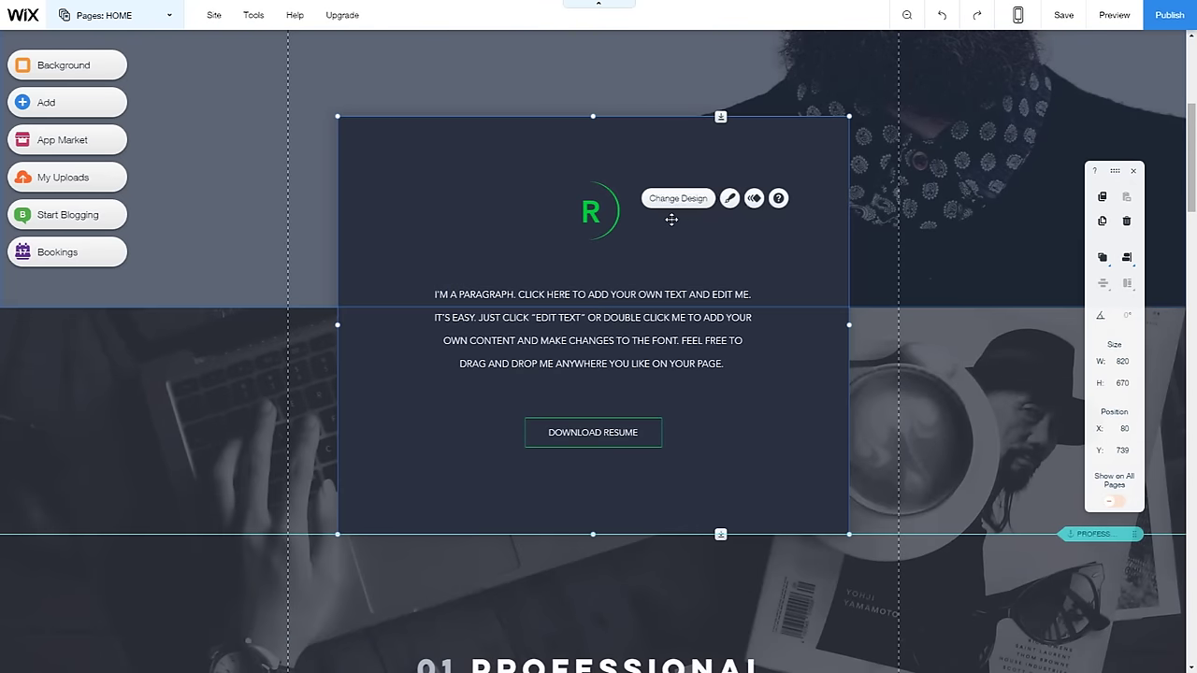
pyautogui.scroll(-5, 672, 219)
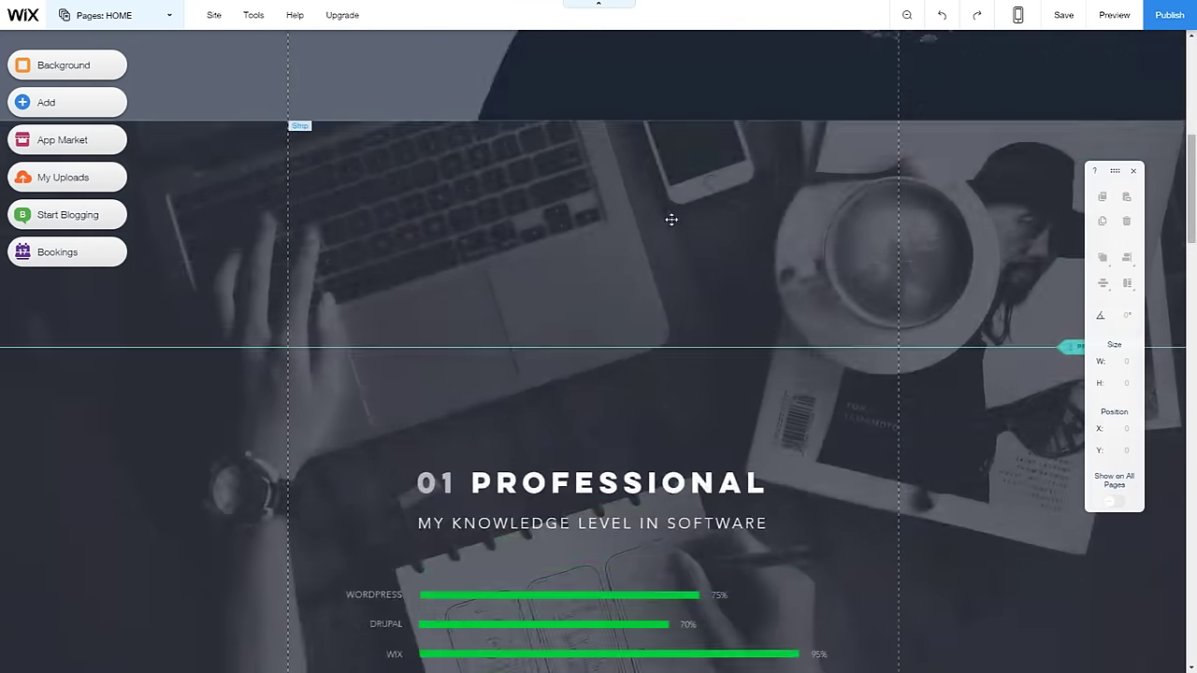
# Delete the Professional section's headings, its skill bars and percentages, and the software name labels
pyautogui.scroll(2, 595, 176)
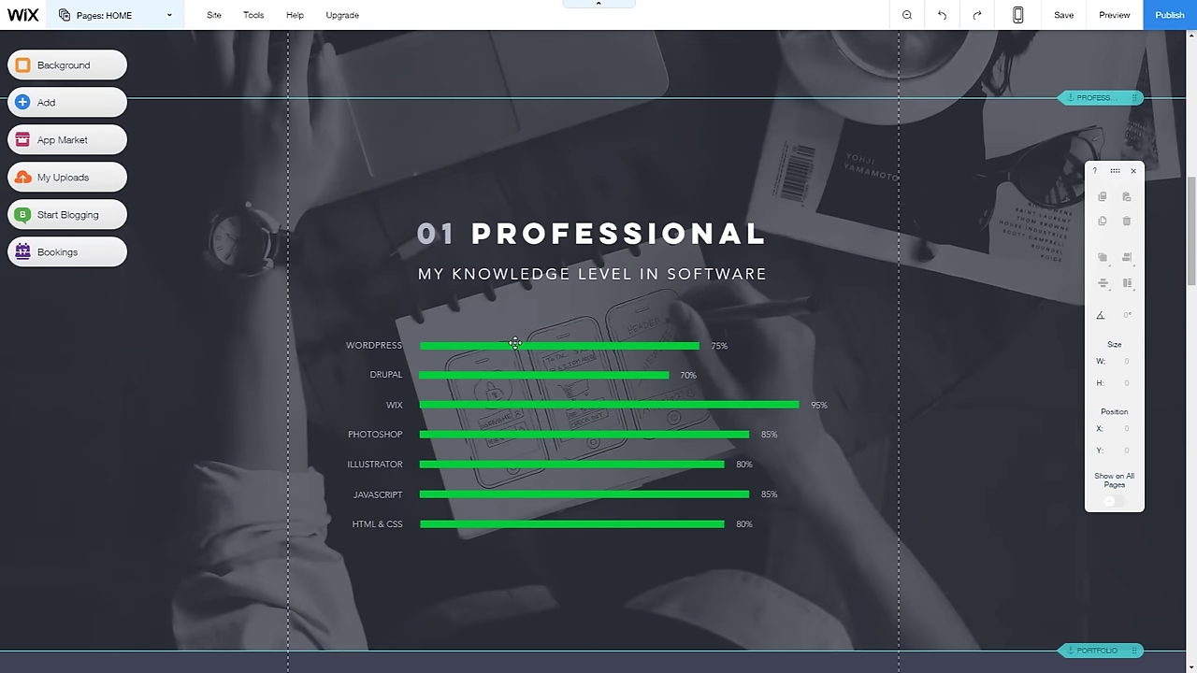
pyautogui.moveTo(383, 168); pyautogui.dragTo(796, 609)
pyautogui.press('Delete')
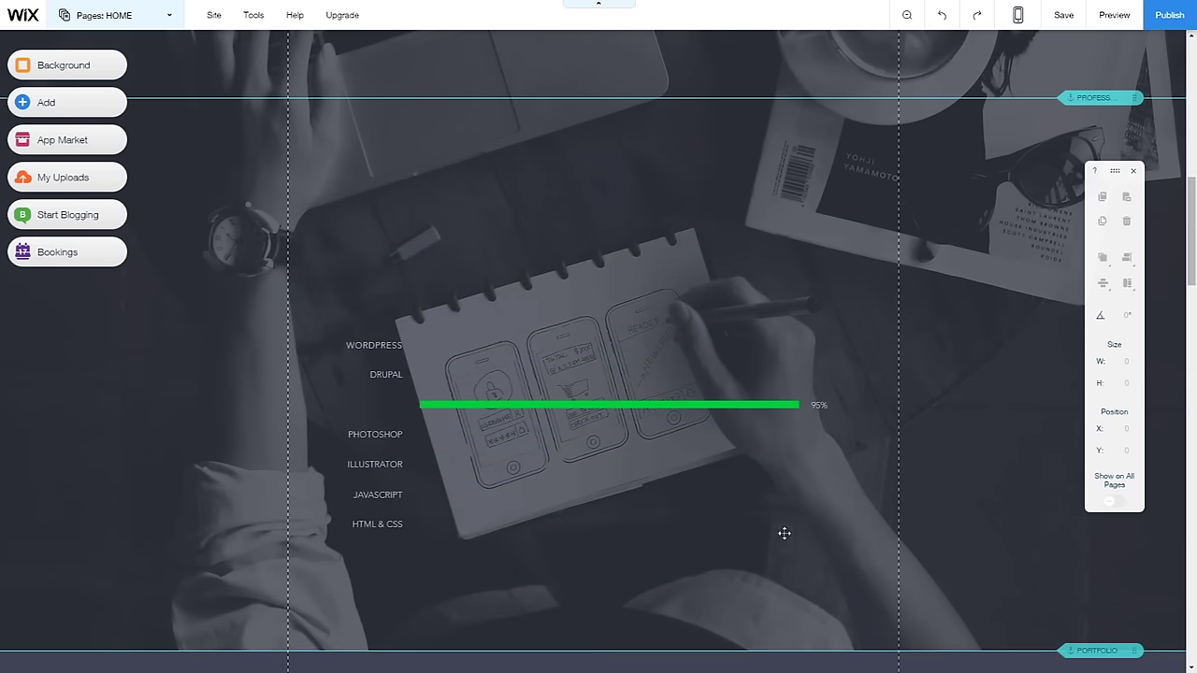
pyautogui.moveTo(299, 295); pyautogui.dragTo(462, 556)
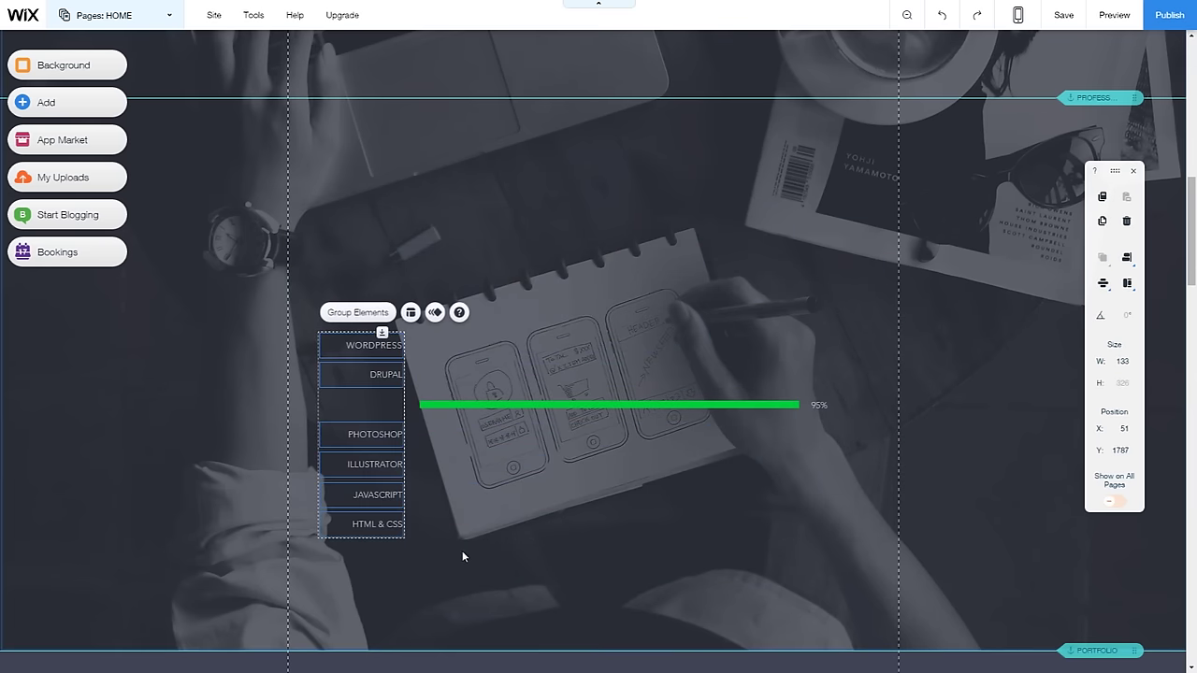
pyautogui.press('Delete')
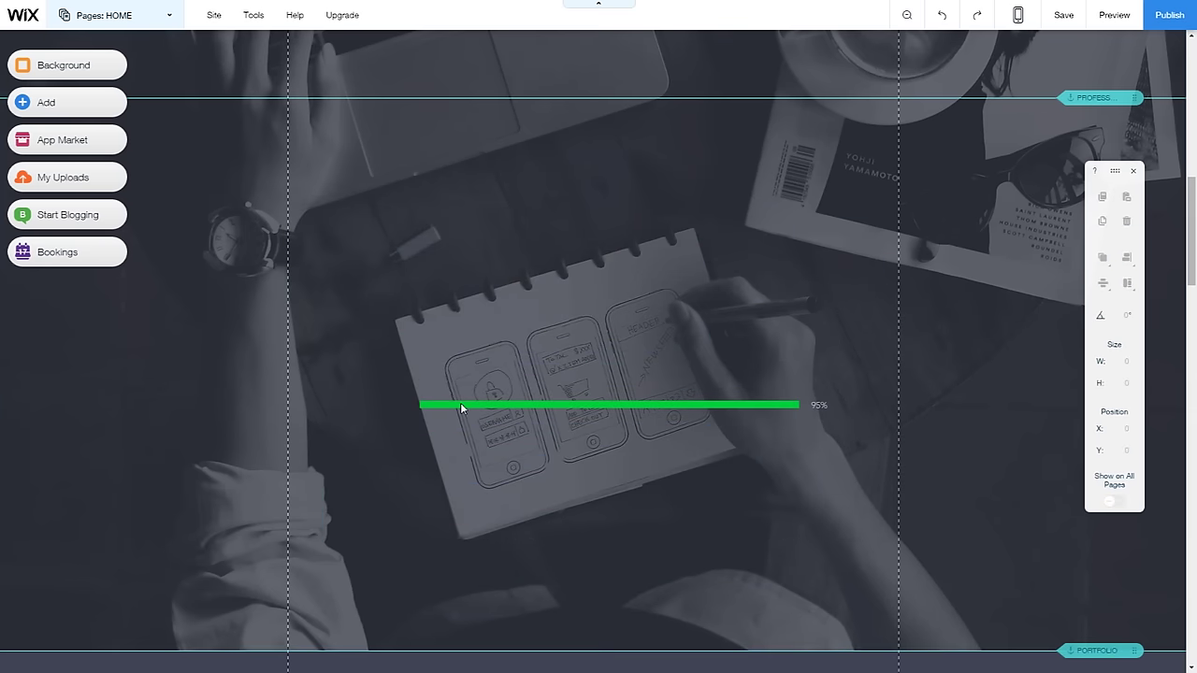
pyautogui.scroll(-5, 460, 408)
pyautogui.scroll(2, 807, 141)
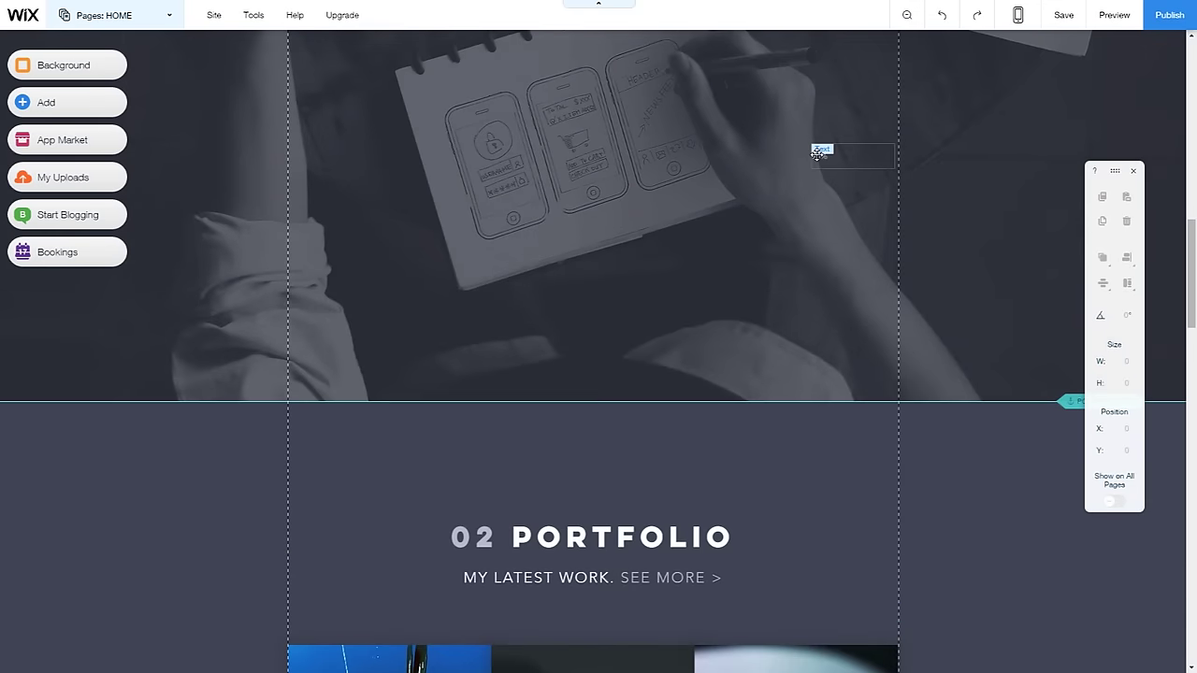
# Delete the Portfolio strip together with its headings and three project images
pyautogui.scroll(-3, 729, 396)
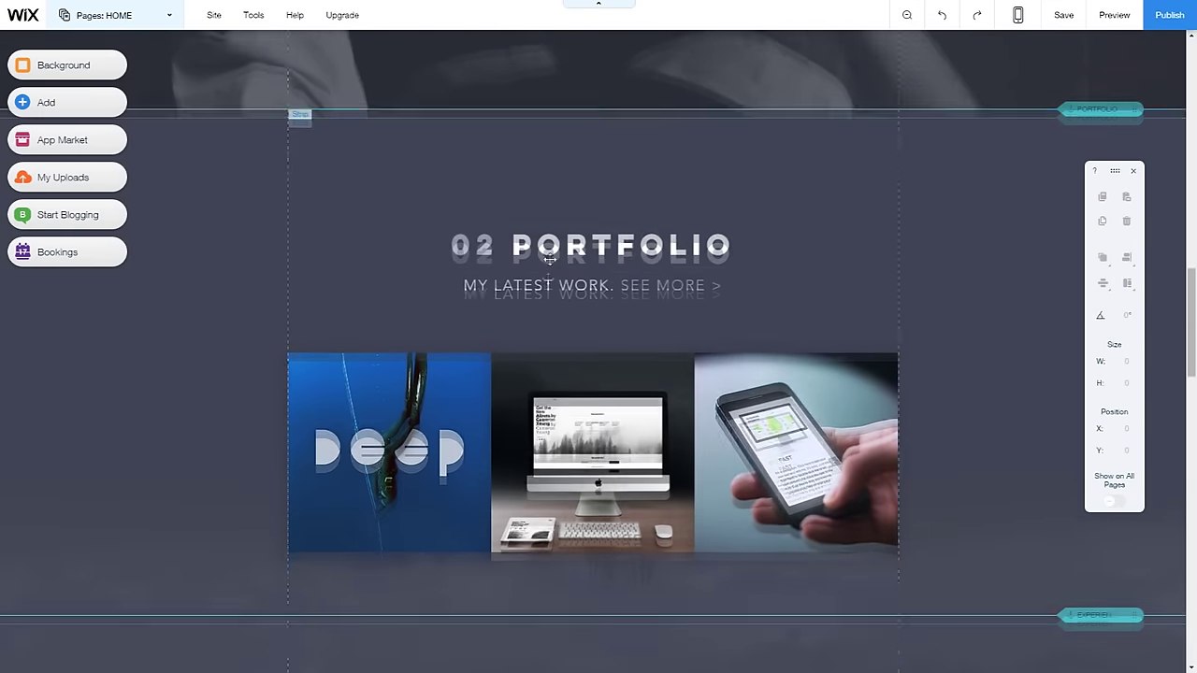
pyautogui.click(549, 260)
pyautogui.press('Delete')
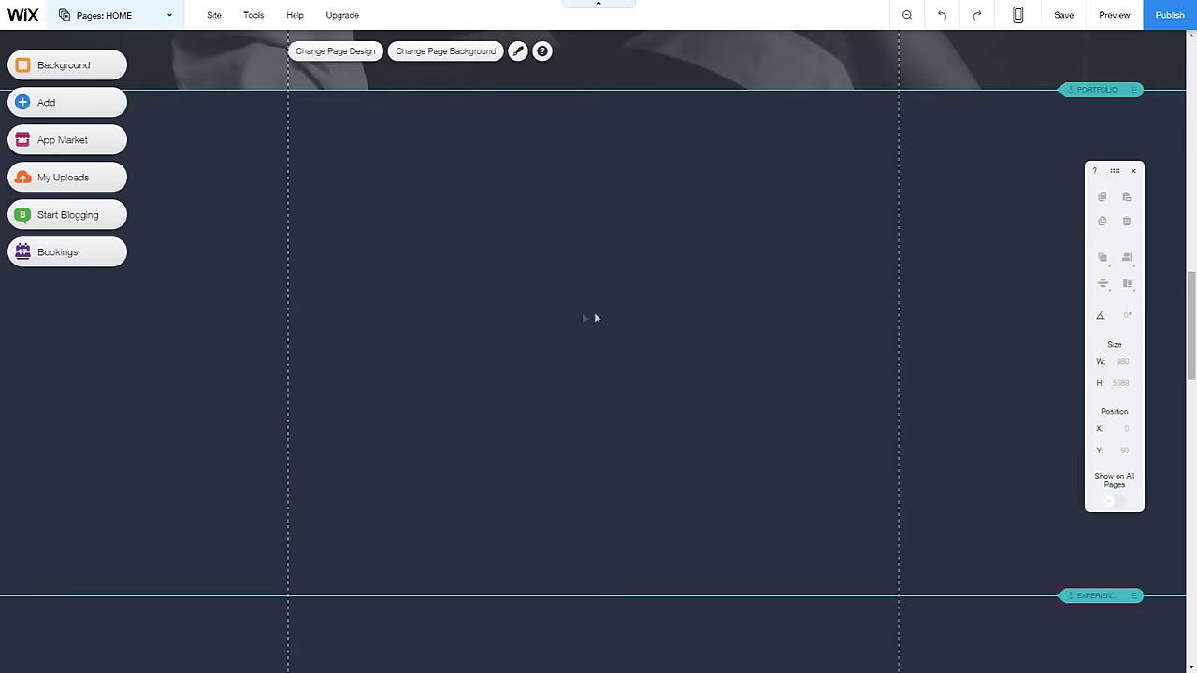
# Move the Contact box up the home page to a Y position of about 1288
pyautogui.scroll(-10, 605, 319)
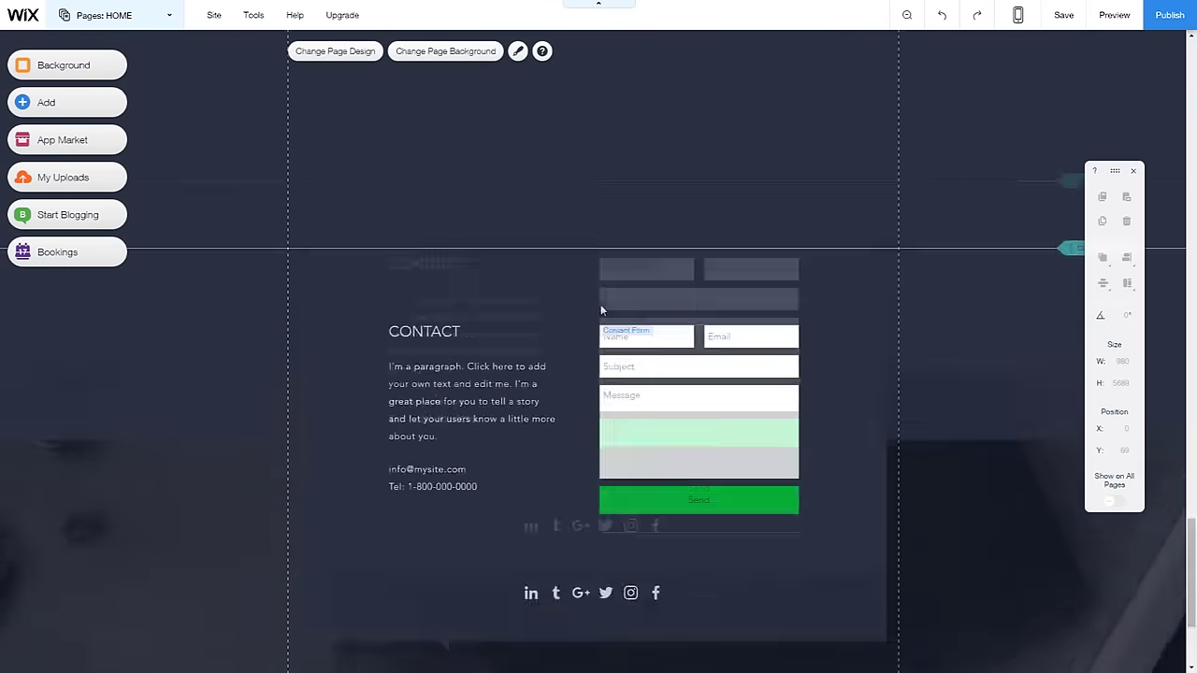
pyautogui.scroll(4, 605, 316)
pyautogui.scroll(-4, 616, 452)
pyautogui.scroll(-2, 616, 453)
pyautogui.moveTo(598, 311); pyautogui.dragTo(604, 386)
pyautogui.scroll(10, 604, 386)
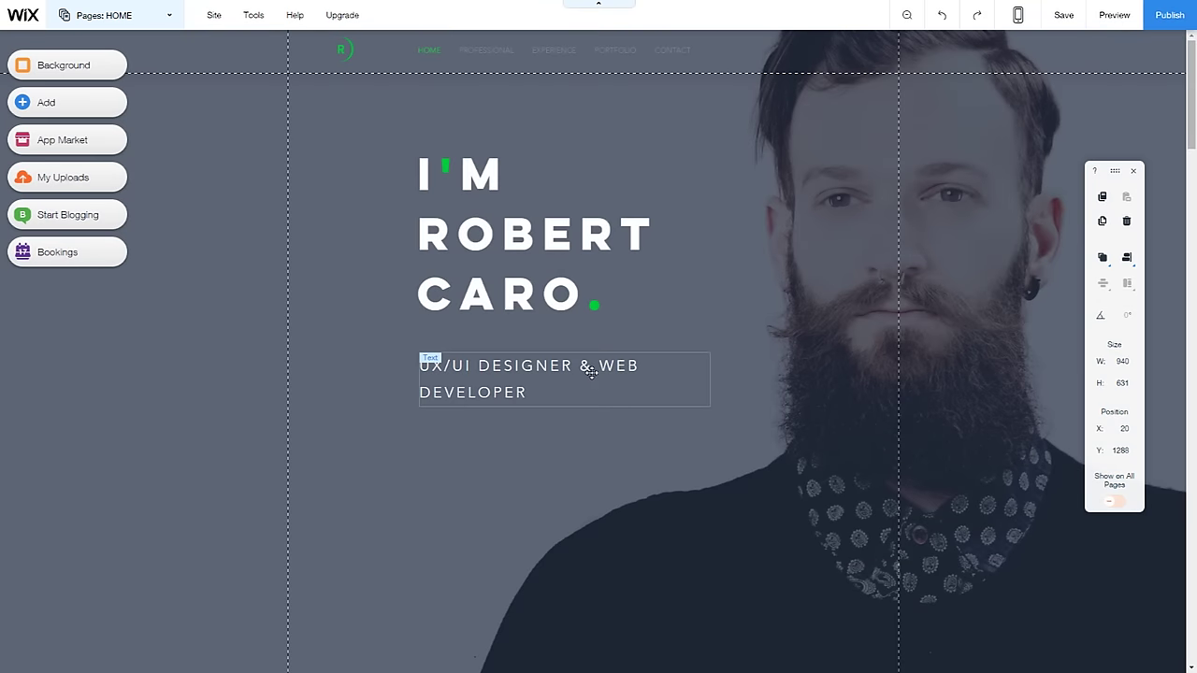
# Replace the hero title text with "SESOHQ" and centre-align it
pyautogui.click(537, 249)
pyautogui.doubleClick(537, 249)
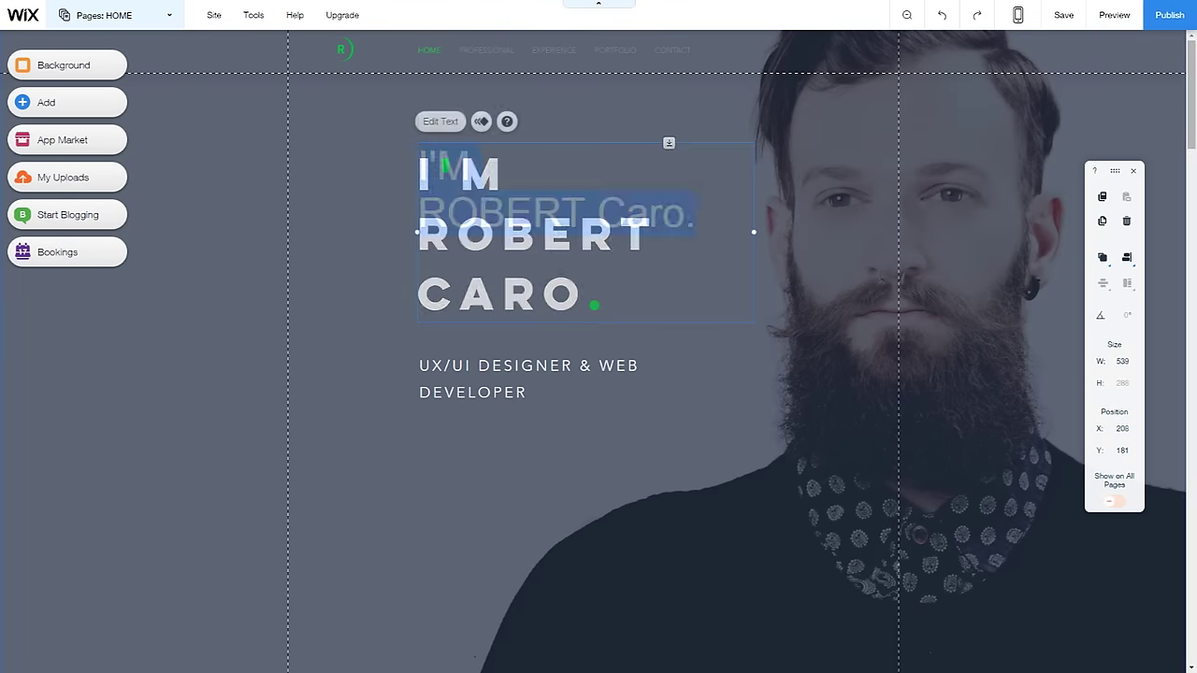
pyautogui.click(529, 253)
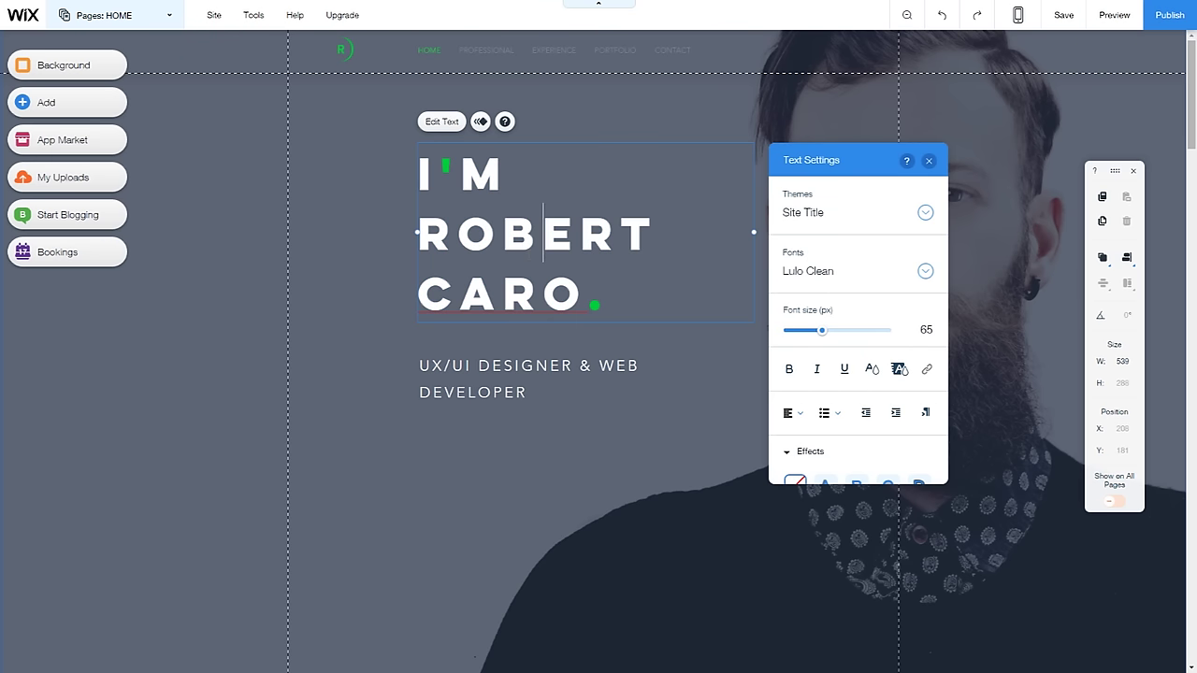
pyautogui.doubleClick(529, 253)
pyautogui.click(529, 254)
pyautogui.tripleClick(508, 235)
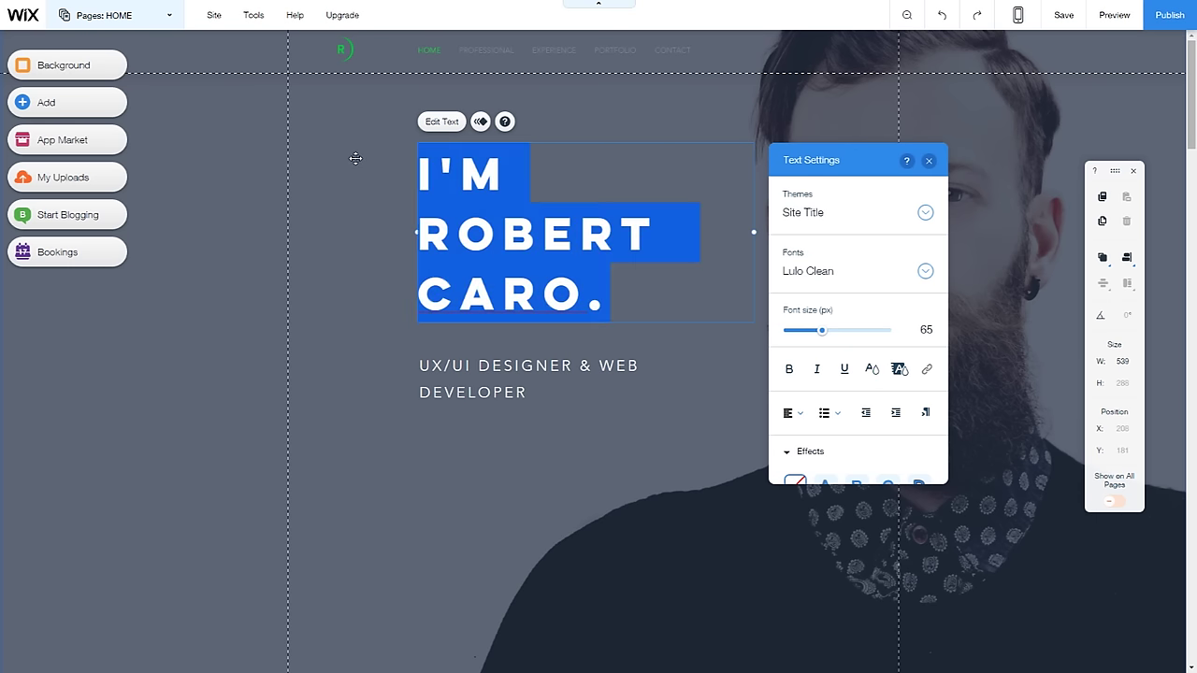
pyautogui.write('SESOHQ')
pyautogui.click(787, 414)
pyautogui.click(797, 441)
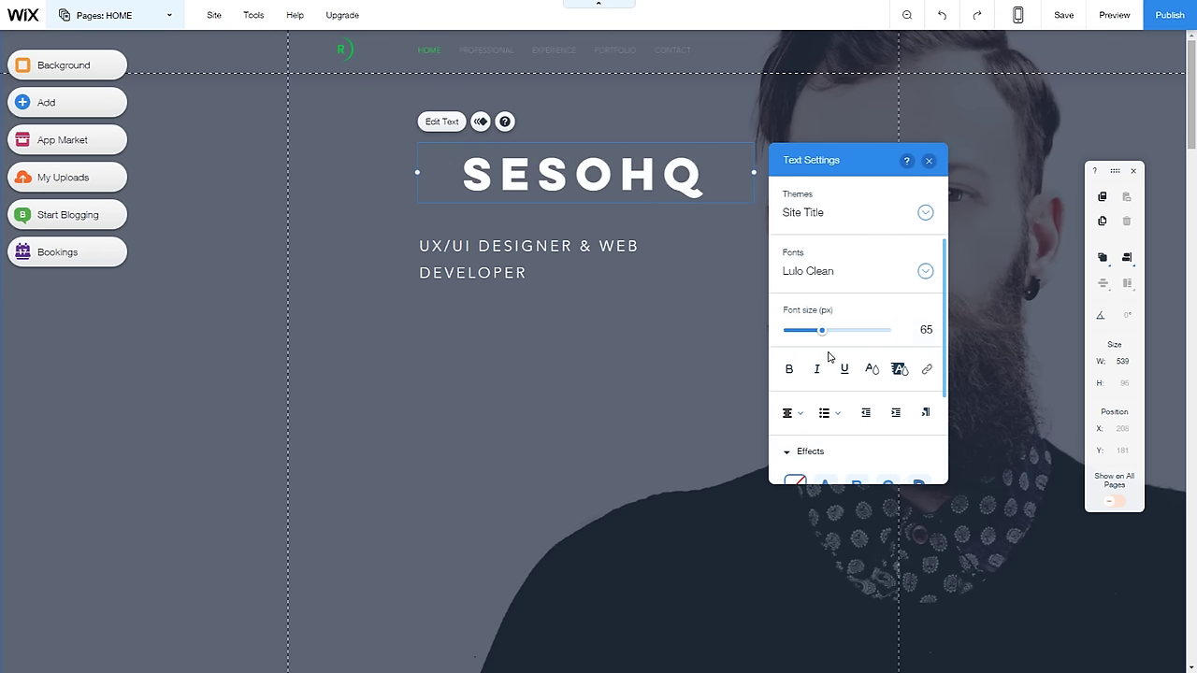
# Colour the SESOHQ title yellow (#FFD500) and close its text settings
pyautogui.moveTo(708, 176); pyautogui.dragTo(463, 176)
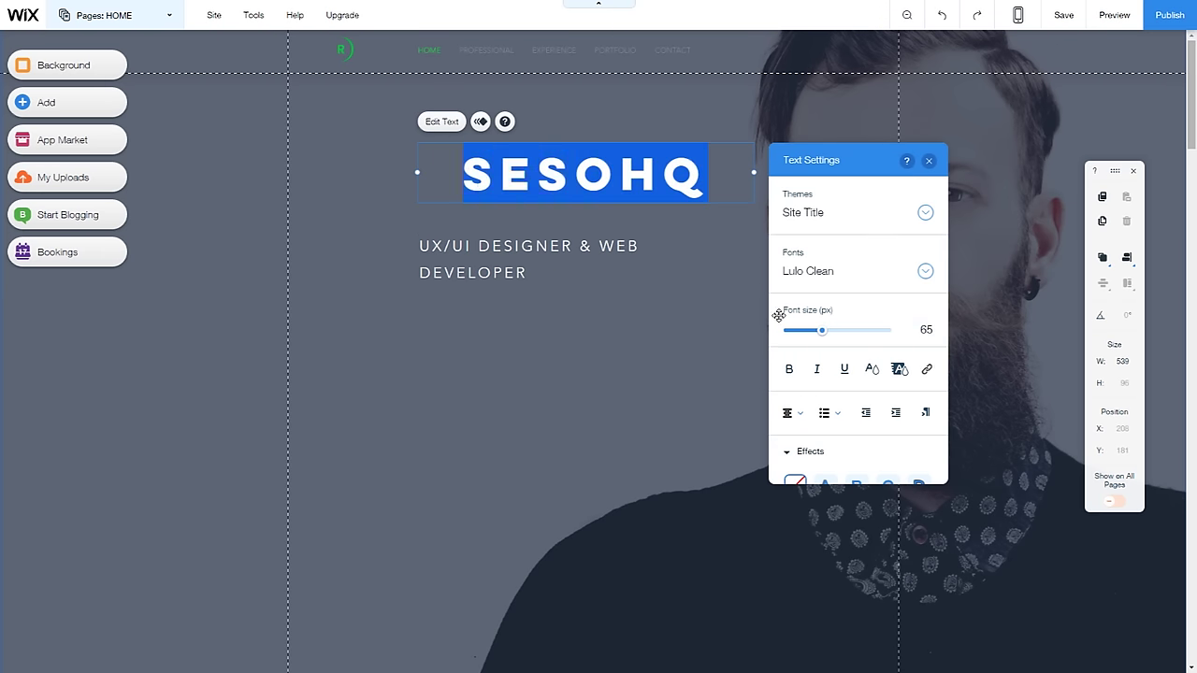
pyautogui.click(874, 373)
pyautogui.click(876, 289)
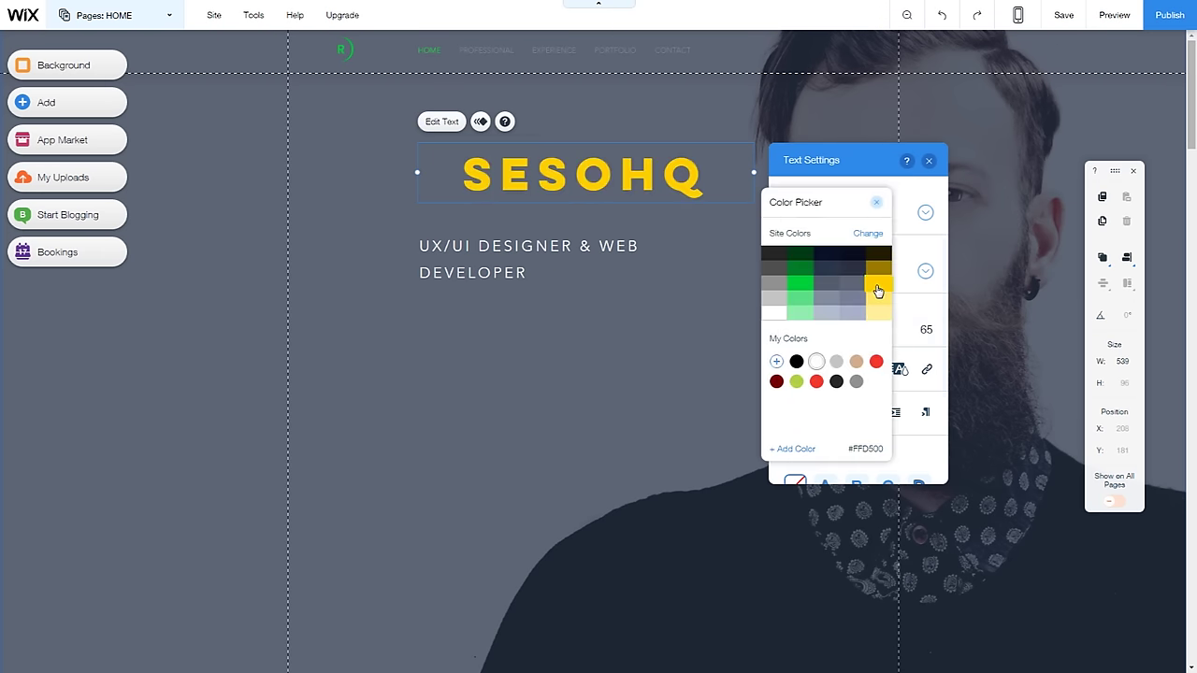
pyautogui.click(930, 163)
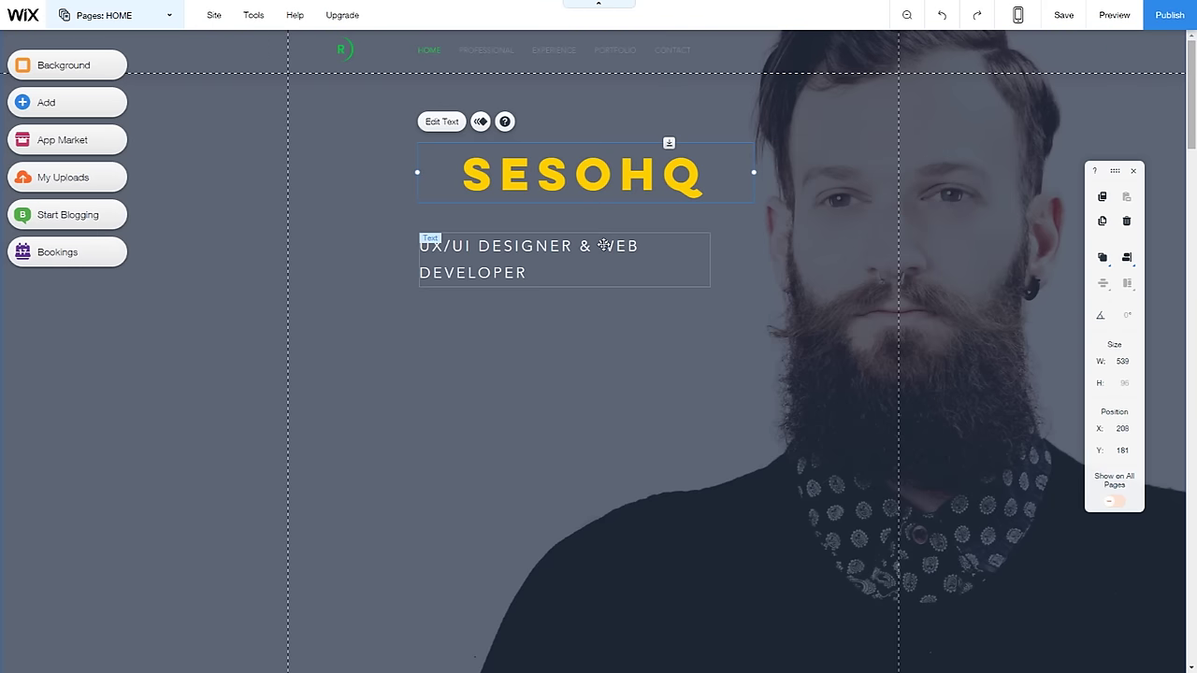
# Replace the subtitle below the title with "PROFESSIONAL GRAPHICS DESIGNER" and centre-align it
pyautogui.doubleClick(524, 259)
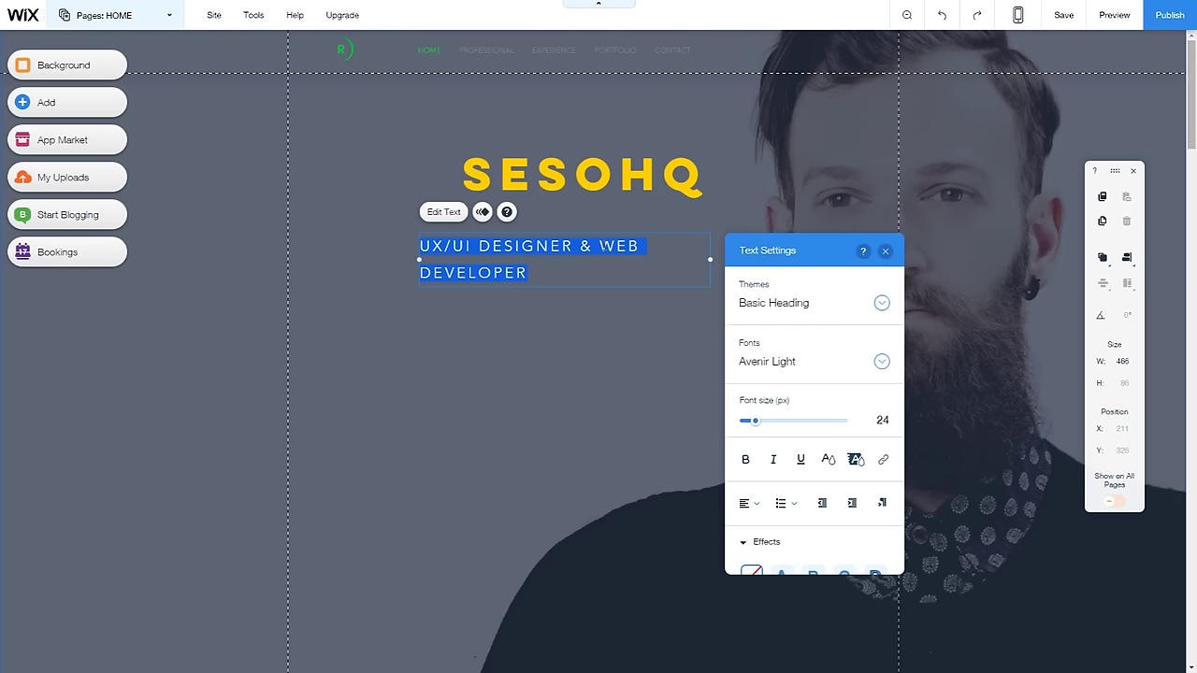
pyautogui.write('PROFESSIONAL GRAPHI')
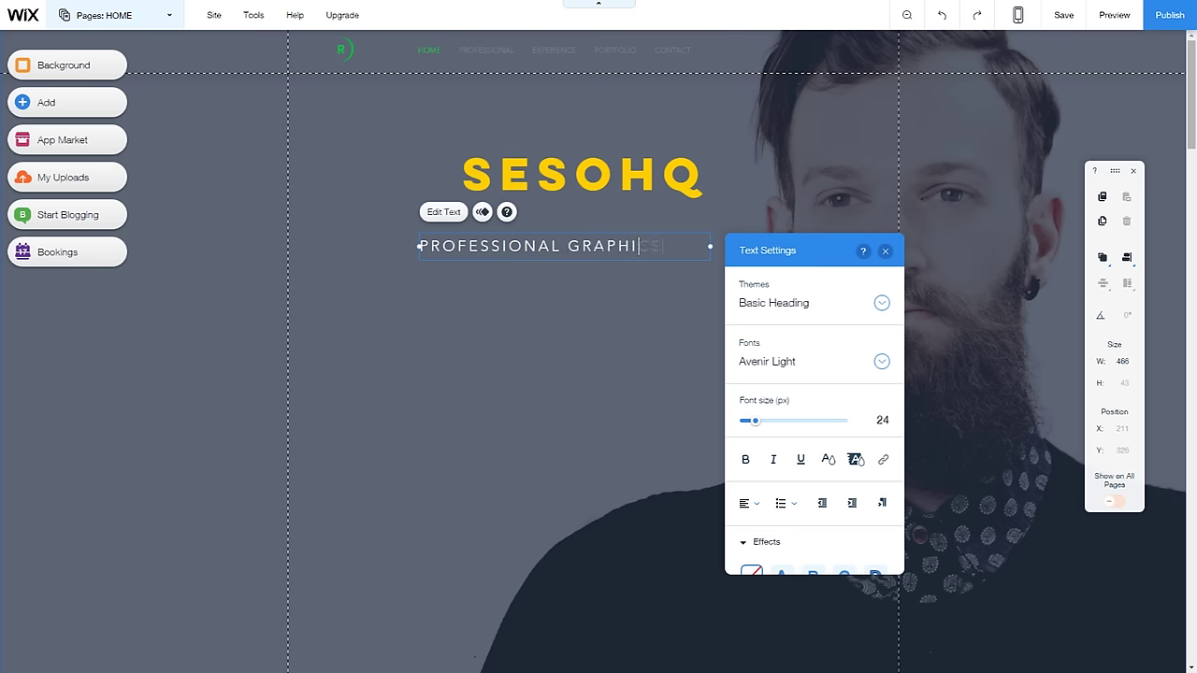
pyautogui.write('CS DESIGNER')
pyautogui.hotkey('ctrl', 'a')
pyautogui.click(754, 503)
pyautogui.click(754, 533)
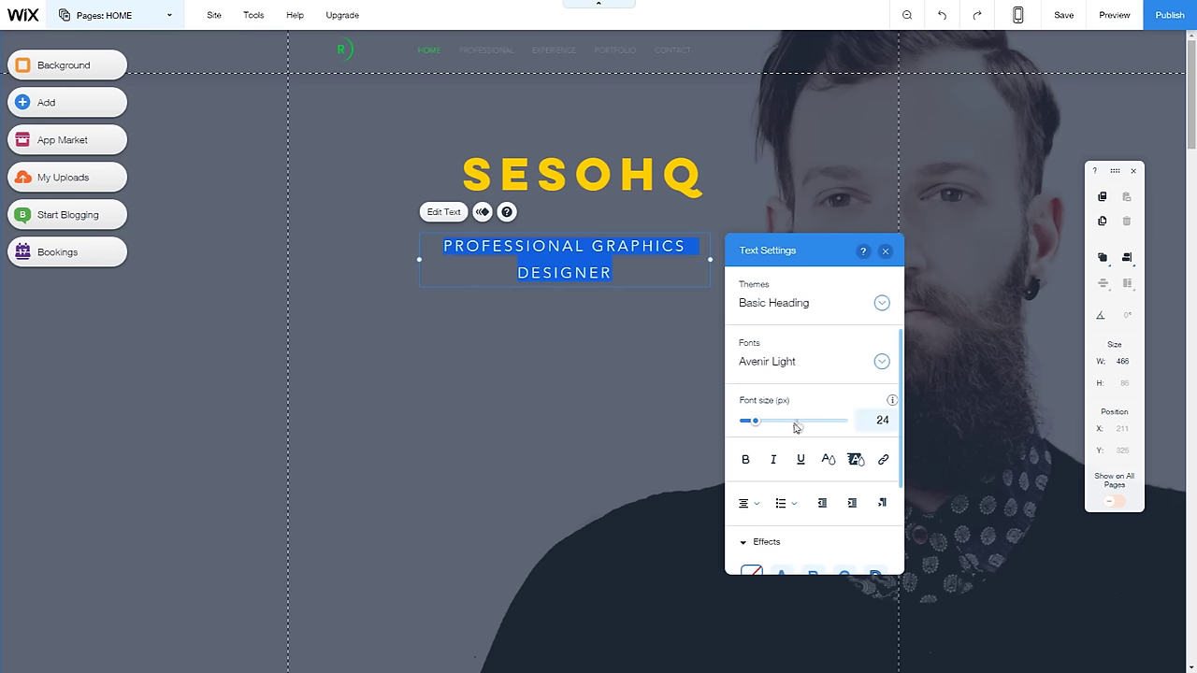
# Reduce the subtitle's font size to fit one line and move it directly under the title, at about X 236, Y 277
pyautogui.moveTo(759, 428); pyautogui.dragTo(746, 423)
pyautogui.moveTo(564, 239); pyautogui.dragTo(590, 194)
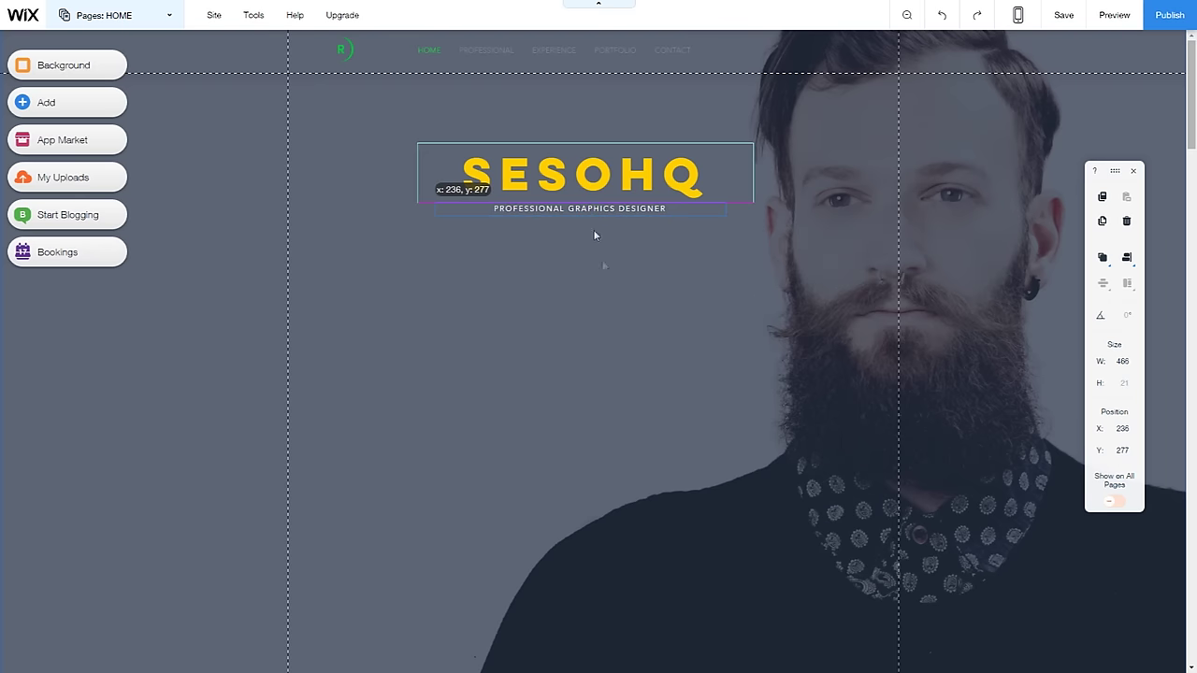
pyautogui.click(595, 234)
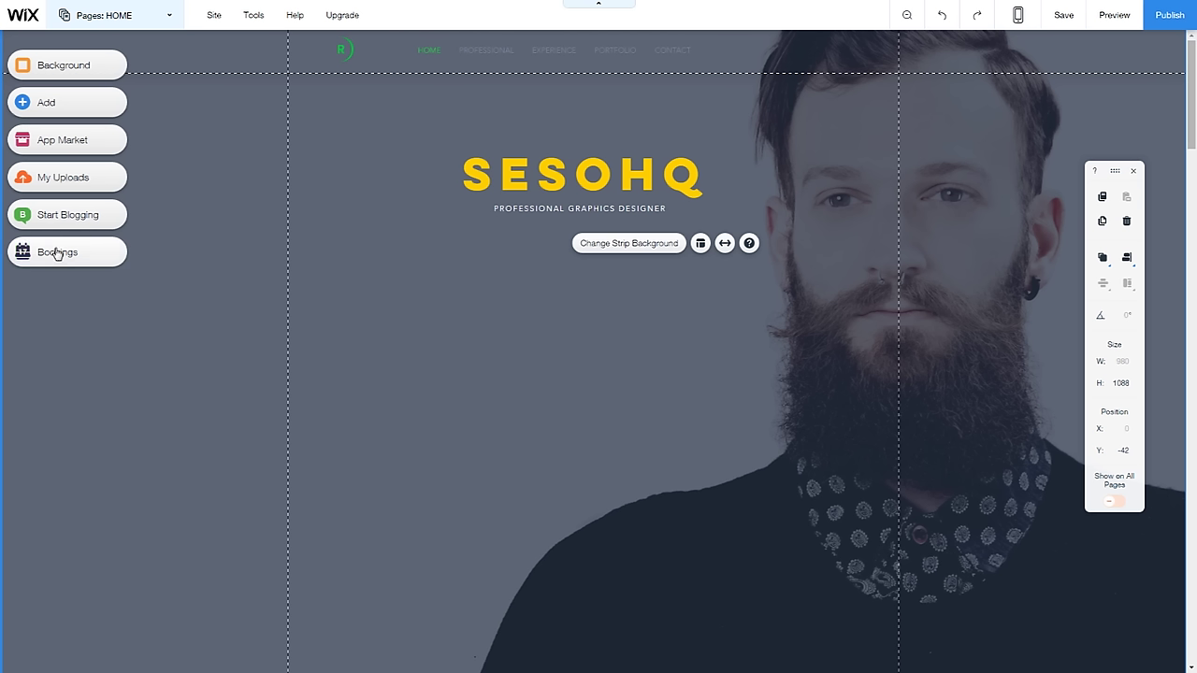
# Delete the PROFESSIONAL and EXPERIENCE links from the site's page list
pyautogui.click(147, 7)
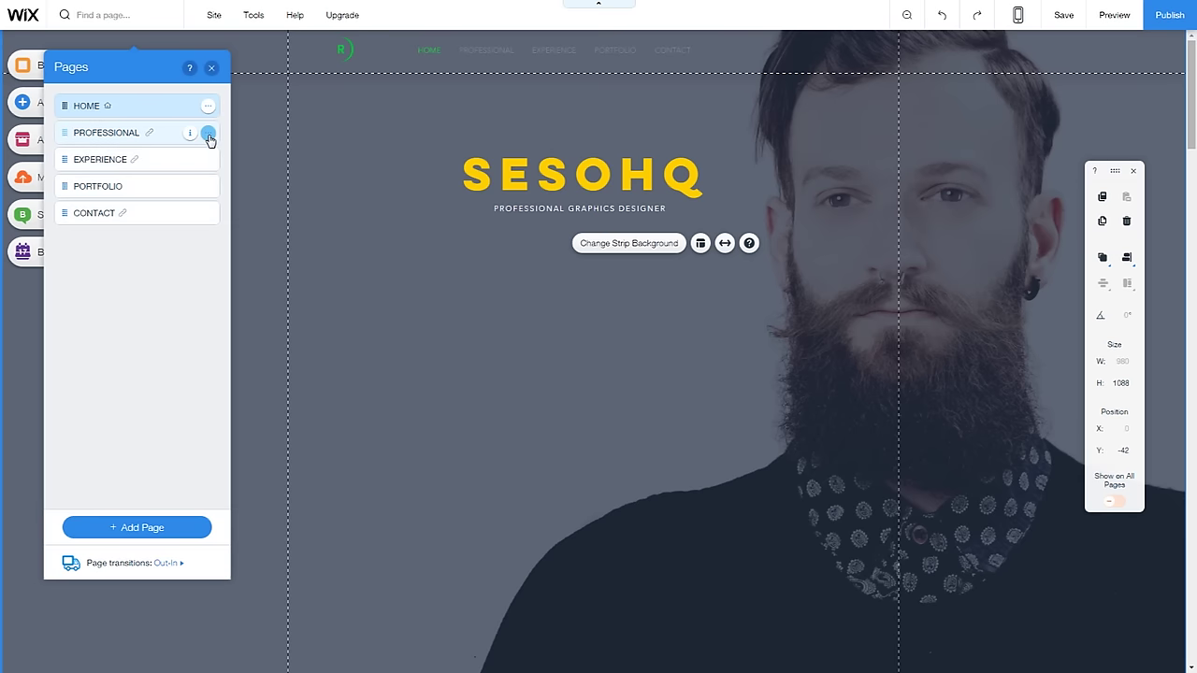
pyautogui.click(208, 133)
pyautogui.click(245, 229)
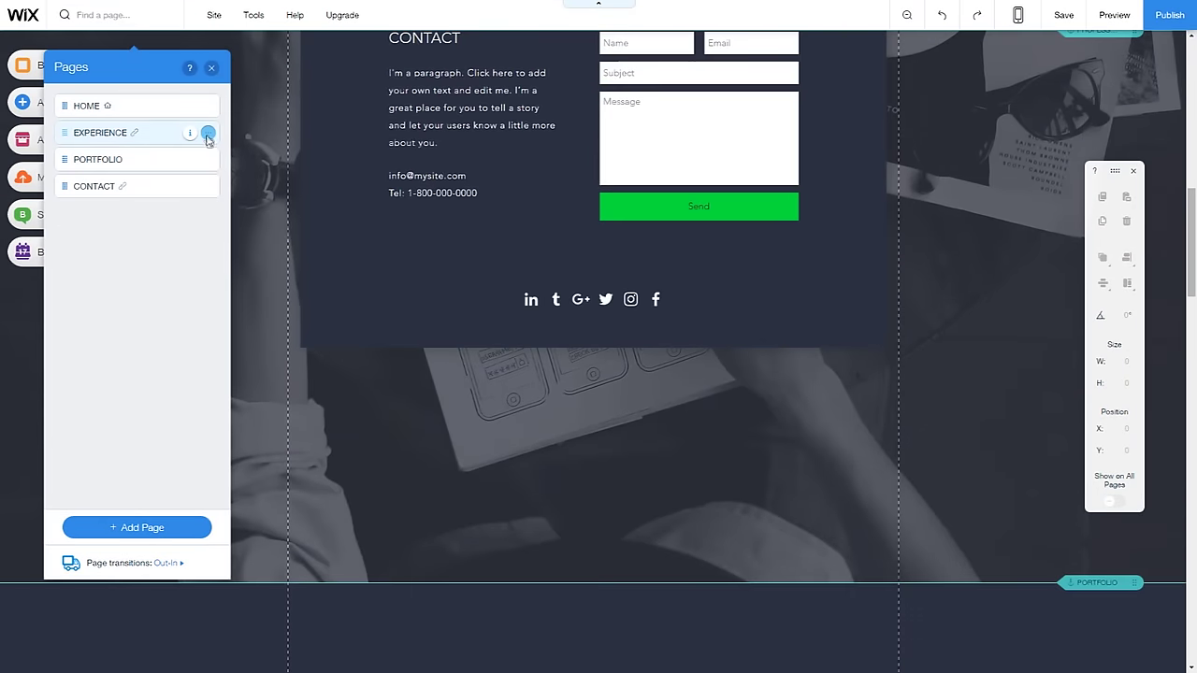
pyautogui.click(208, 134)
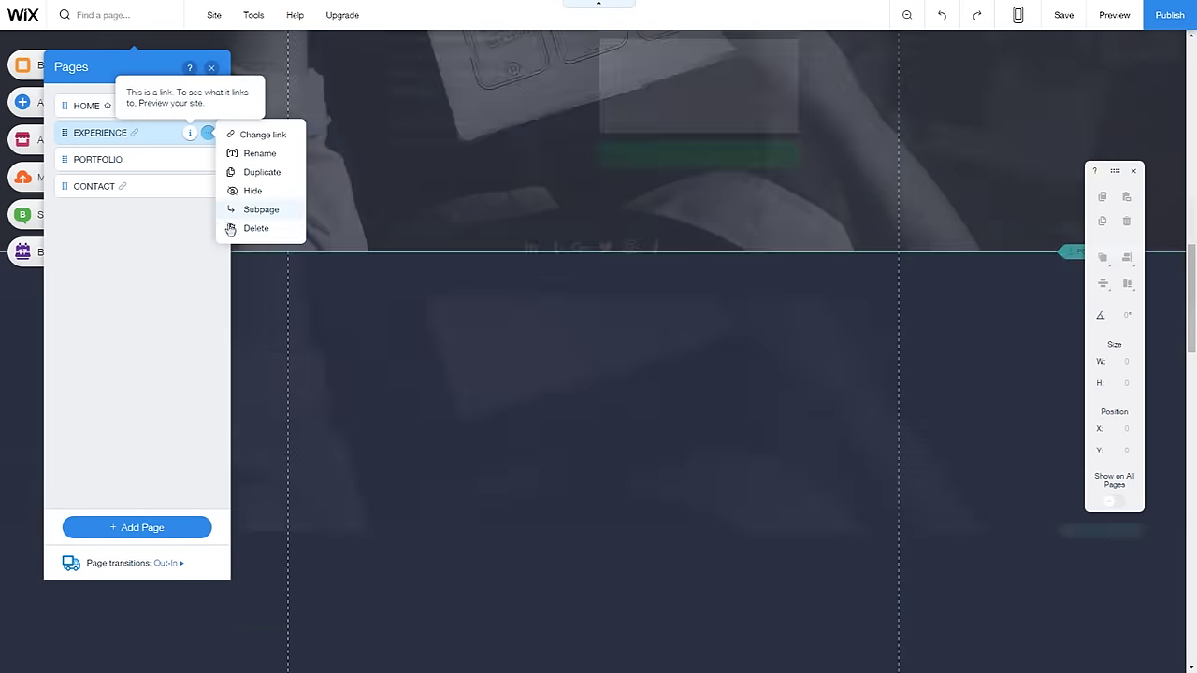
pyautogui.click(245, 227)
# Delete the PORTFOLIO page and the CONTACT link, keeping only HOME in the page list
pyautogui.click(207, 133)
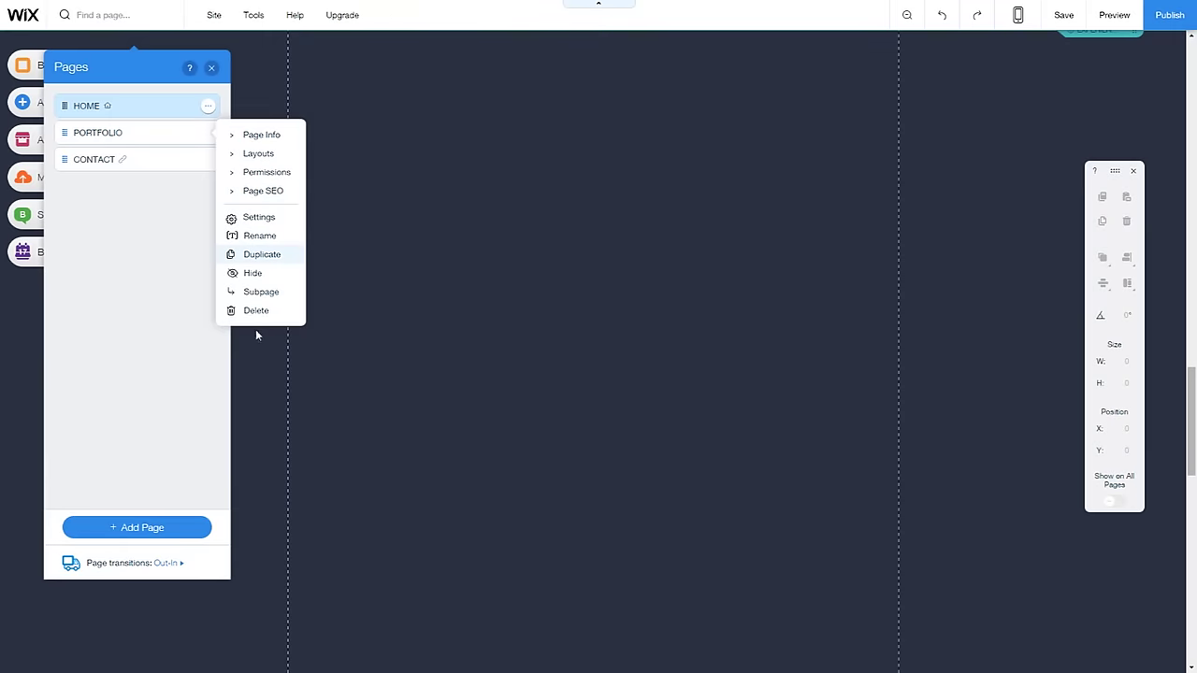
pyautogui.click(252, 309)
pyautogui.click(740, 394)
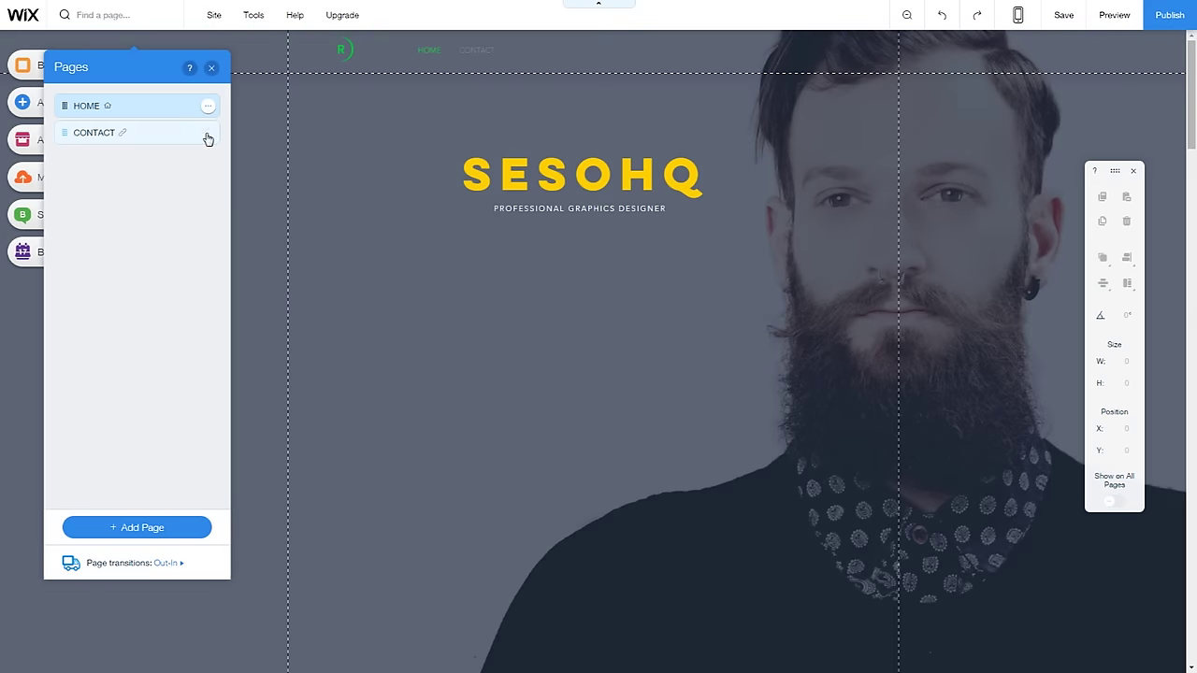
pyautogui.click(207, 134)
pyautogui.click(208, 136)
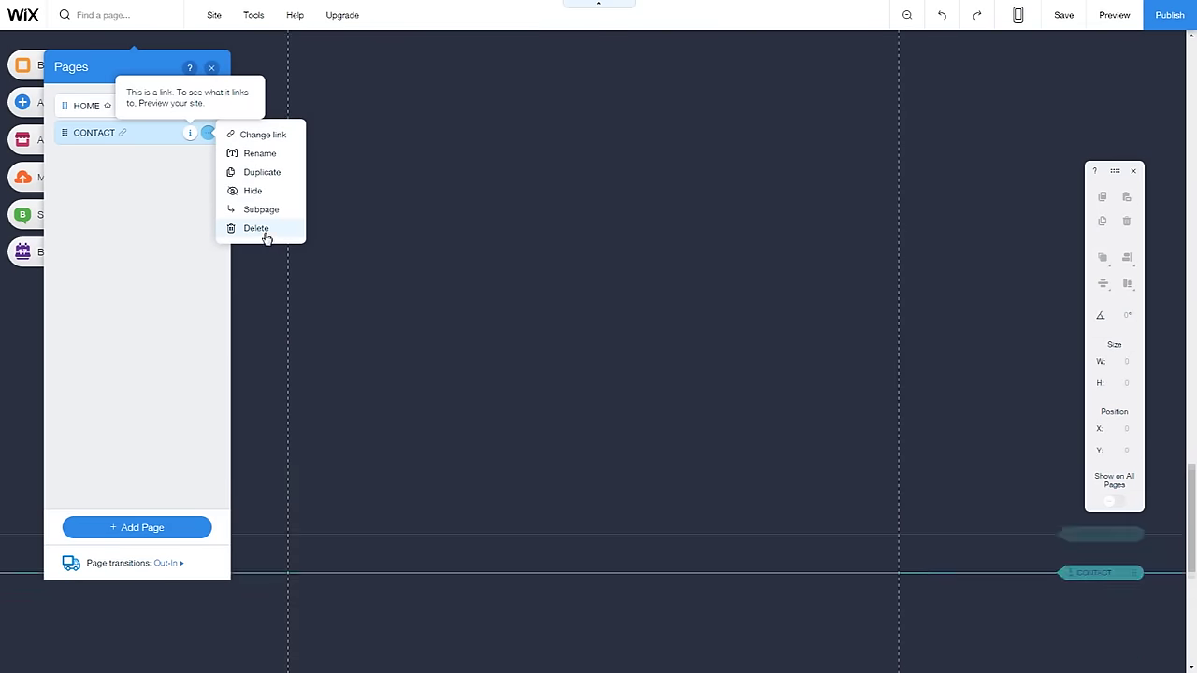
pyautogui.click(267, 231)
# Preview the site, check the Home link and the Contact section, and return to editing
pyautogui.scroll(5, 438, 324)
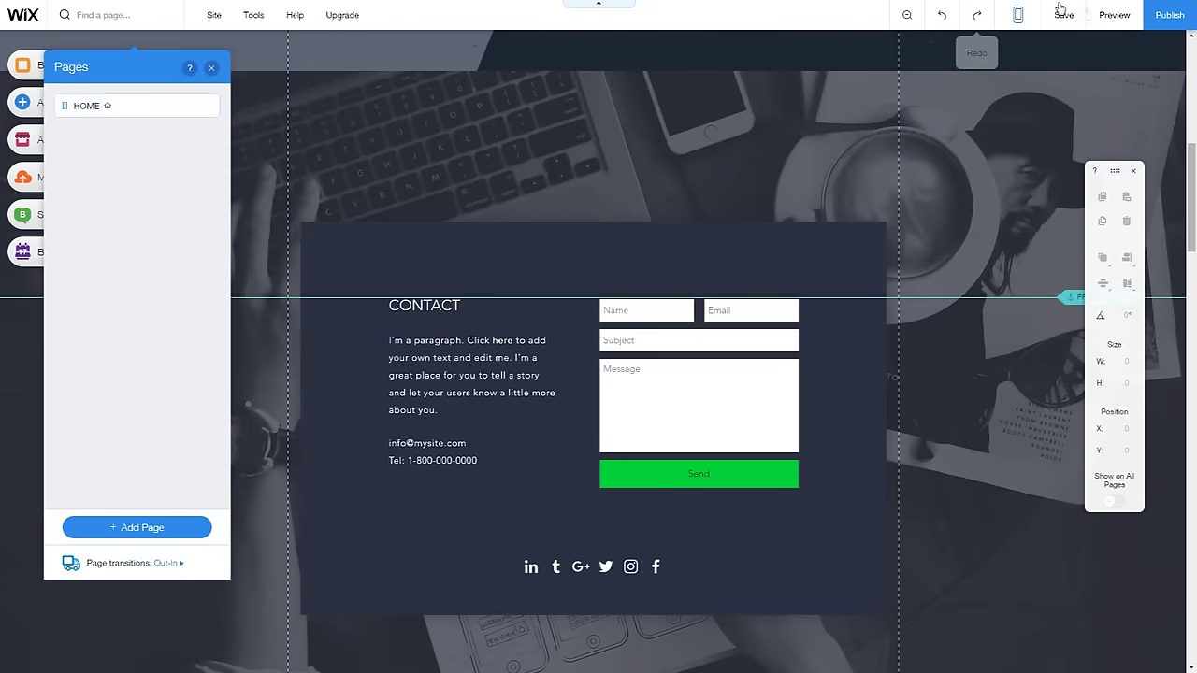
pyautogui.click(1114, 15)
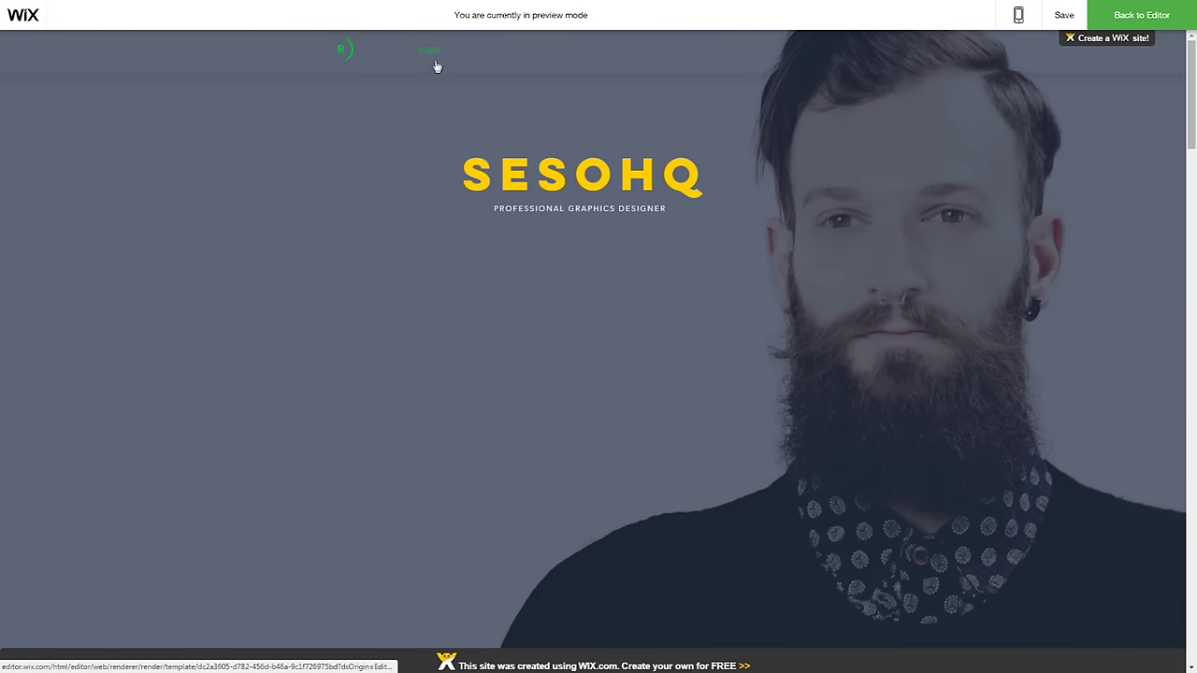
pyautogui.click(435, 62)
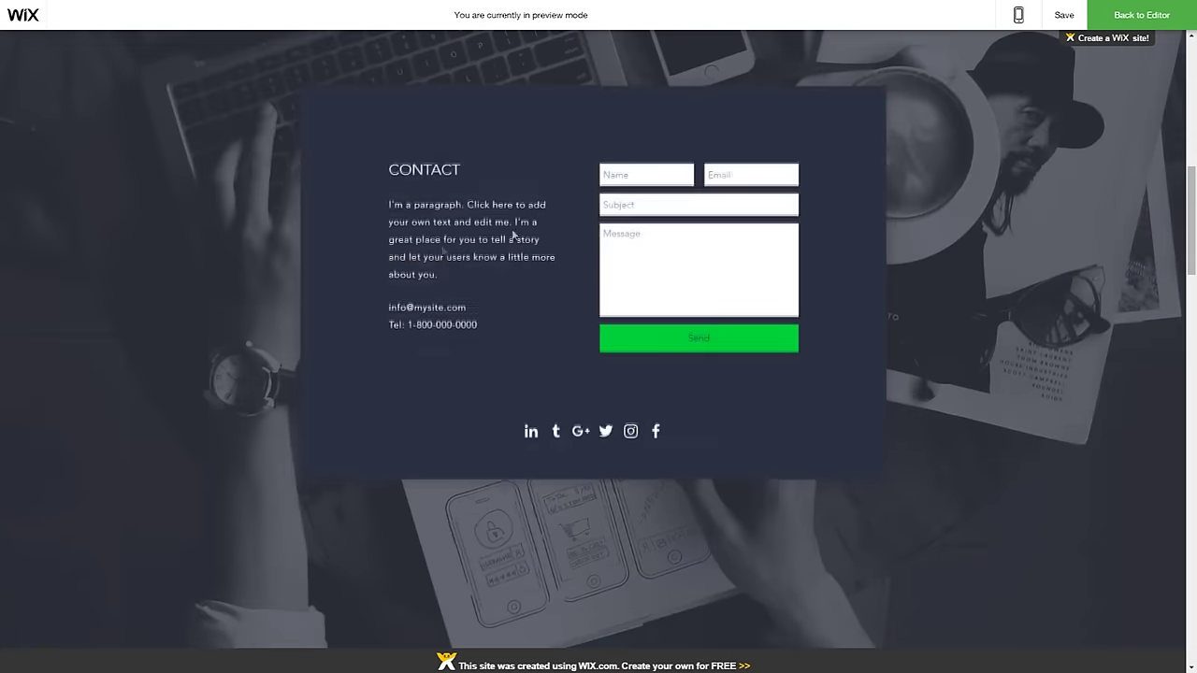
pyautogui.scroll(10, 734, 344)
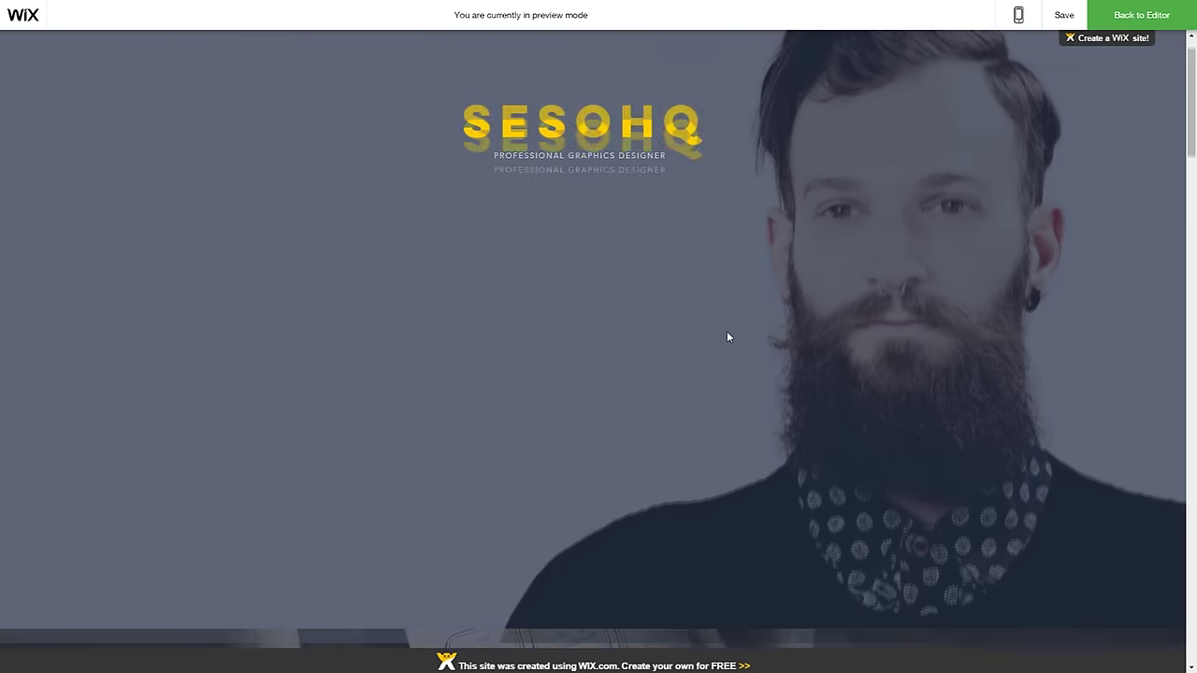
pyautogui.click(1119, 21)
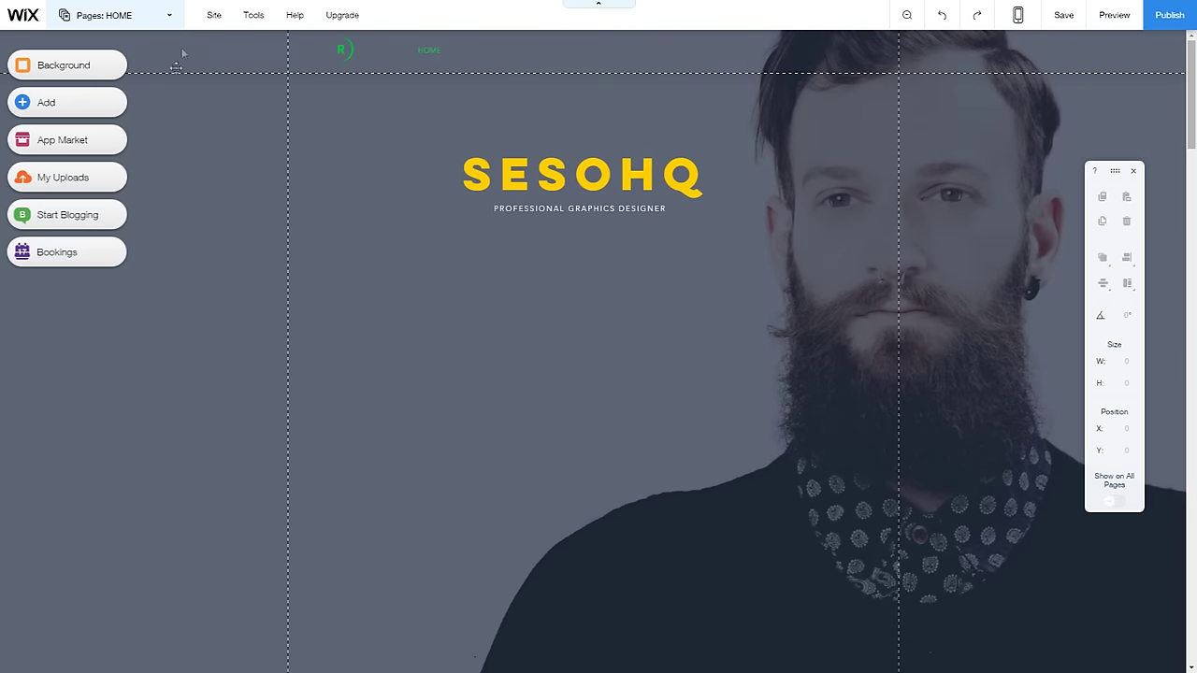
# Add a new blank page named "PORTFOLIO"
pyautogui.click(160, 21)
pyautogui.click(164, 528)
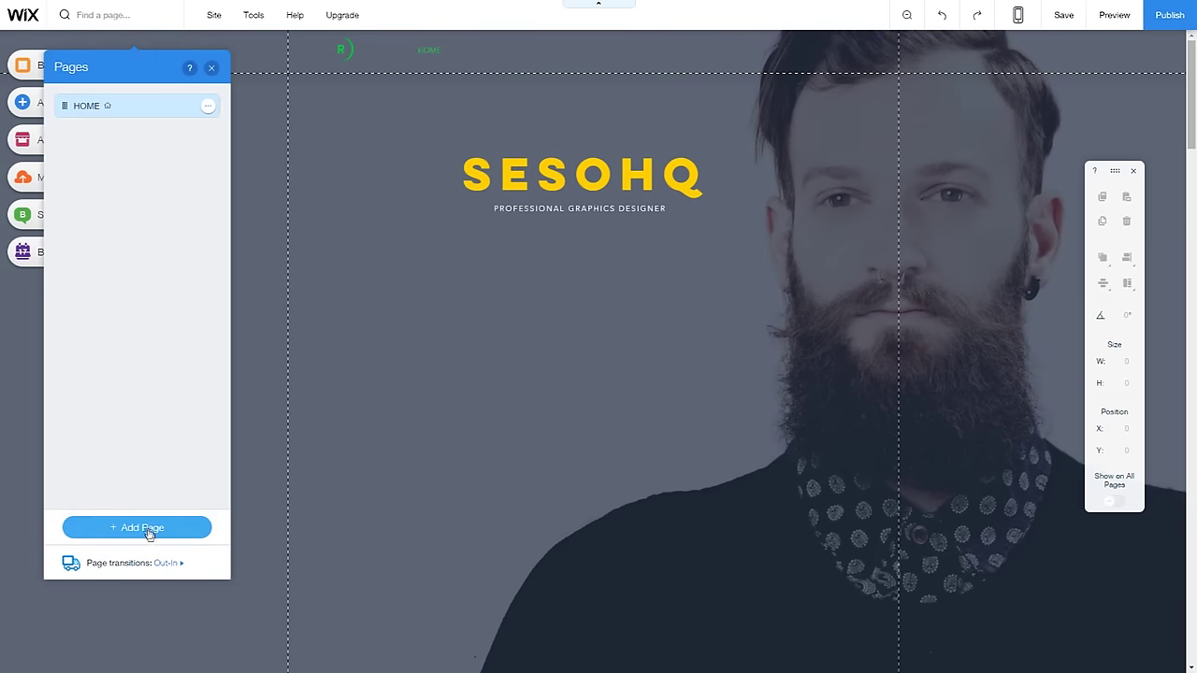
pyautogui.click(245, 473)
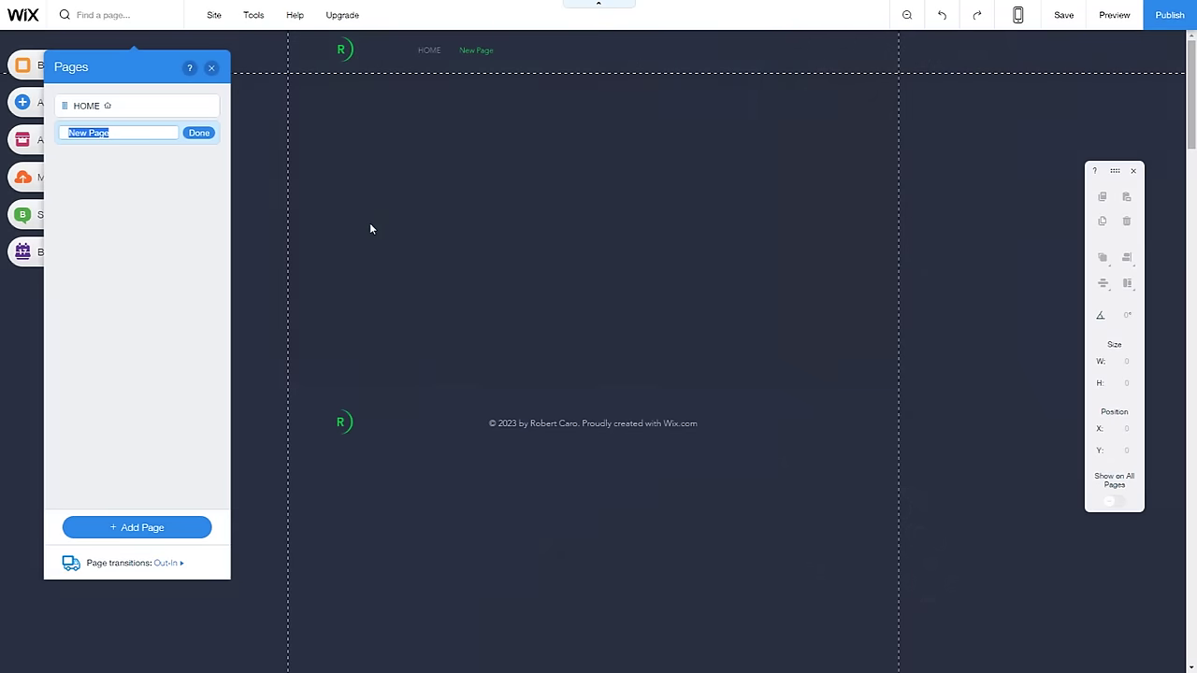
pyautogui.write('Po')
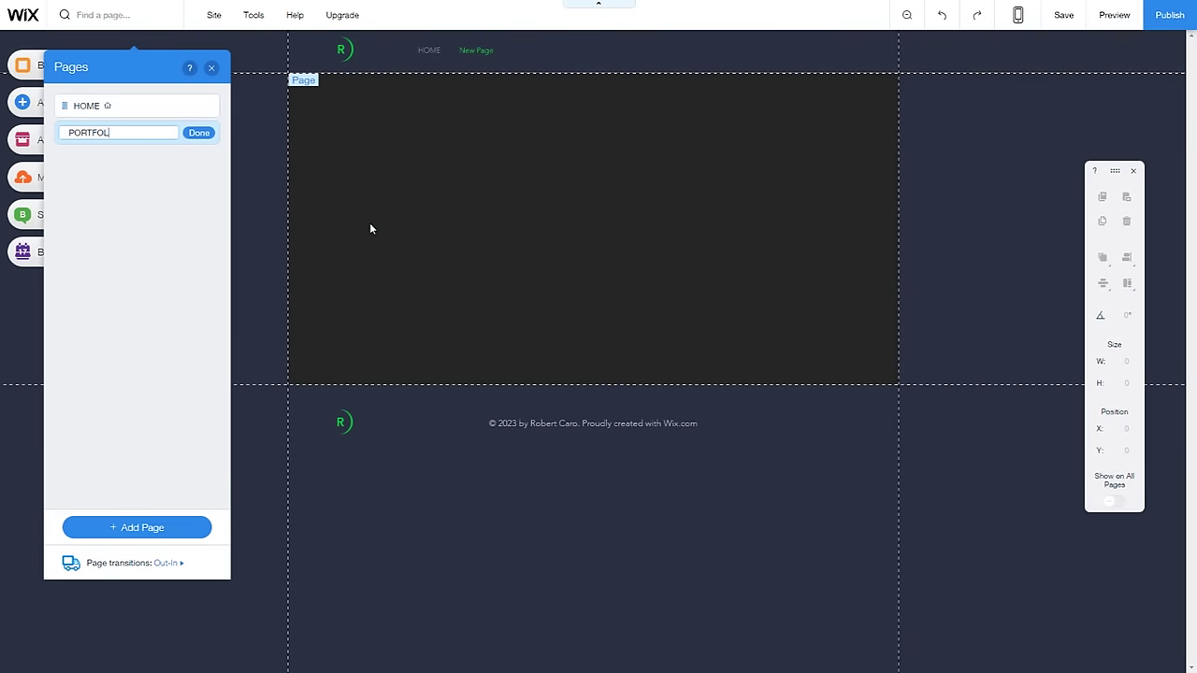
pyautogui.write('RTFOLIO')
pyautogui.press('Return')
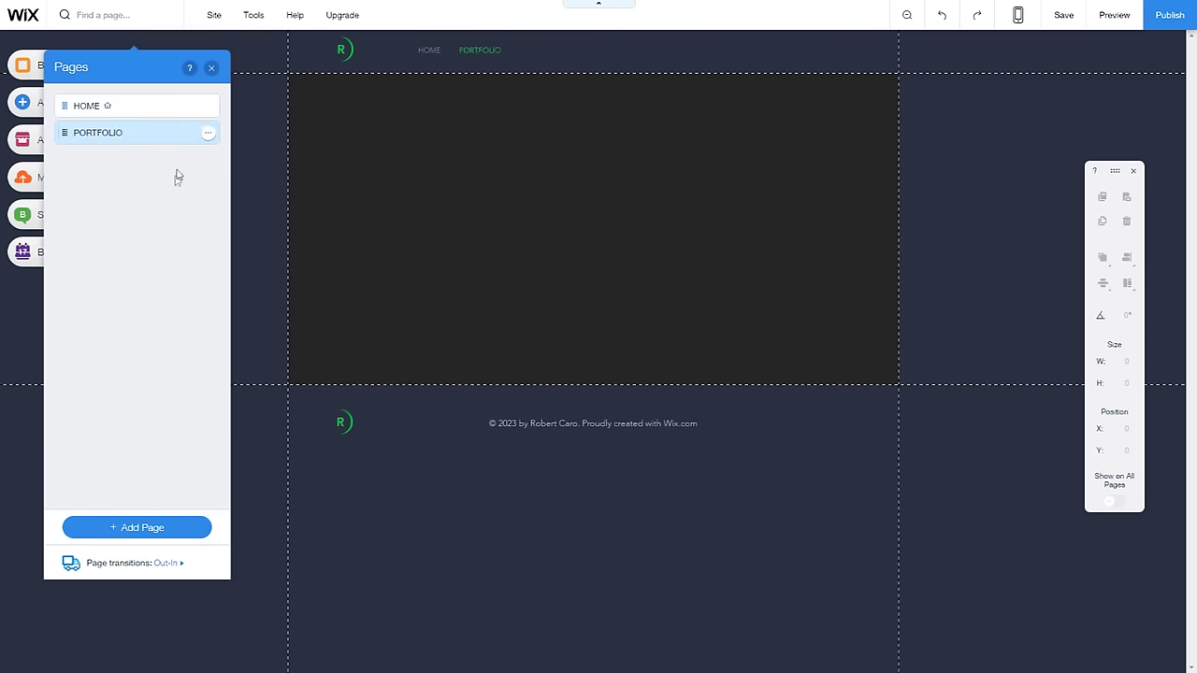
# Add another blank page named "TUTORIALS"
pyautogui.click(143, 527)
pyautogui.click(299, 472)
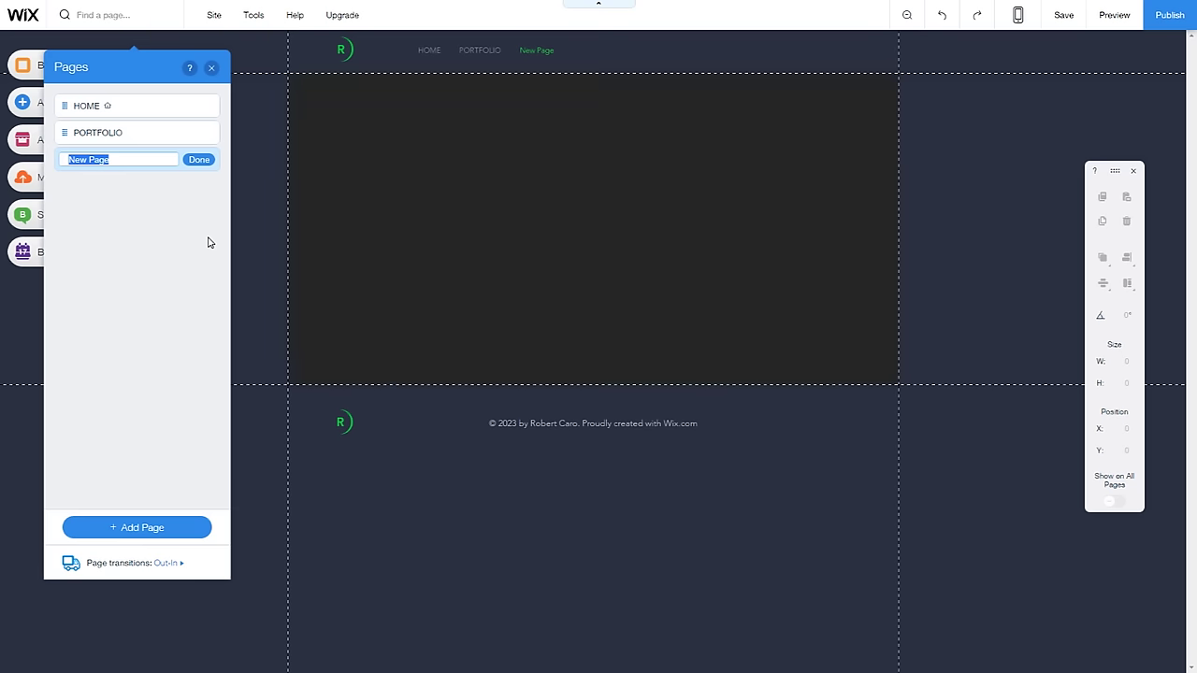
pyautogui.write('TUTORIALS')
pyautogui.press('Return')
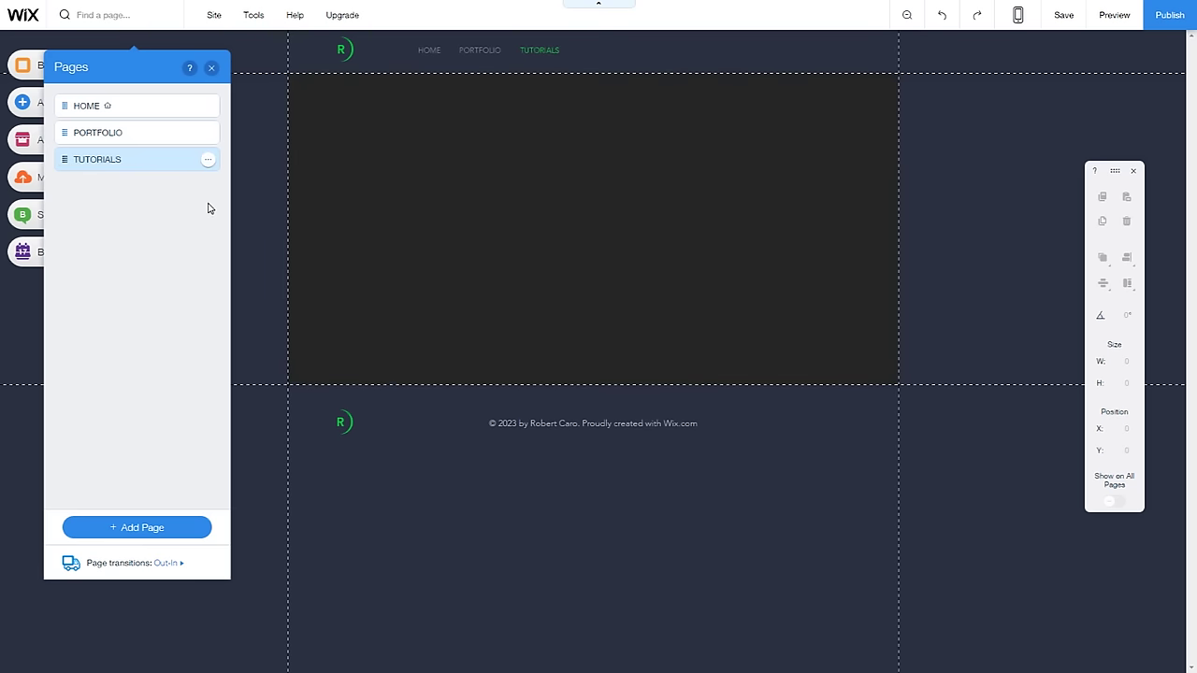
# Preview the site, try the menu links to the Portfolio and Home pages, and return to editing
pyautogui.click(1113, 15)
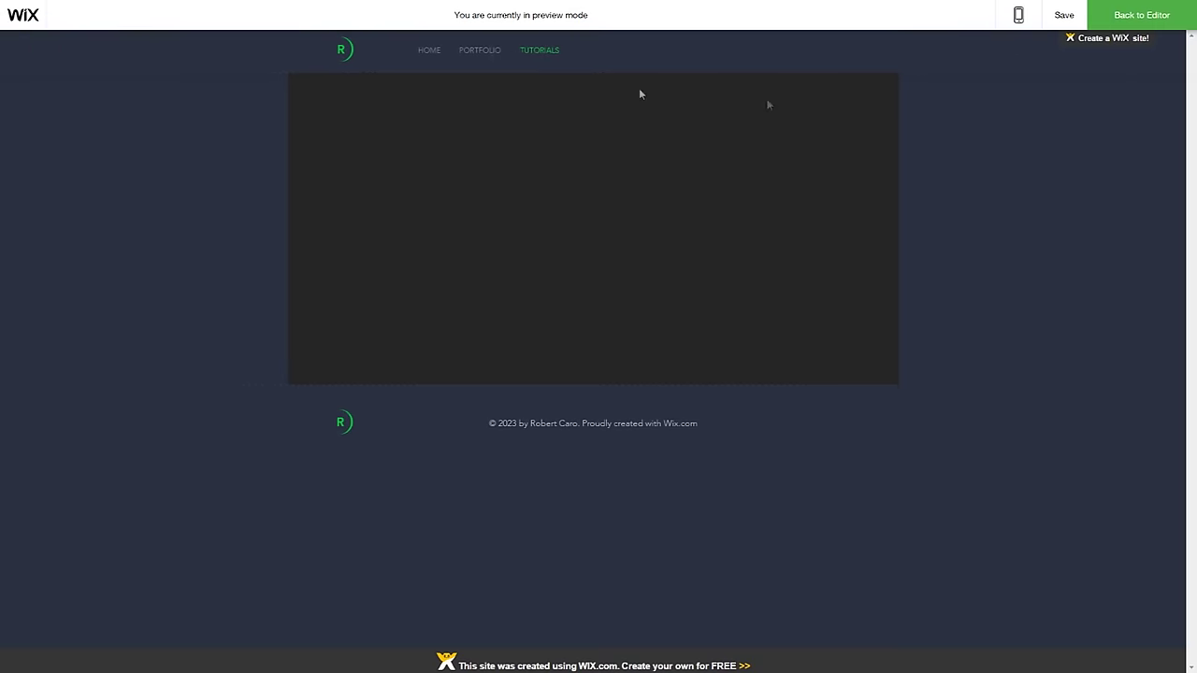
pyautogui.click(494, 51)
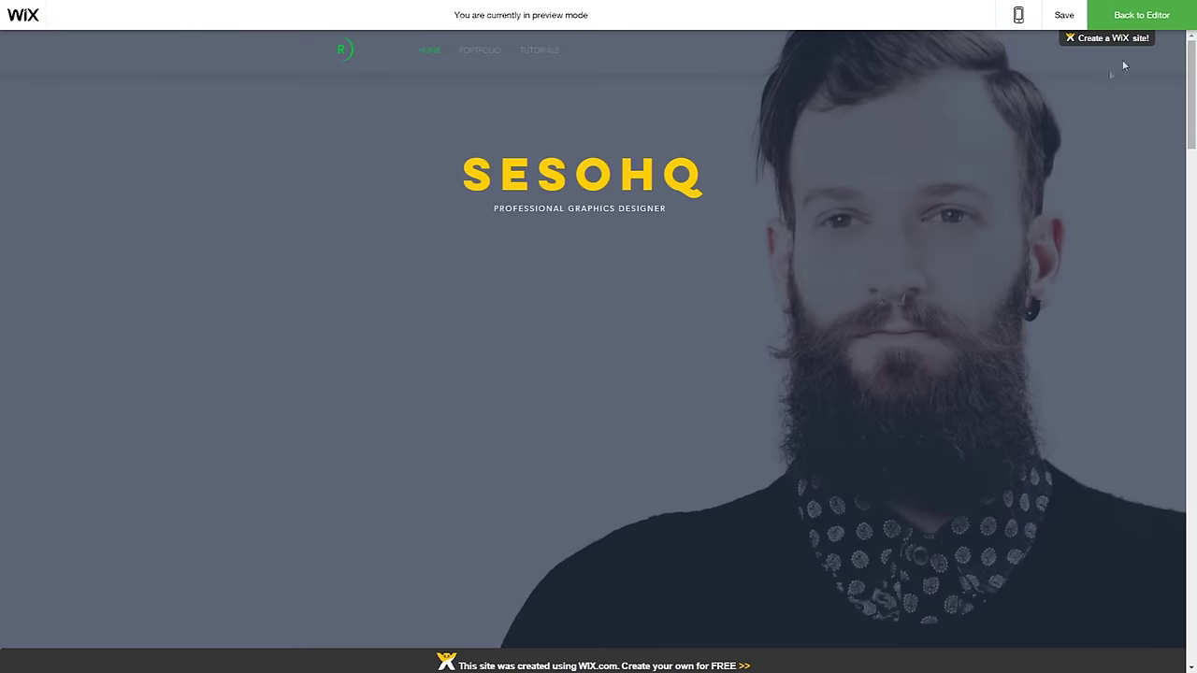
pyautogui.click(1148, 17)
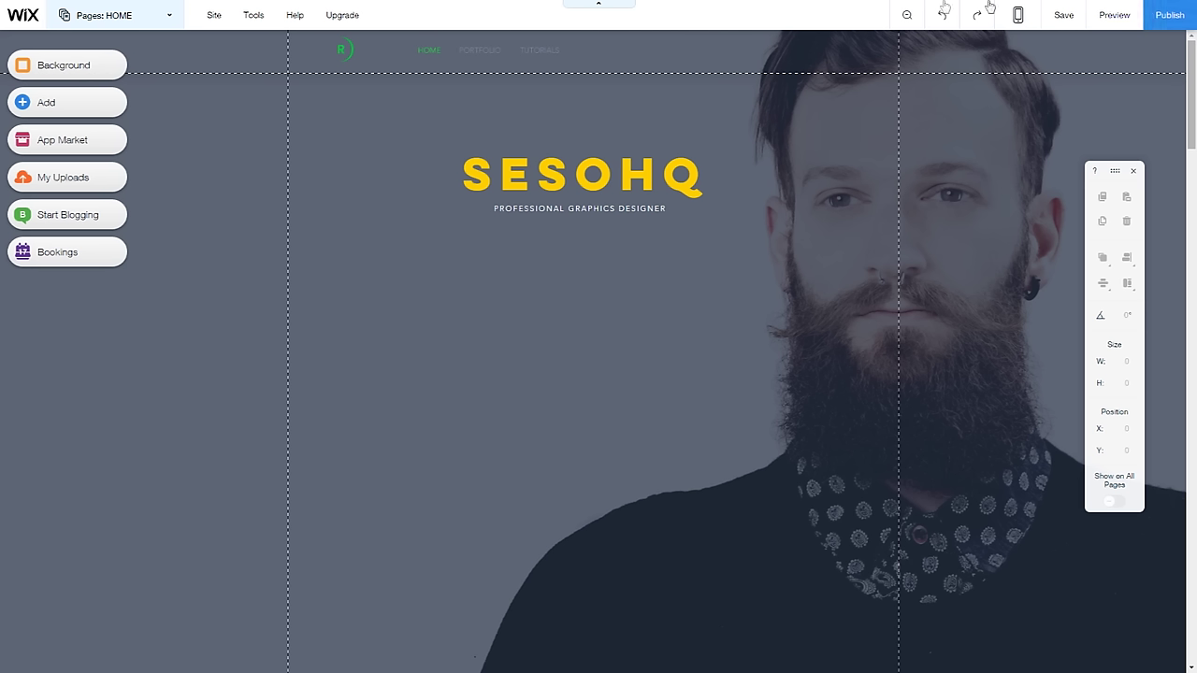
# Apply the Slide-In animation to the SESOHQ title, open its customization options and play the effect
pyautogui.click(614, 149)
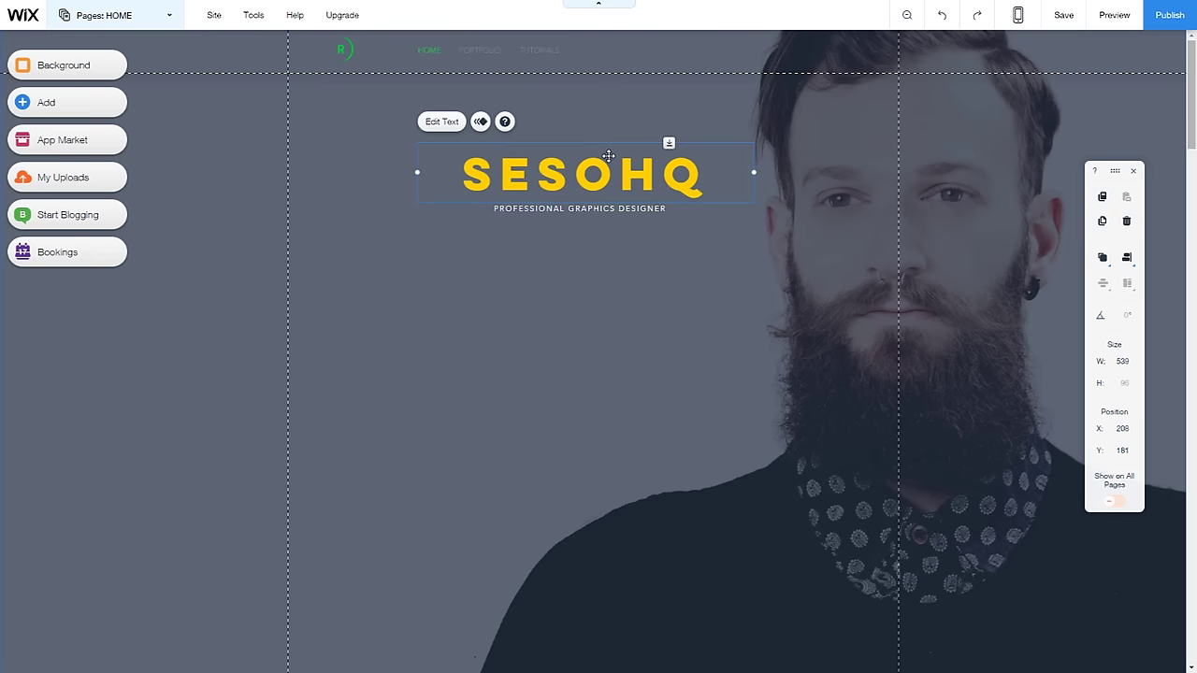
pyautogui.click(482, 123)
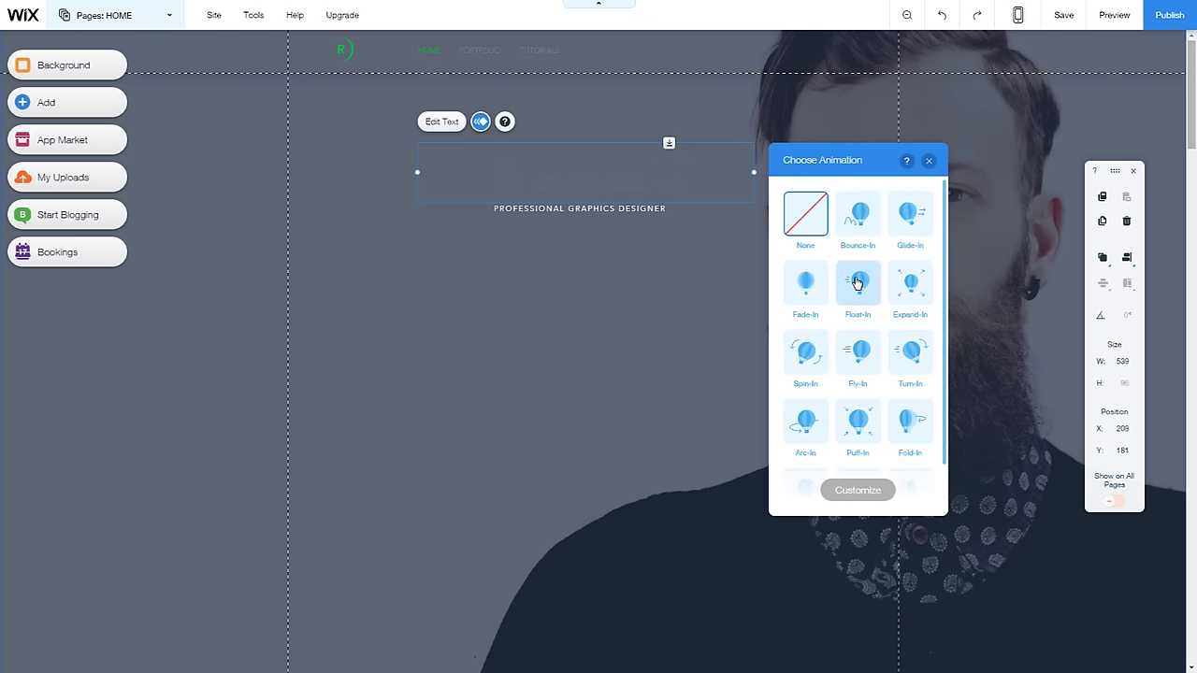
pyautogui.scroll(-1, 844, 337)
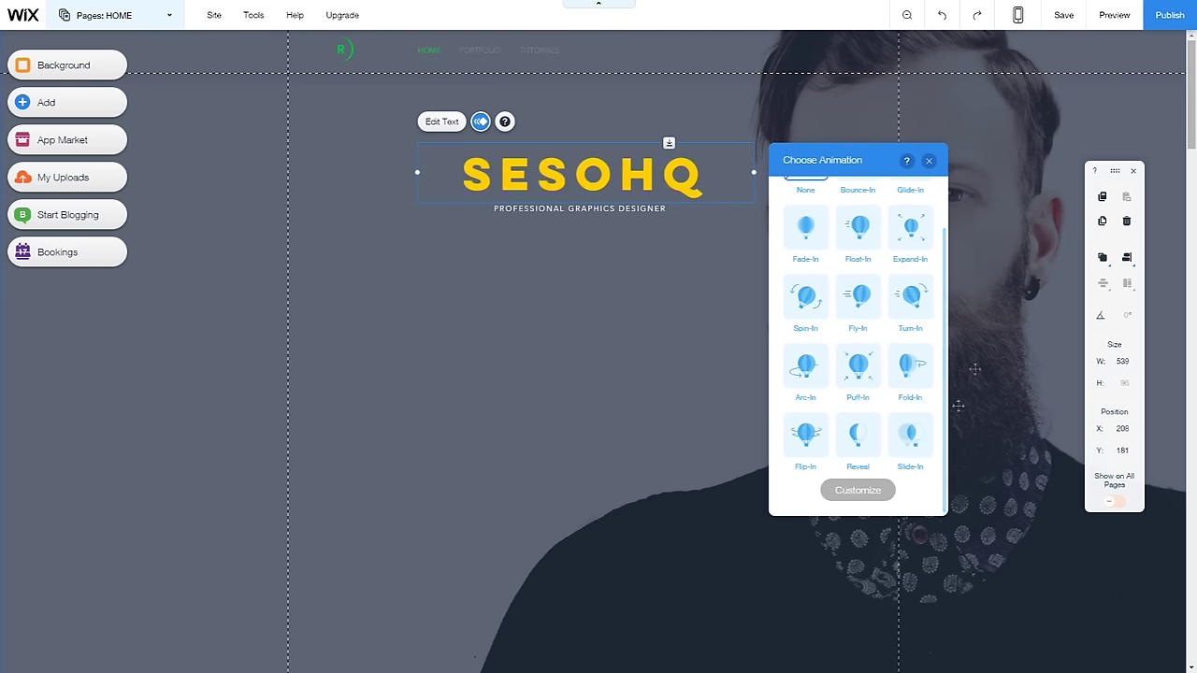
pyautogui.click(914, 440)
pyautogui.click(871, 490)
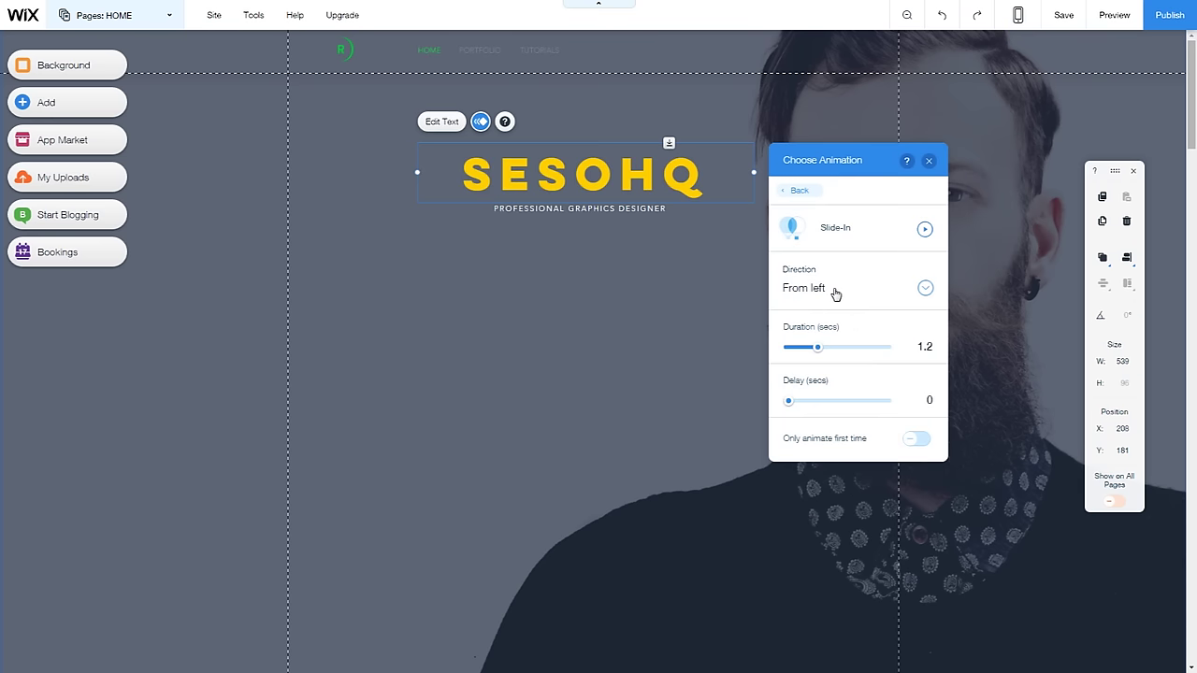
pyautogui.click(923, 228)
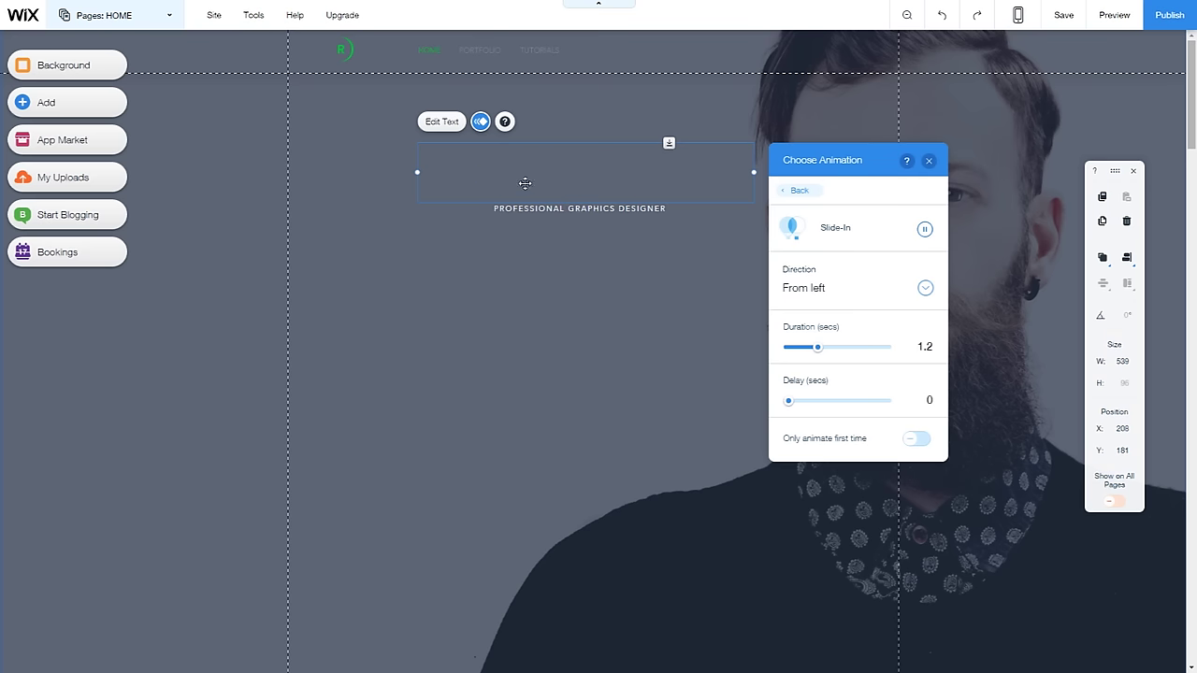
# Set the title's Slide-In animation to come from the bottom with a 0.3-second duration, playing it to check
pyautogui.click(834, 299)
pyautogui.click(835, 268)
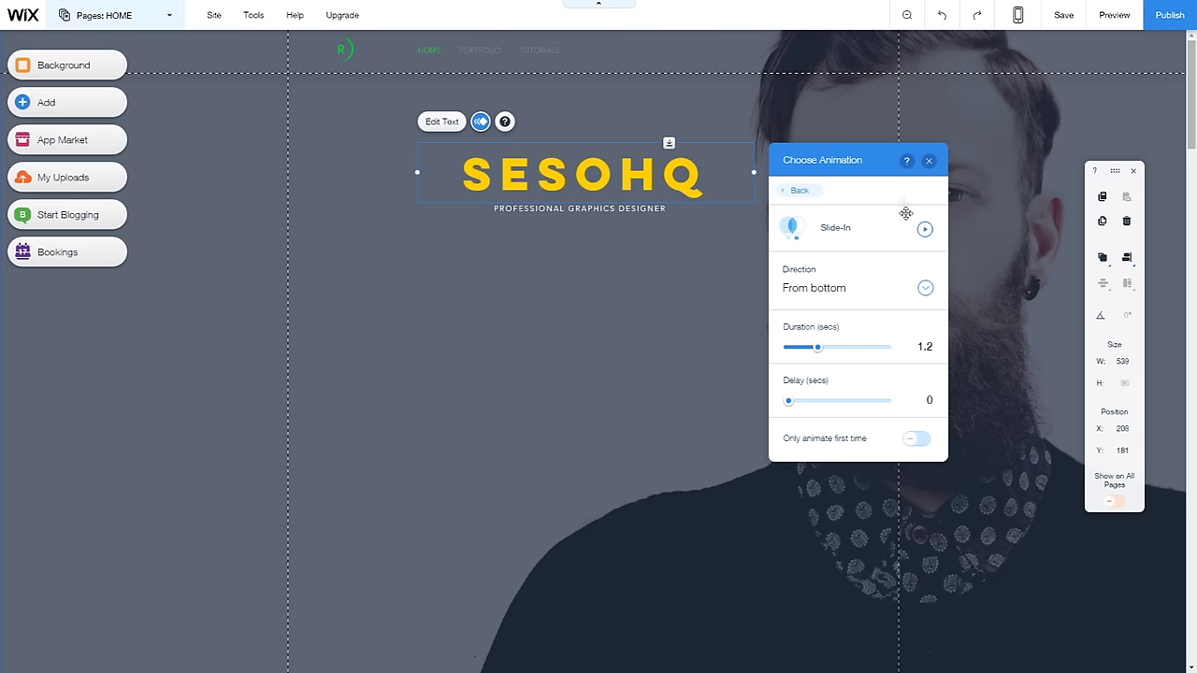
pyautogui.click(923, 229)
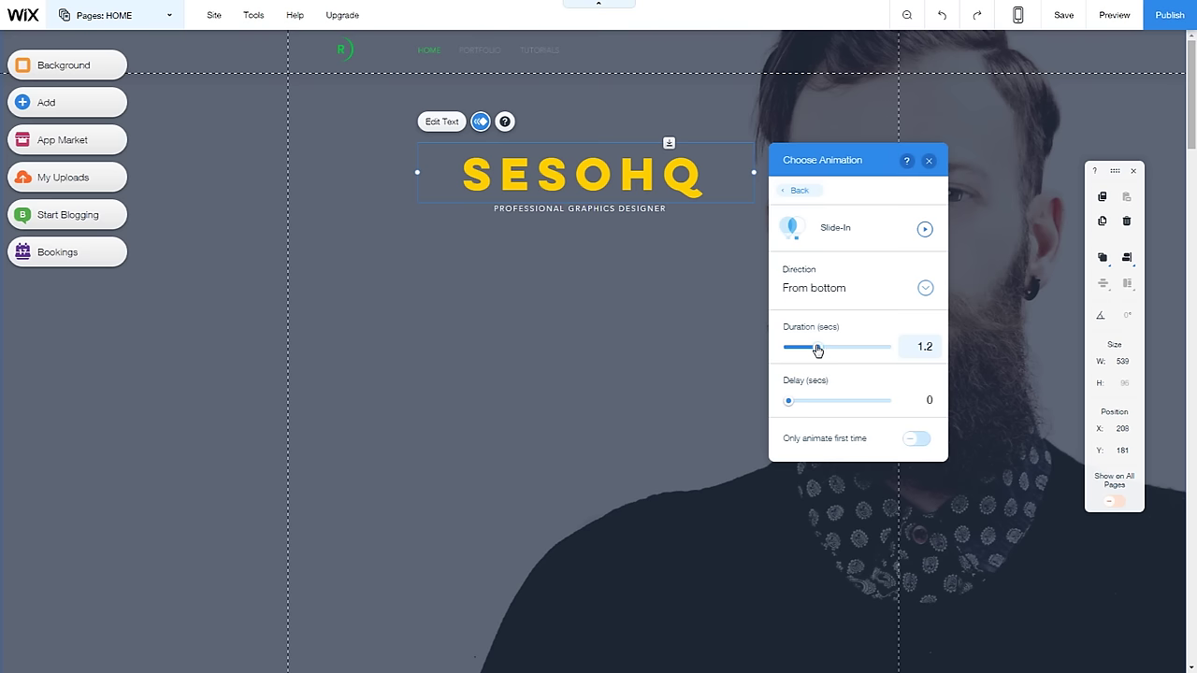
pyautogui.click(923, 228)
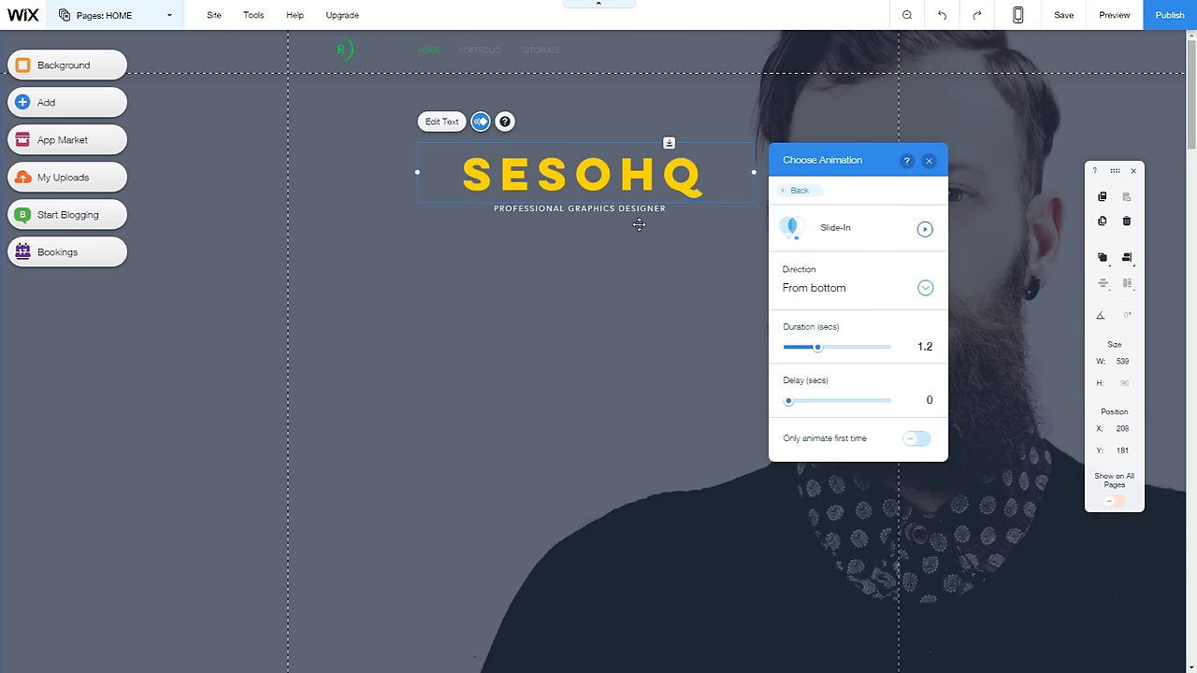
pyautogui.moveTo(815, 348); pyautogui.dragTo(799, 350)
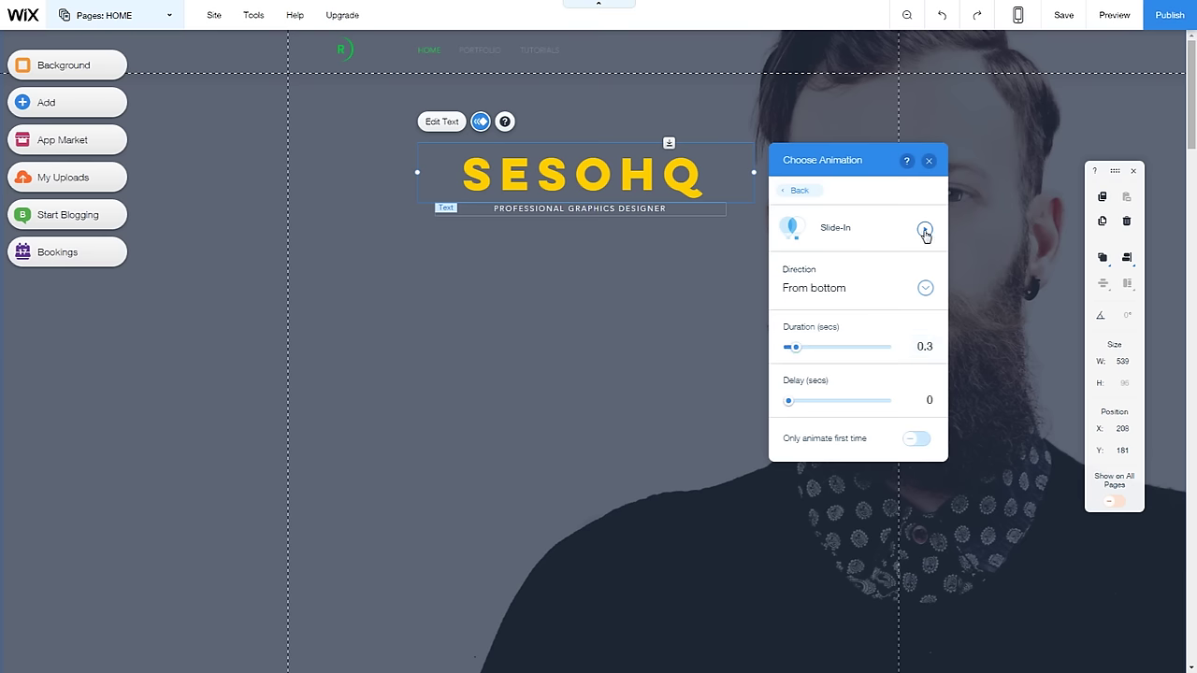
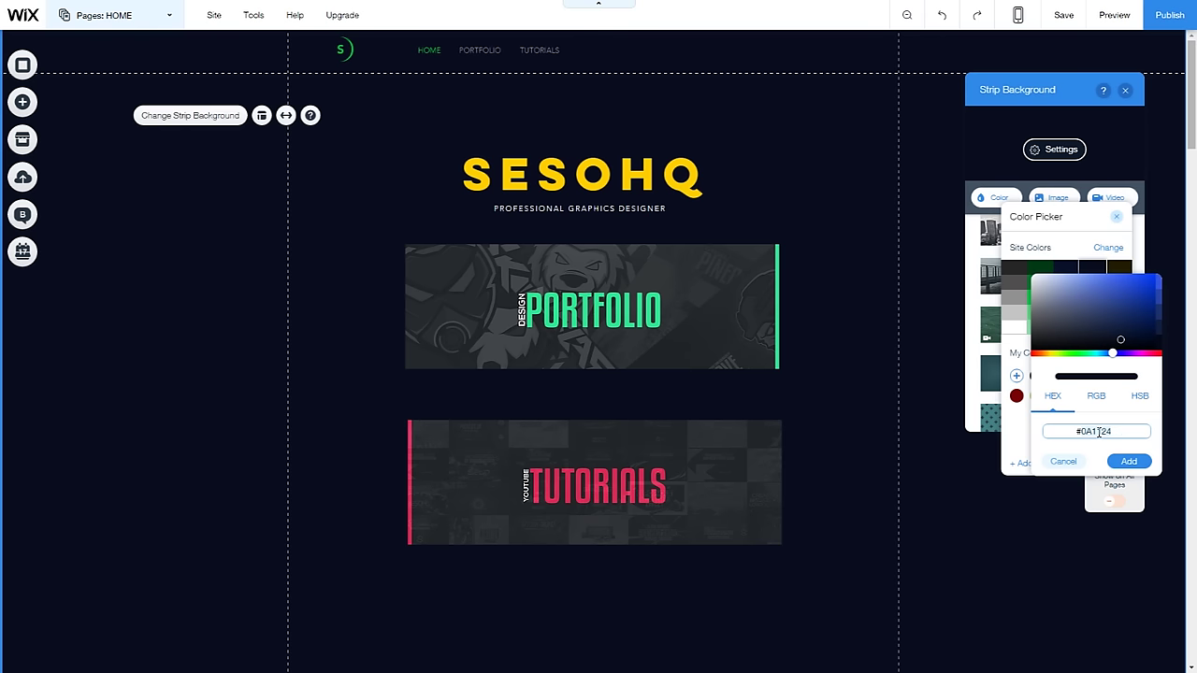
# Add the custom dark navy as the hero strip's background color and close the color picker
pyautogui.click(1121, 460)
pyautogui.click(859, 206)
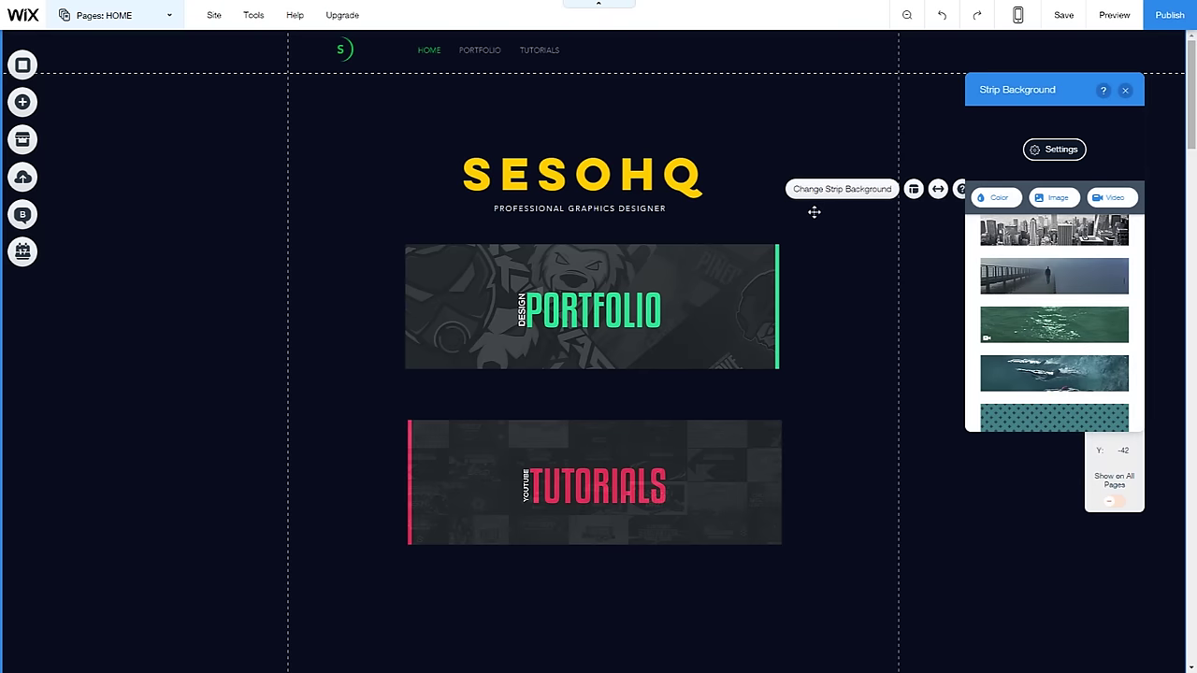
pyautogui.click(628, 388)
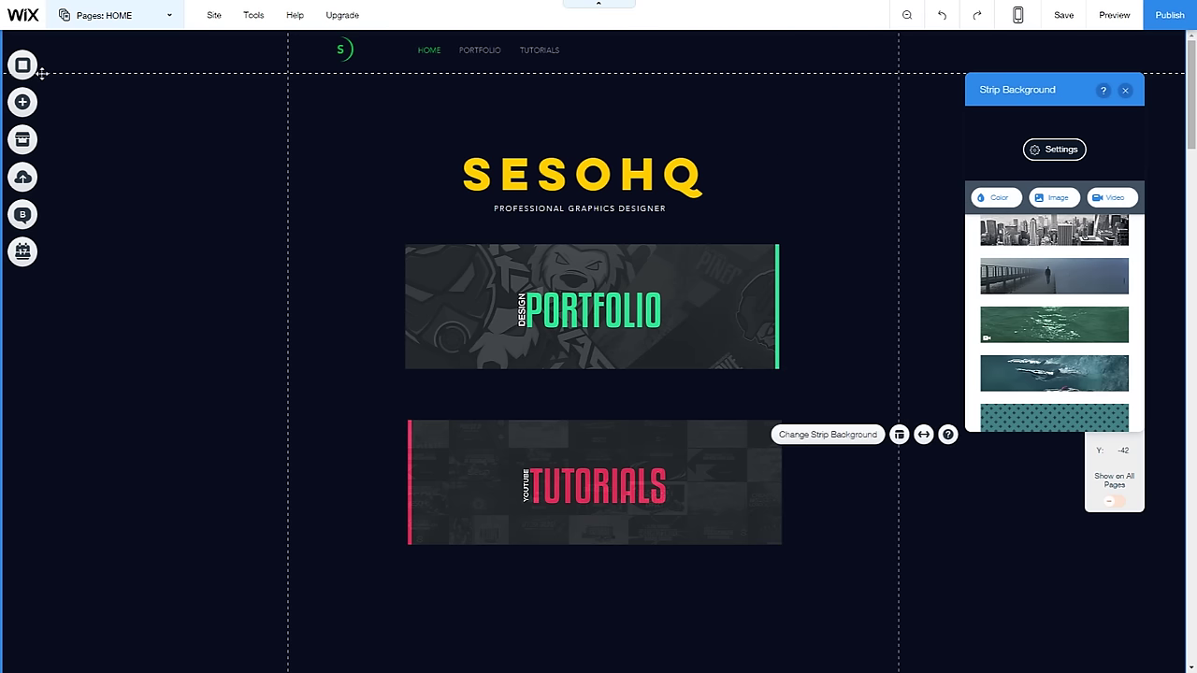
# Add a horizontal line shape about 284 px wide between the PORTFOLIO and TUTORIALS banners
pyautogui.click(23, 101)
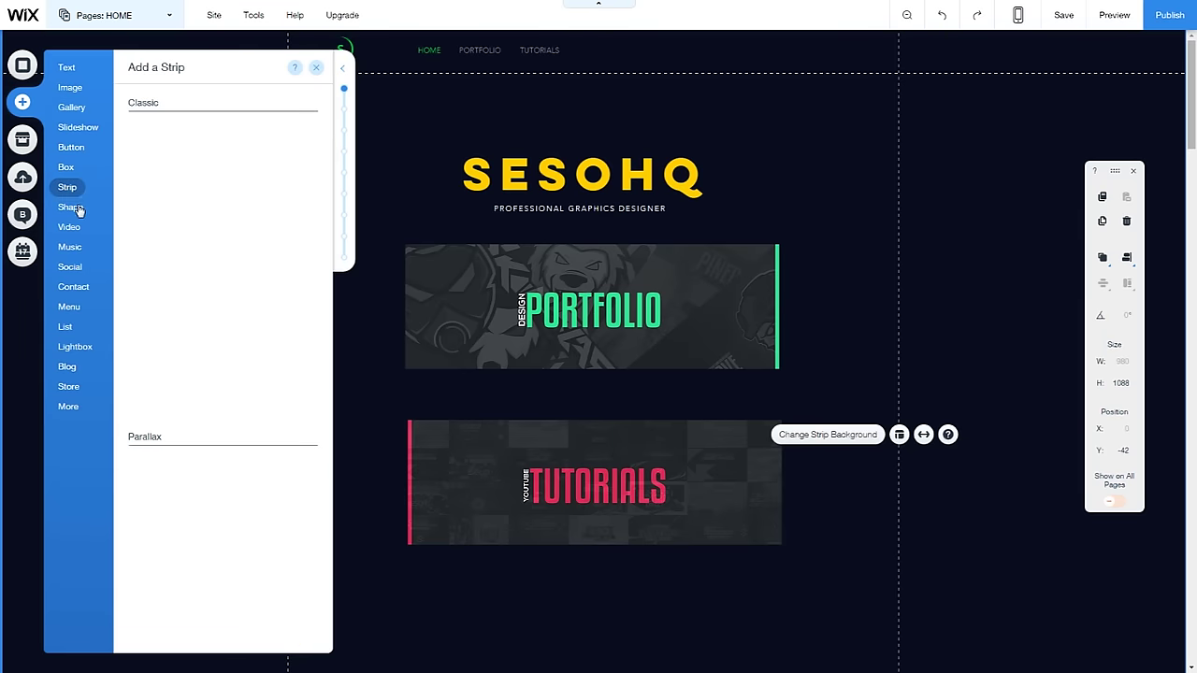
pyautogui.moveTo(75, 207)
pyautogui.scroll(-3, 149, 234)
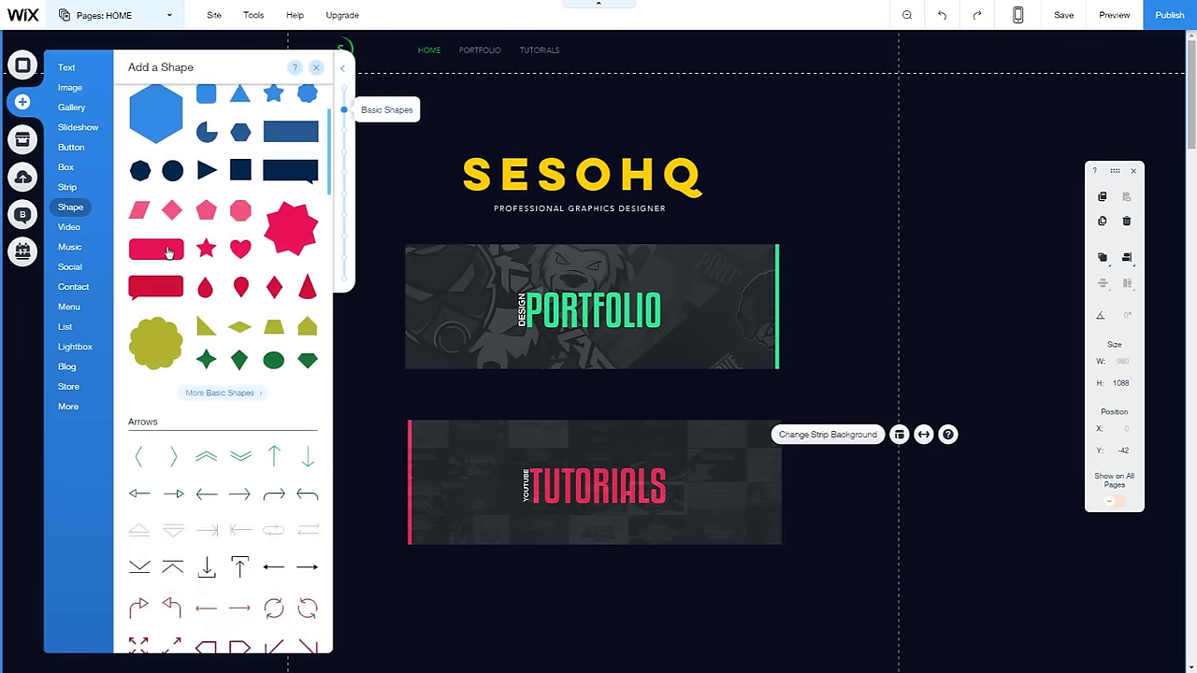
pyautogui.scroll(3, 249, 154)
pyautogui.moveTo(249, 153); pyautogui.dragTo(576, 396)
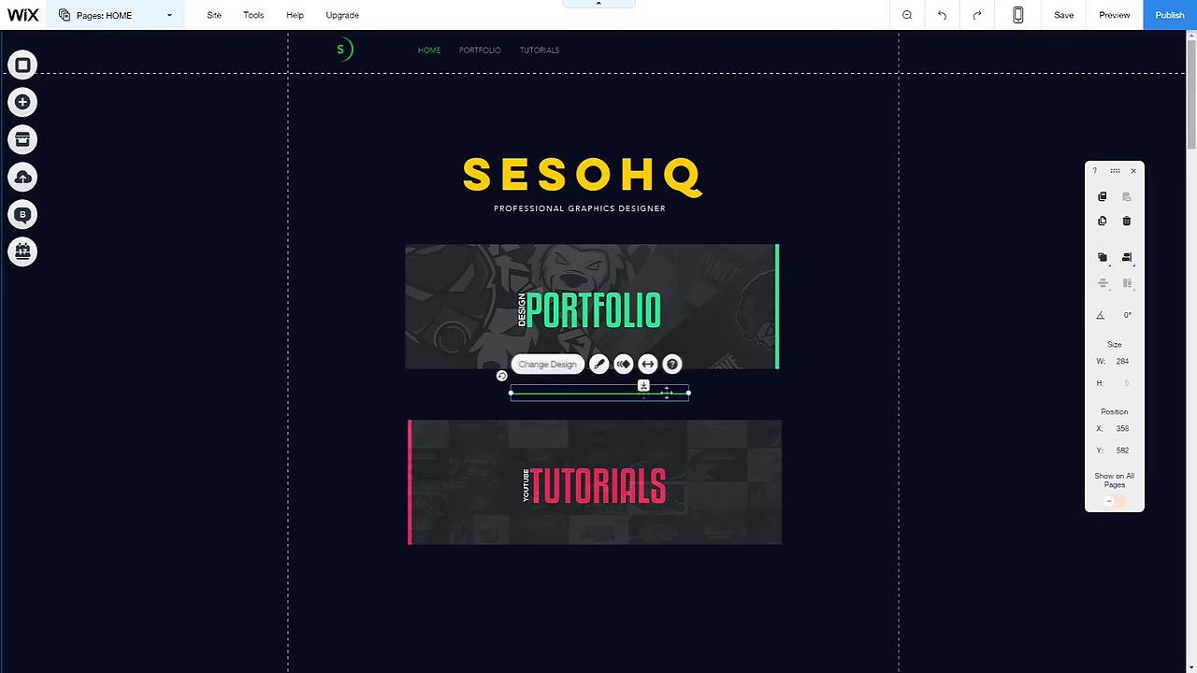
# Set the color of the divider line between the two banners to dark grey
pyautogui.click(548, 365)
pyautogui.click(800, 394)
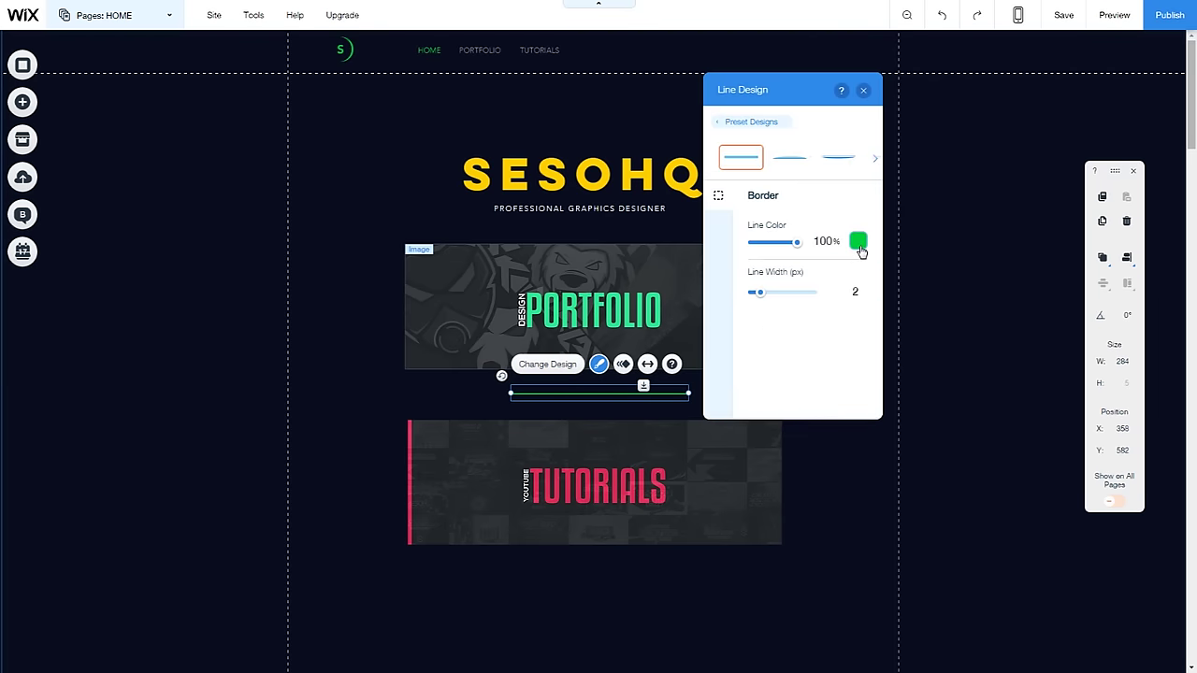
pyautogui.click(857, 243)
pyautogui.click(788, 218)
pyautogui.click(810, 131)
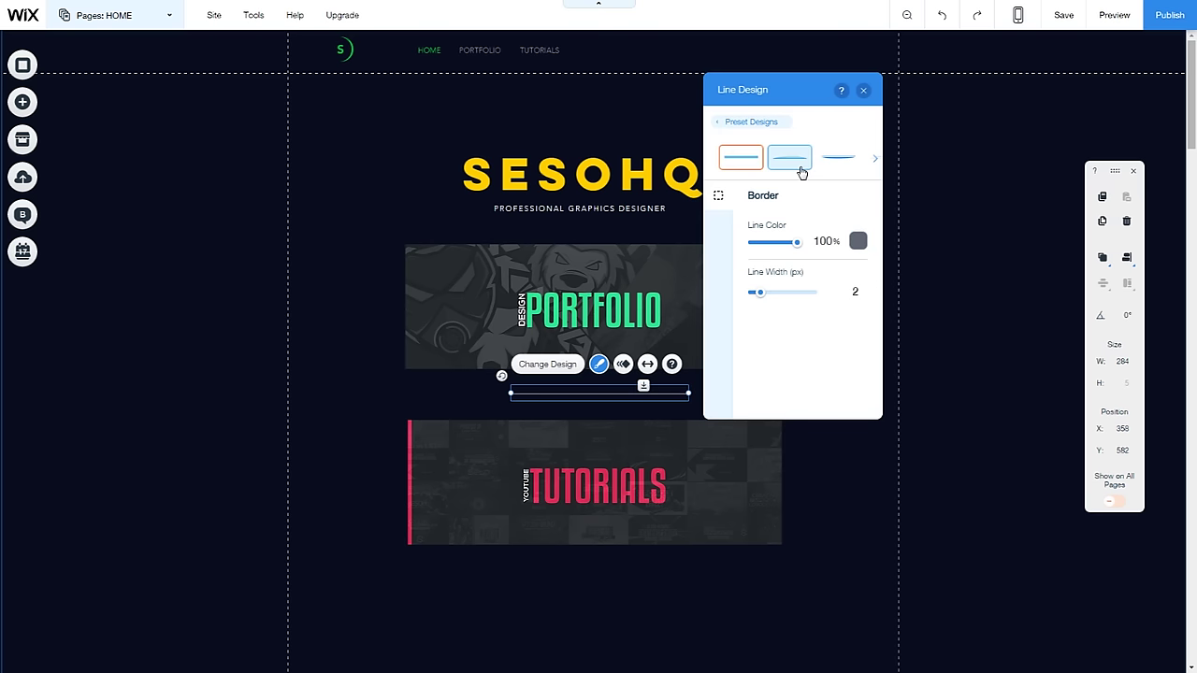
pyautogui.click(863, 90)
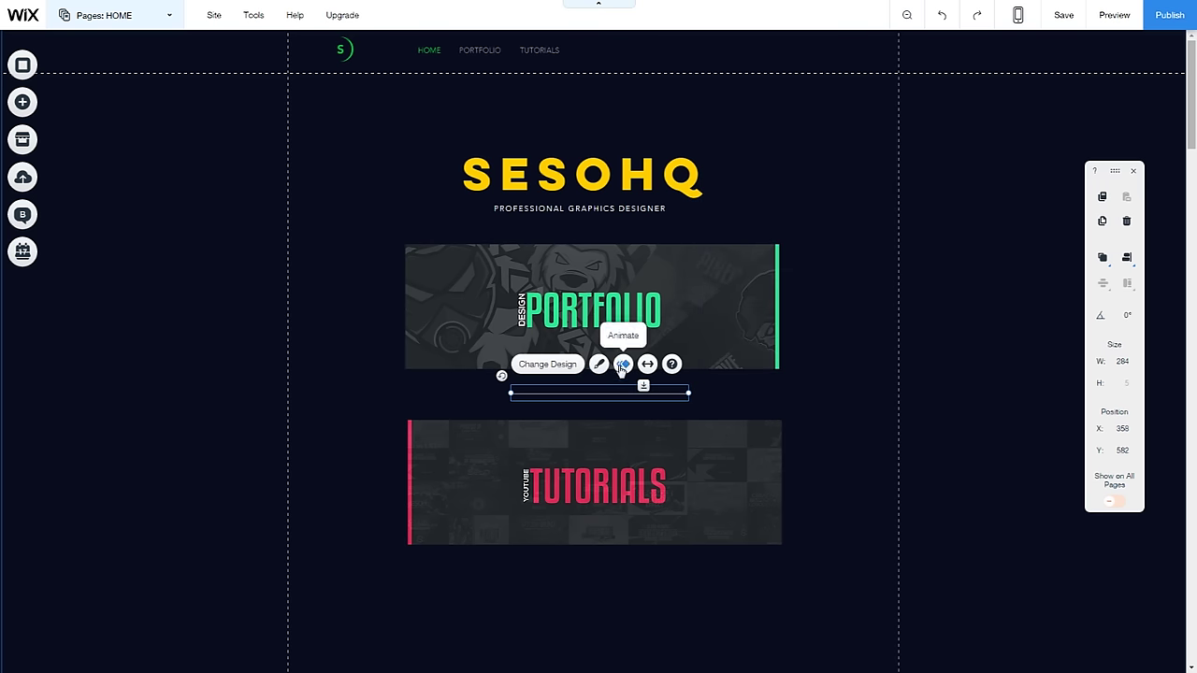
# Apply the Fold-In animation to the divider line, check the page in preview mode and return to editing
pyautogui.click(623, 363)
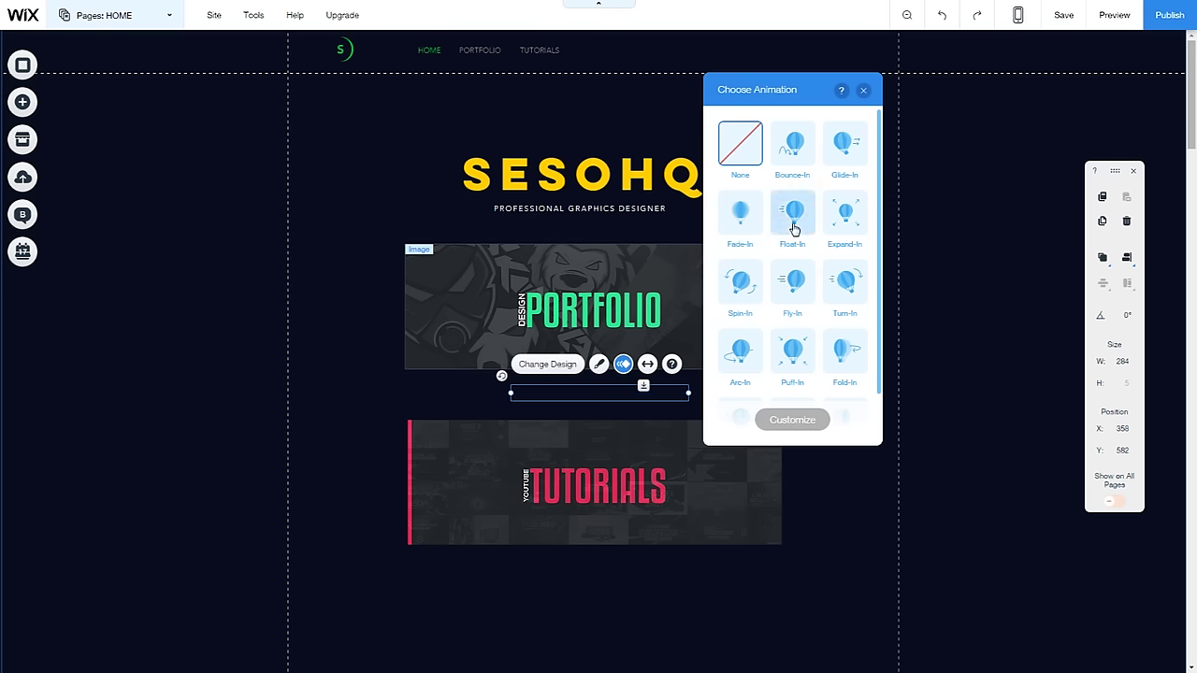
pyautogui.click(844, 362)
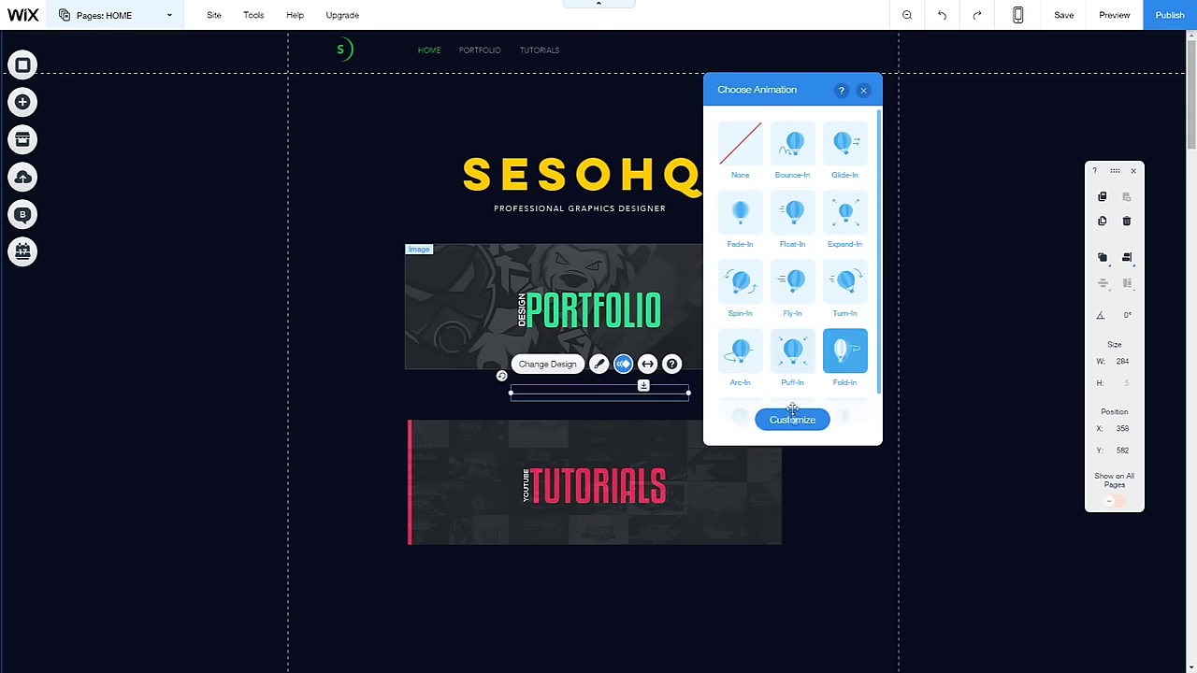
pyautogui.click(1113, 15)
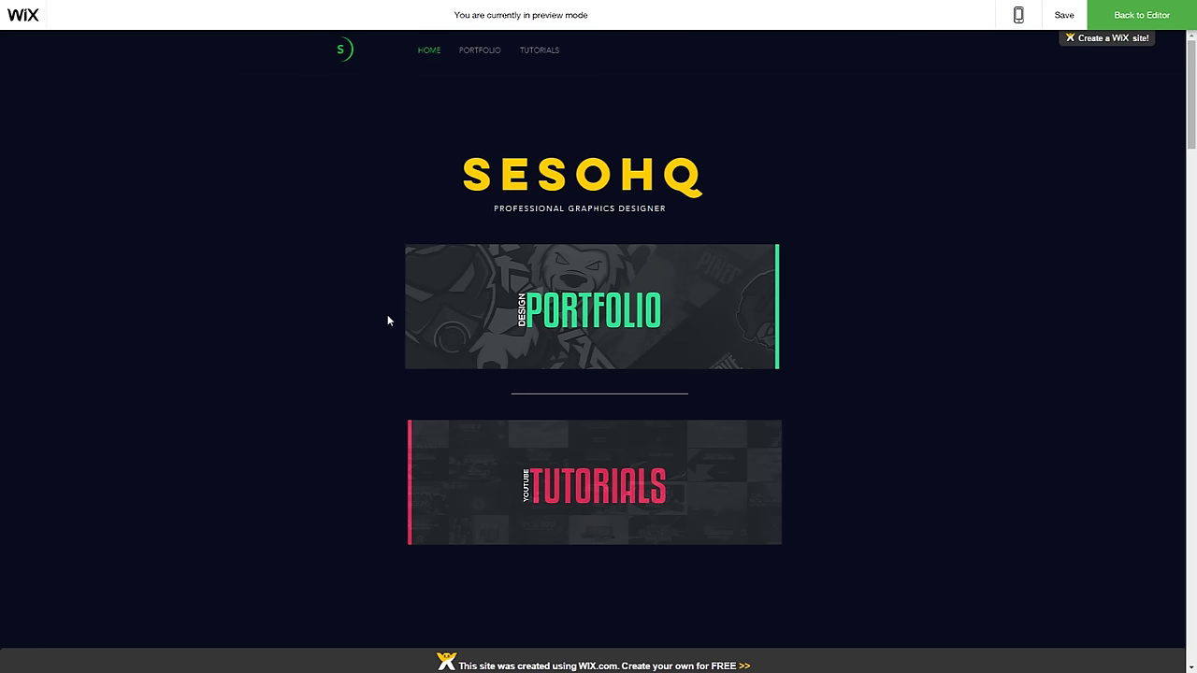
pyautogui.scroll(-2, 526, 267)
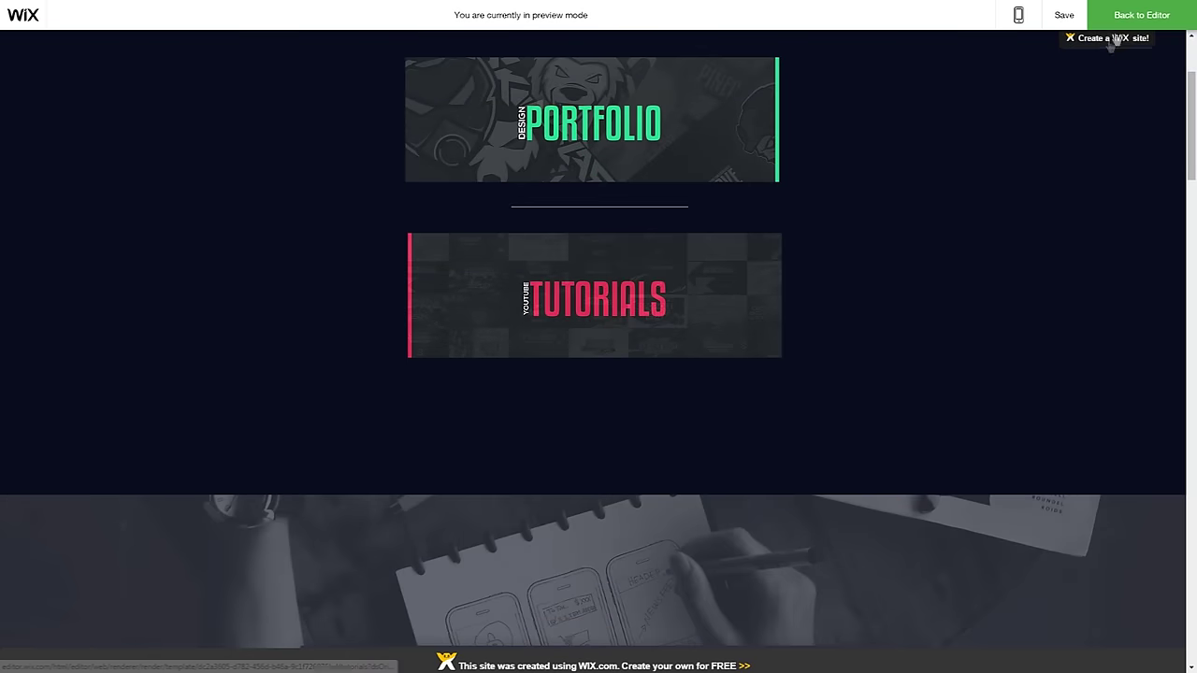
pyautogui.click(1141, 15)
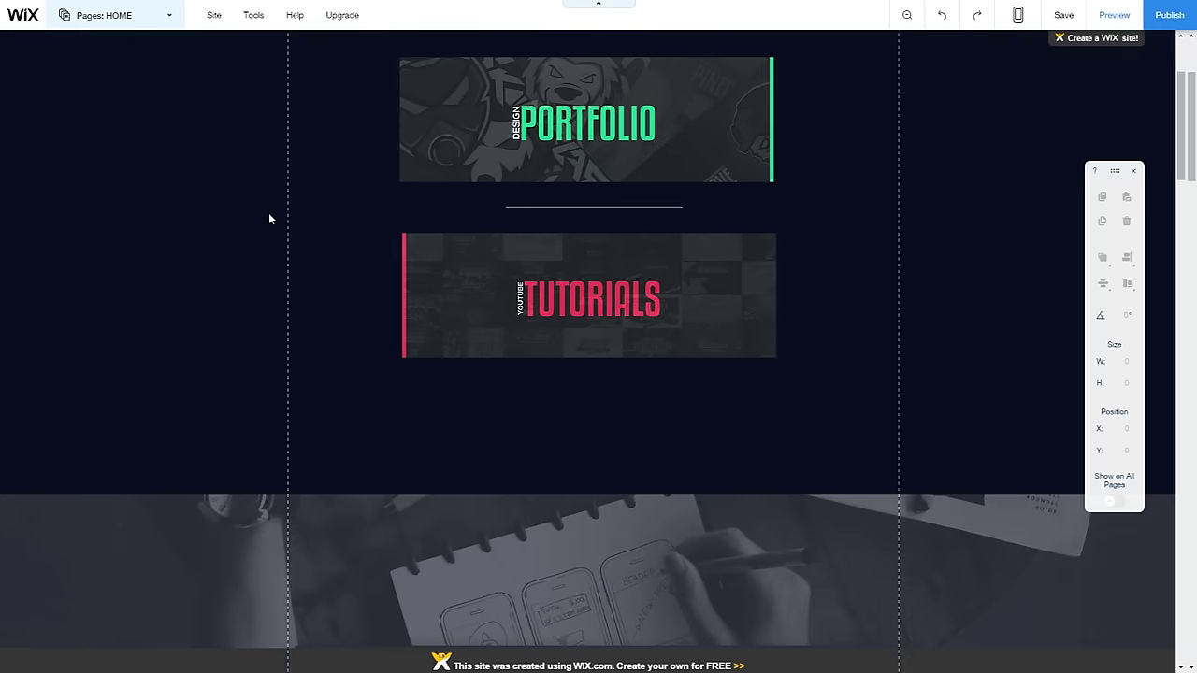
# Group the PORTFOLIO and TUTORIALS banner images together
pyautogui.scroll(2, 394, 271)
pyautogui.click(583, 280)
pyautogui.keyDown('shift'); pyautogui.click(548, 435); pyautogui.keyUp('shift')
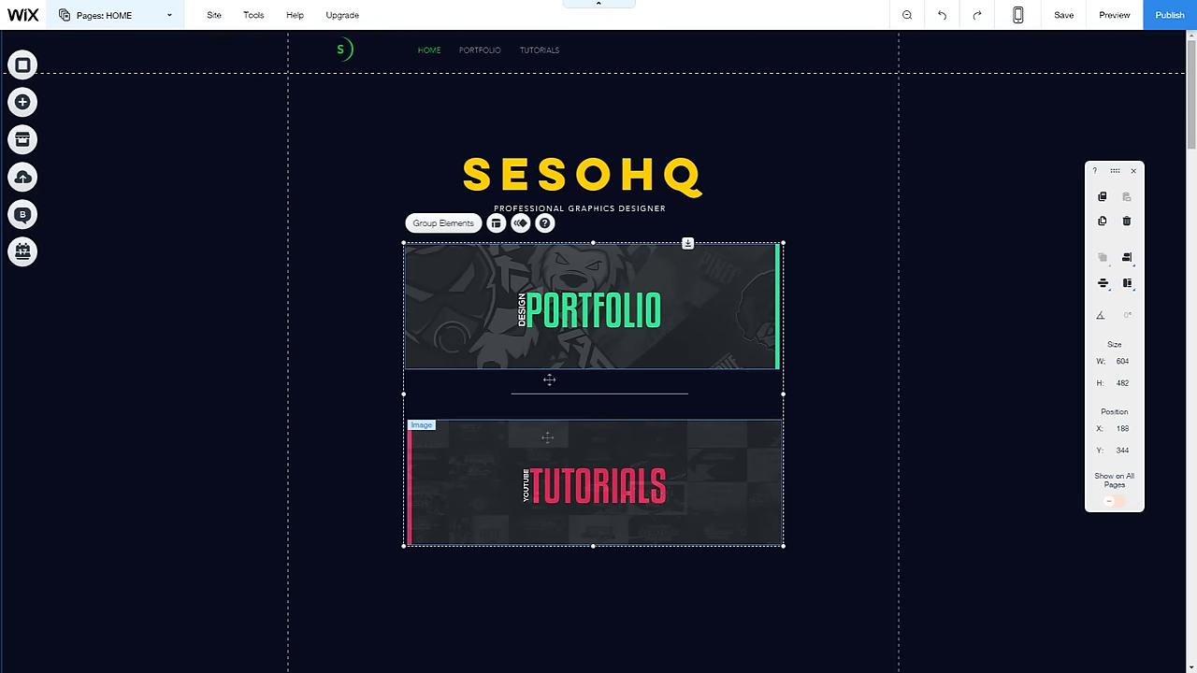
pyautogui.click(440, 224)
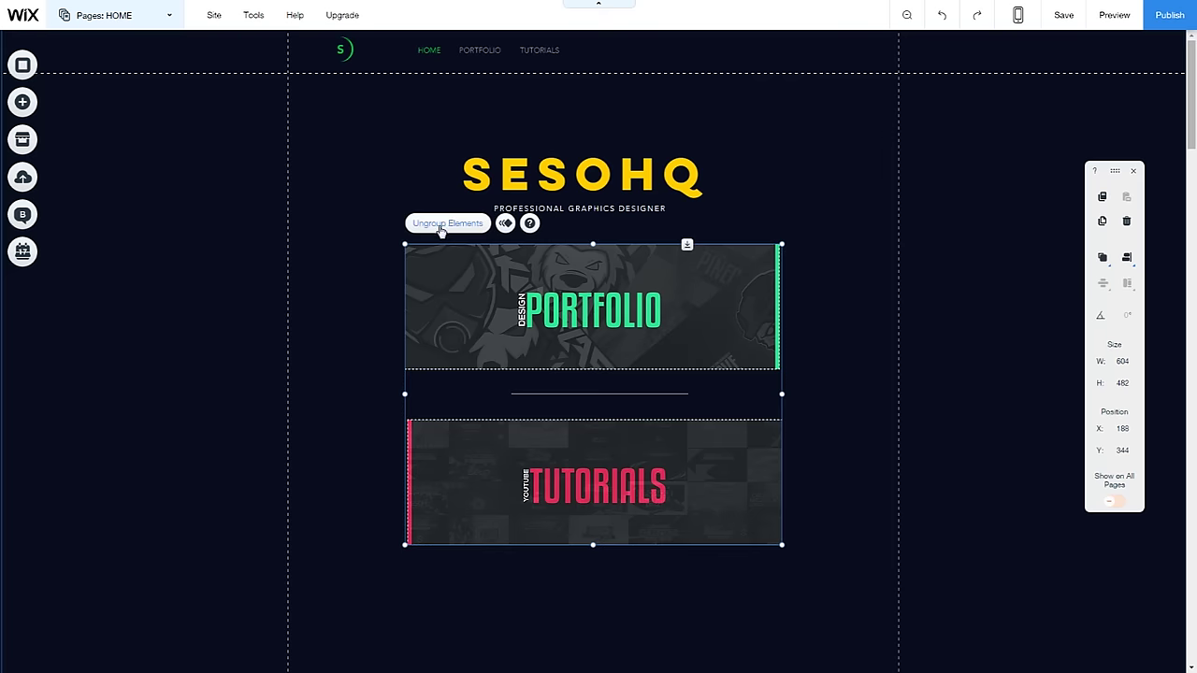
# Try moving the grouped banners together, undo the move and ungroup them
pyautogui.click(870, 239)
pyautogui.click(666, 318)
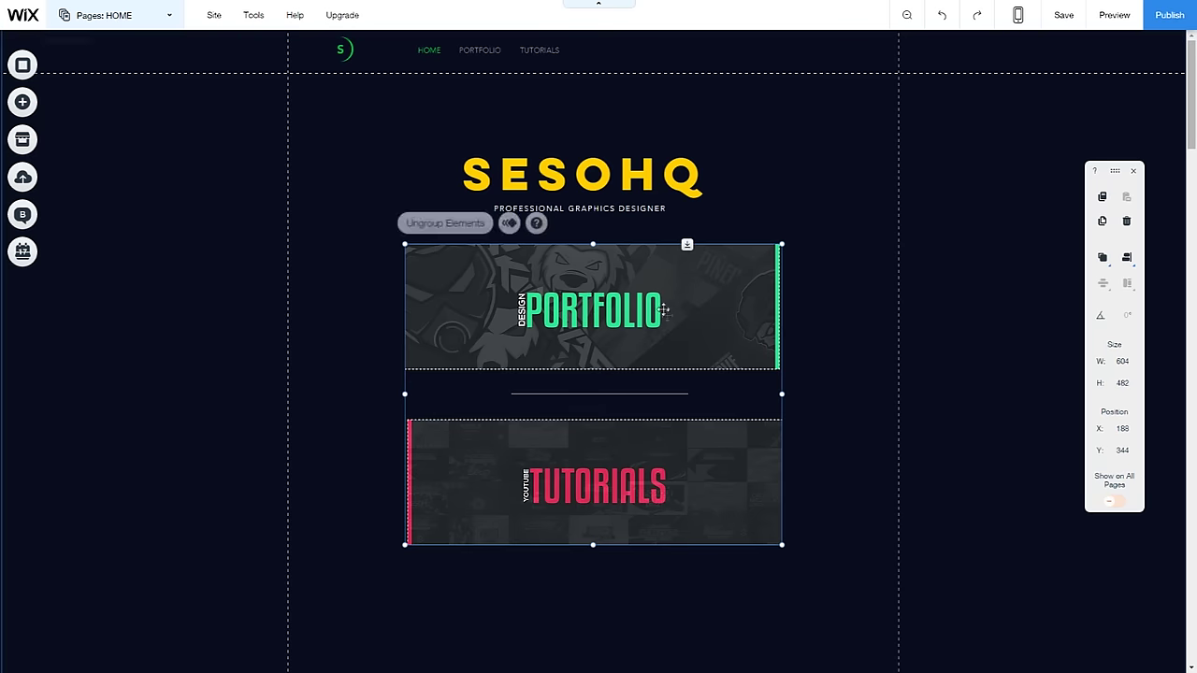
pyautogui.moveTo(591, 338); pyautogui.dragTo(632, 234)
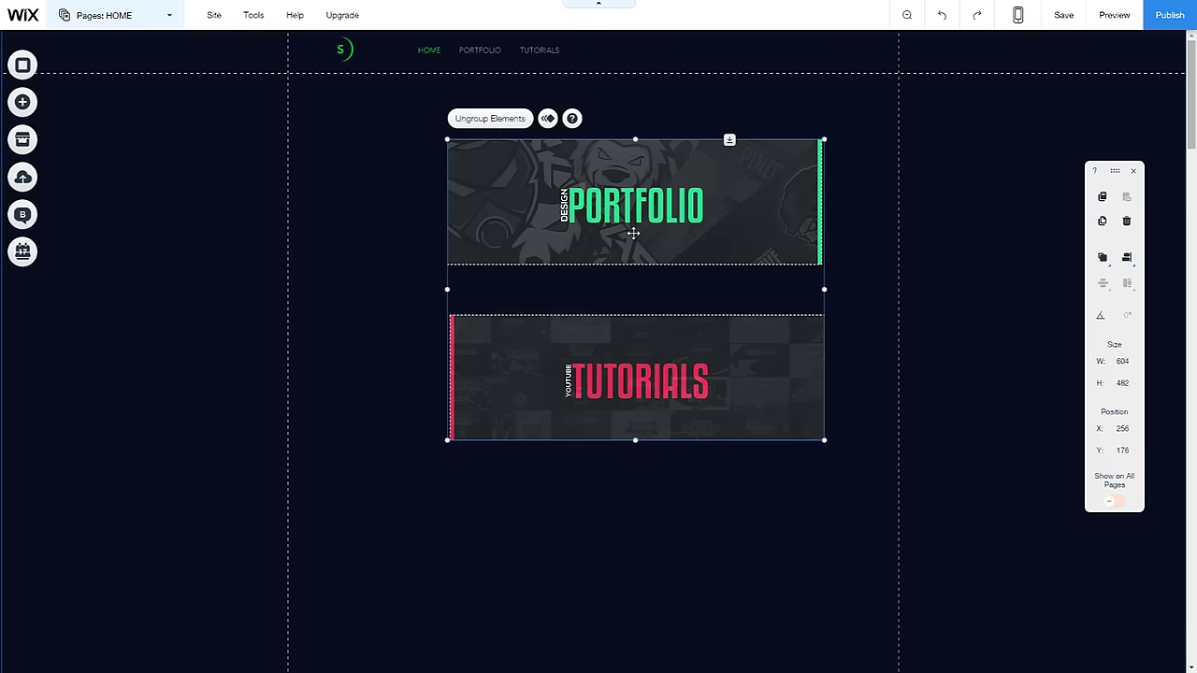
pyautogui.hotkey('ctrl', 'z')
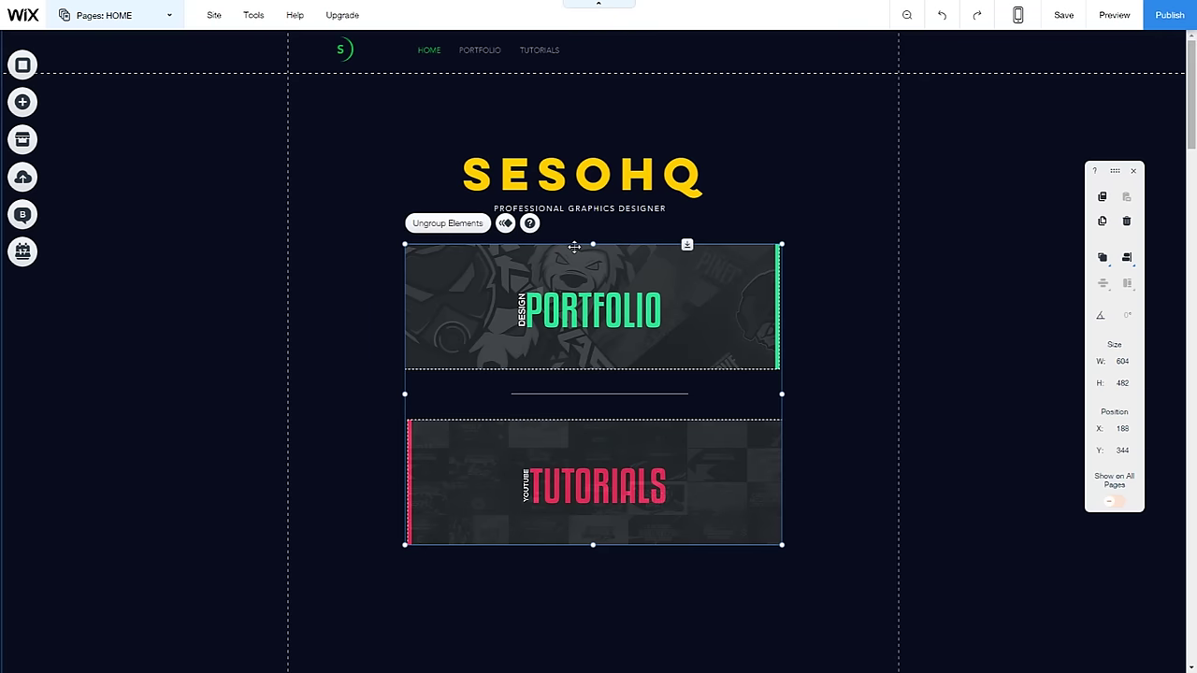
pyautogui.click(478, 230)
pyautogui.click(391, 180)
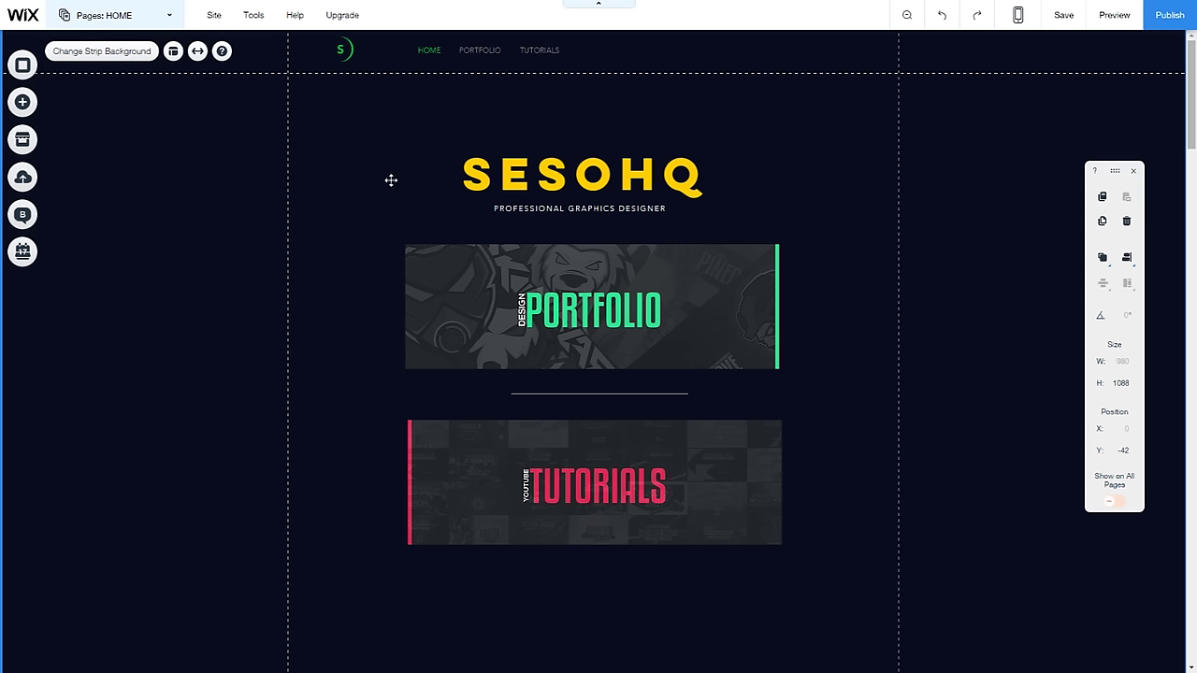
# Add the free Instagram Feed app from the Wix App Market and place it below the TUTORIALS banner
pyautogui.click(24, 142)
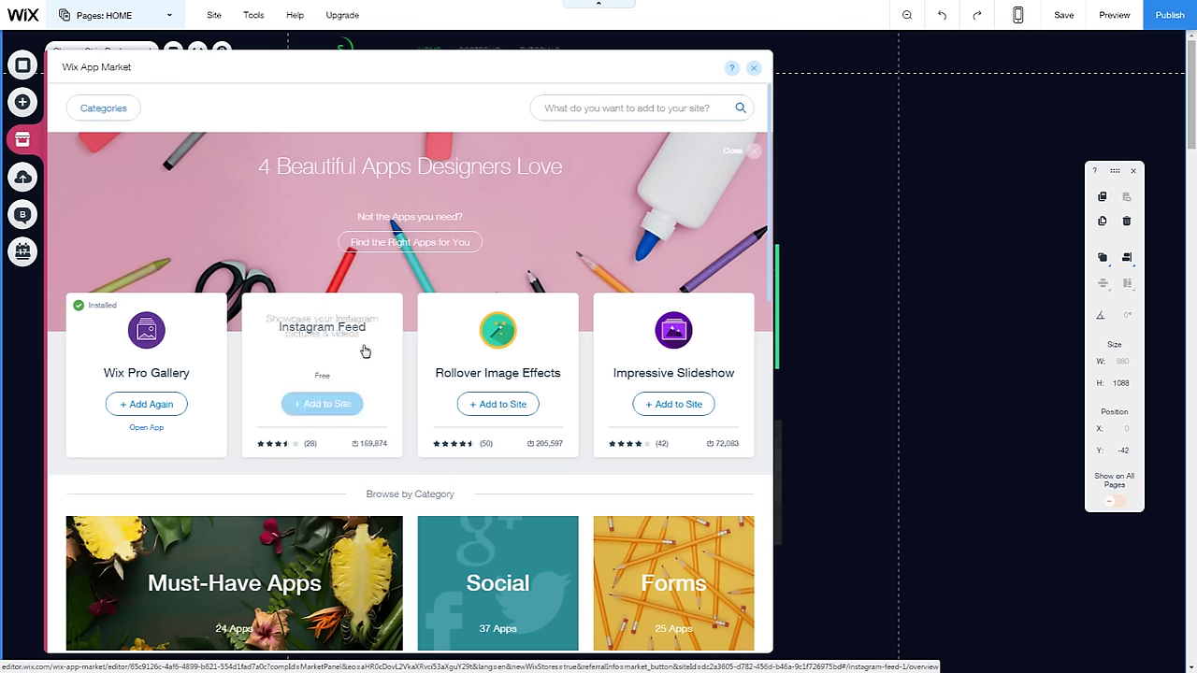
pyautogui.click(334, 404)
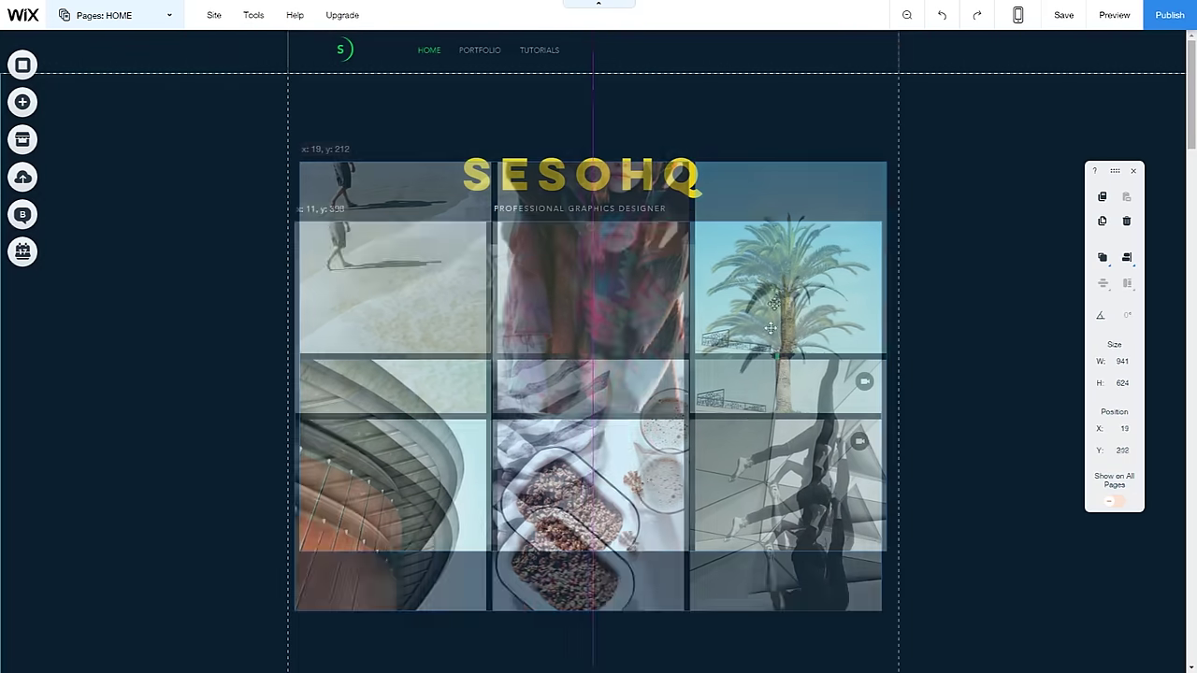
pyautogui.moveTo(788, 178); pyautogui.dragTo(781, 561)
pyautogui.scroll(-3, 744, 519)
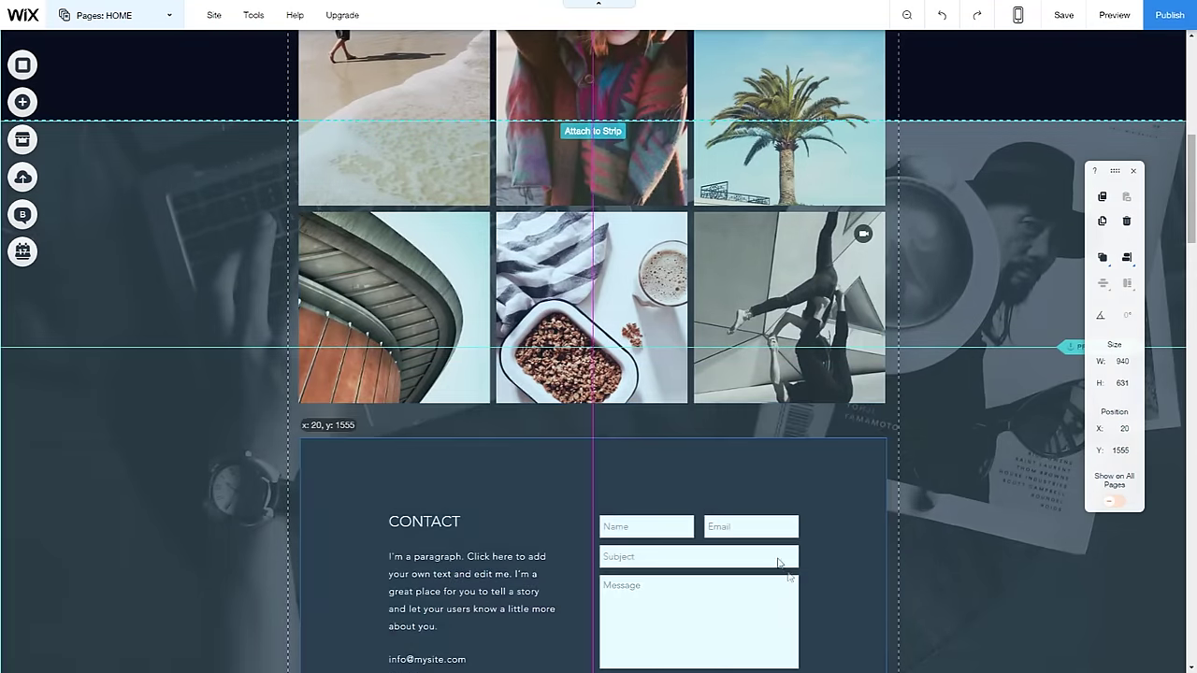
pyautogui.hotkey('ctrl', 'z')
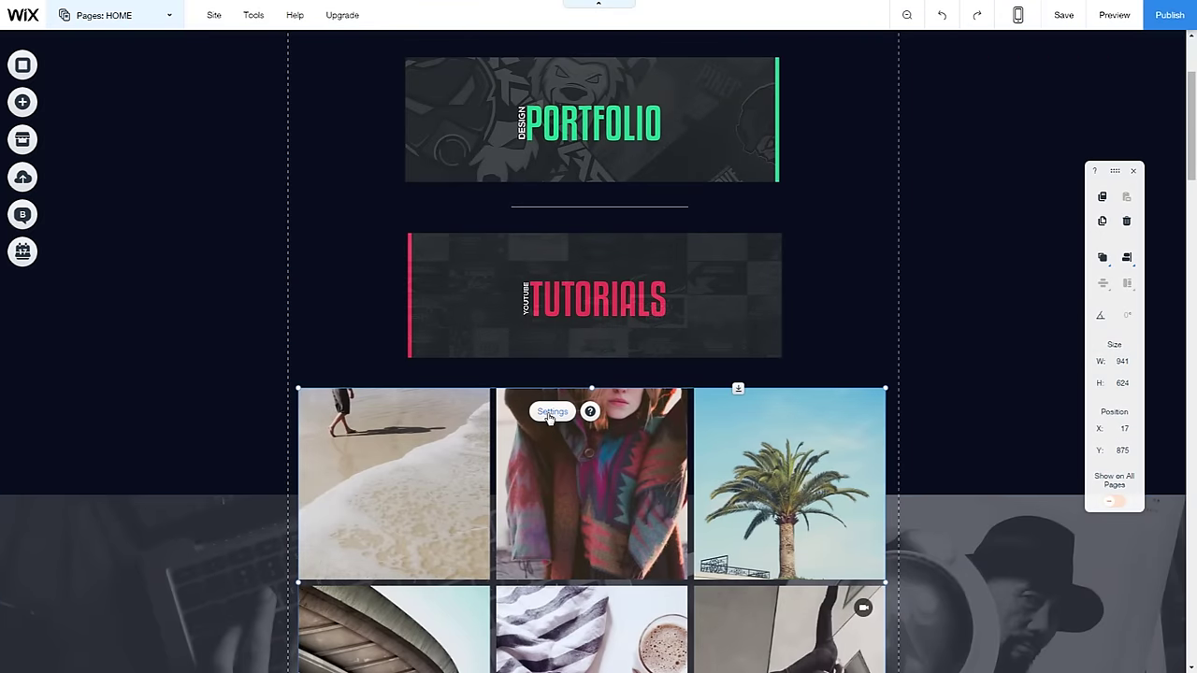
# Open the Instagram feed's settings to view its options, and remove the feed from the page
pyautogui.click(552, 411)
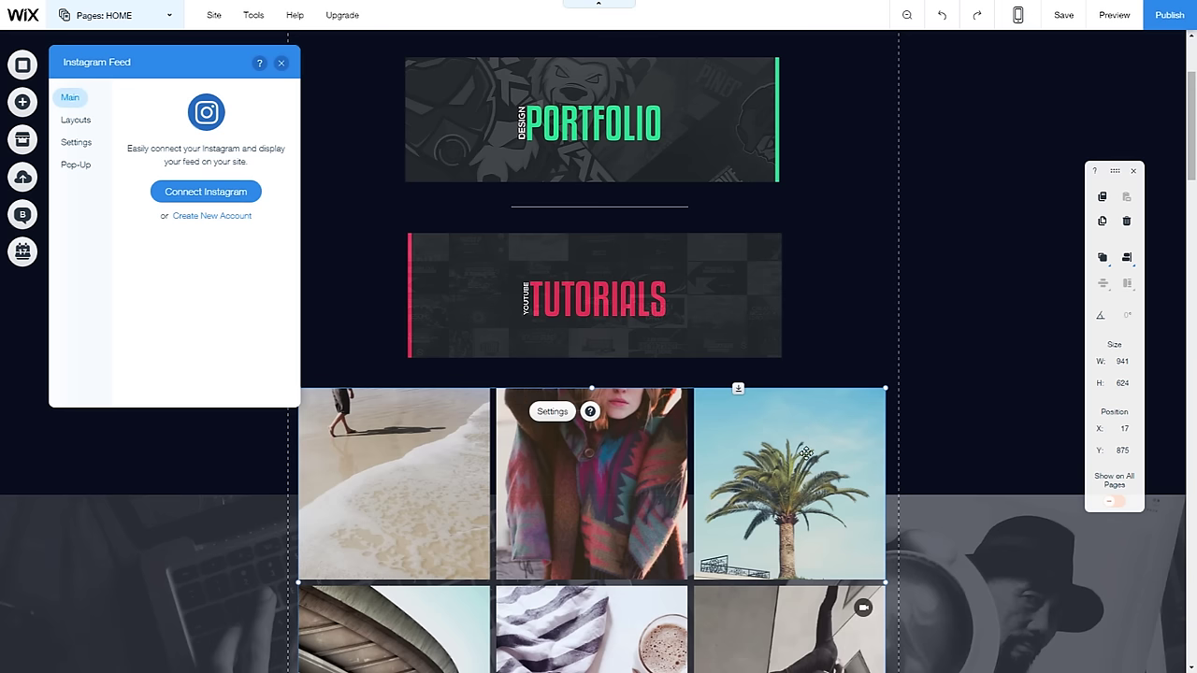
pyautogui.click(331, 358)
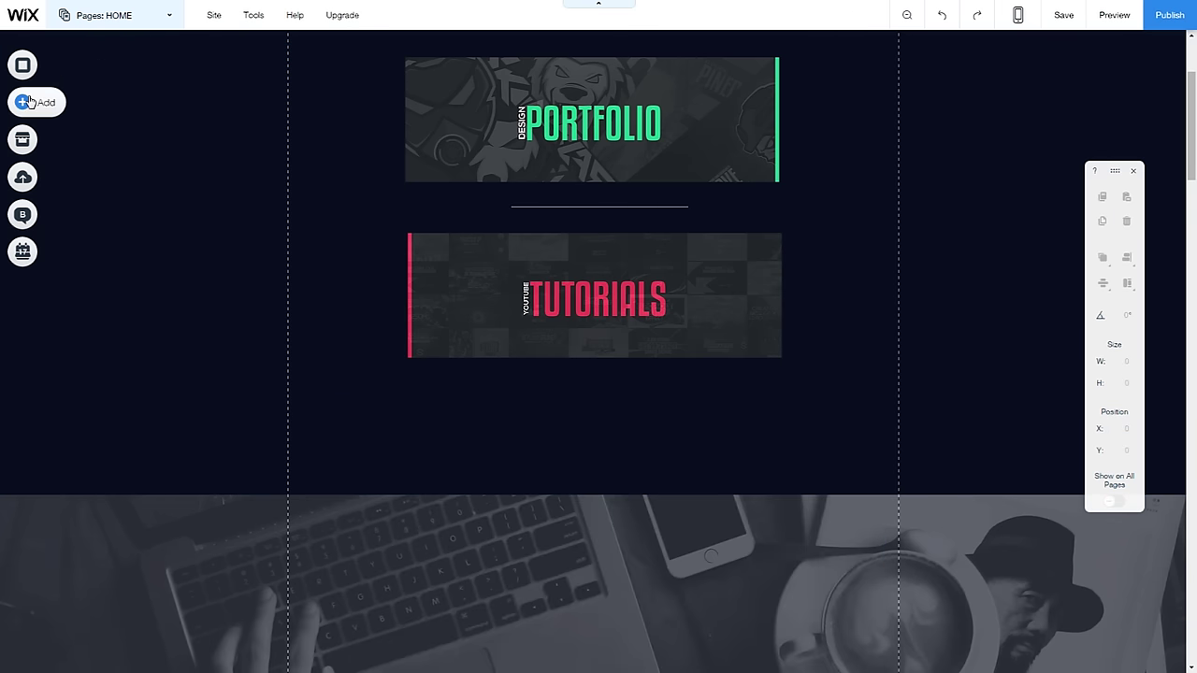
# Add the Twitter Feed app by POWr.io from the Wix App Market and place it below the TUTORIALS banner
pyautogui.click(25, 143)
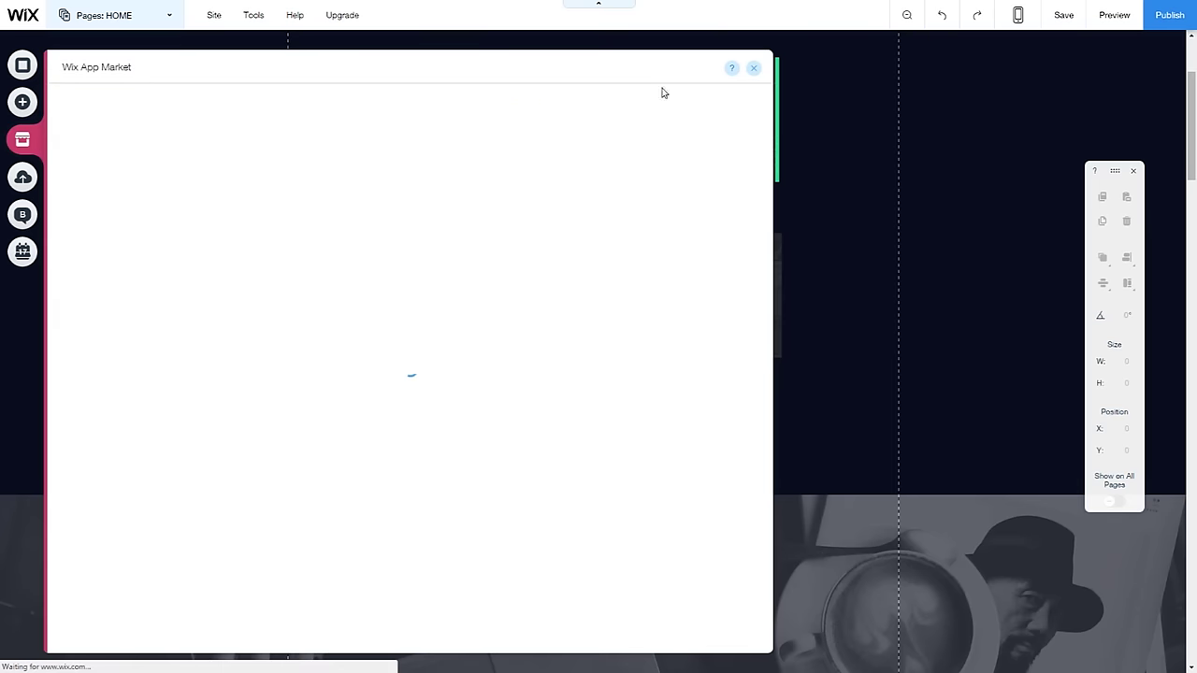
pyautogui.click(652, 115)
pyautogui.write('twitt')
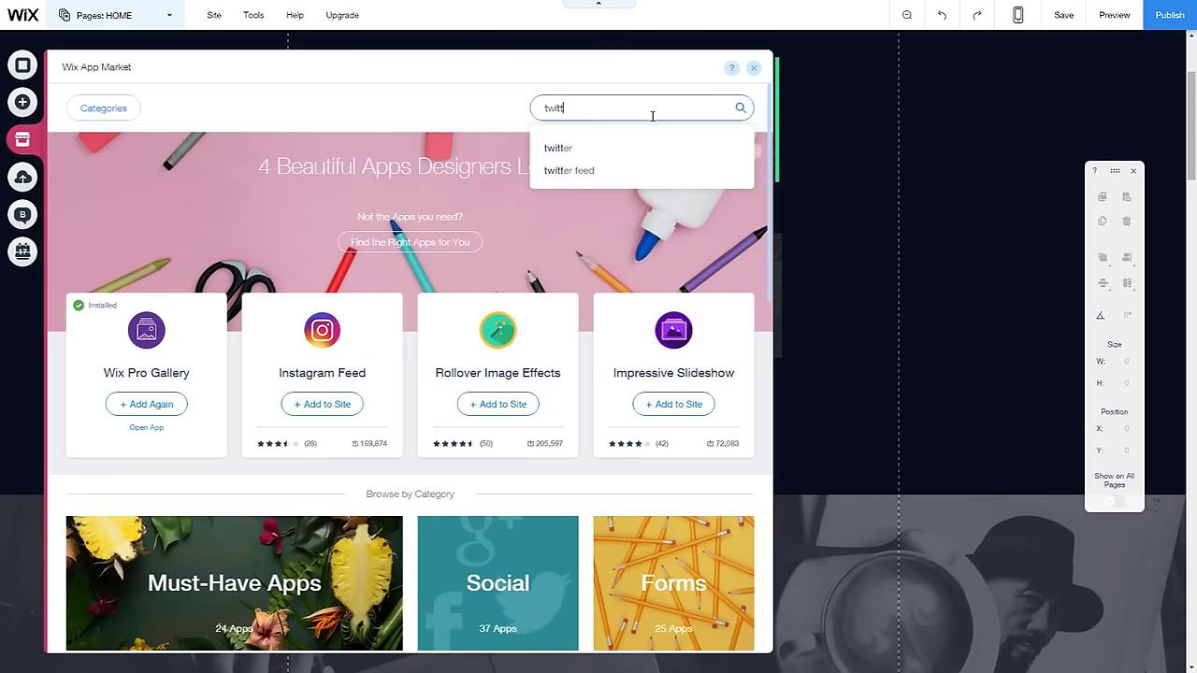
pyautogui.click(581, 170)
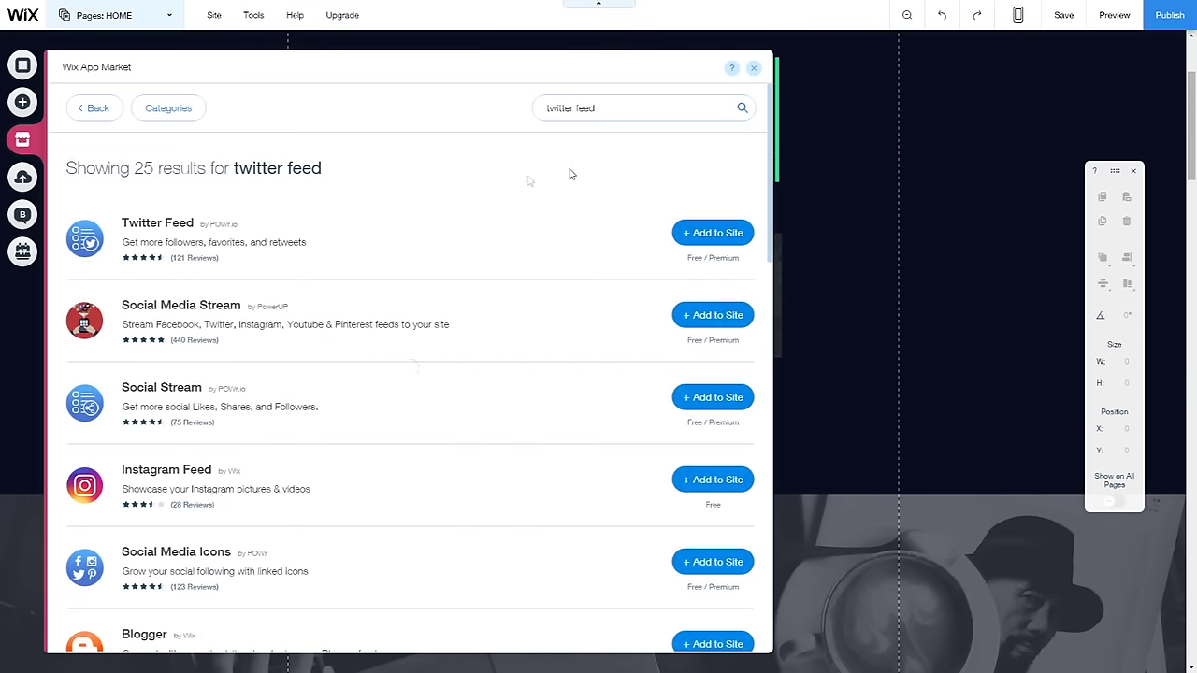
pyautogui.click(726, 232)
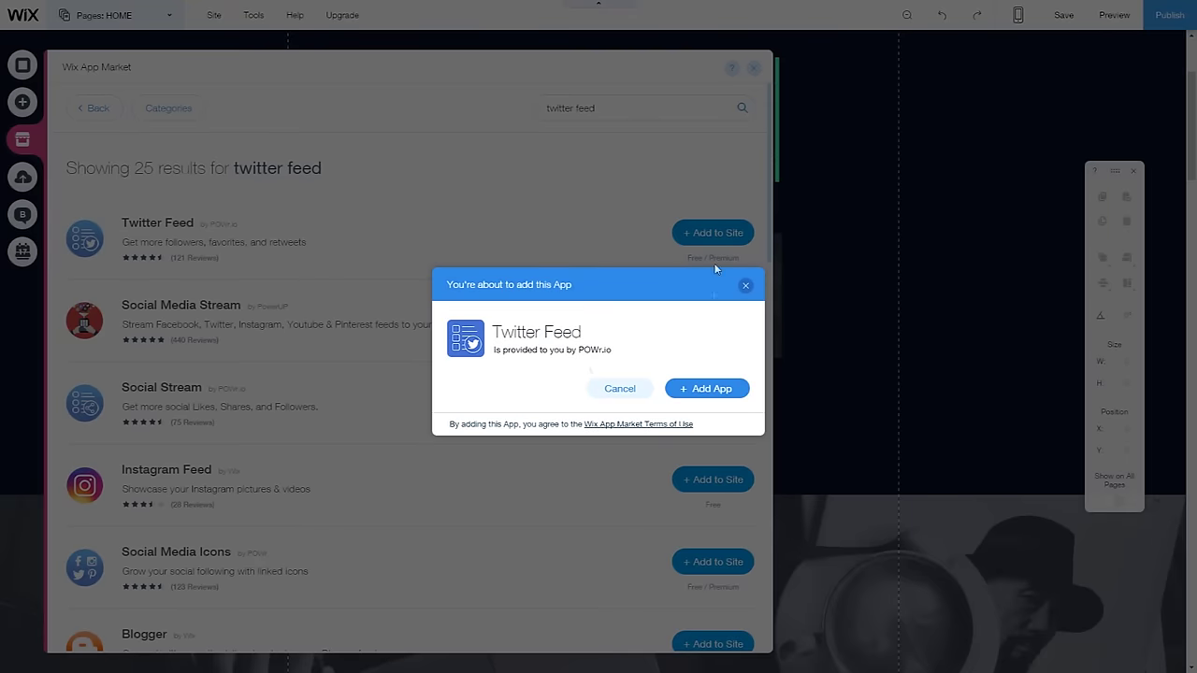
pyautogui.click(708, 388)
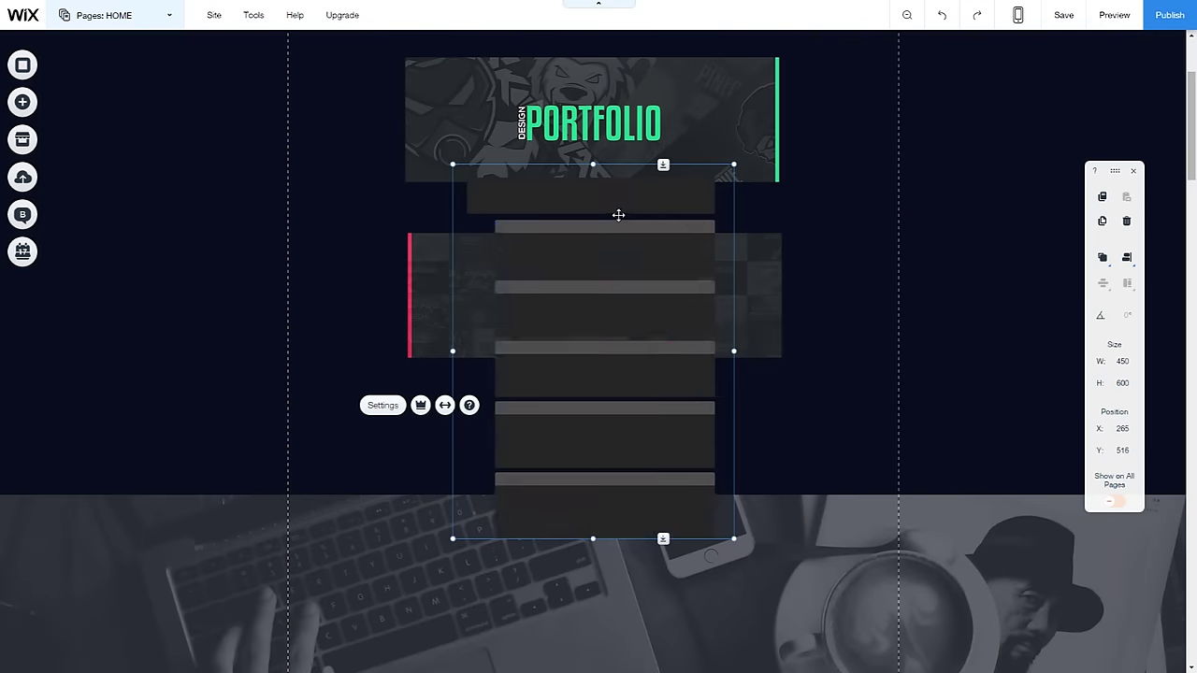
pyautogui.moveTo(617, 211); pyautogui.dragTo(632, 435)
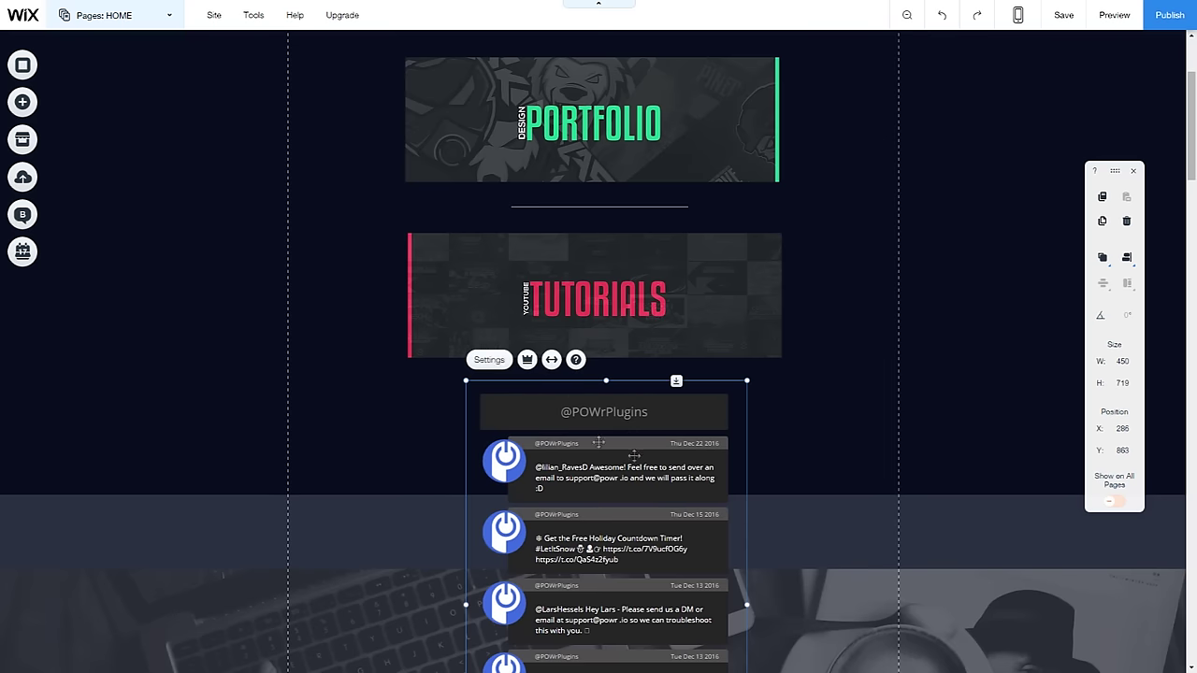
pyautogui.click(495, 363)
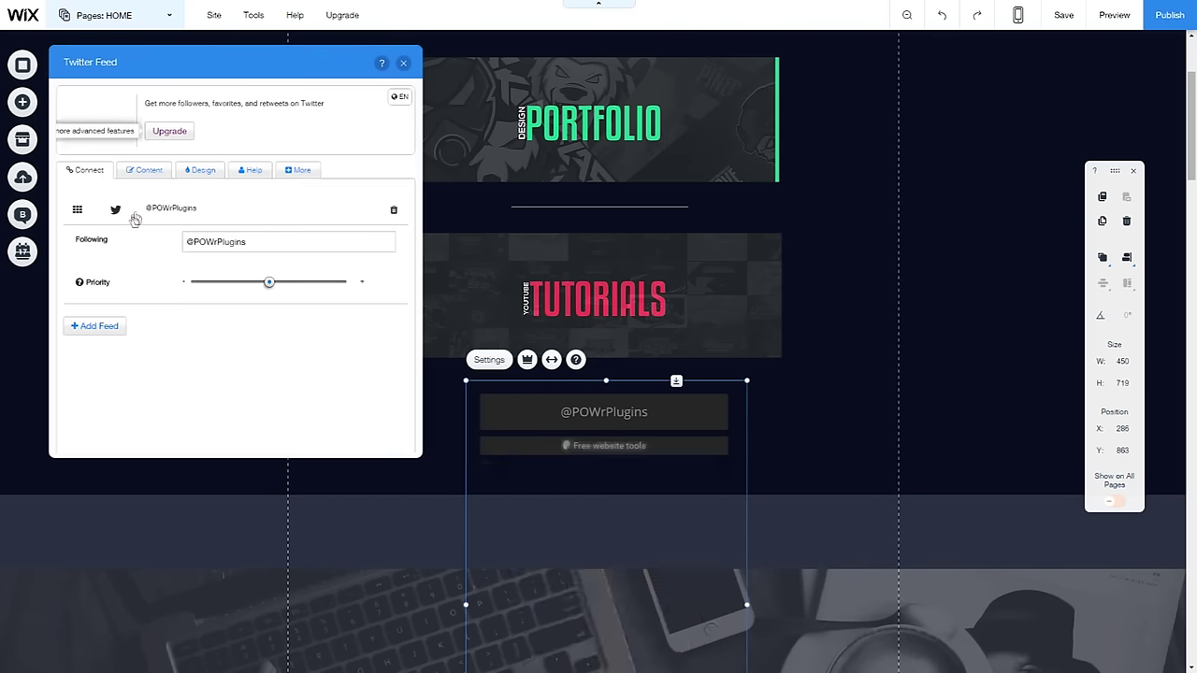
pyautogui.moveTo(254, 239); pyautogui.dragTo(163, 244)
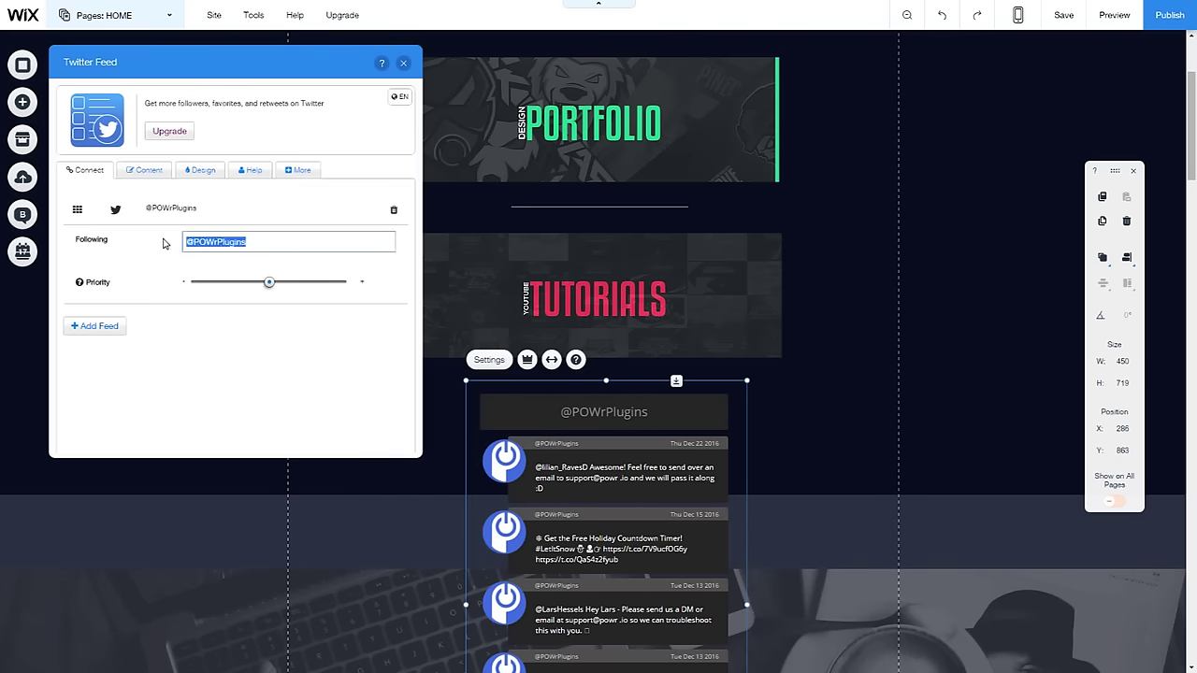
pyautogui.write('@sesohq')
pyautogui.click(821, 426)
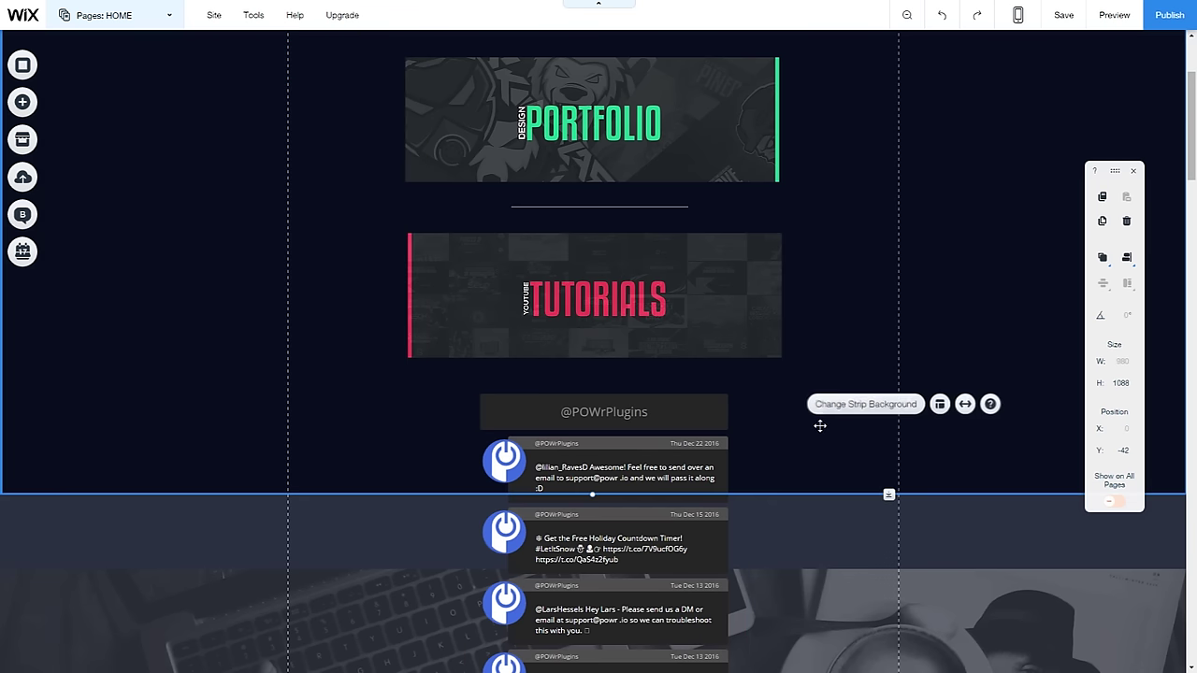
pyautogui.click(652, 445)
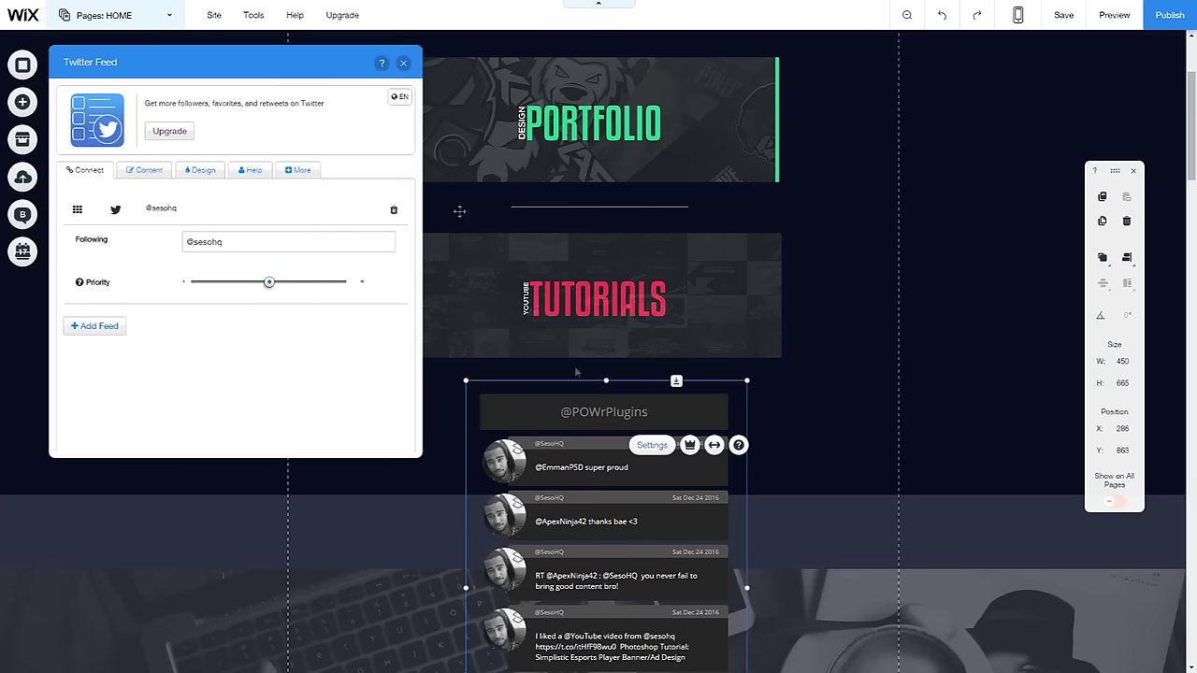
pyautogui.click(399, 64)
# Preview the home page to check the Twitter feed below the banners, and return to the editor
pyautogui.click(1115, 15)
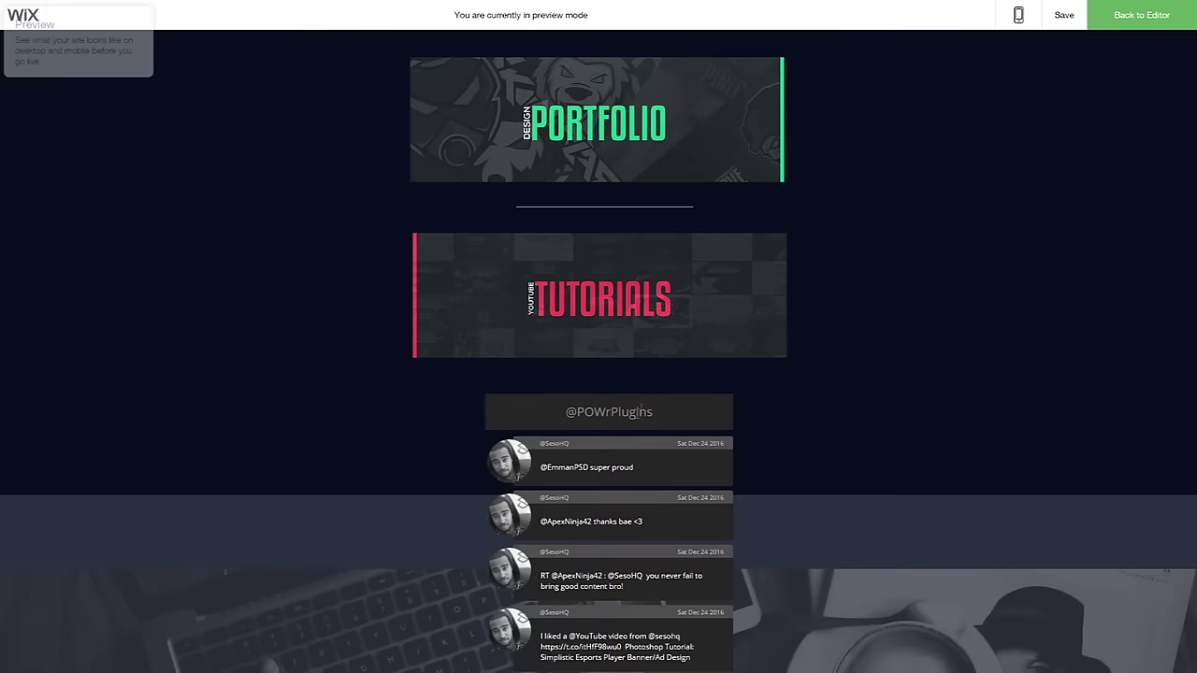
pyautogui.scroll(-2, 571, 449)
pyautogui.scroll(4, 604, 318)
pyautogui.scroll(-3, 601, 337)
pyautogui.scroll(3, 599, 350)
pyautogui.scroll(-3, 639, 392)
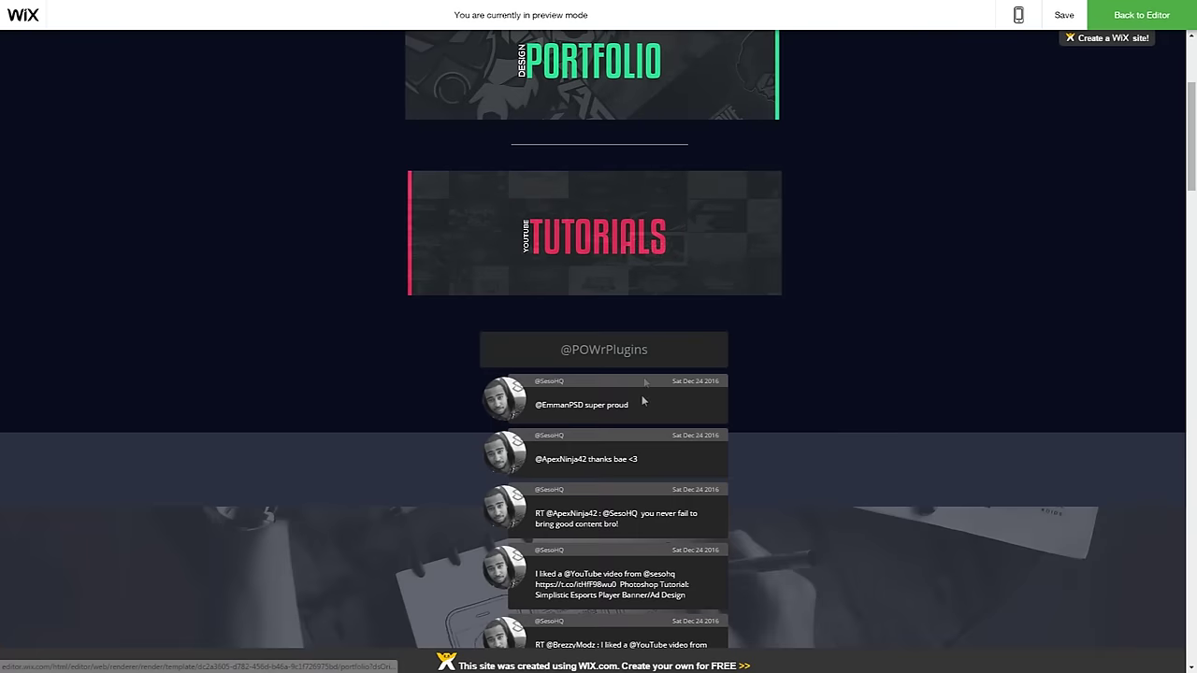
pyautogui.click(1141, 15)
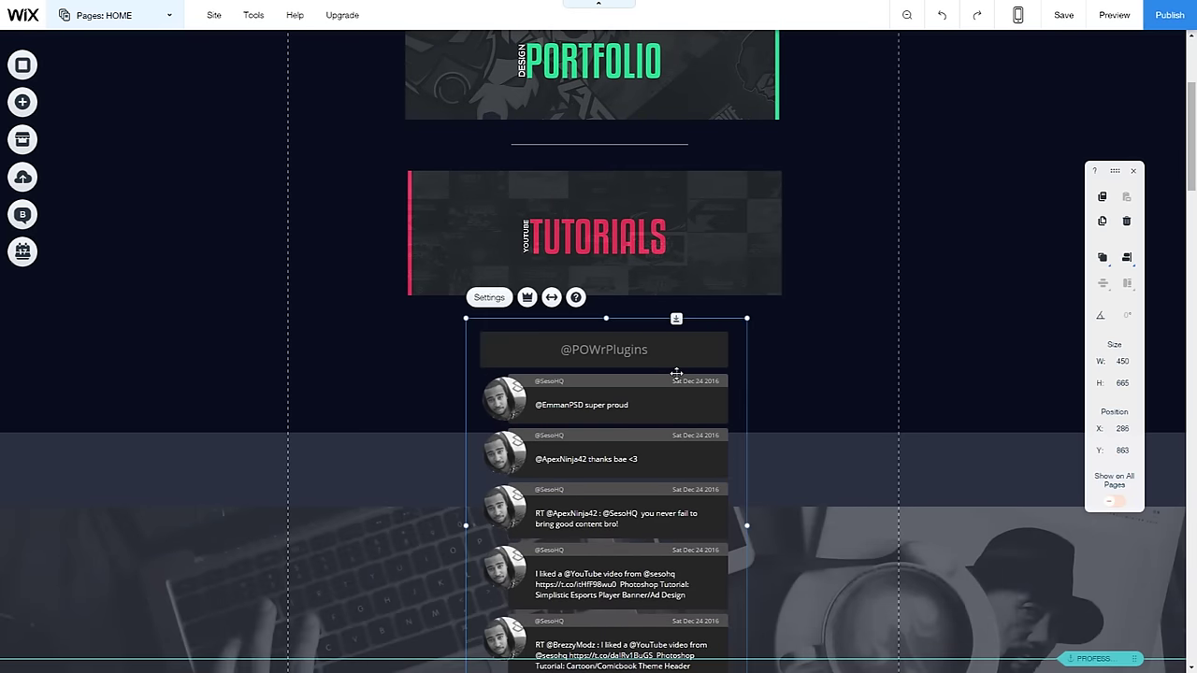
# Remove the Twitter feed from the home page
pyautogui.press('Escape')
pyautogui.scroll(3, 676, 372)
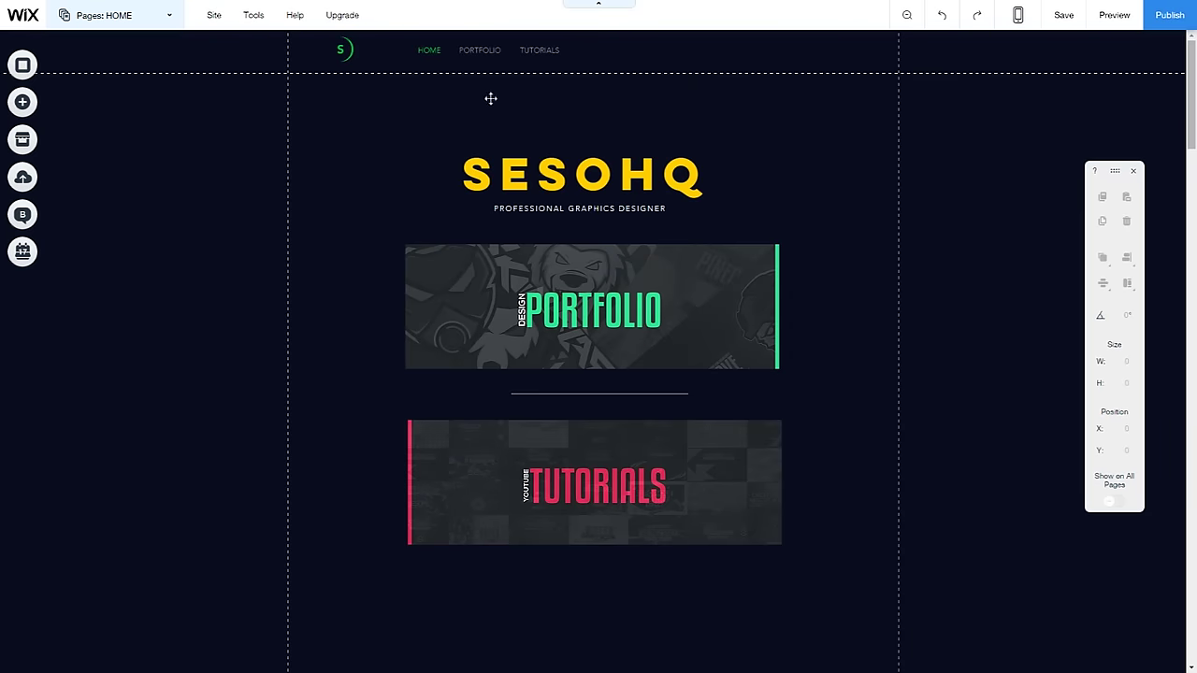
pyautogui.scroll(-2, 739, 234)
pyautogui.scroll(2, 524, 131)
# Open the PORTFOLIO page and set its page design to the themed No Color option
pyautogui.click(134, 13)
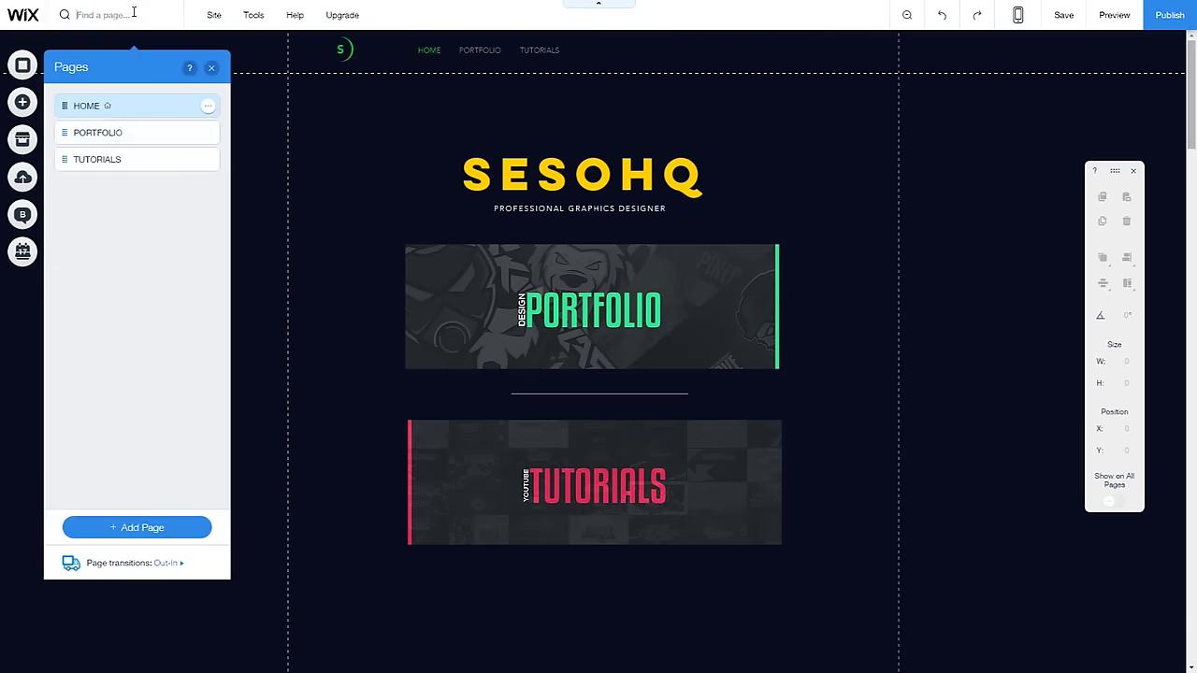
pyautogui.click(92, 133)
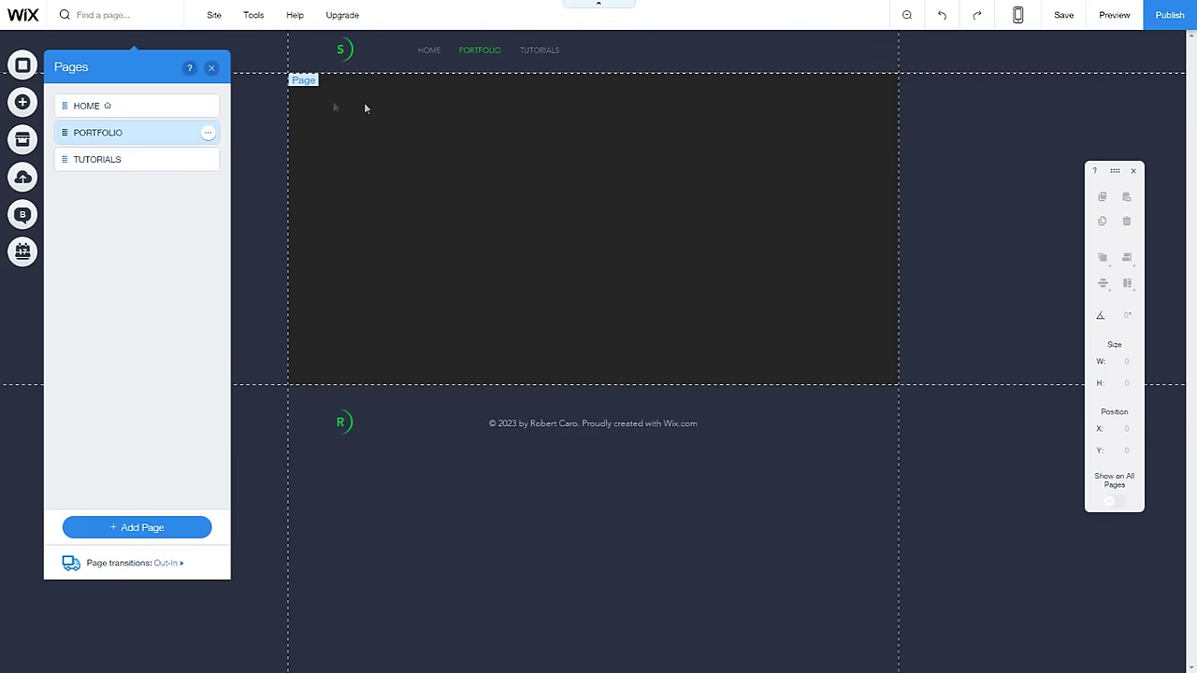
pyautogui.click(448, 174)
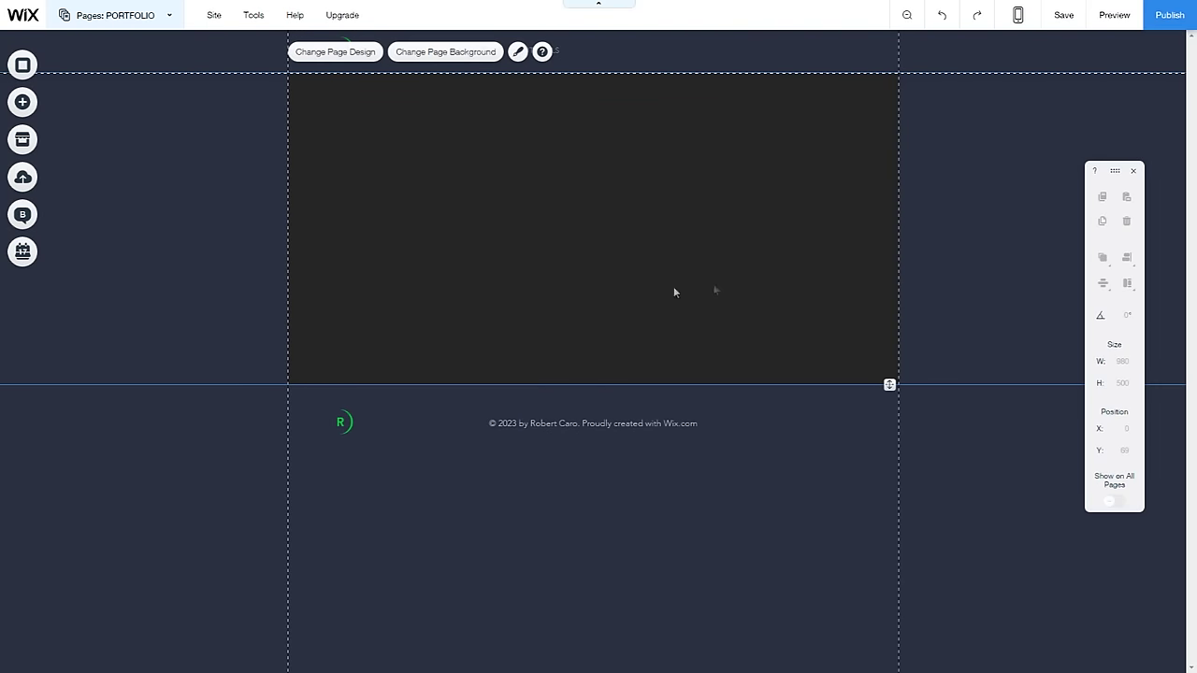
pyautogui.click(357, 55)
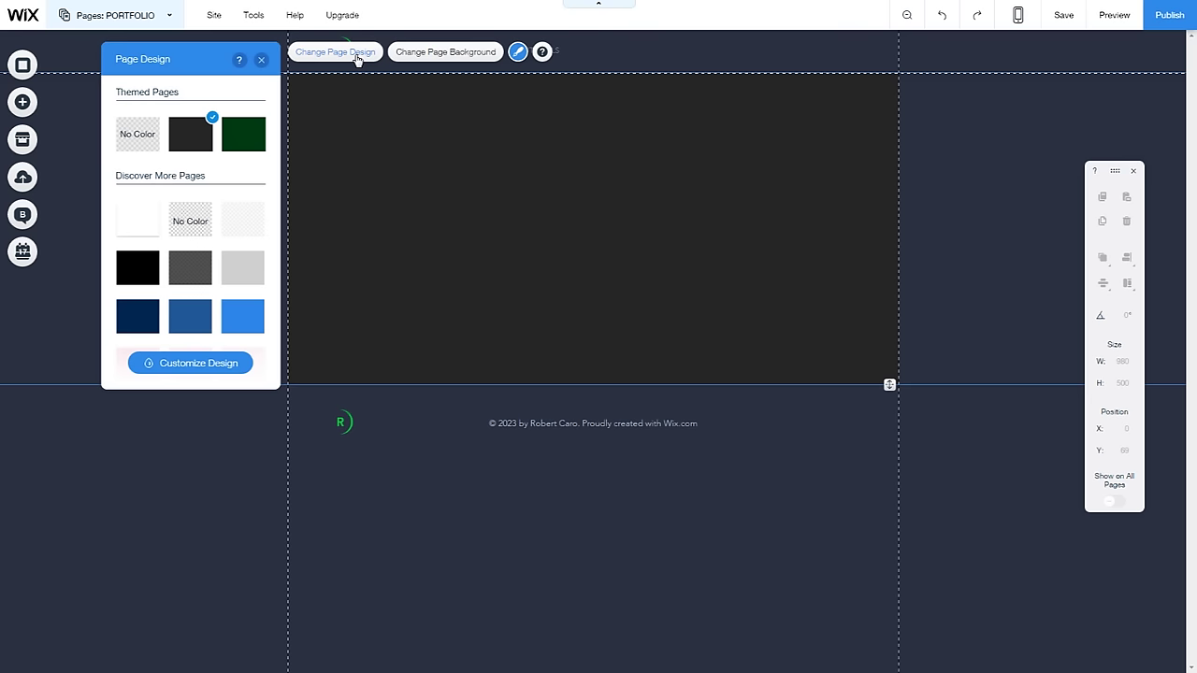
pyautogui.click(149, 139)
pyautogui.click(150, 140)
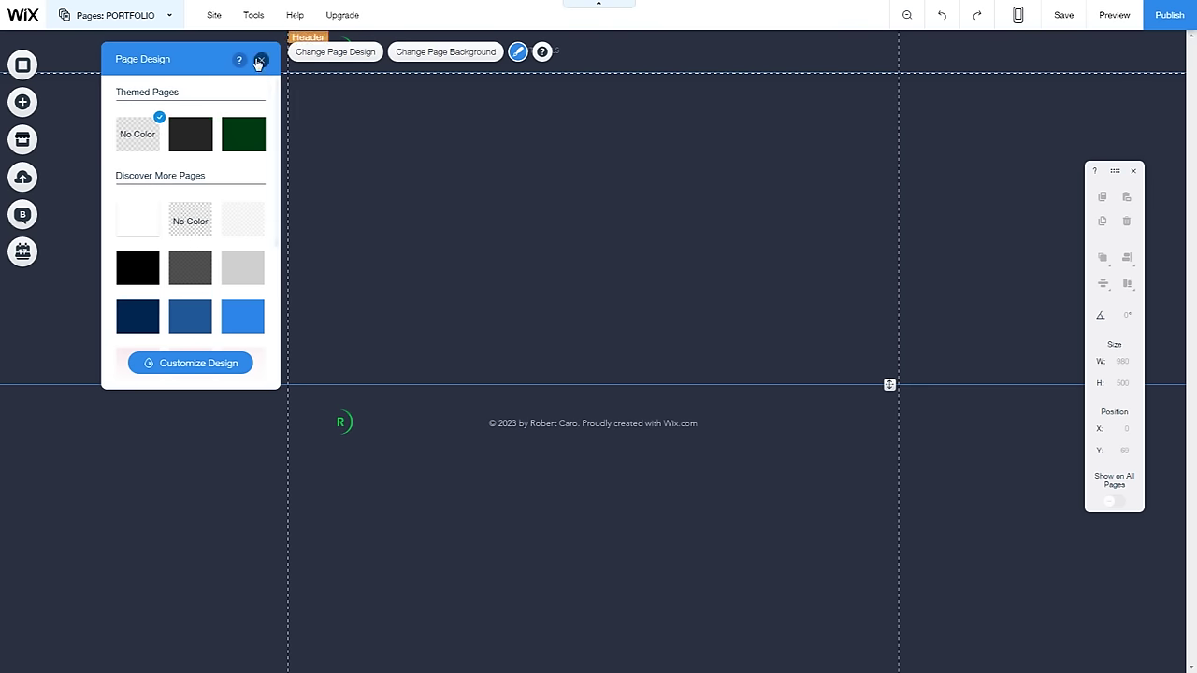
pyautogui.click(259, 61)
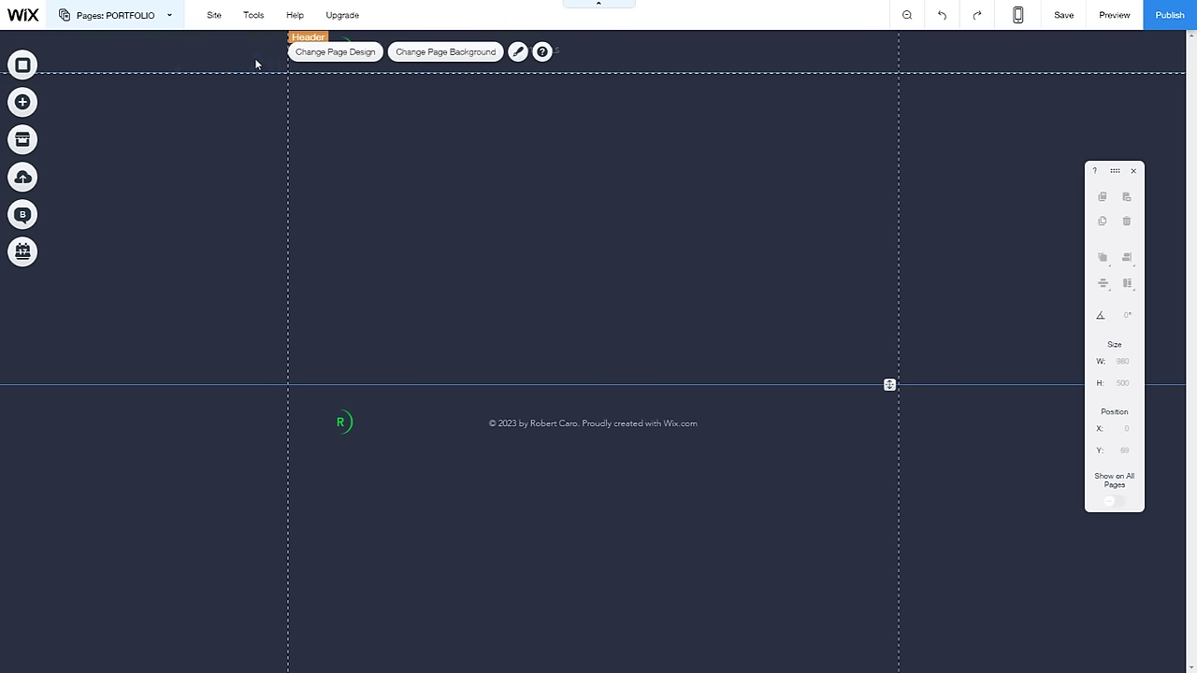
# Add another Wix Pro Gallery to the PORTFOLIO page and move it up directly below the header
pyautogui.click(11, 105)
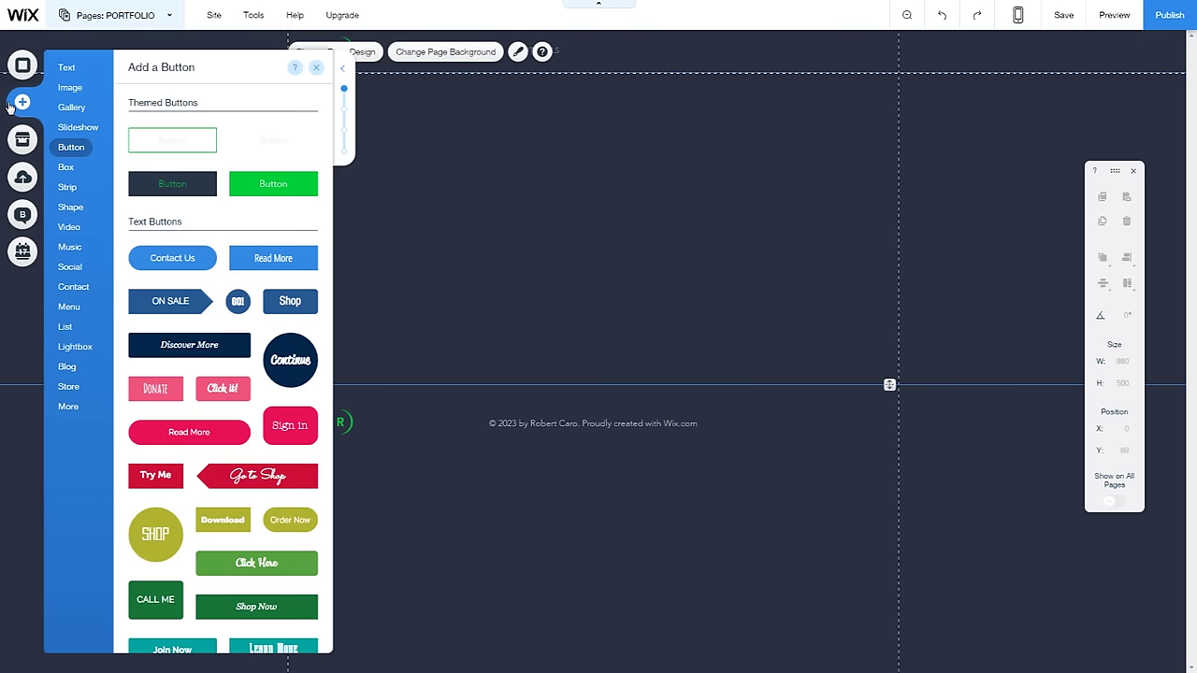
pyautogui.moveTo(70, 111)
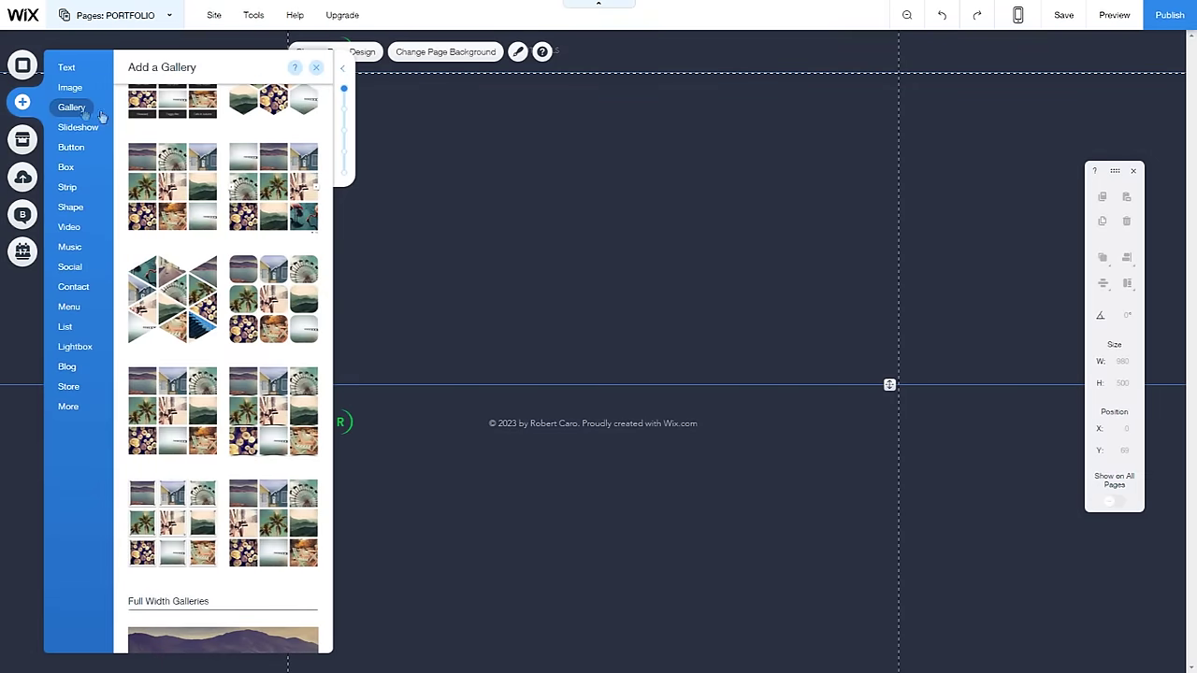
pyautogui.moveTo(345, 114)
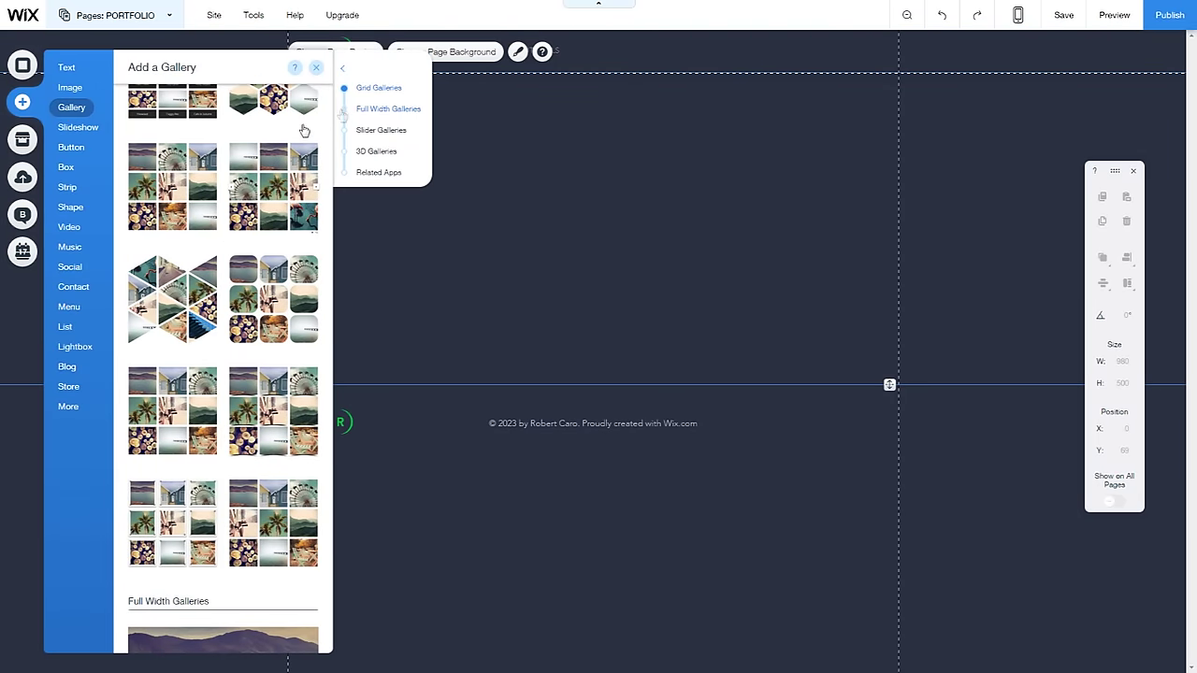
pyautogui.scroll(-10, 256, 256)
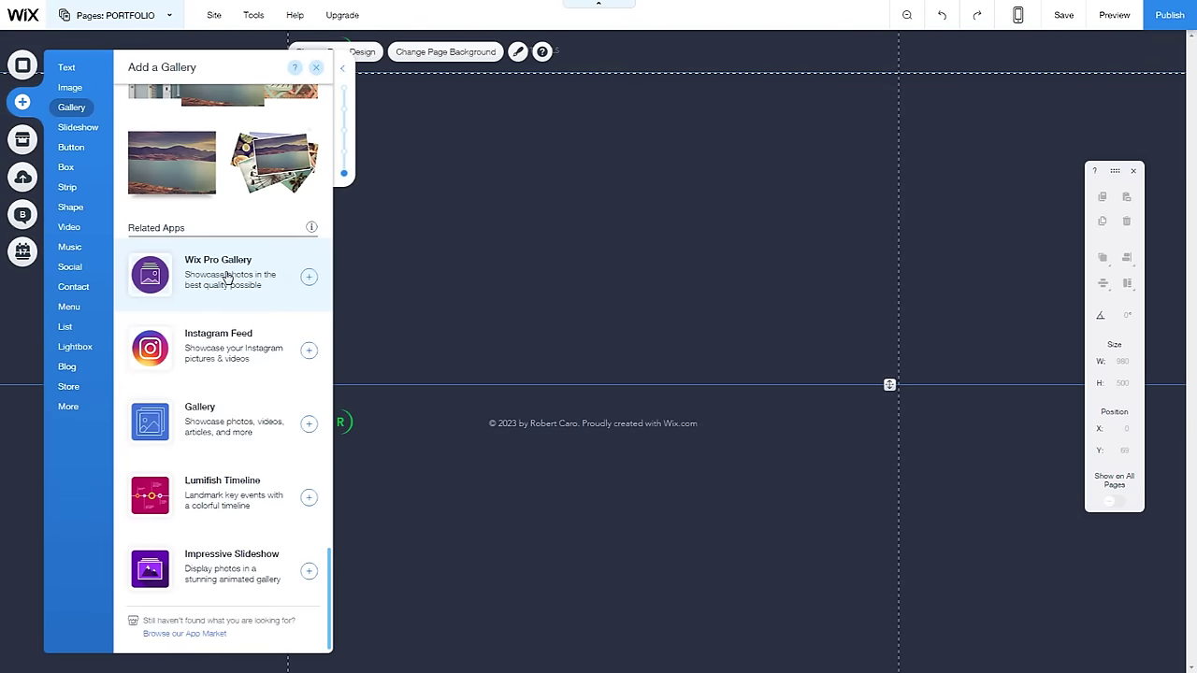
pyautogui.click(225, 276)
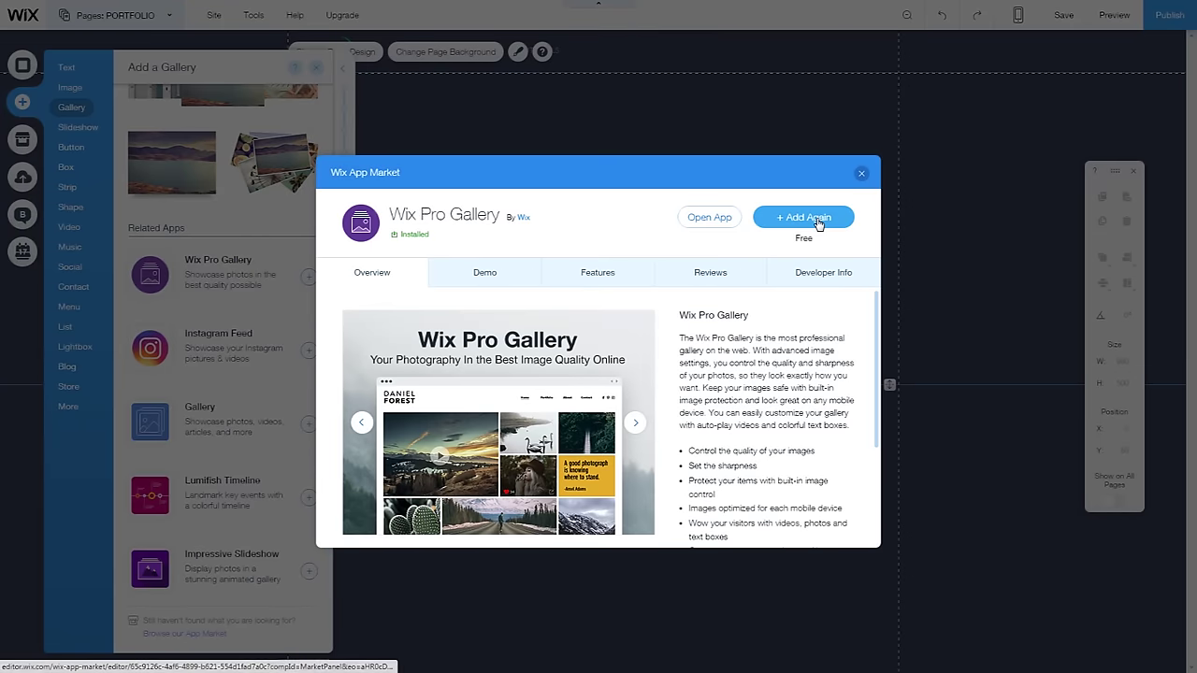
pyautogui.click(816, 218)
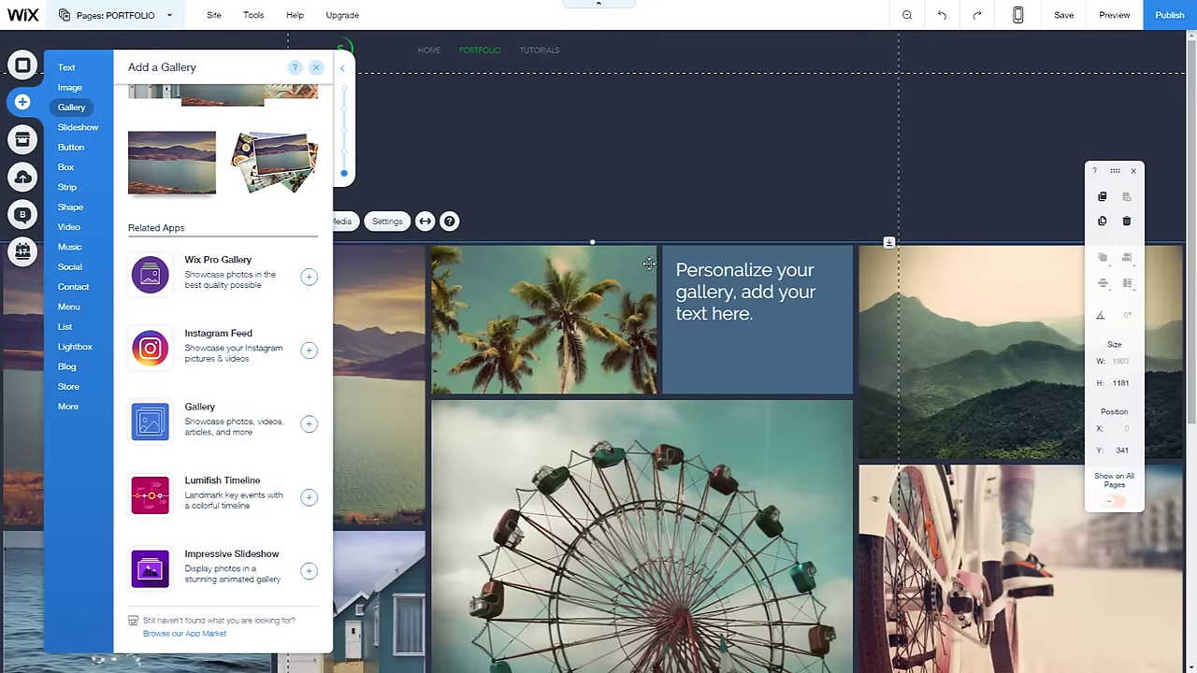
pyautogui.moveTo(648, 264); pyautogui.dragTo(648, 87)
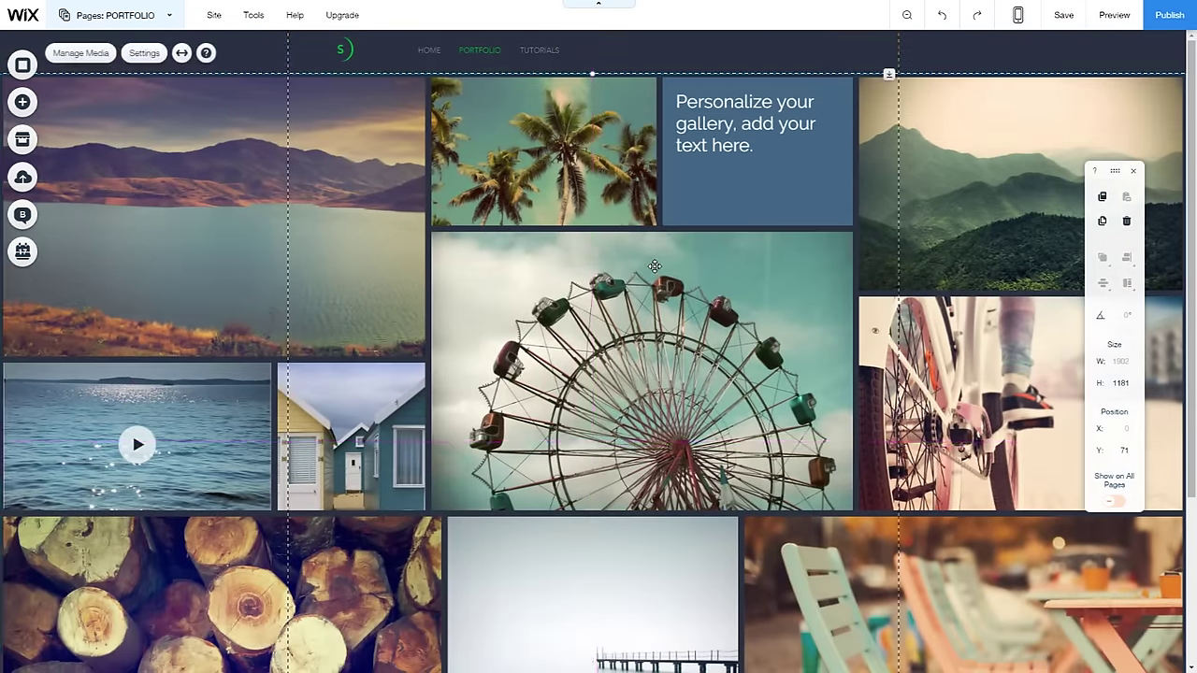
# Set the spacing between the gallery's images to 0 in its layout settings
pyautogui.scroll(-3, 653, 295)
pyautogui.click(644, 191)
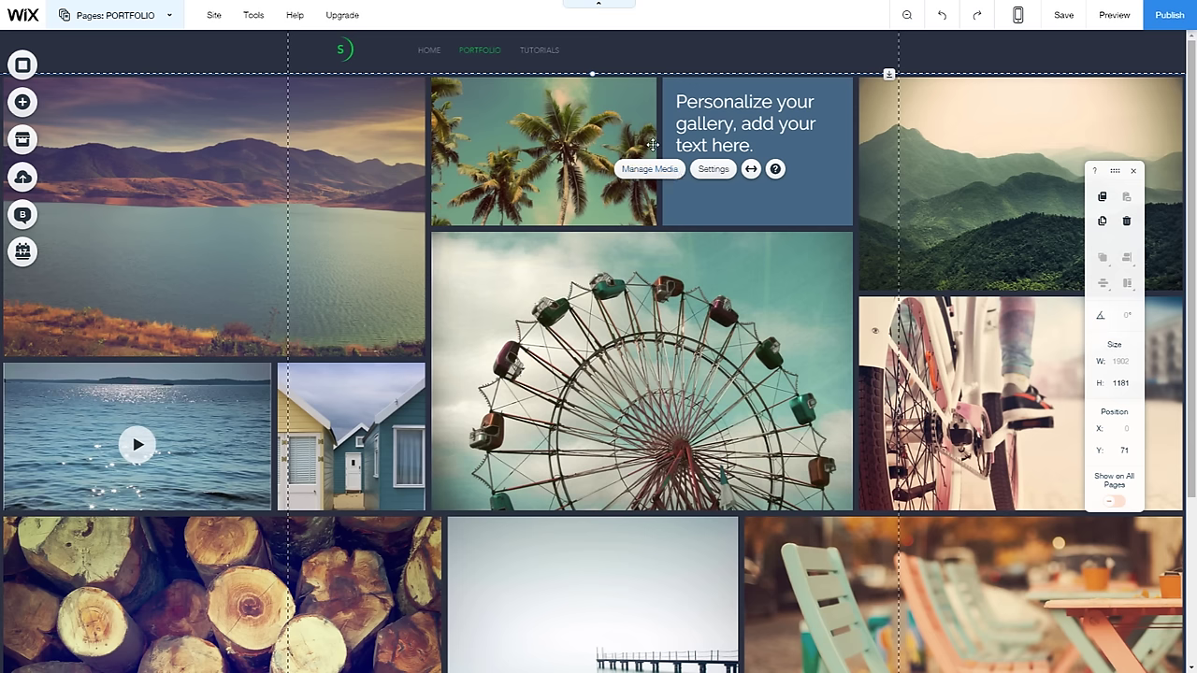
pyautogui.click(712, 171)
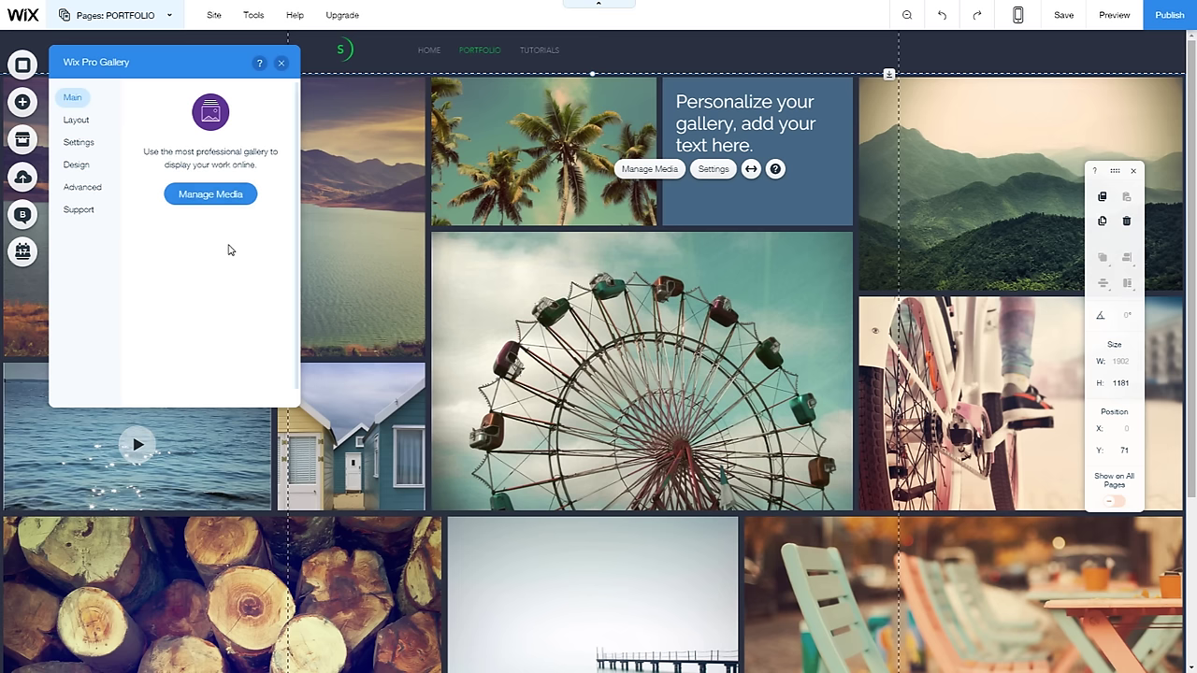
pyautogui.click(81, 118)
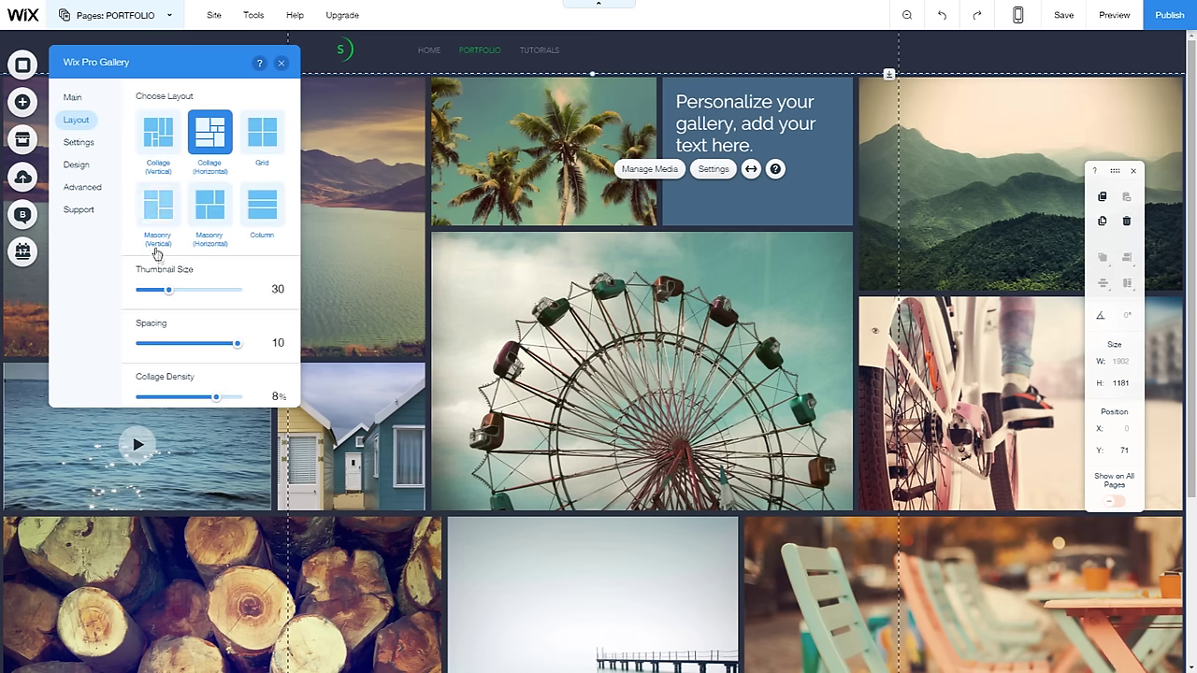
pyautogui.moveTo(201, 348); pyautogui.dragTo(128, 345)
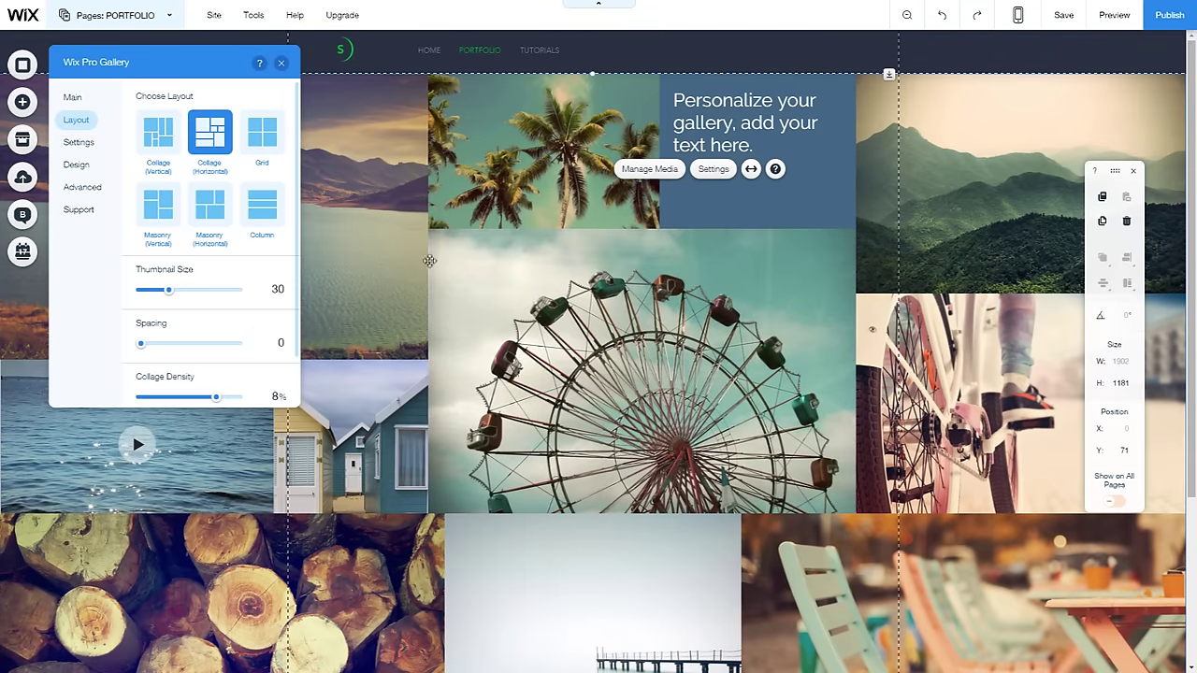
# Try a thumbnail size of 15 for the gallery, and set it to 20 instead
pyautogui.moveTo(168, 290)
pyautogui.mouseDown()
pyautogui.moveTo(214, 293)
pyautogui.moveTo(140, 293)
pyautogui.moveTo(150, 294)
pyautogui.mouseUp()
pyautogui.click(160, 291)
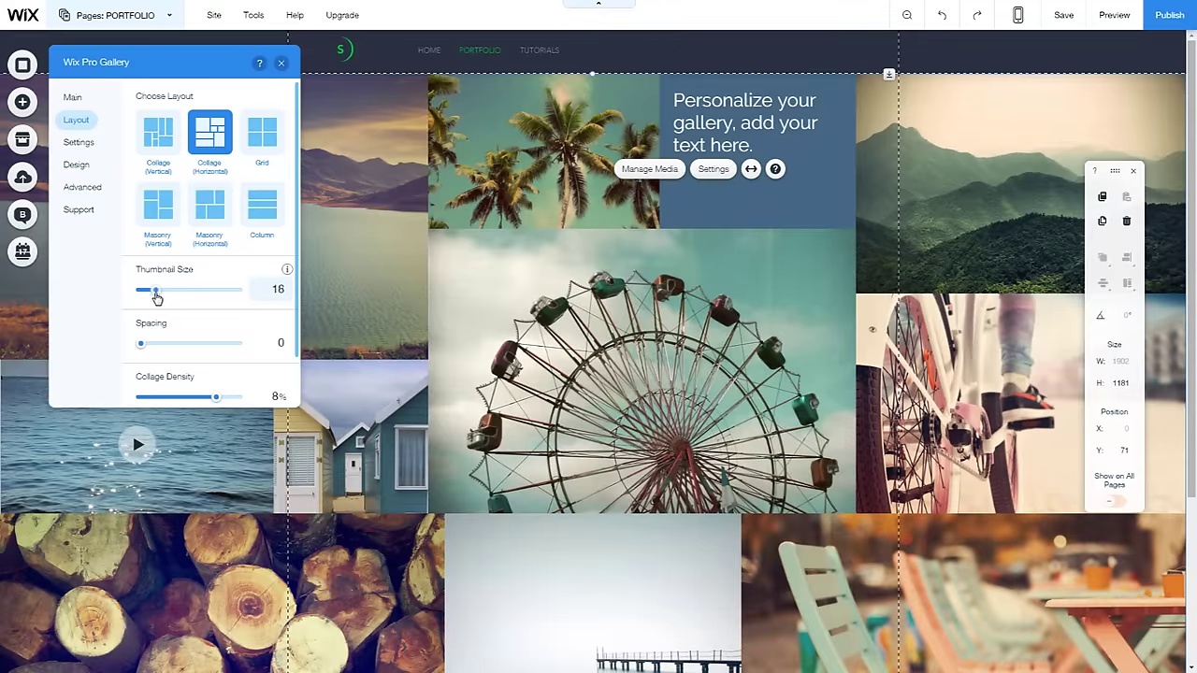
pyautogui.moveTo(154, 297); pyautogui.dragTo(153, 298)
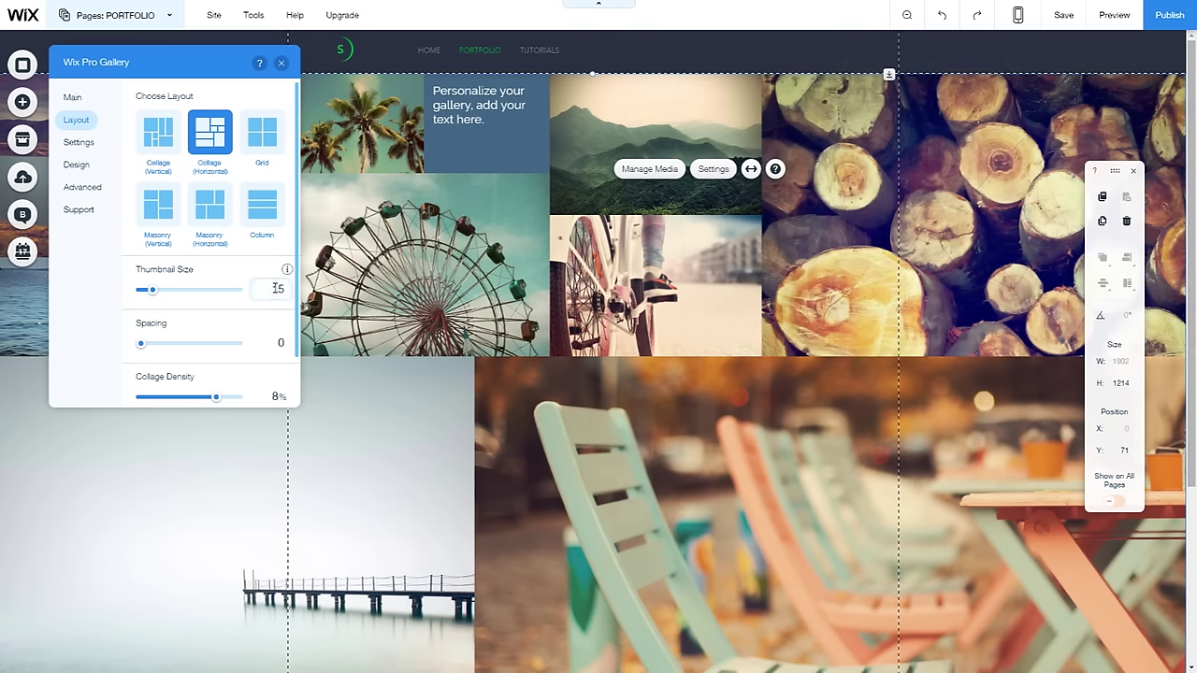
pyautogui.click(277, 291)
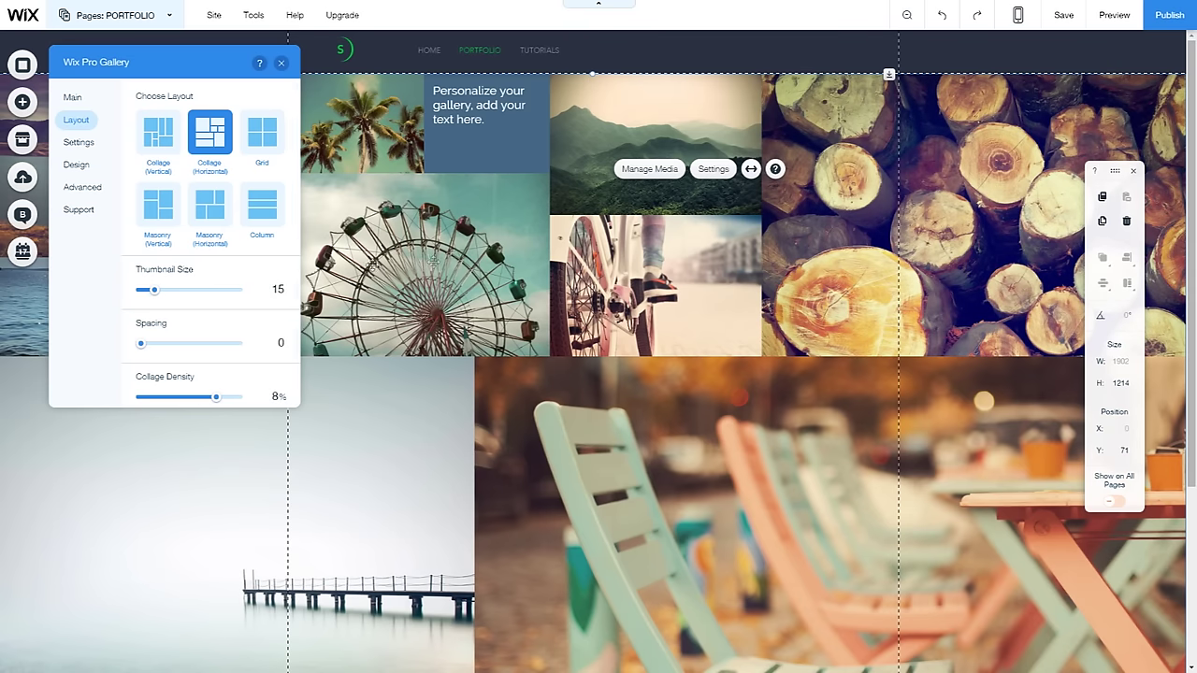
pyautogui.click(271, 289)
pyautogui.write('20')
pyautogui.press('Return')
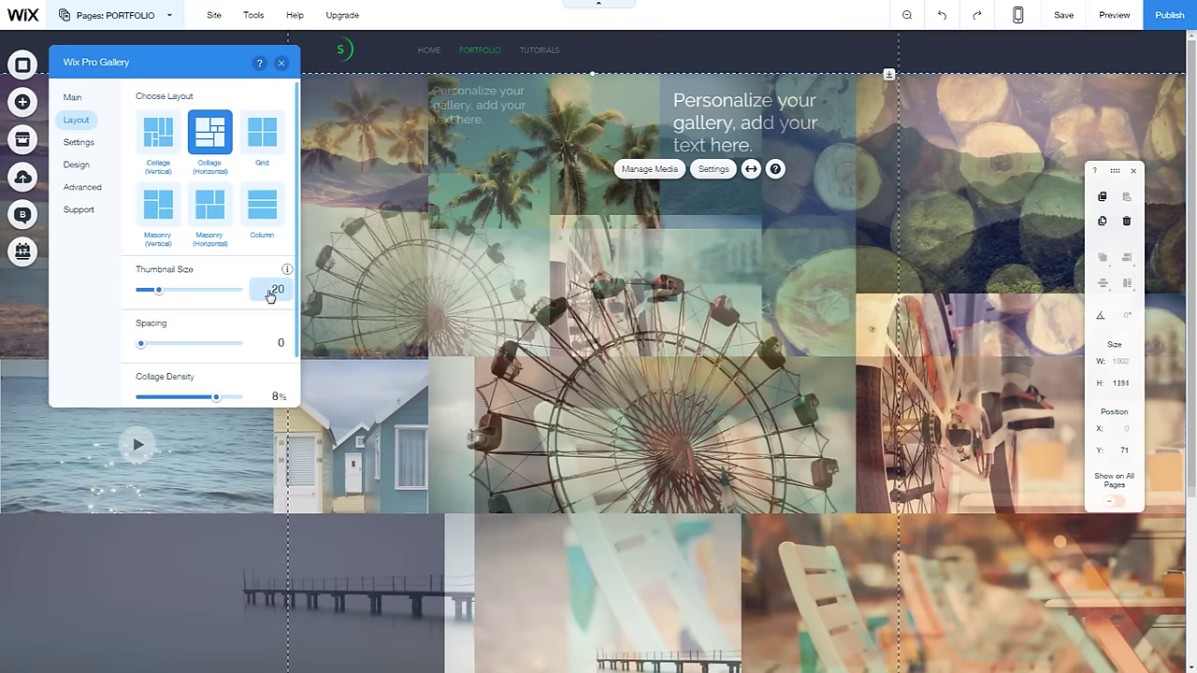
# Try the Grid, Column and Masonry (Horizontal) layouts for the gallery, and return it to Collage (Horizontal)
pyautogui.scroll(-1, 245, 288)
pyautogui.scroll(1, 239, 295)
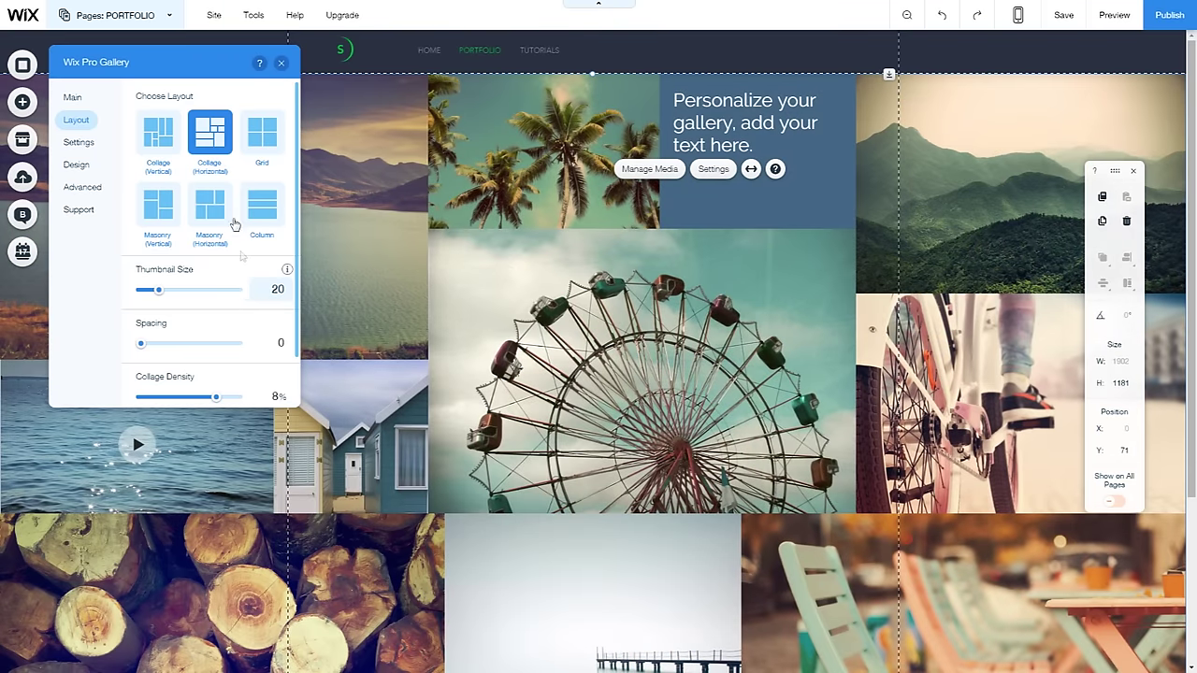
pyautogui.click(258, 139)
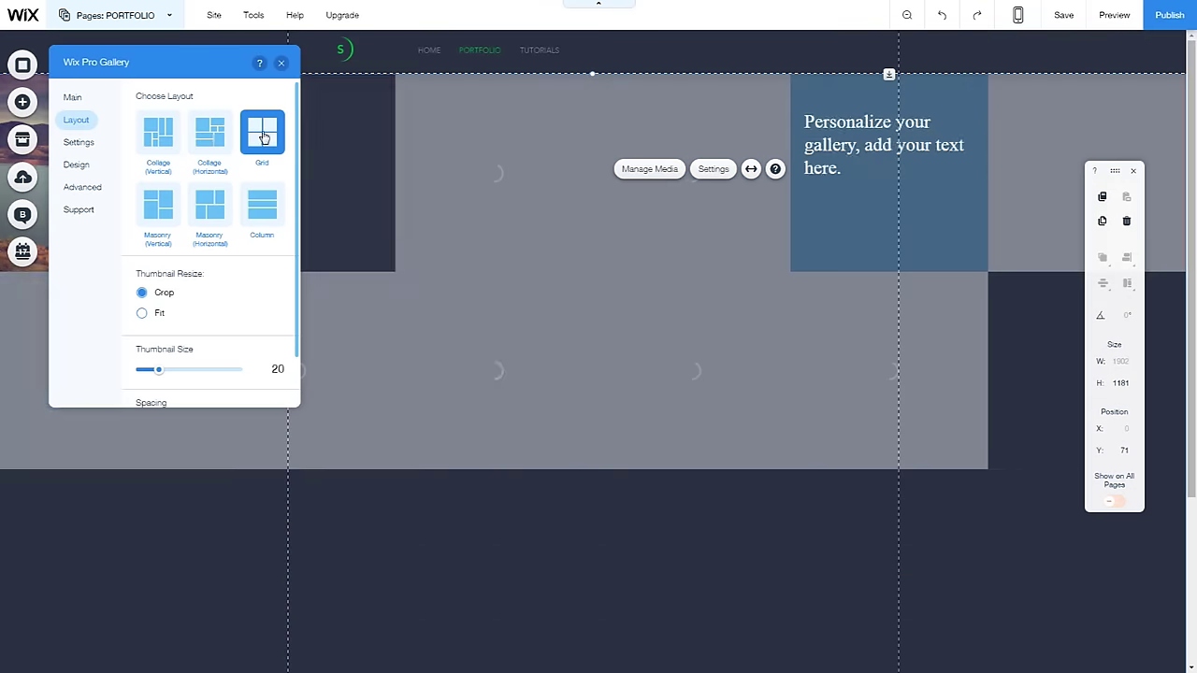
pyautogui.click(255, 224)
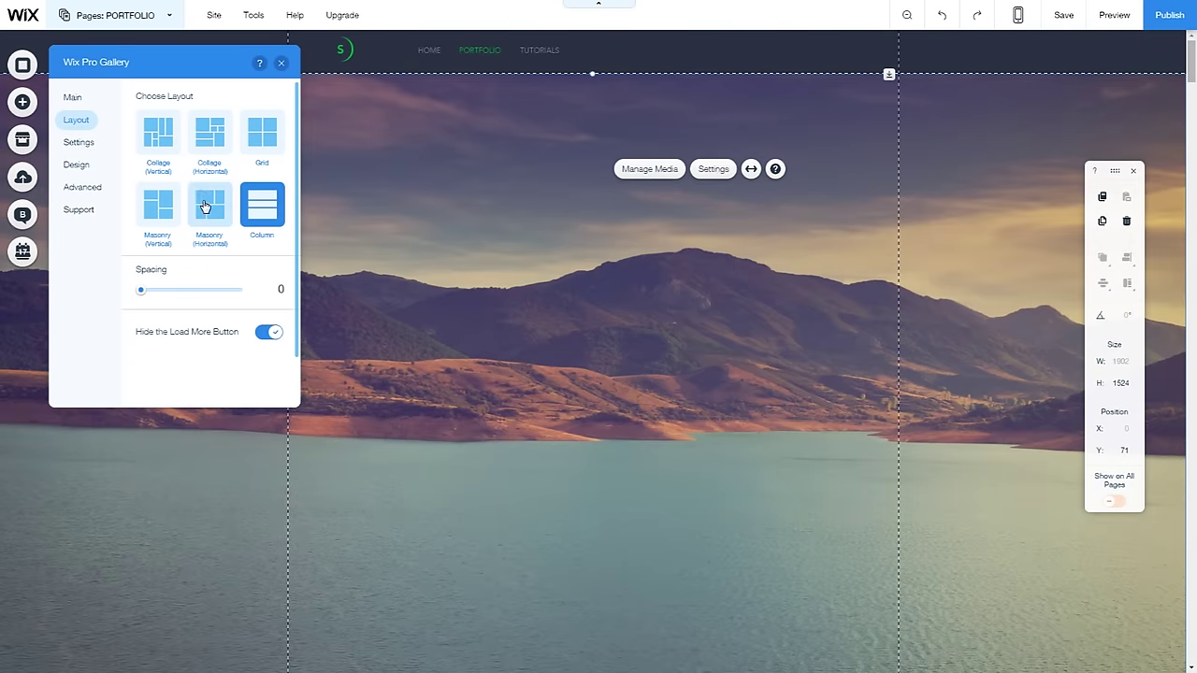
pyautogui.click(210, 203)
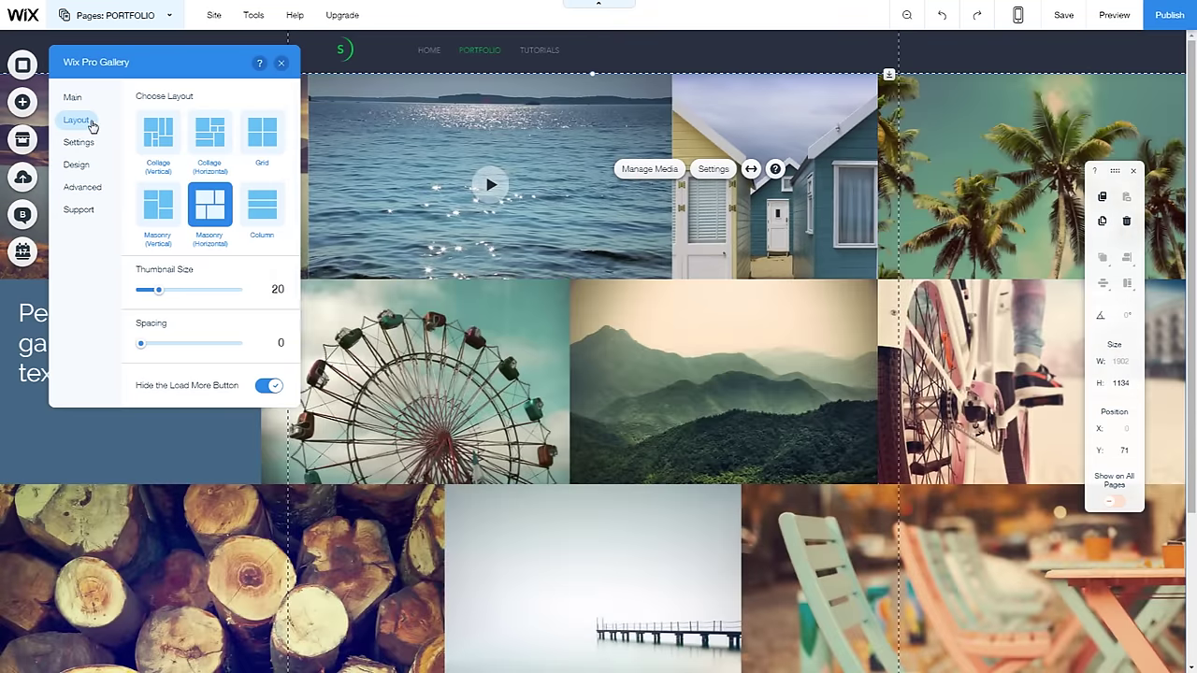
pyautogui.click(229, 148)
# Enable downloads for the gallery's items, check its design options, and close the gallery settings
pyautogui.click(78, 142)
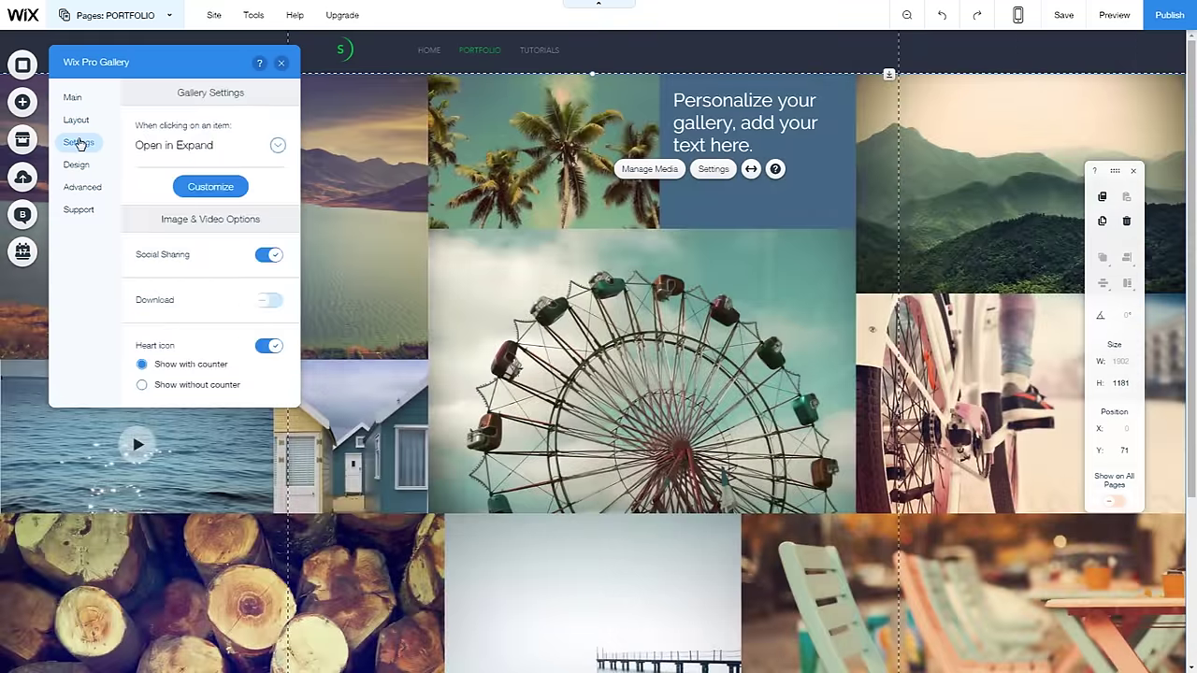
pyautogui.click(265, 302)
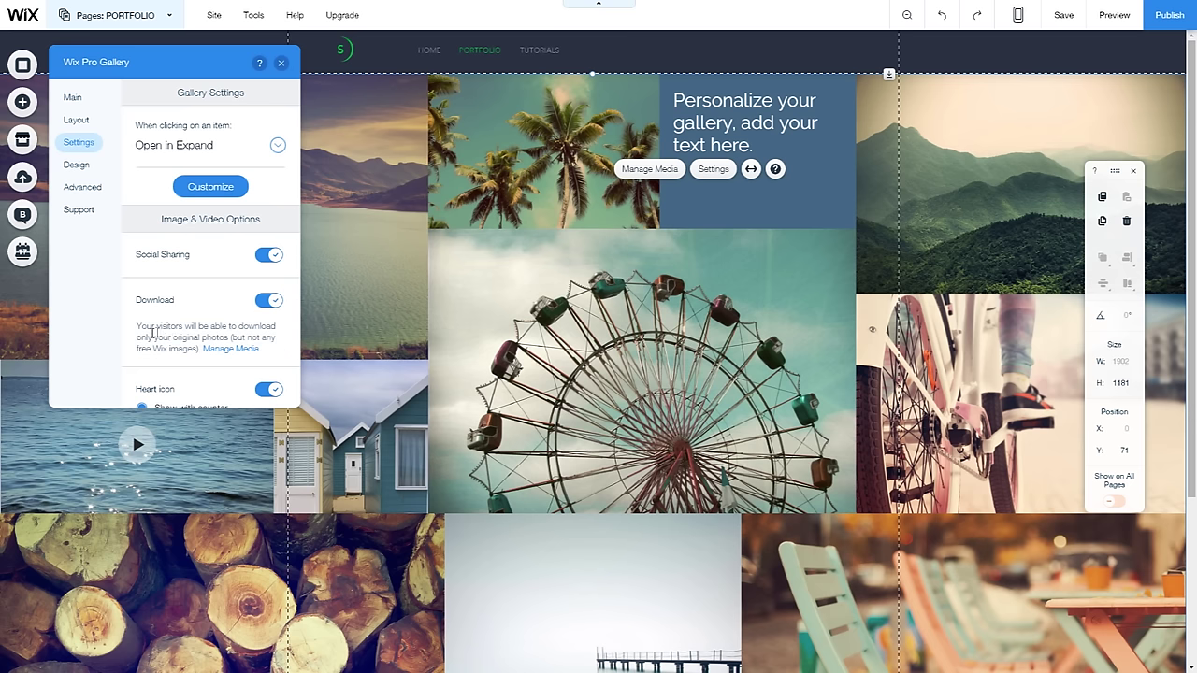
pyautogui.click(86, 172)
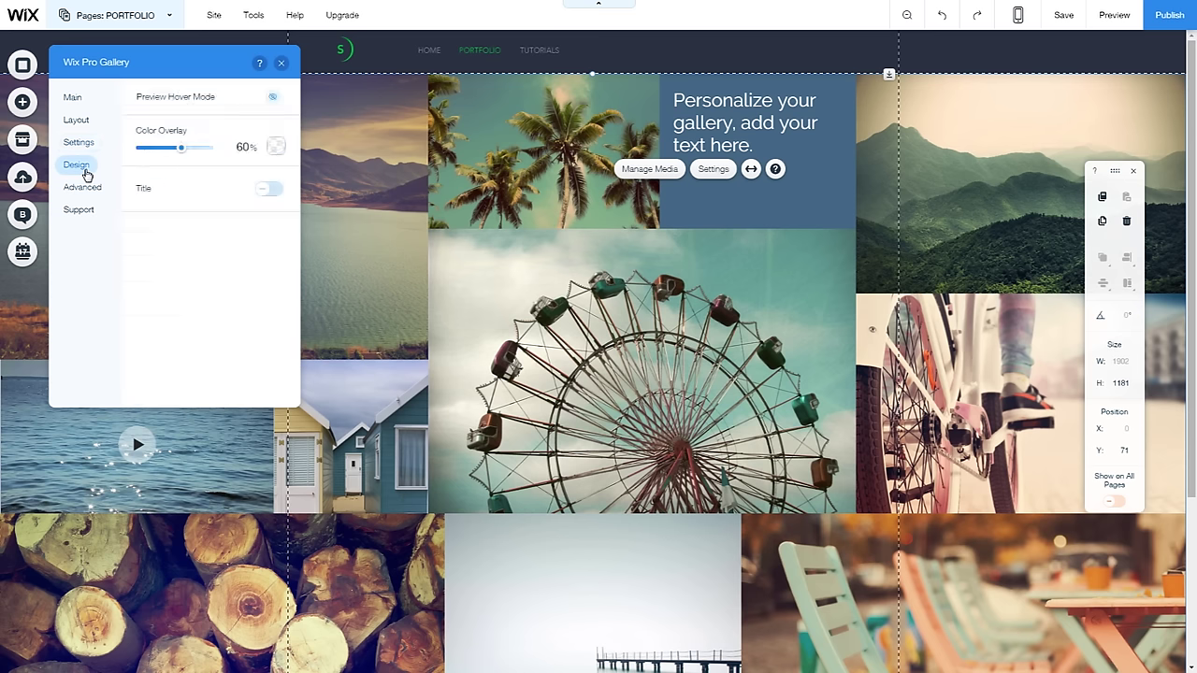
pyautogui.click(281, 66)
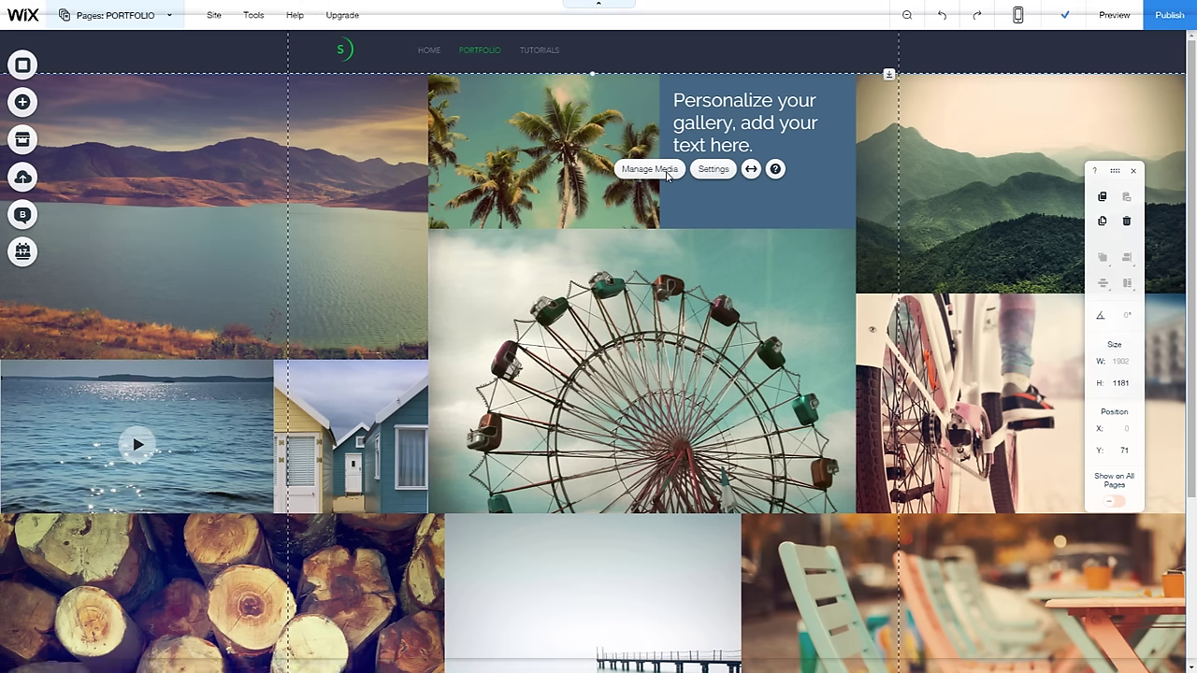
# Remove all the sample images, the video and the text item from the PORTFOLIO gallery's media
pyautogui.click(649, 169)
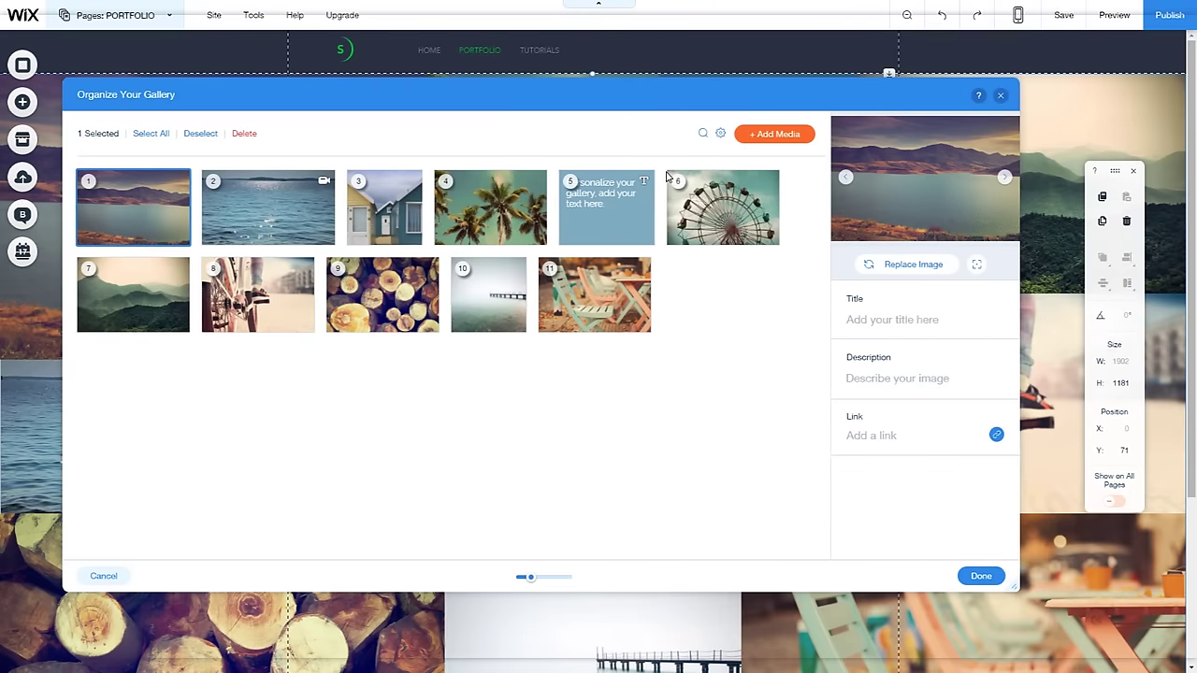
pyautogui.moveTo(178, 239)
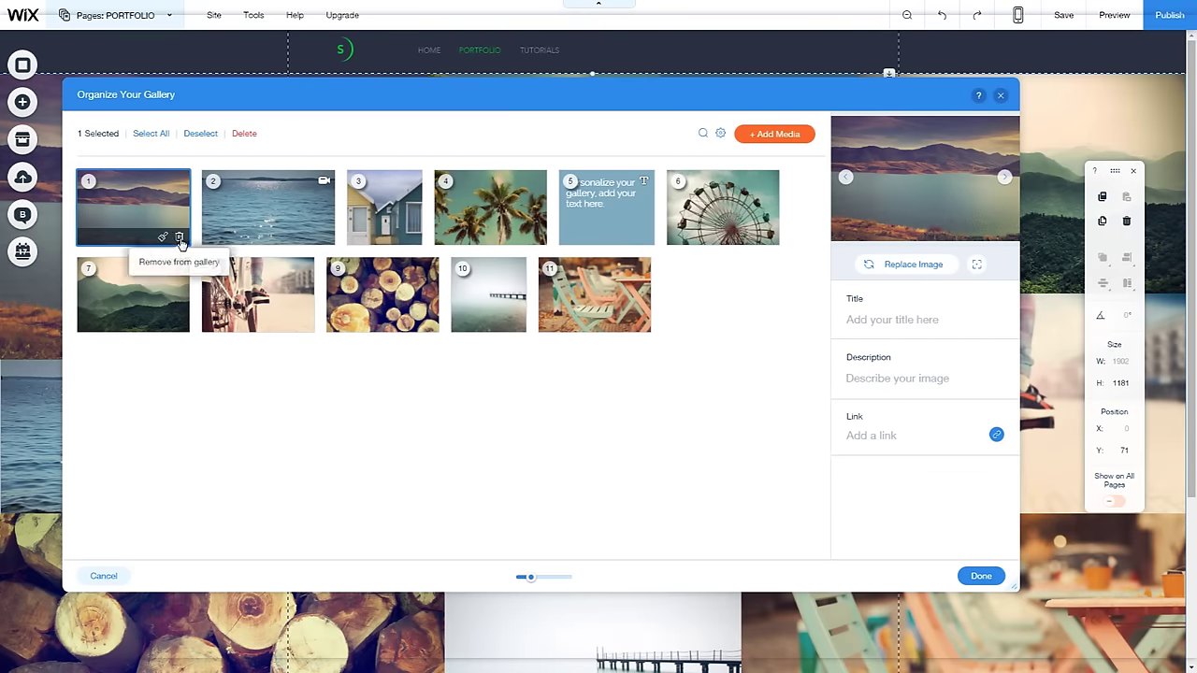
pyautogui.click(180, 237)
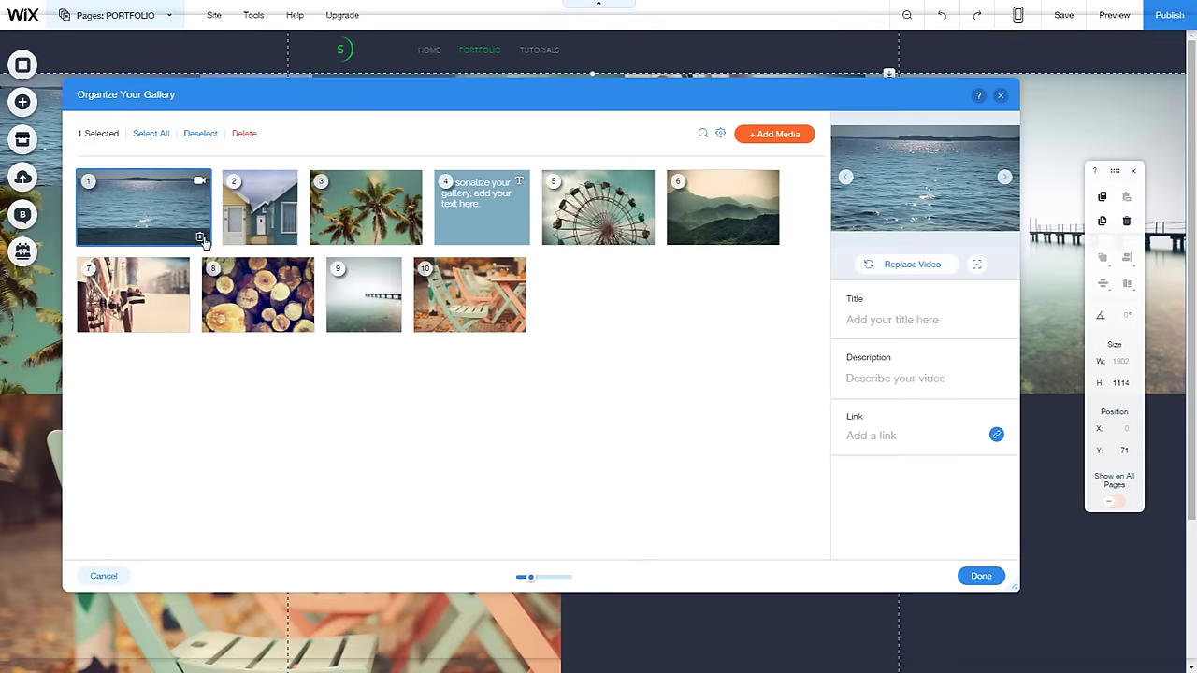
pyautogui.click(198, 237)
pyautogui.click(239, 225)
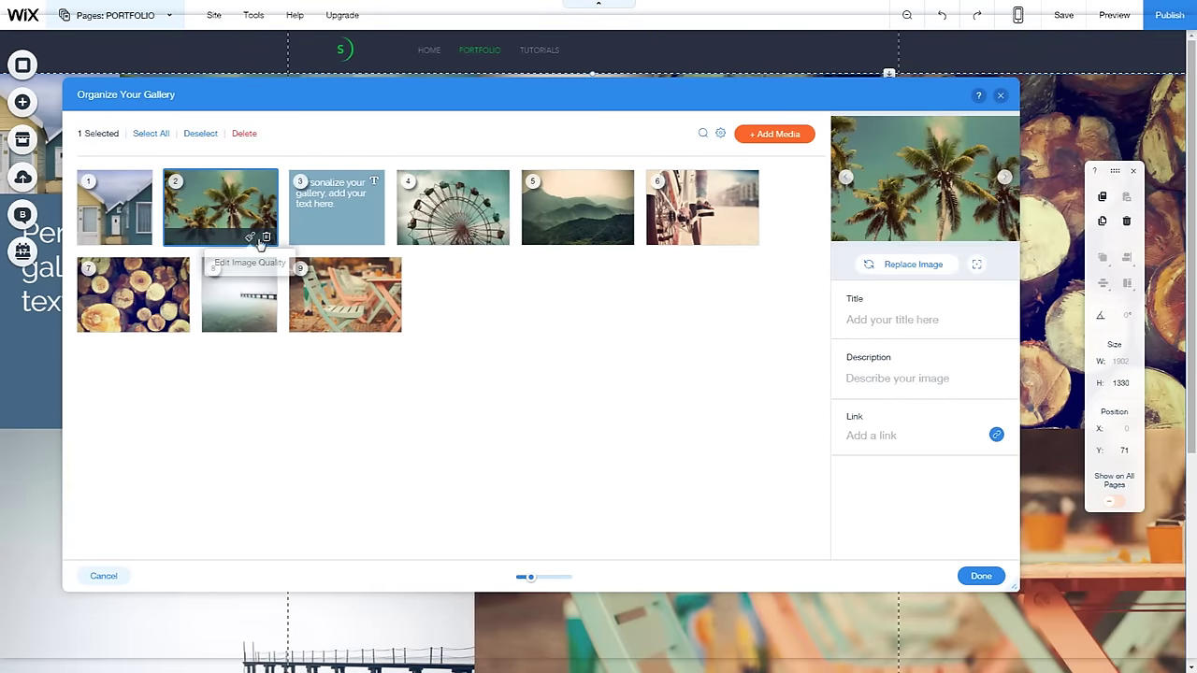
pyautogui.click(149, 208)
pyautogui.keyDown('shift'); pyautogui.click(341, 295); pyautogui.keyUp('shift')
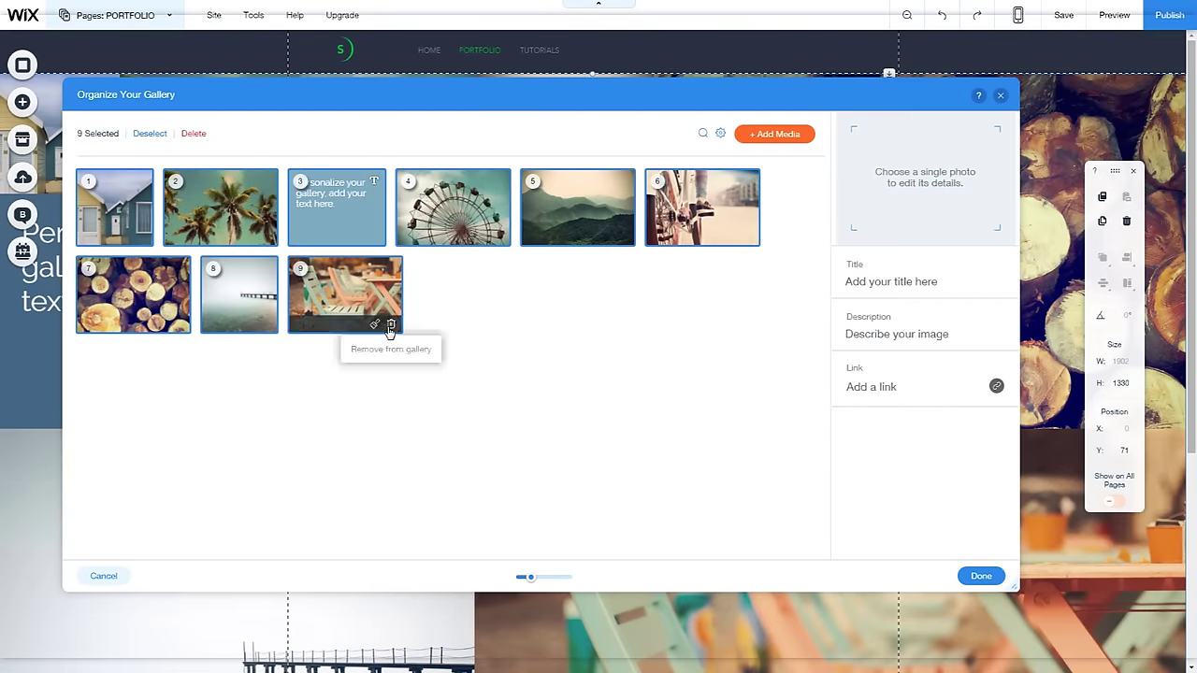
pyautogui.click(390, 323)
pyautogui.click(267, 324)
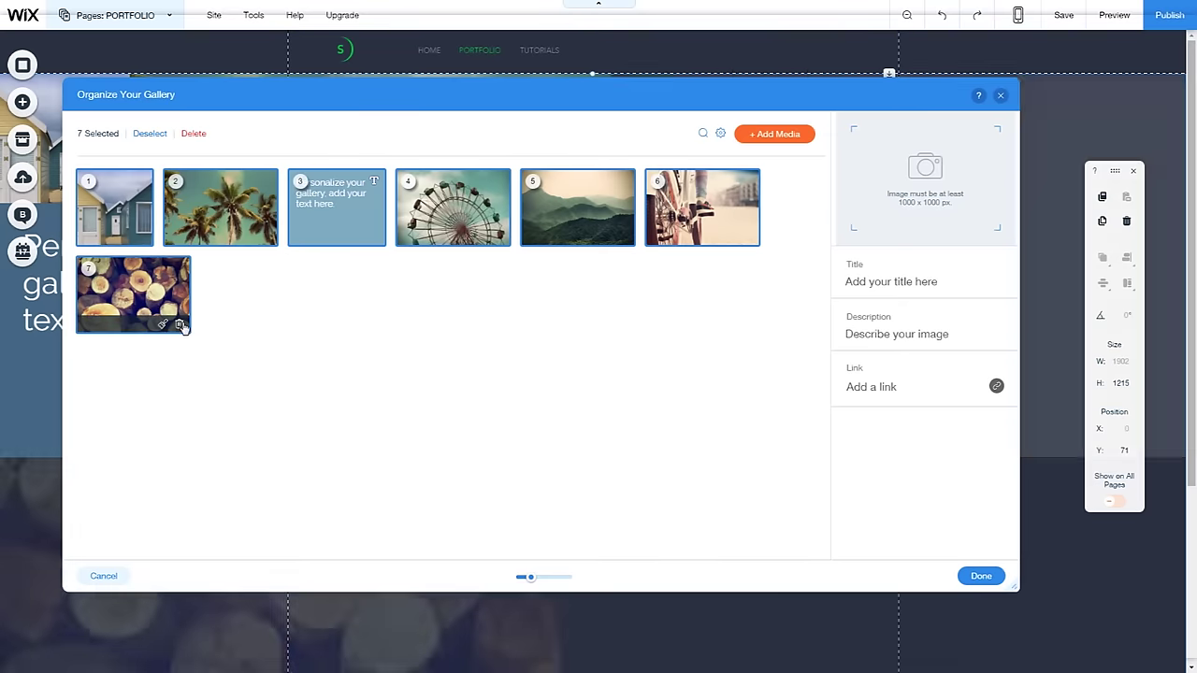
pyautogui.click(182, 323)
pyautogui.click(146, 239)
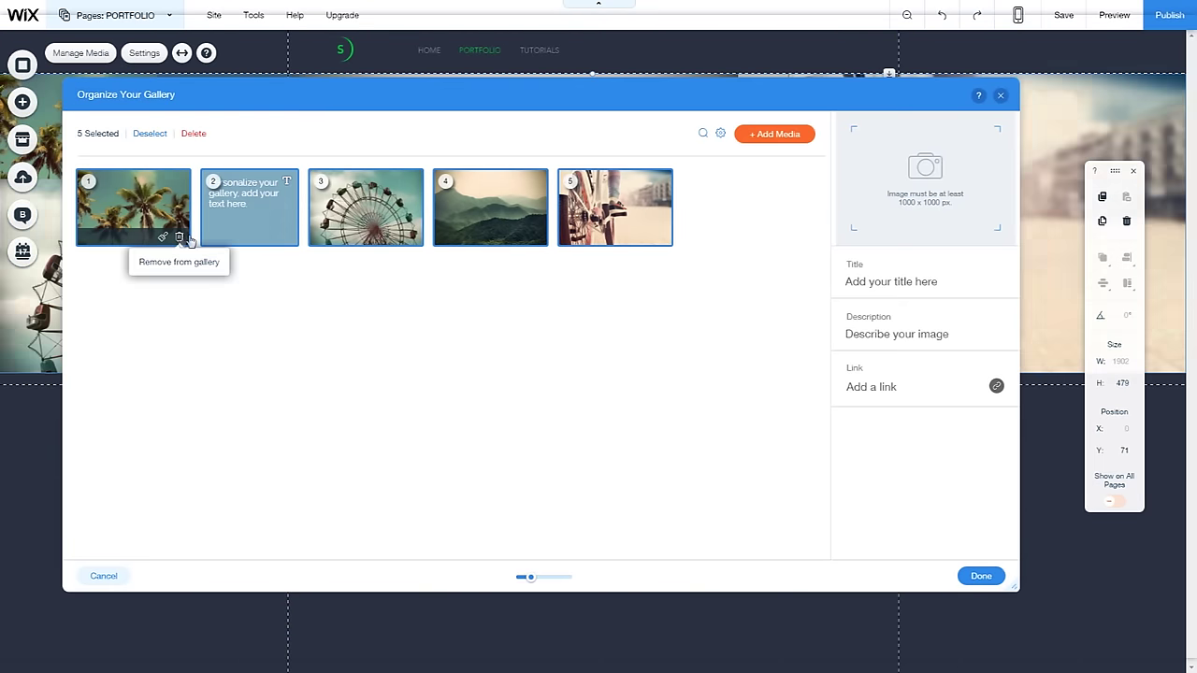
pyautogui.click(171, 239)
pyautogui.click(166, 237)
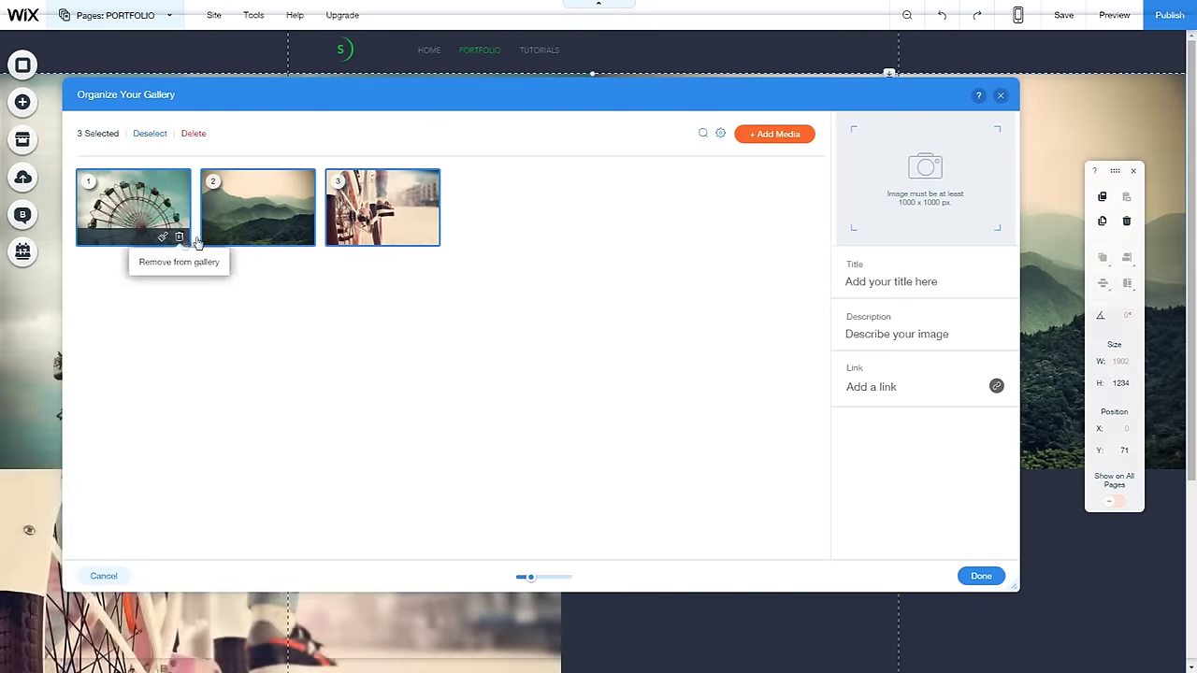
pyautogui.click(186, 240)
pyautogui.click(184, 241)
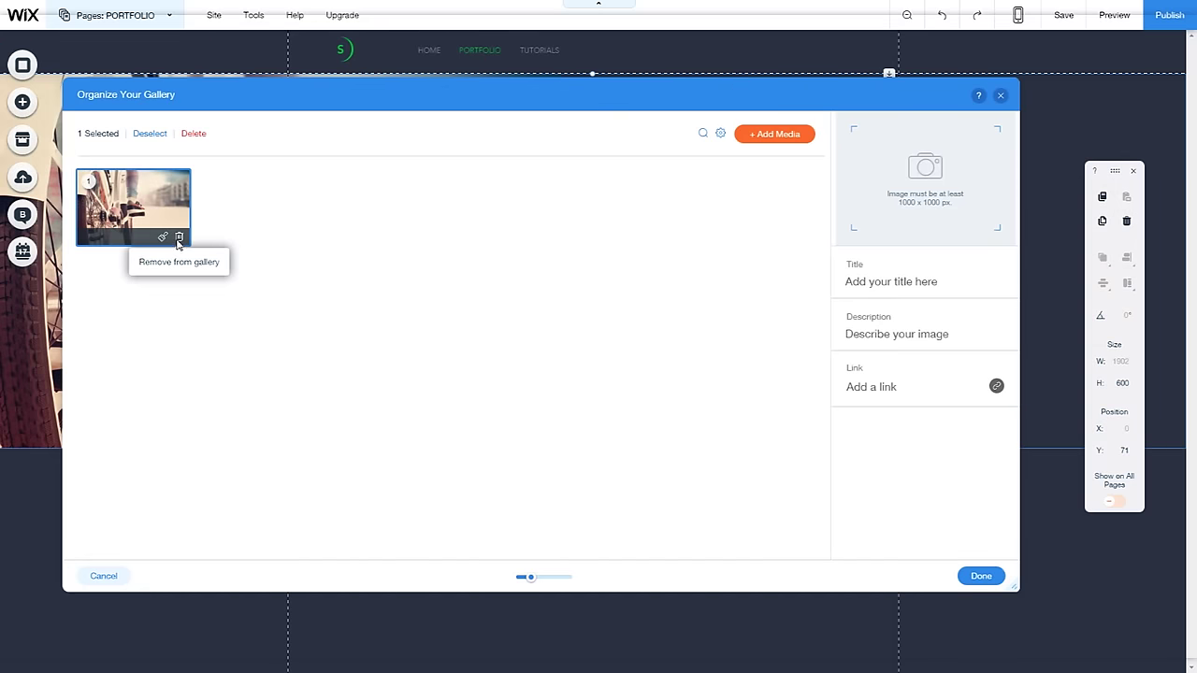
pyautogui.click(184, 241)
# Add the five uploaded images from the pineapple image 3.png through the CREATIVE banner to the gallery
pyautogui.click(755, 142)
pyautogui.click(748, 171)
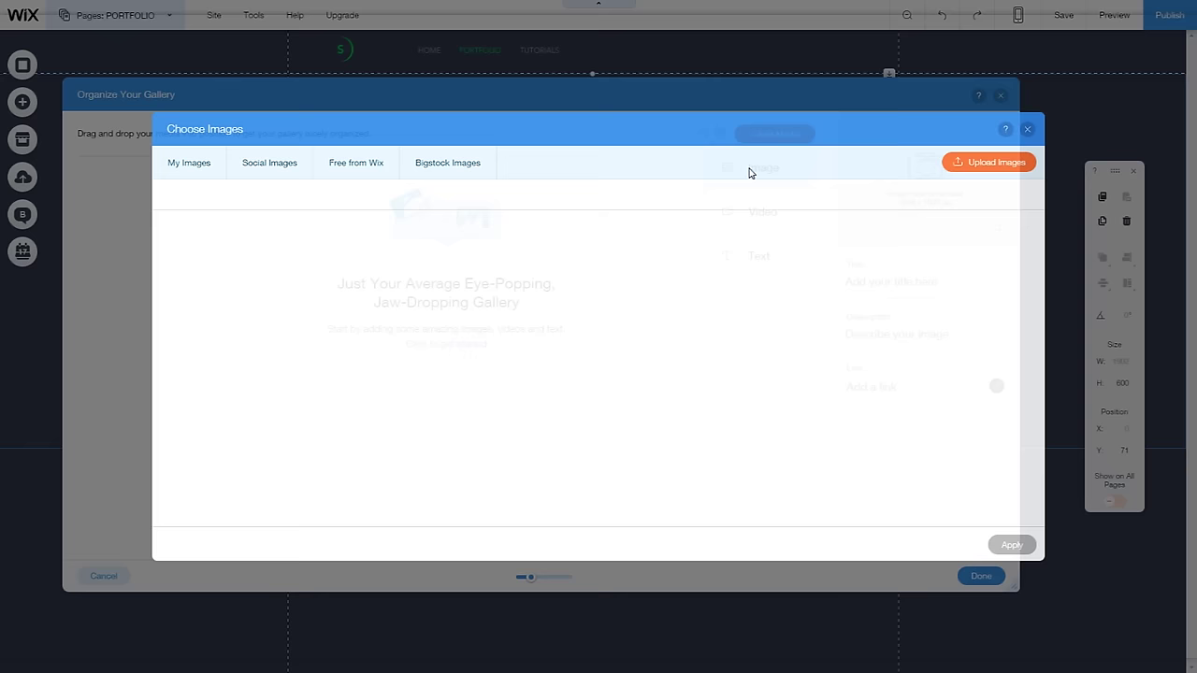
pyautogui.click(439, 282)
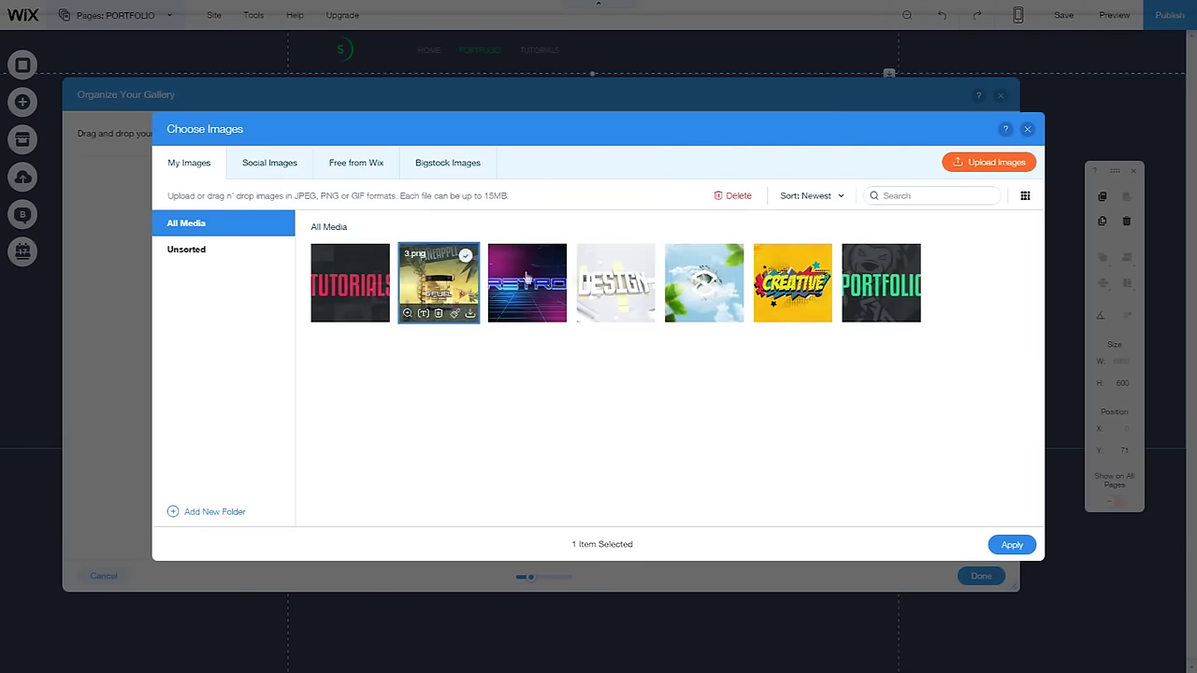
pyautogui.keyDown('shift'); pyautogui.click(792, 283); pyautogui.keyUp('shift')
pyautogui.click(1007, 545)
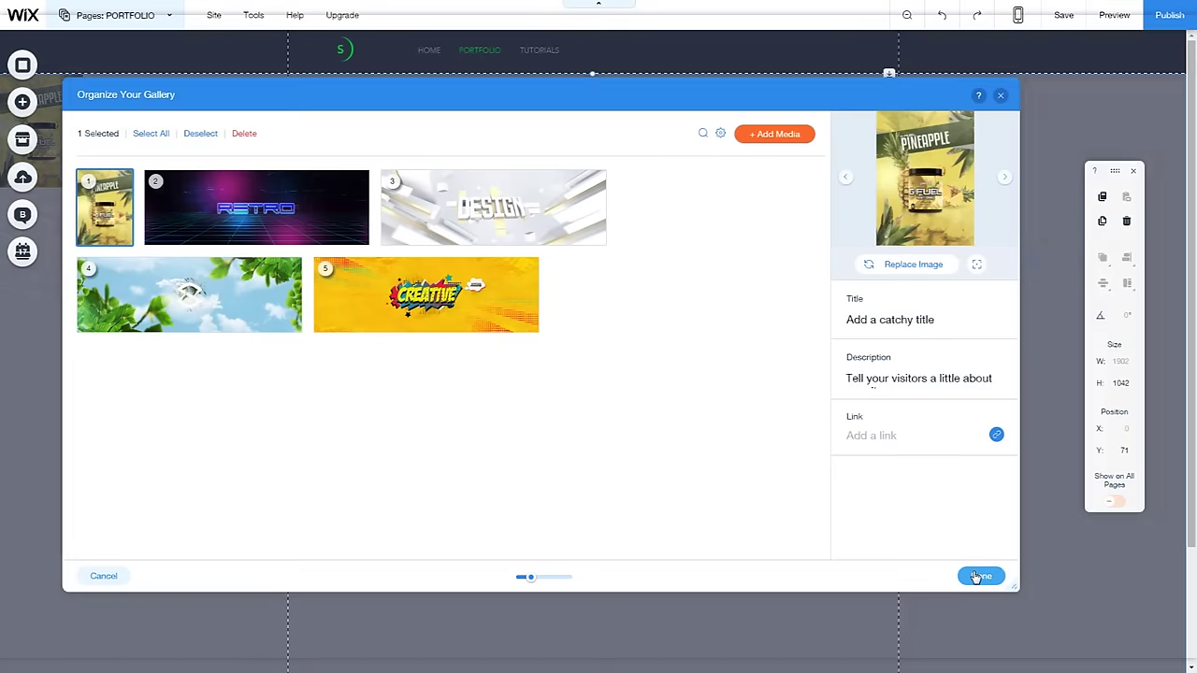
pyautogui.click(977, 576)
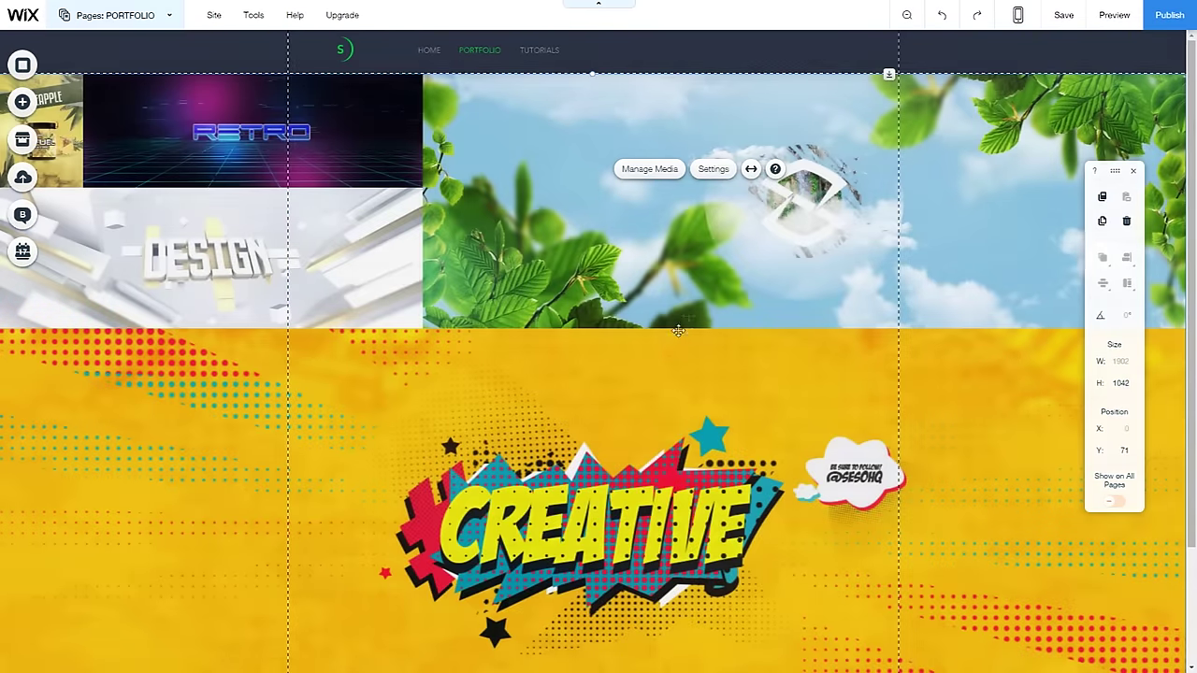
# Preview the PORTFOLIO page, view the CREATIVE image expanded, and return to the editor
pyautogui.click(1114, 15)
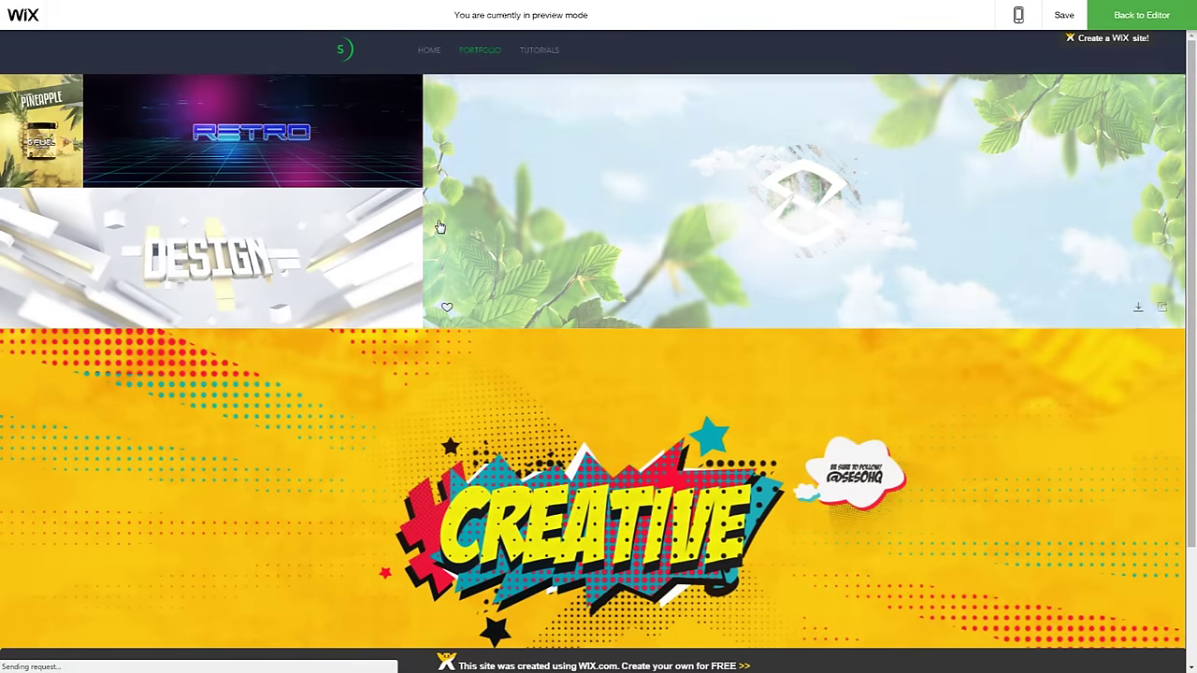
pyautogui.scroll(-2, 446, 243)
pyautogui.scroll(2, 535, 319)
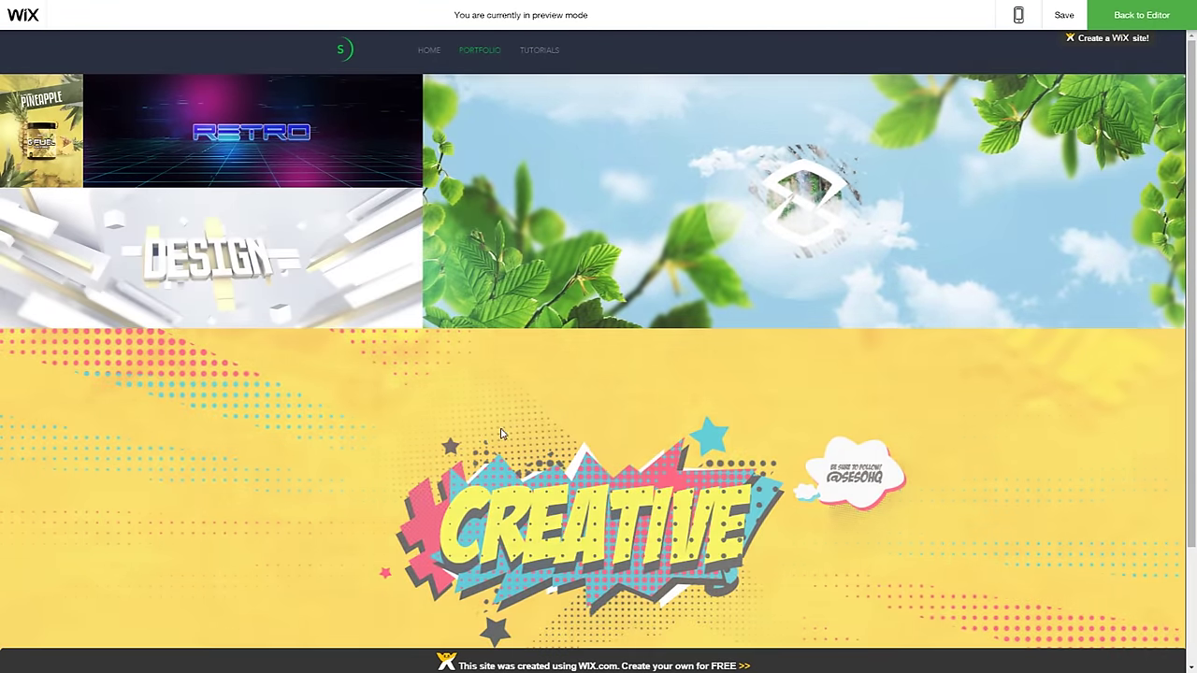
pyautogui.click(502, 428)
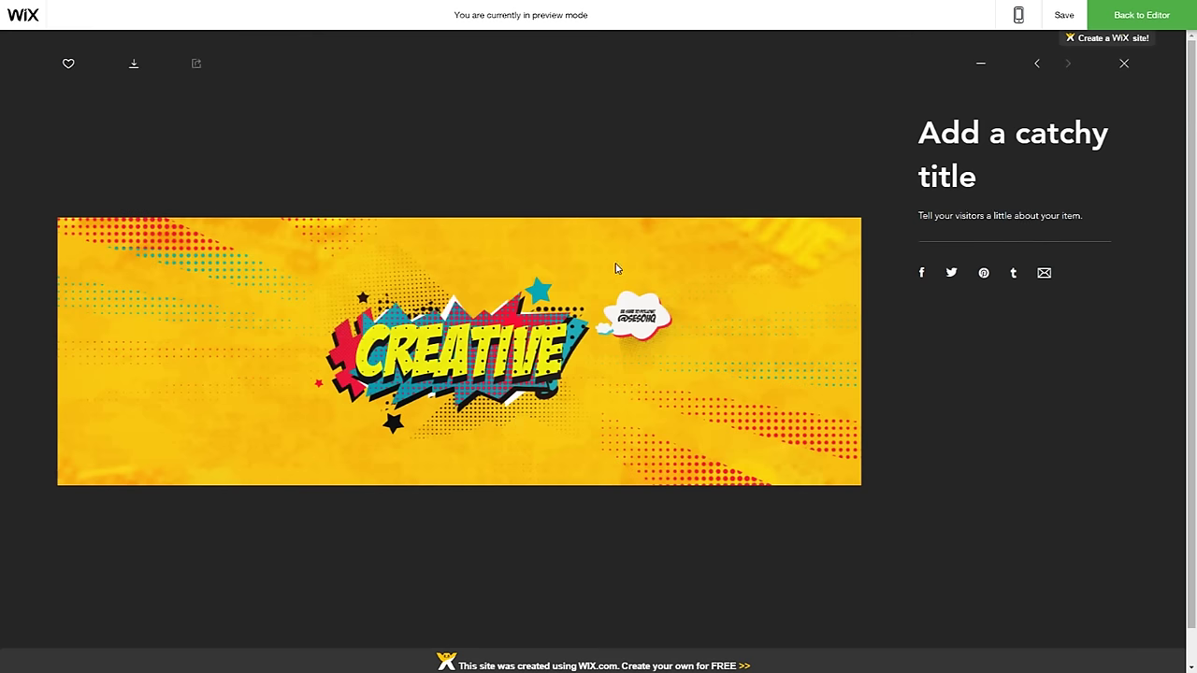
pyautogui.click(1125, 65)
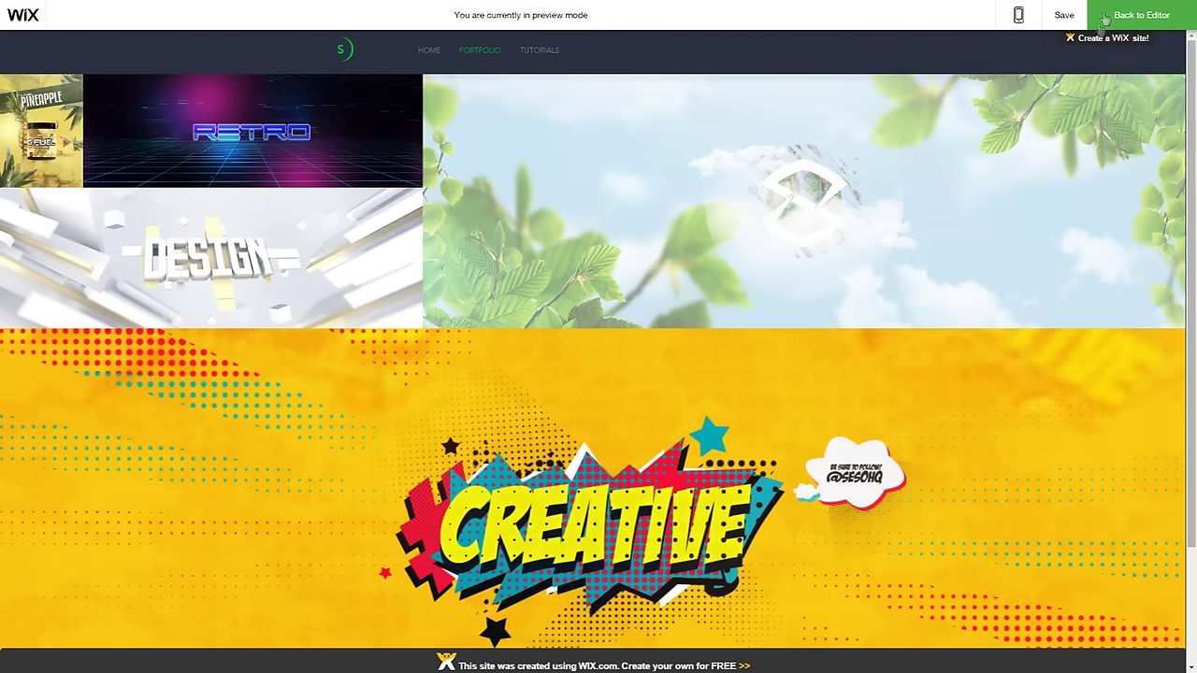
pyautogui.click(1104, 23)
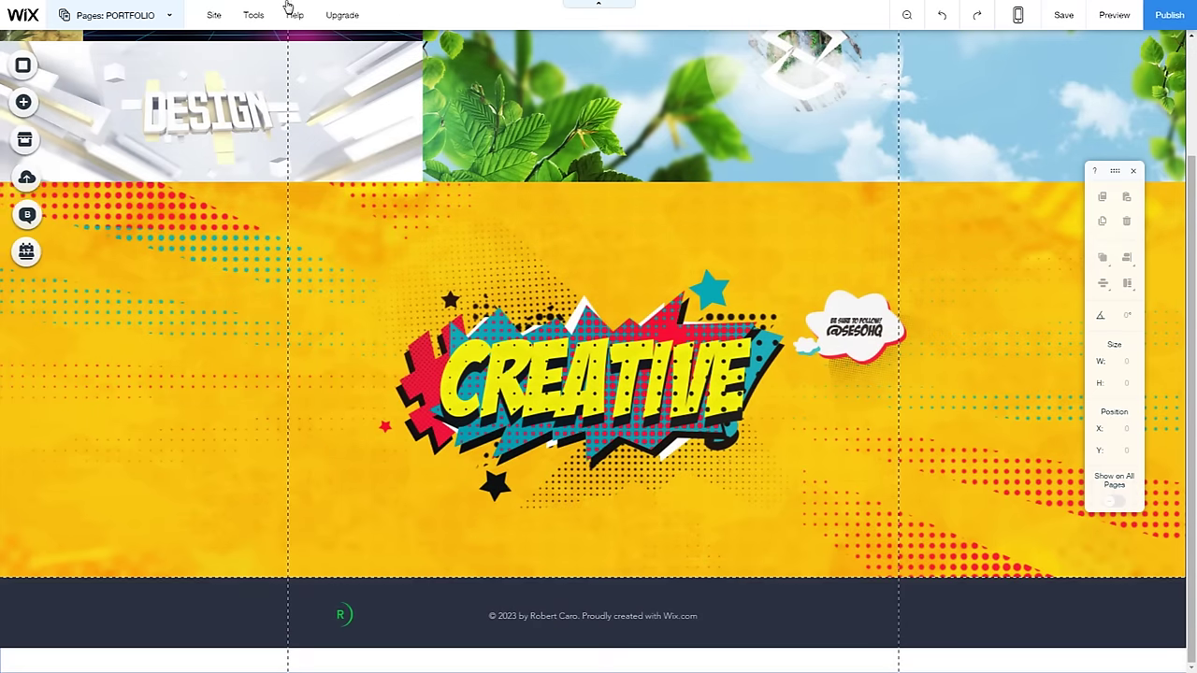
# Open the TUTORIALS page and set its page design to the themed No Color option
pyautogui.click(103, 15)
pyautogui.click(97, 159)
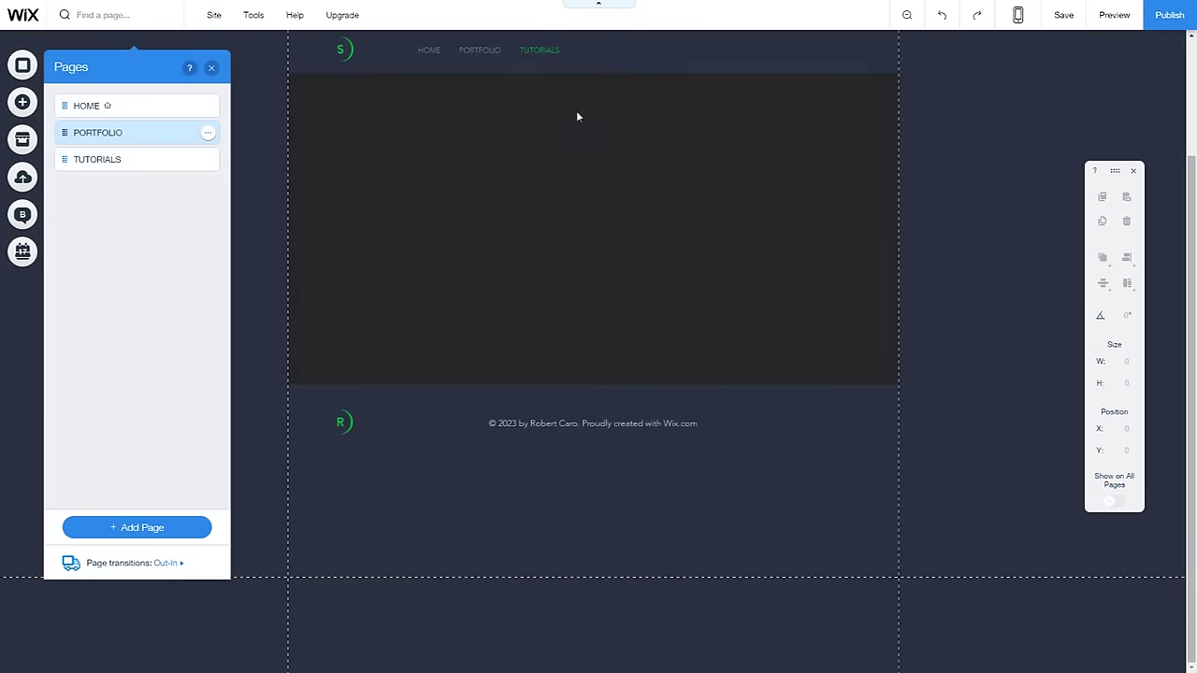
pyautogui.click(515, 163)
pyautogui.click(547, 148)
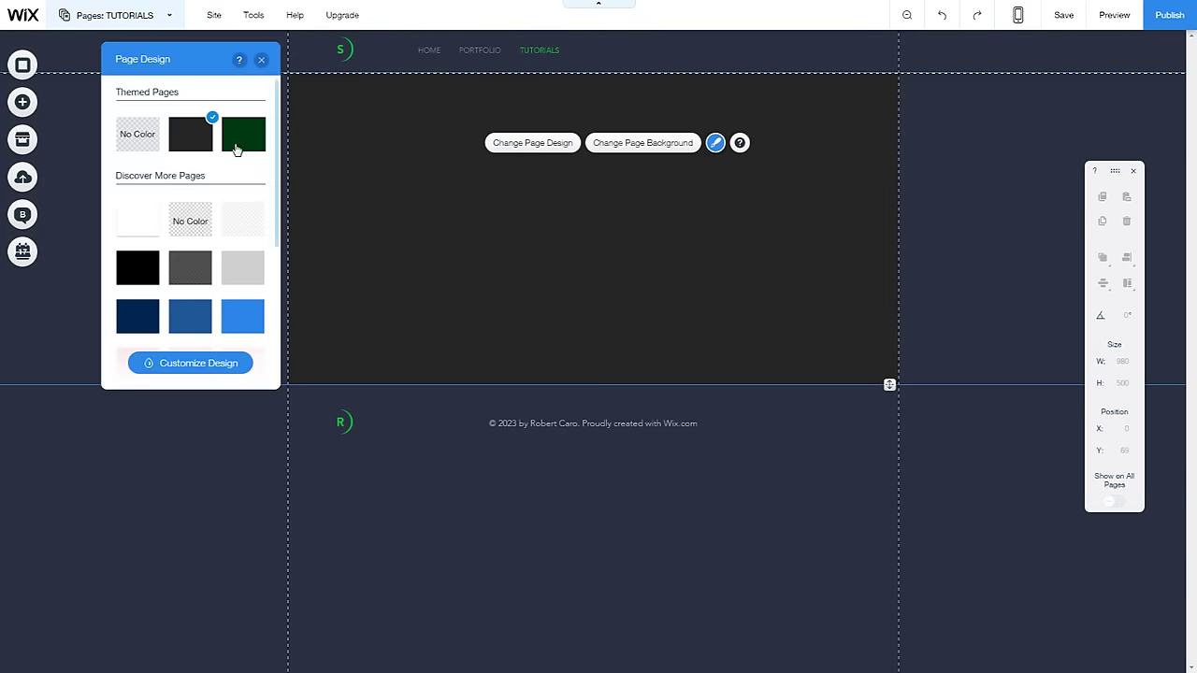
pyautogui.click(148, 134)
pyautogui.click(258, 58)
pyautogui.click(224, 178)
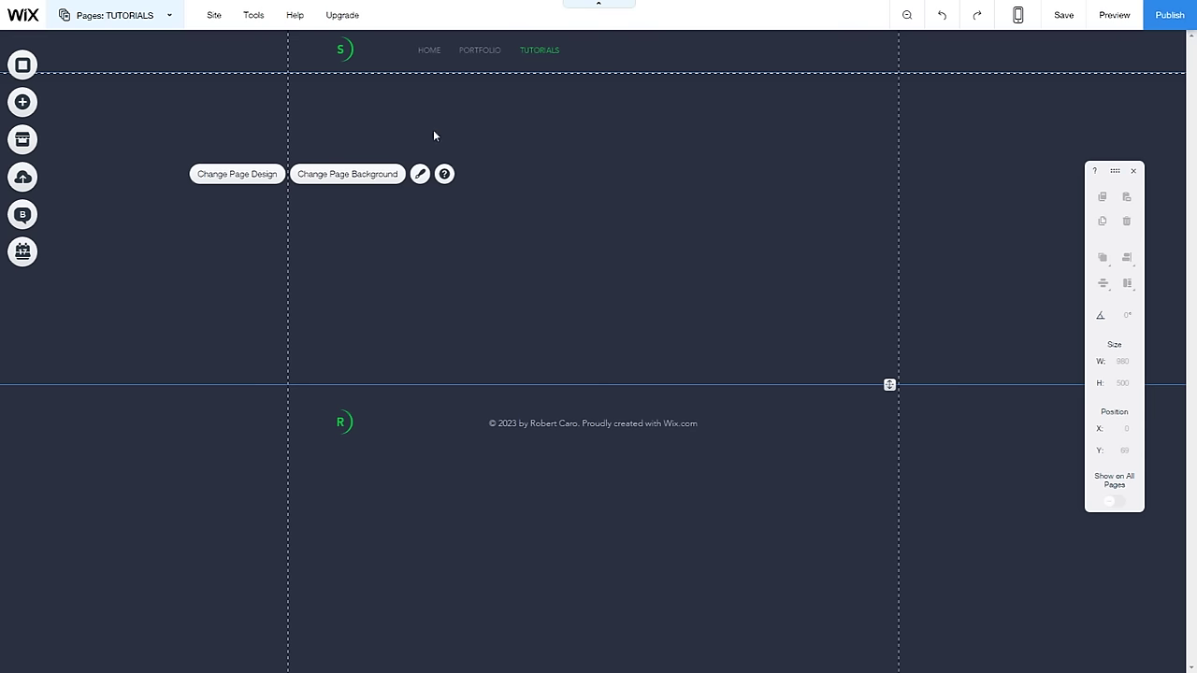
# Add a single YouTube video player to the TUTORIALS page and move it up to about X 239, Y 271
pyautogui.click(22, 102)
pyautogui.moveTo(78, 127)
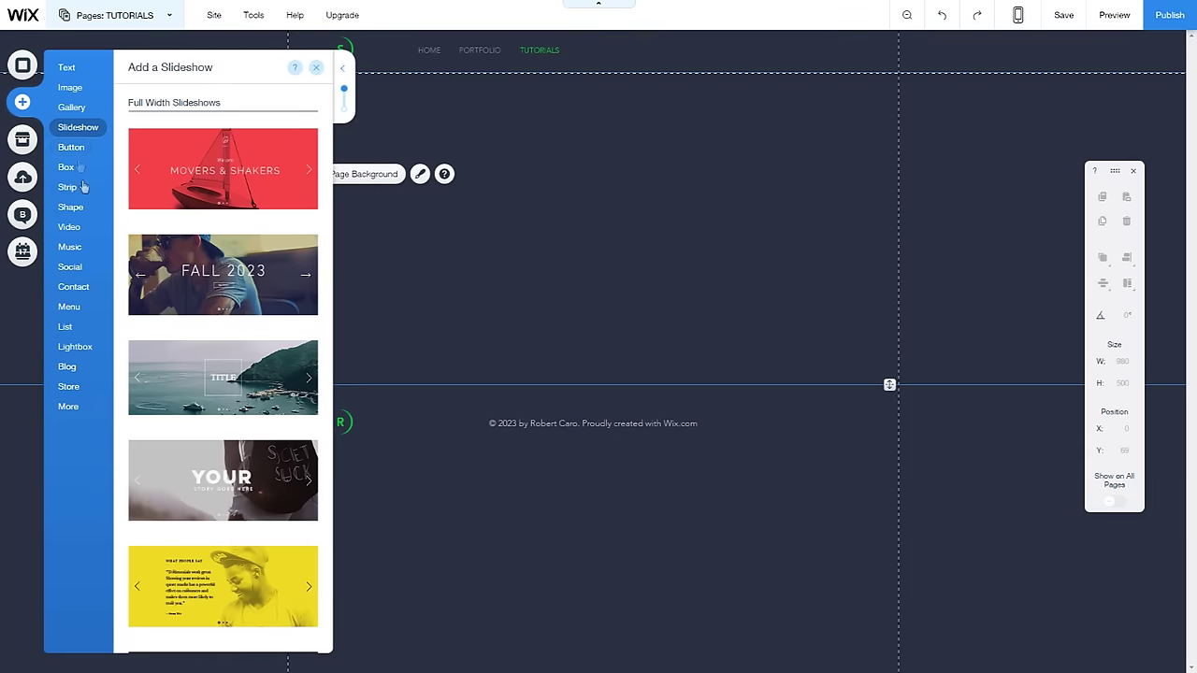
pyautogui.moveTo(75, 231)
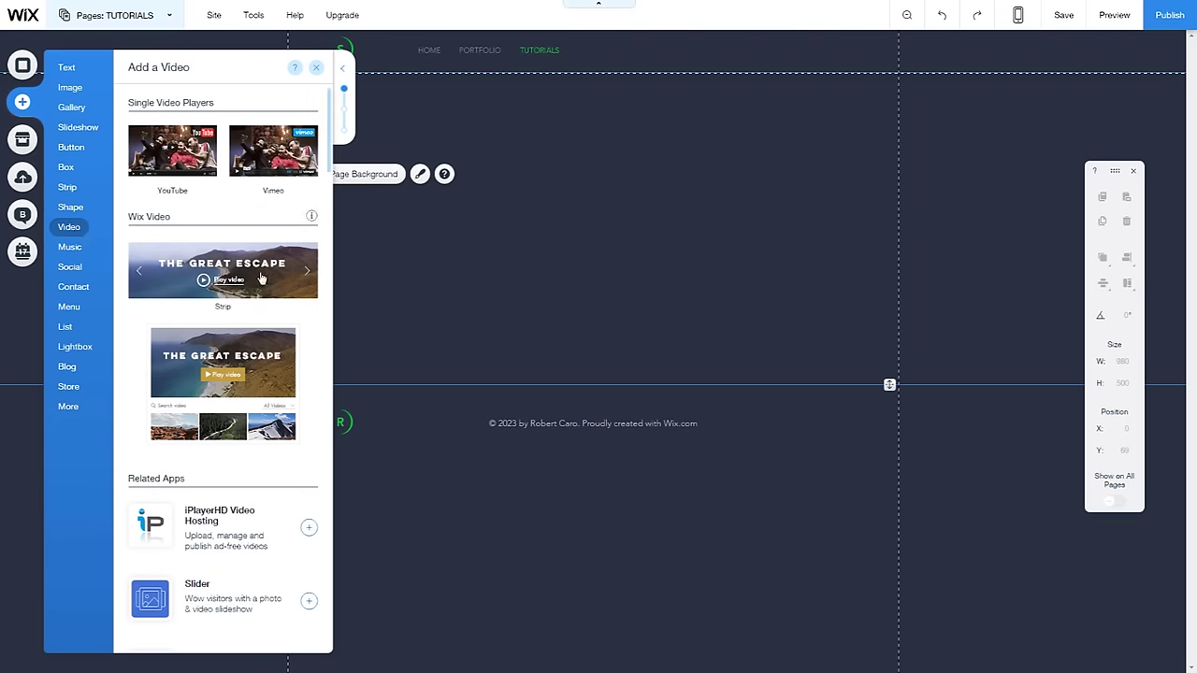
pyautogui.scroll(-1, 241, 286)
pyautogui.scroll(1, 243, 295)
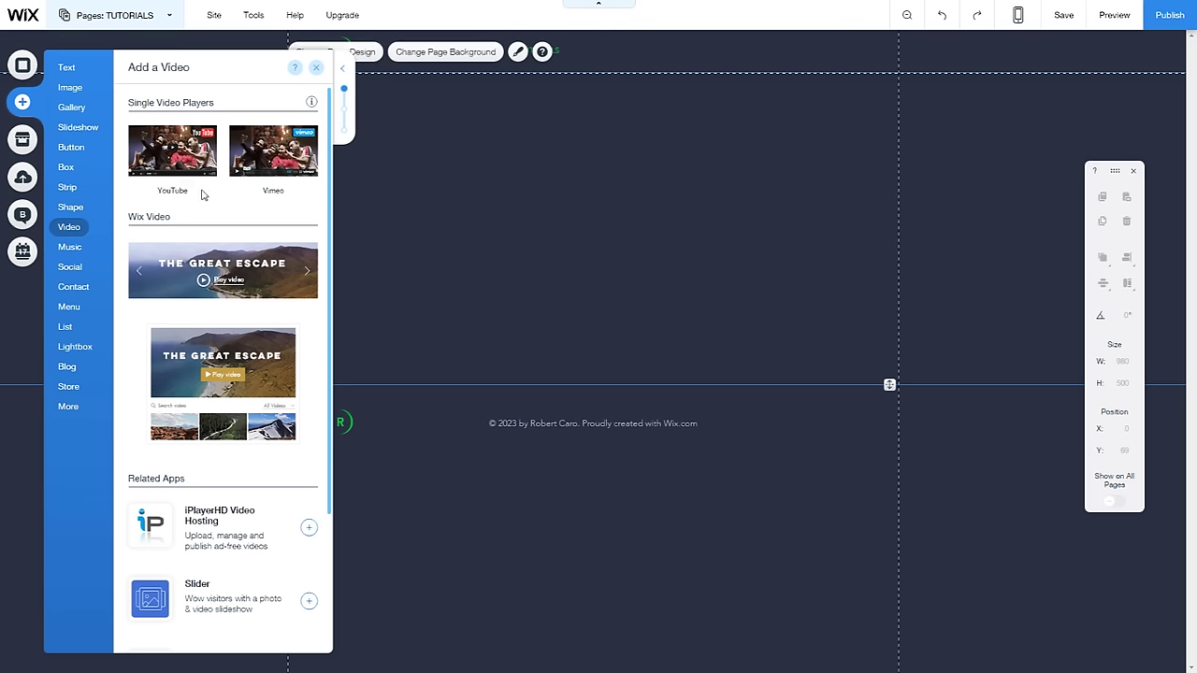
pyautogui.click(181, 160)
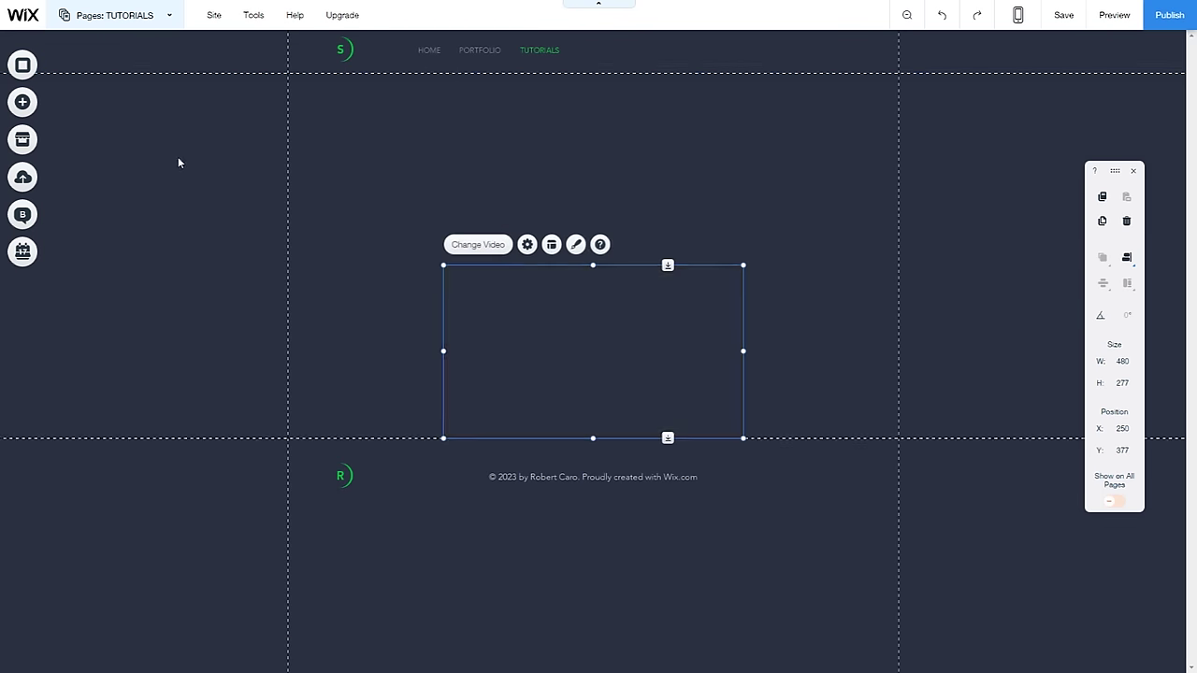
pyautogui.moveTo(549, 327); pyautogui.dragTo(543, 259)
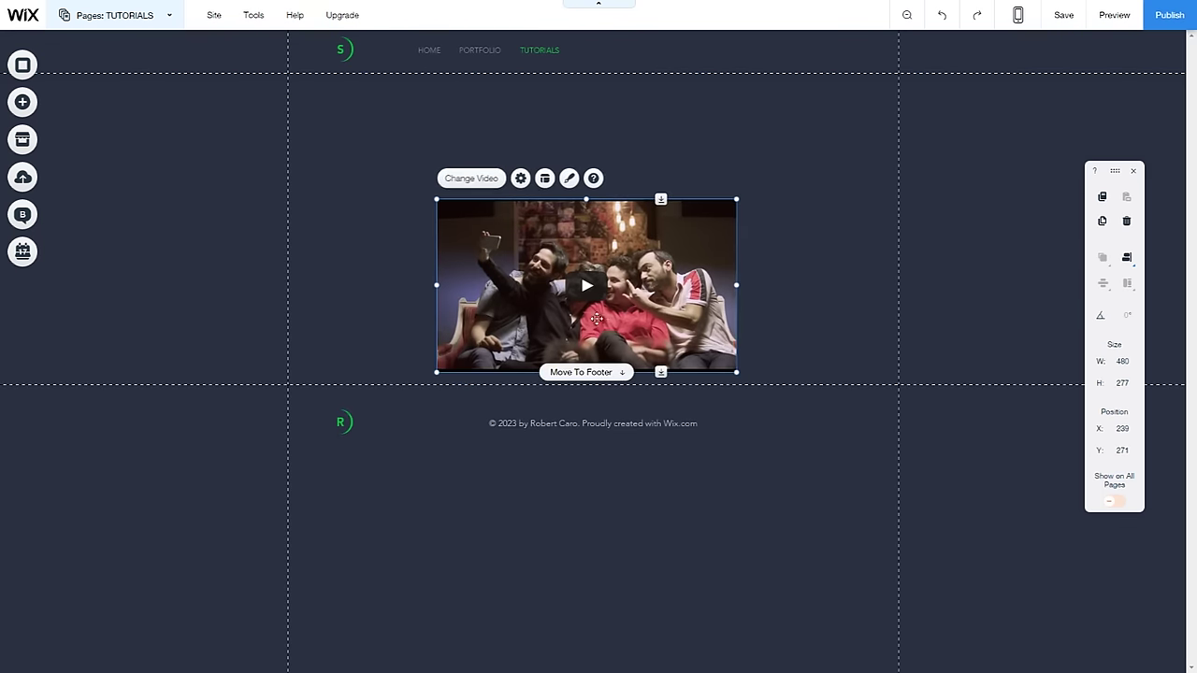
pyautogui.click(520, 179)
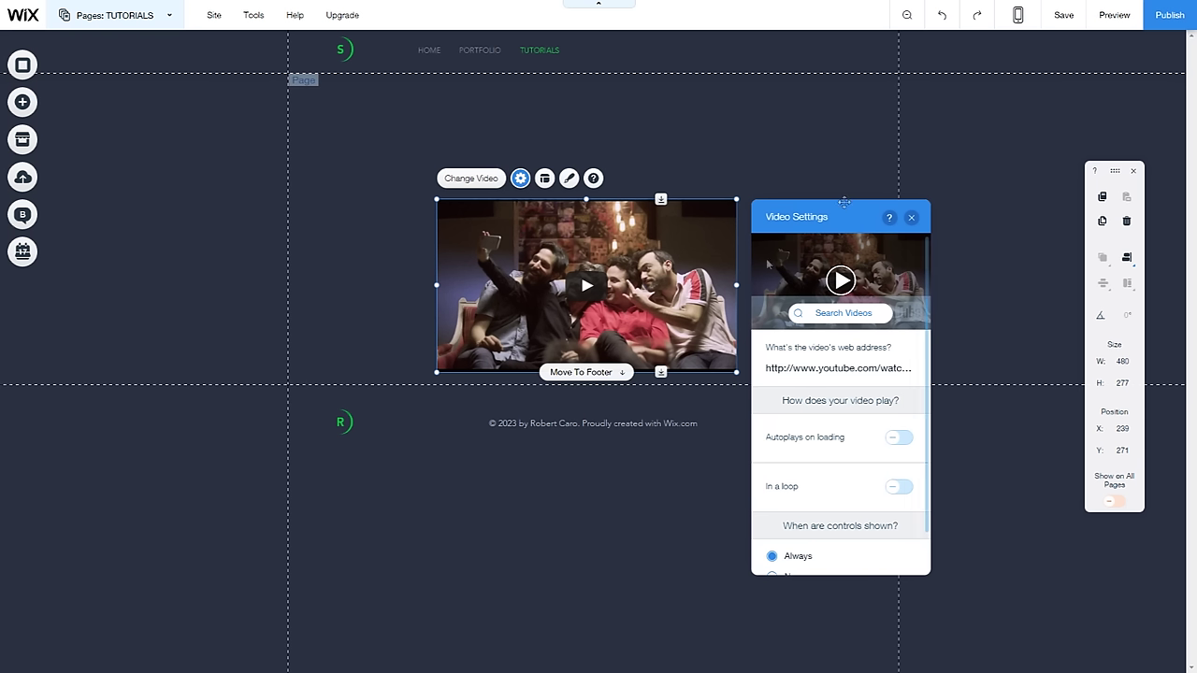
pyautogui.click(821, 371)
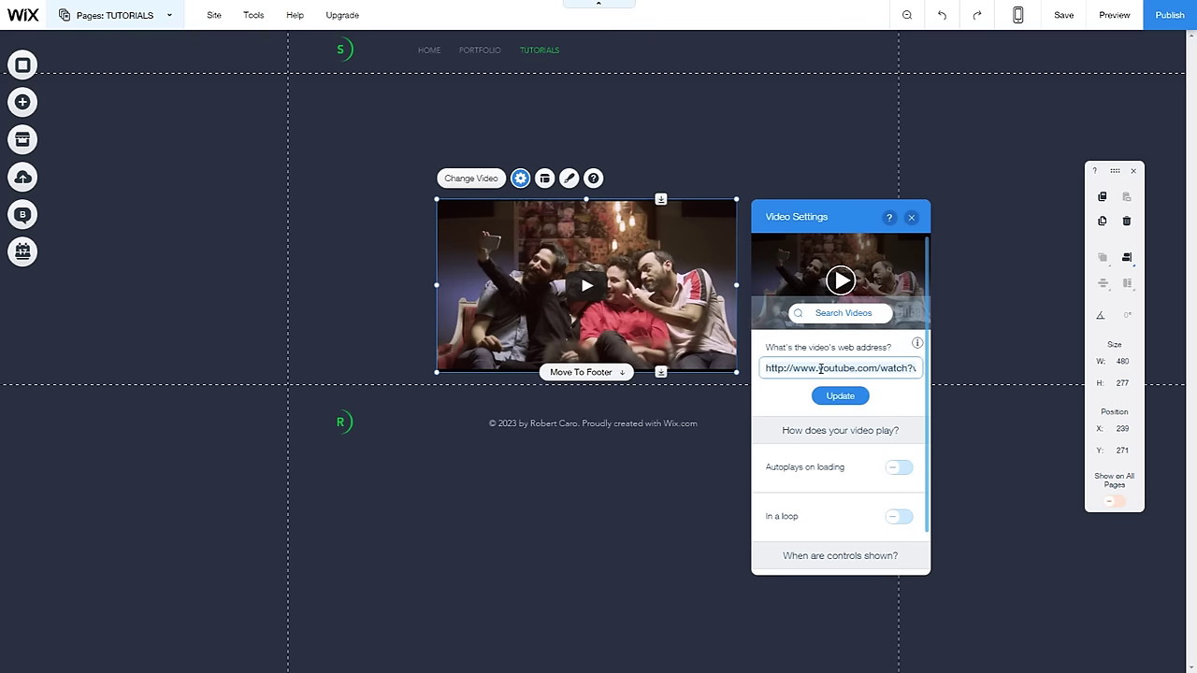
pyautogui.hotkey('ctrl', 'a')
pyautogui.write('https://www.youtube.com/watch?v=4QdG-z8OpA')
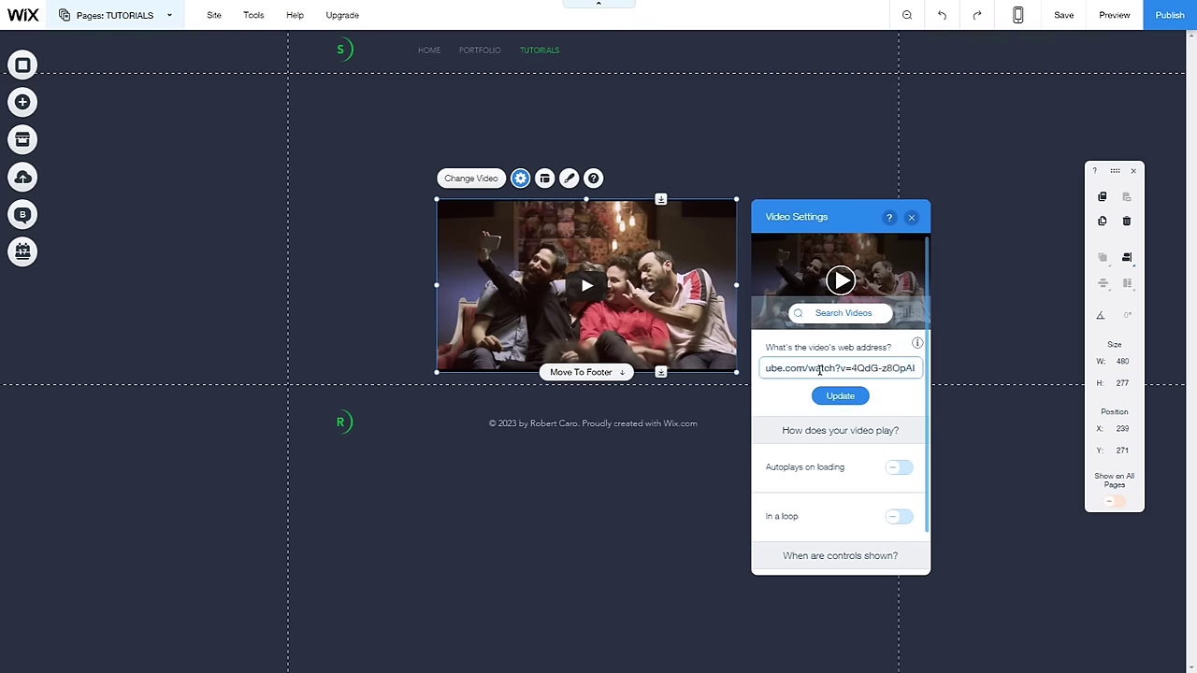
pyautogui.click(840, 396)
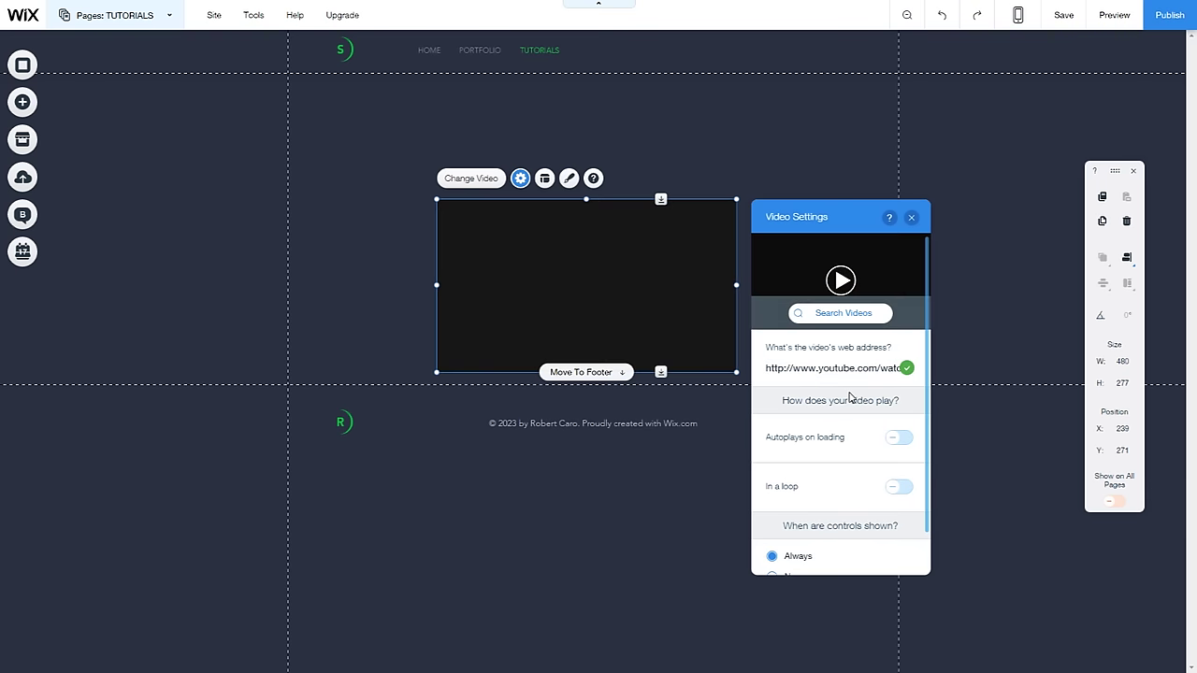
pyautogui.click(911, 218)
pyautogui.moveTo(695, 261); pyautogui.dragTo(700, 176)
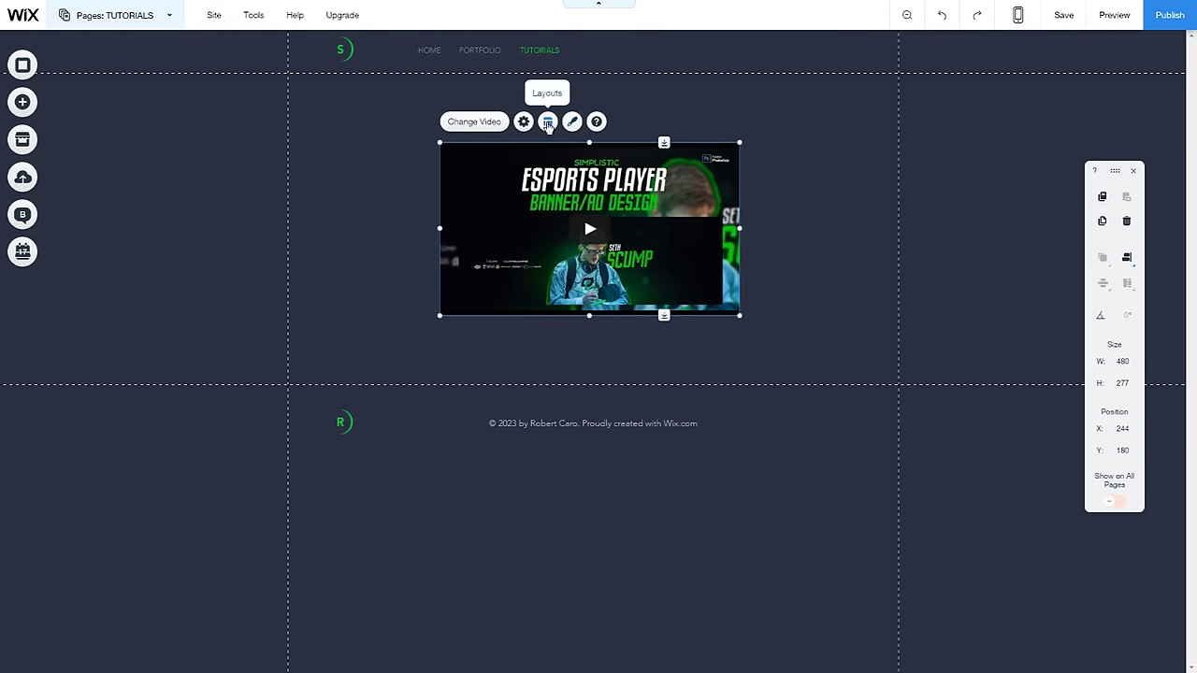
# Check the video's layout options and apply the frame design with curved shadows under the bottom corners
pyautogui.click(547, 123)
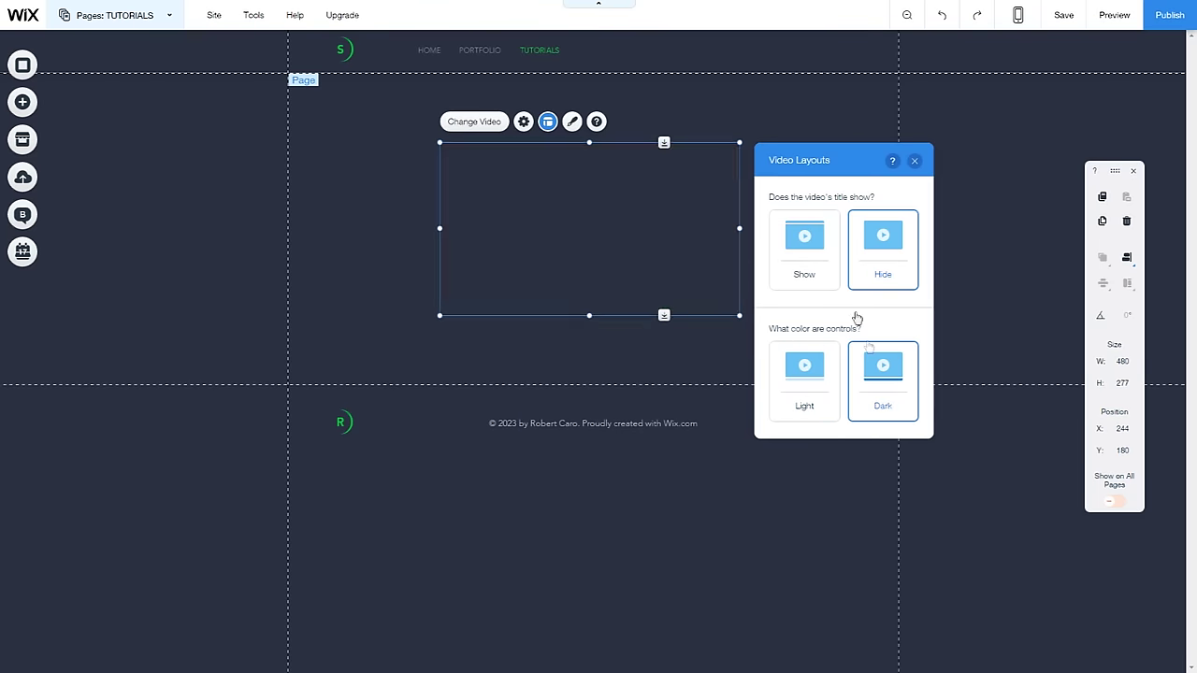
pyautogui.click(914, 161)
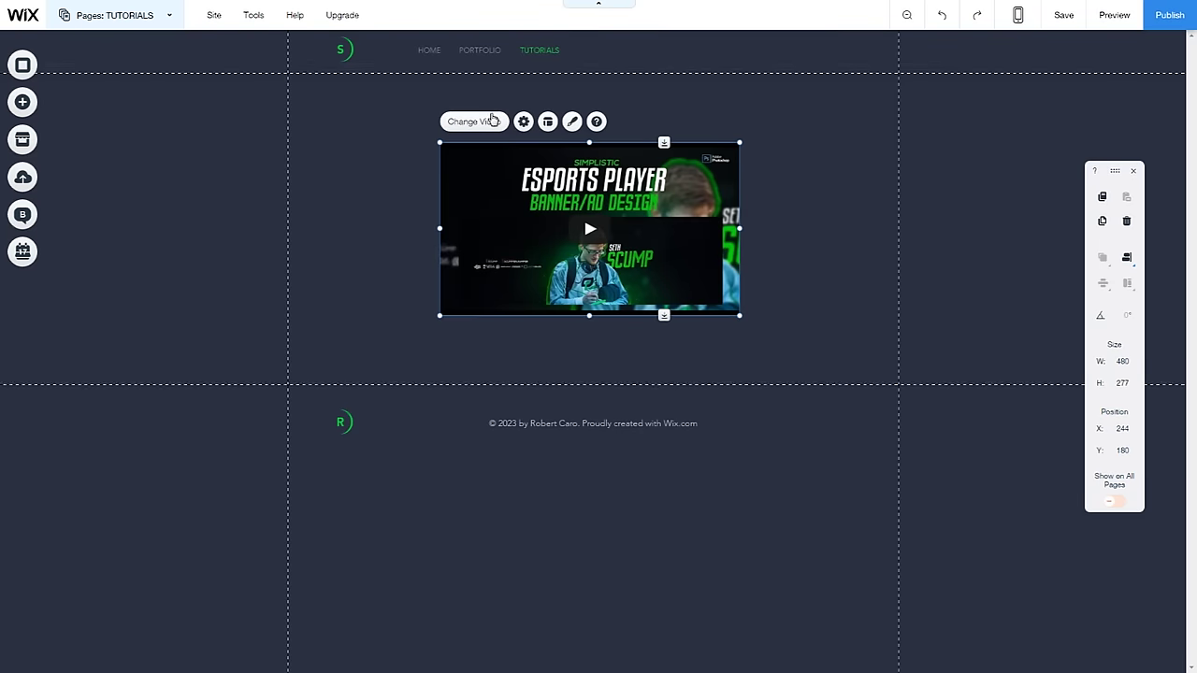
pyautogui.click(571, 122)
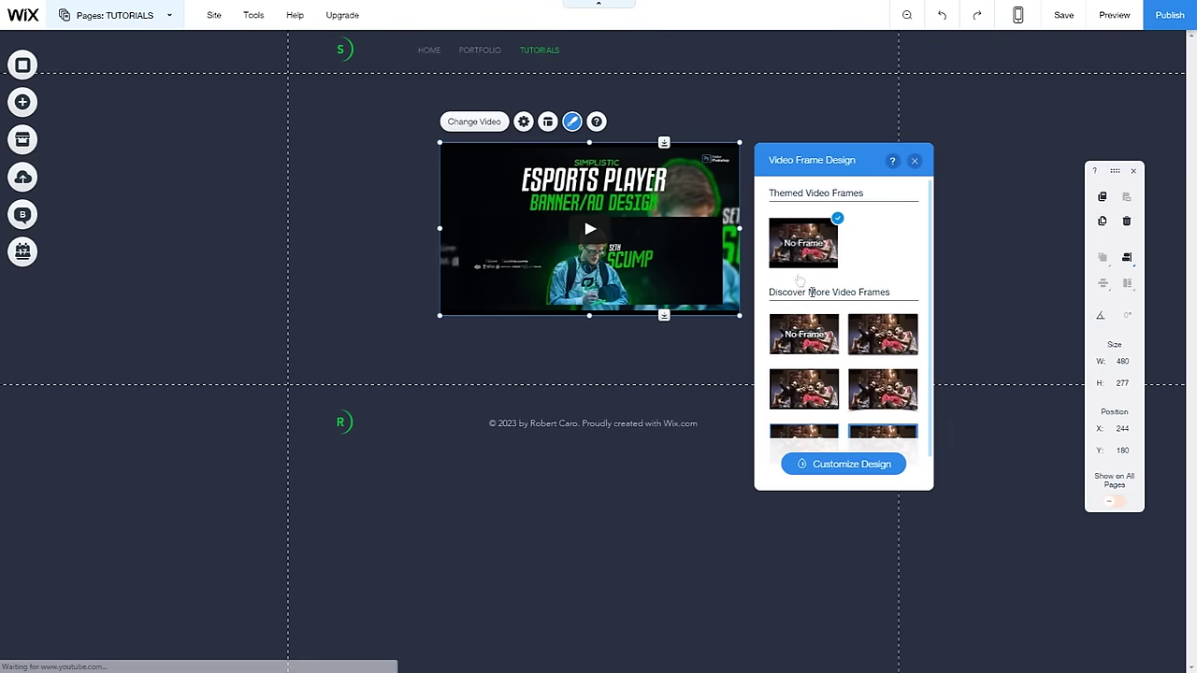
pyautogui.scroll(-1, 827, 342)
pyautogui.click(858, 355)
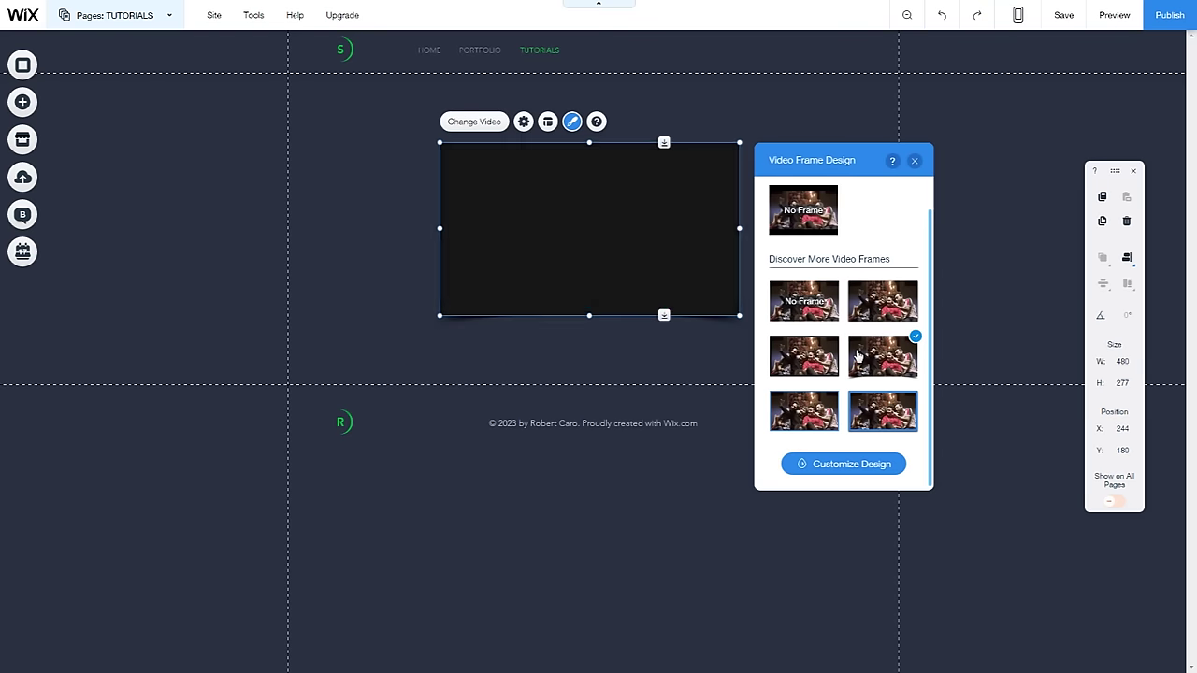
pyautogui.click(1018, 150)
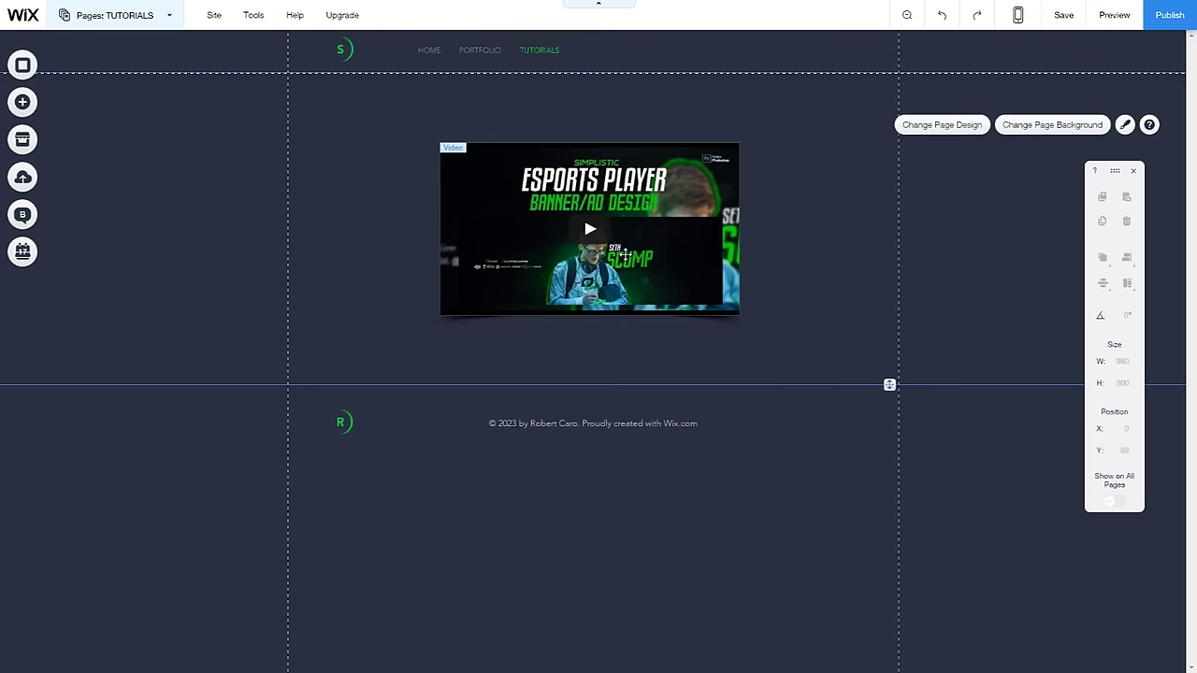
# Preview the TUTORIALS page, play the embedded YouTube video, and return to the editor
pyautogui.click(1113, 15)
pyautogui.click(593, 249)
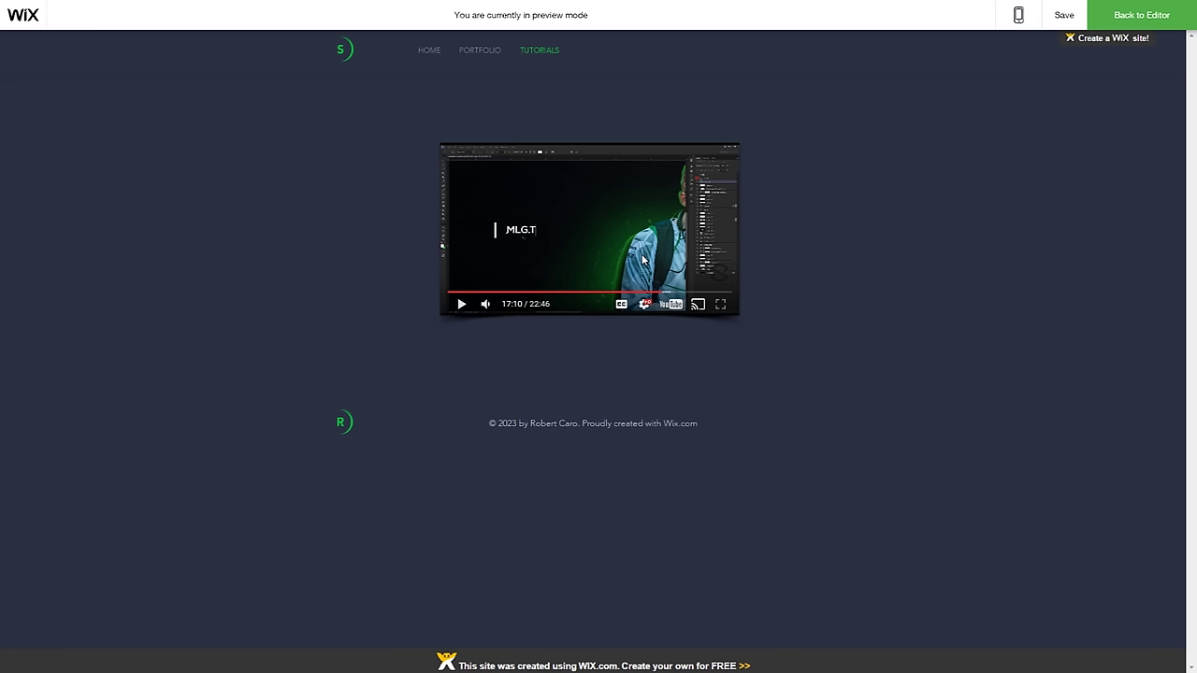
pyautogui.click(1141, 15)
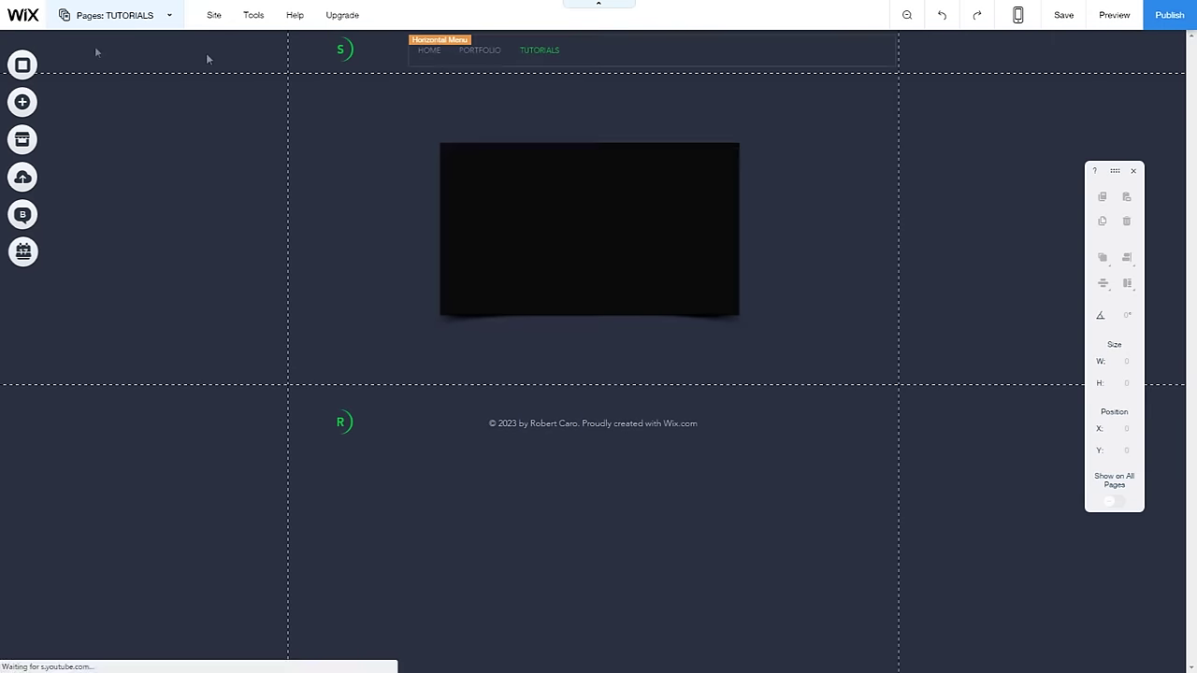
# Open the HOME page and select the horizontal menu in its header to view its options
pyautogui.click(148, 17)
pyautogui.click(89, 108)
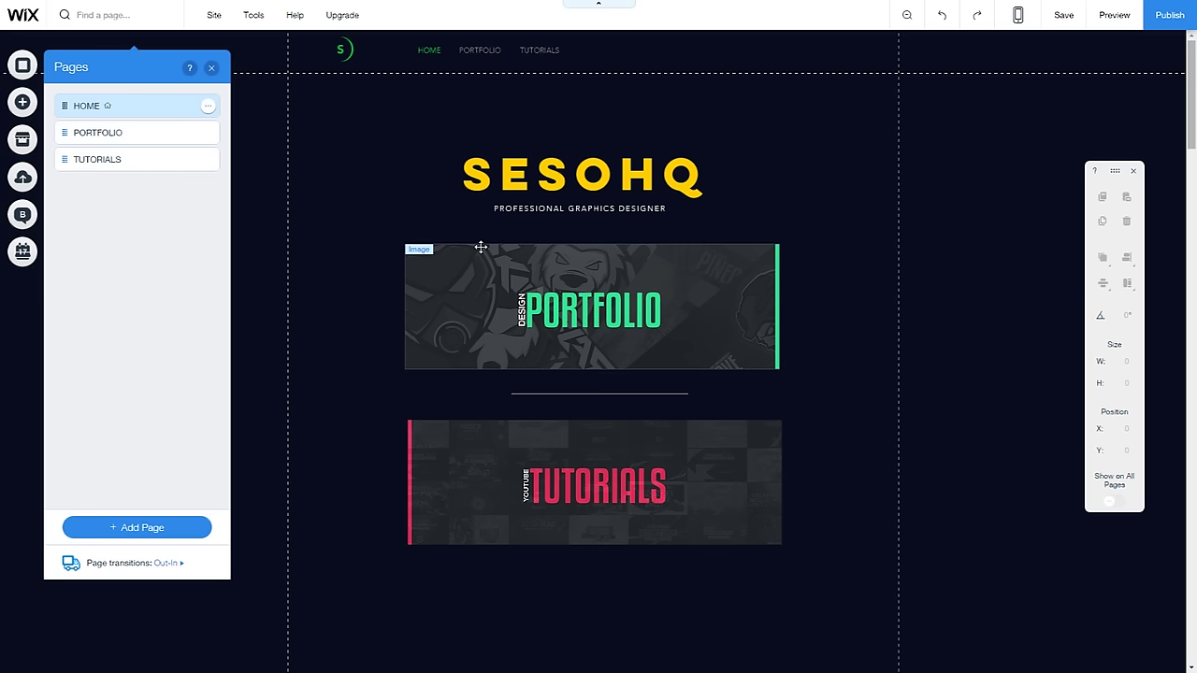
pyautogui.click(608, 49)
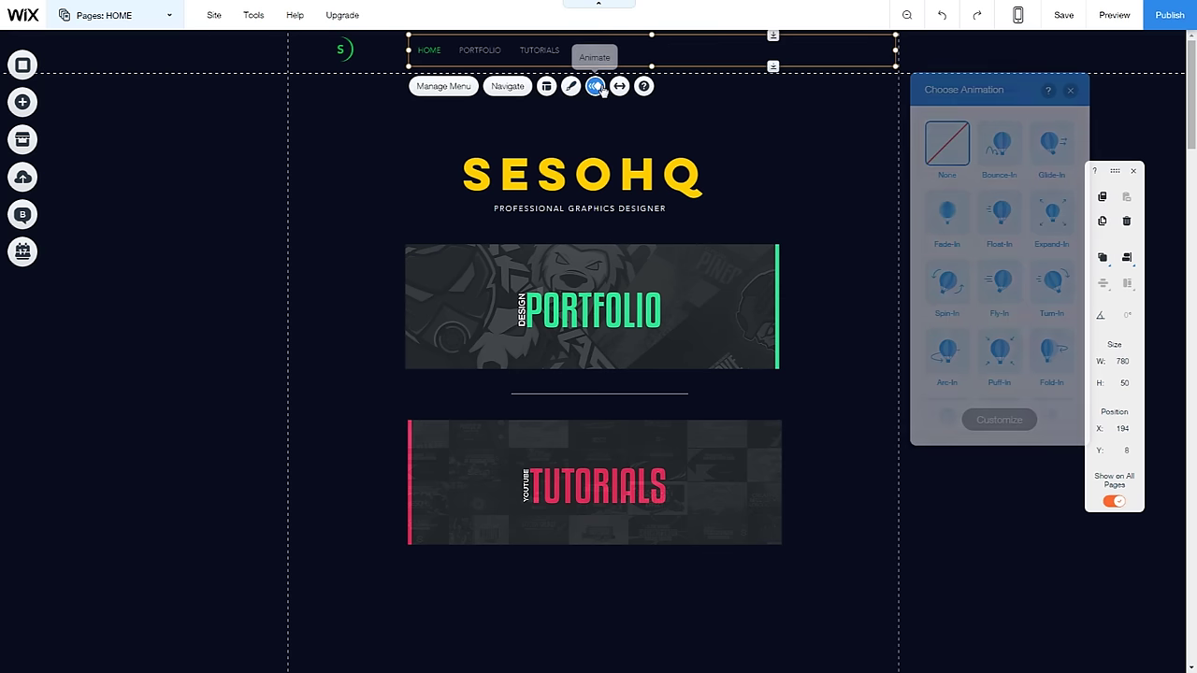
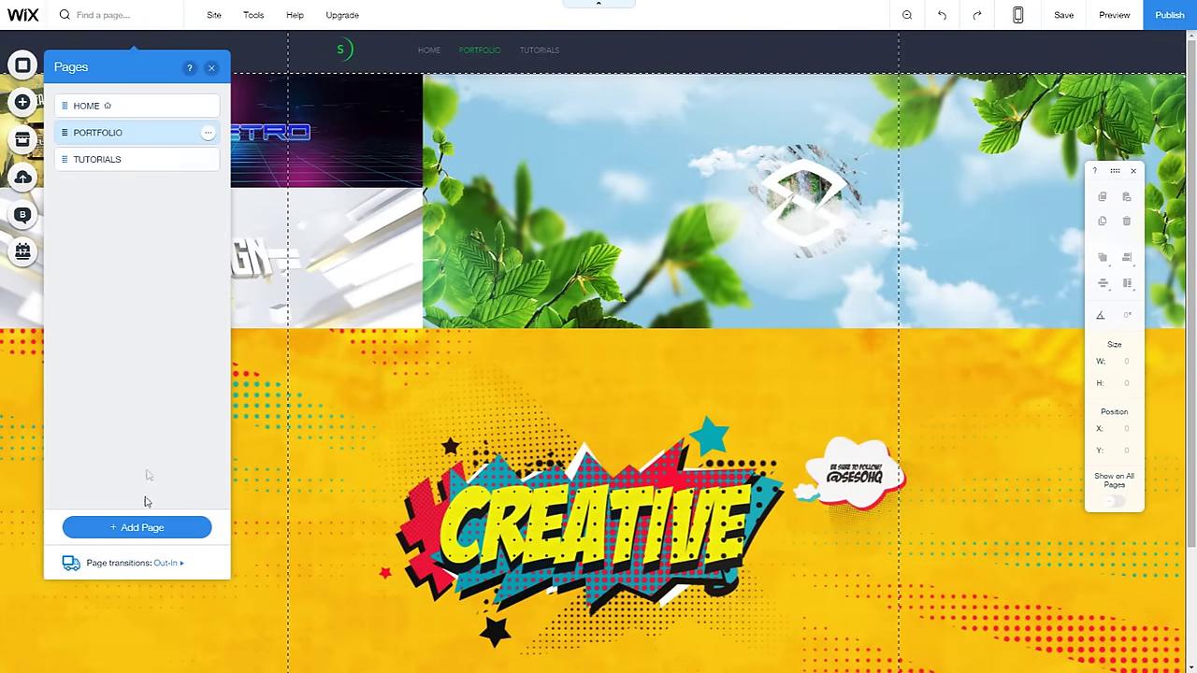
# Add a new page to the site and name it SJOP
pyautogui.click(140, 533)
pyautogui.click(281, 459)
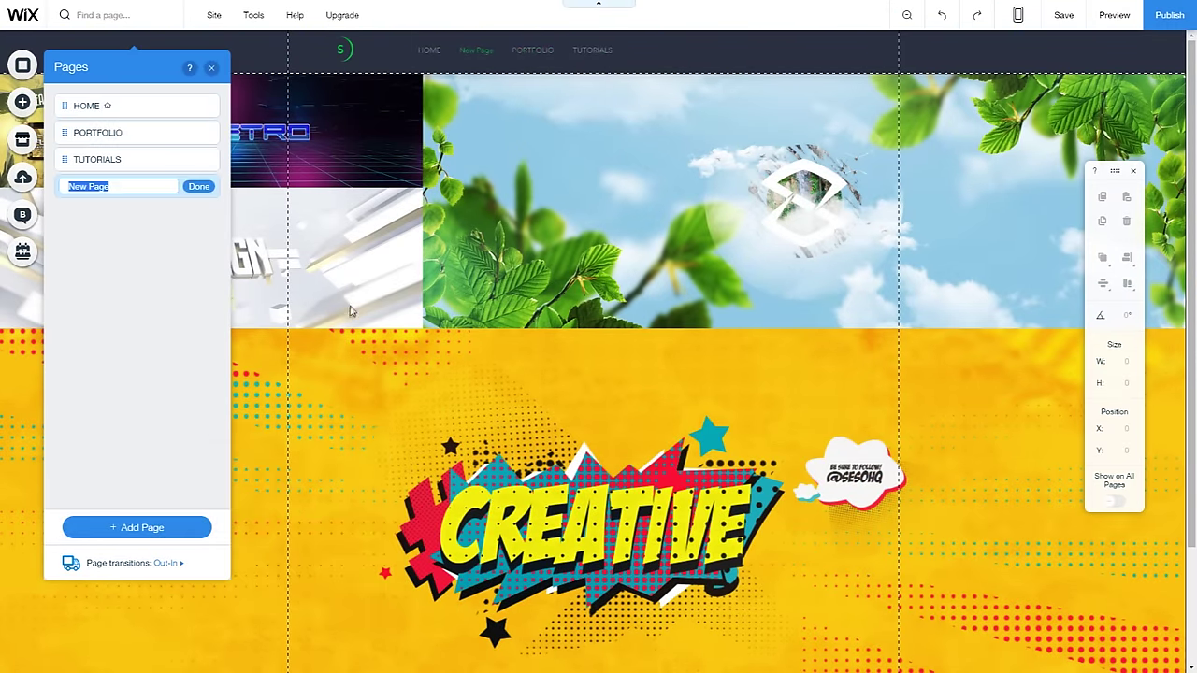
pyautogui.write('SJ')
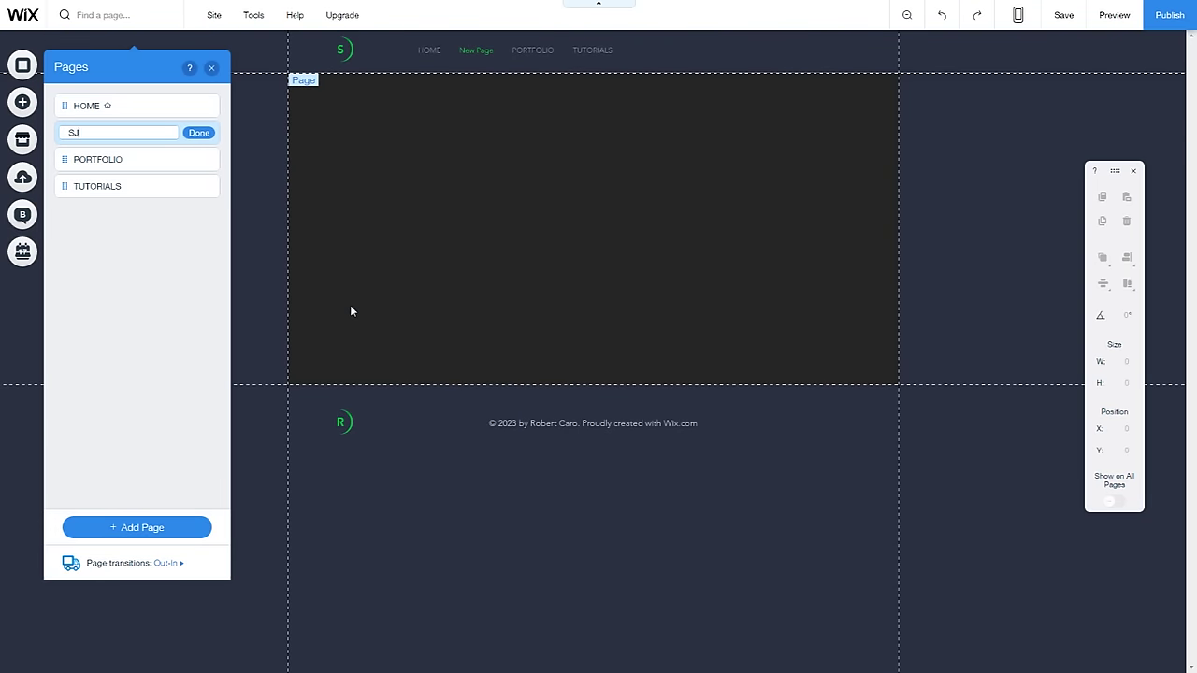
pyautogui.write('OP')
pyautogui.press('Return')
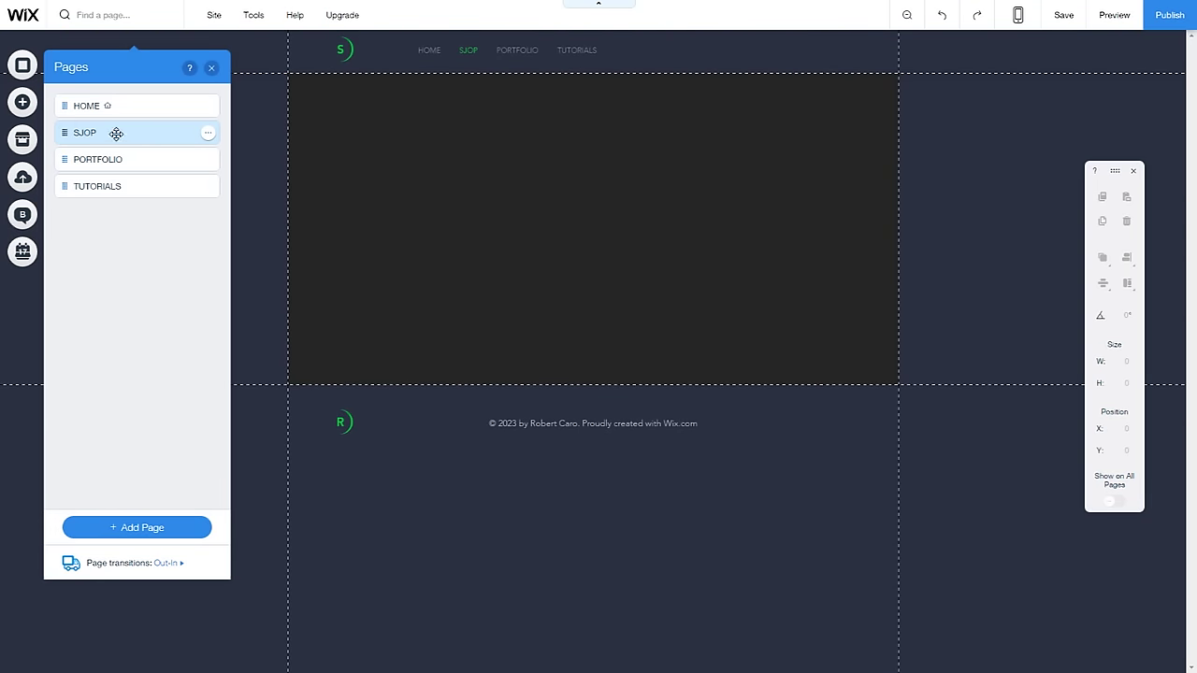
# Rename the SJOP page to SHOP and move it below TUTORIALS in the page order
pyautogui.click(210, 134)
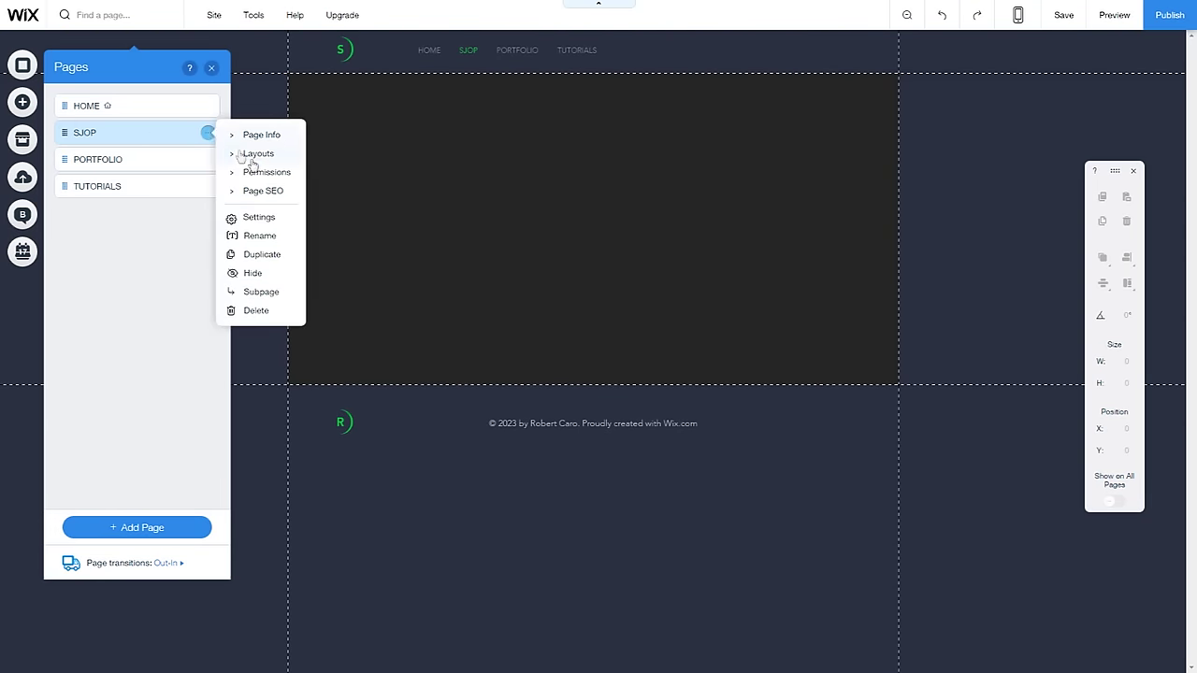
pyautogui.click(255, 239)
pyautogui.write('SHOP')
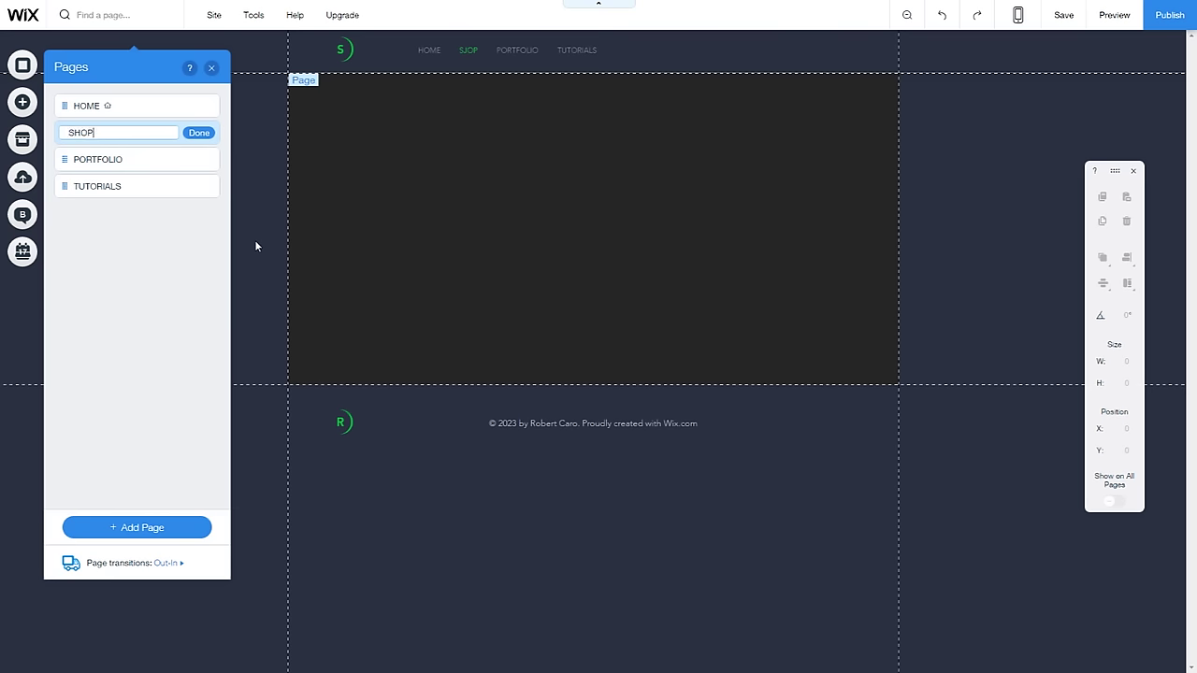
pyautogui.press('Return')
pyautogui.moveTo(133, 184); pyautogui.dragTo(124, 211)
# Change the SHOP page's design to the themed No Color option
pyautogui.click(538, 145)
pyautogui.click(331, 53)
pyautogui.click(137, 134)
pyautogui.click(260, 60)
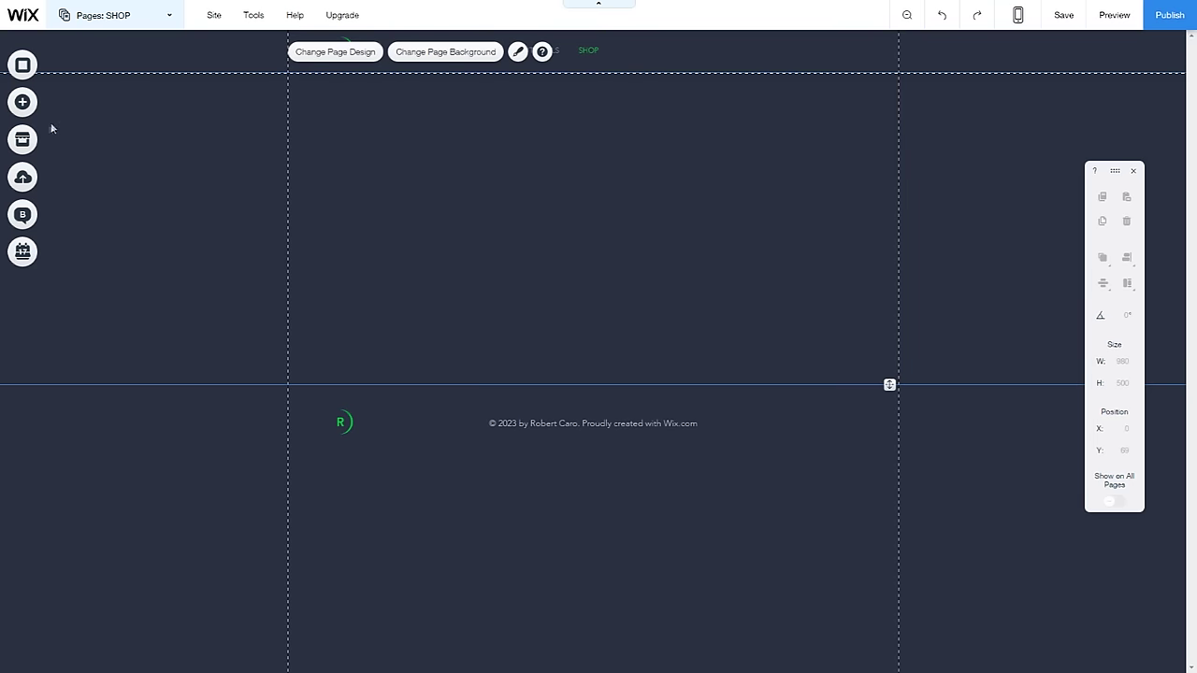
# Add the Wix online store to the site and dismiss its welcome message
pyautogui.click(22, 101)
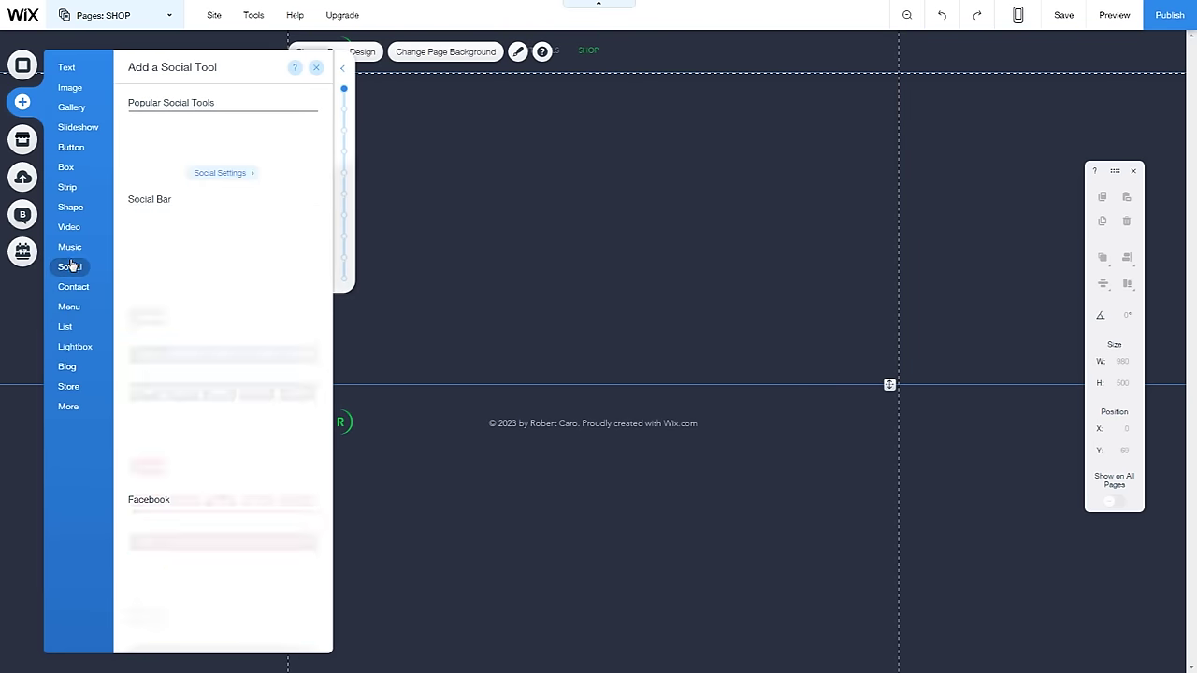
pyautogui.moveTo(67, 387)
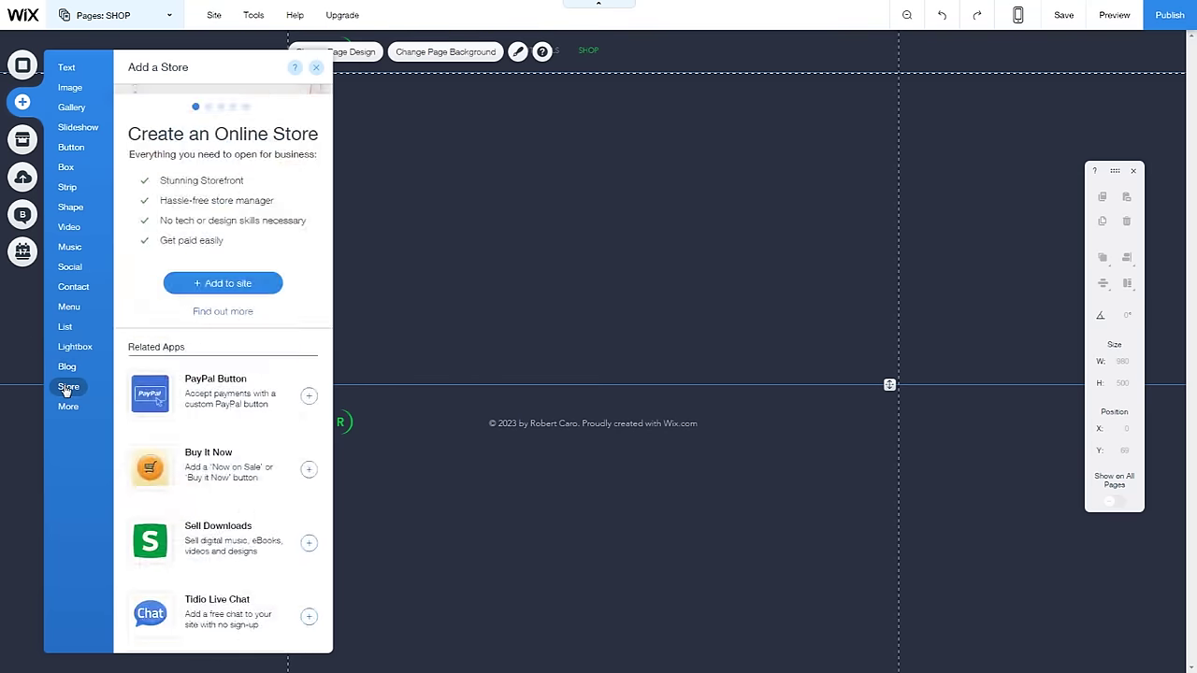
pyautogui.click(215, 432)
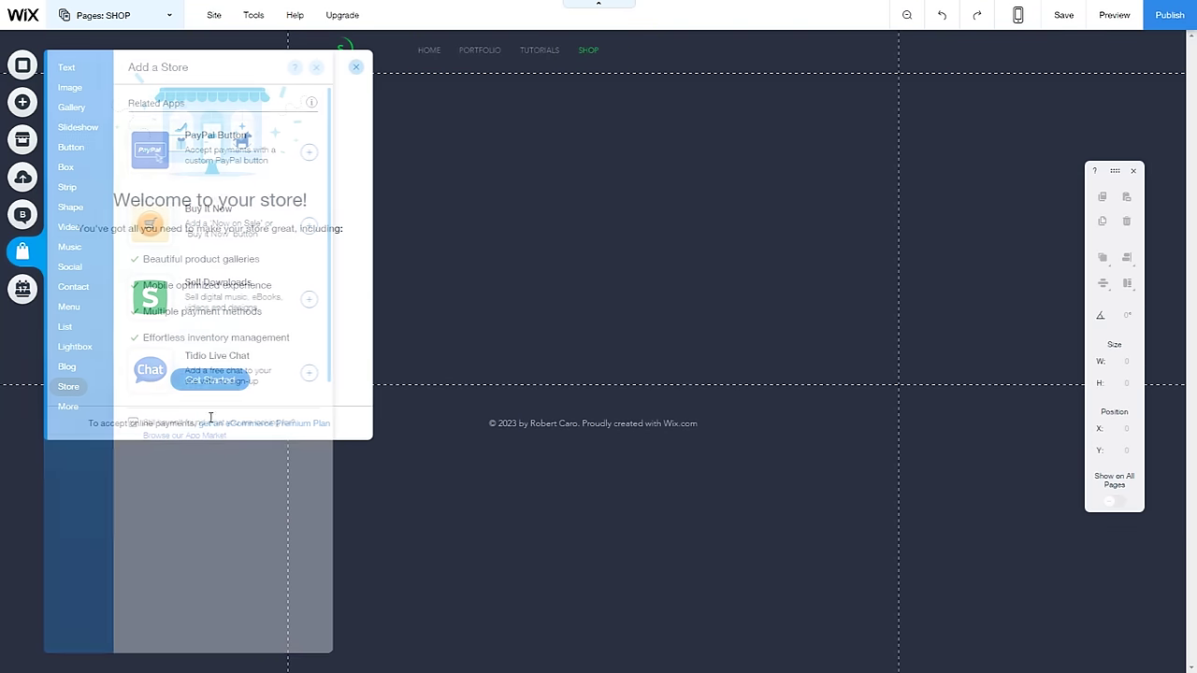
pyautogui.click(353, 69)
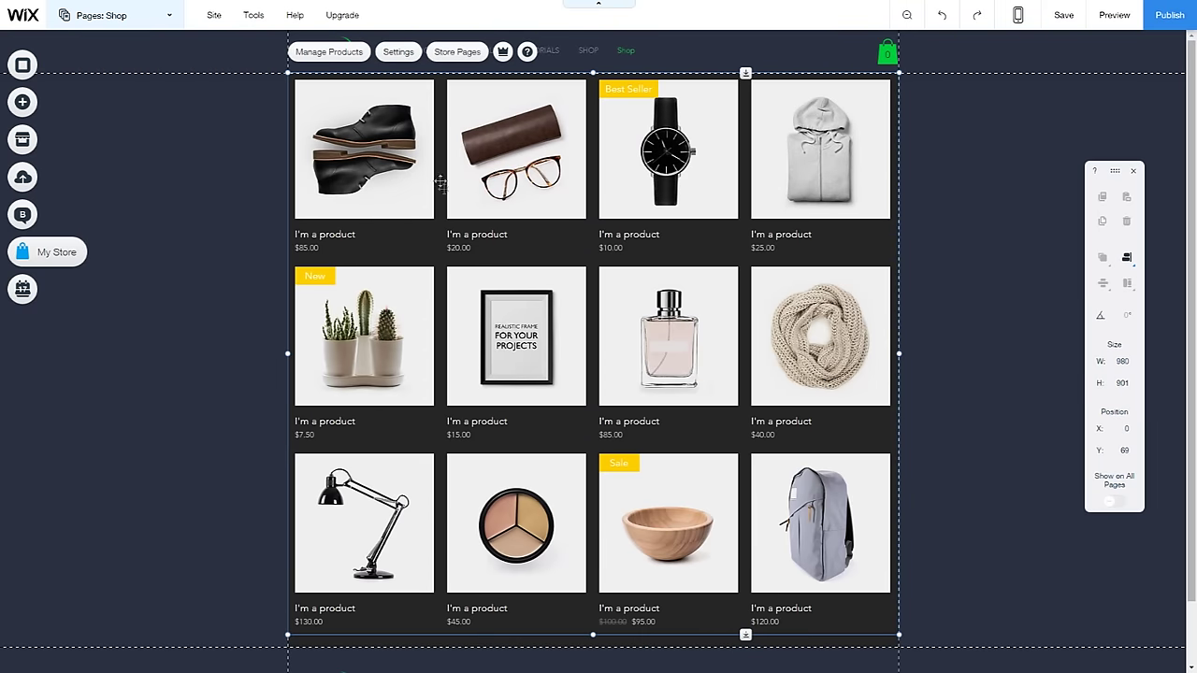
# Try to delete the product gallery from the store's Shop page
pyautogui.click(440, 250)
pyautogui.press('Delete')
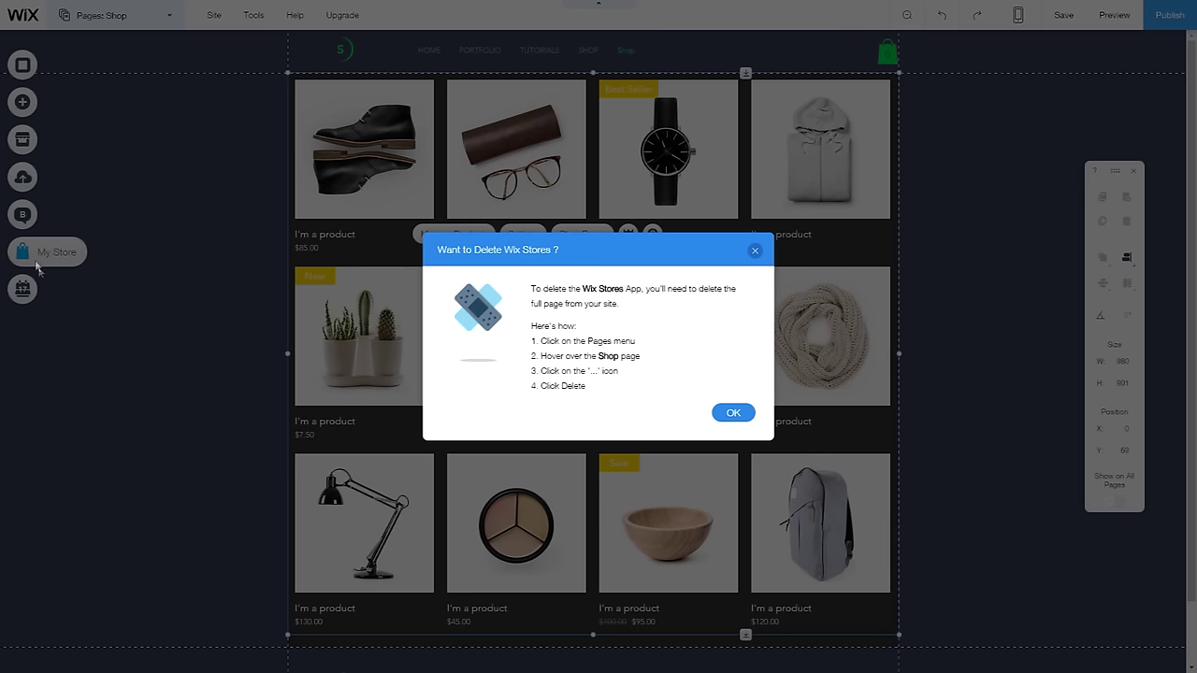
pyautogui.click(733, 414)
pyautogui.press('Delete')
pyautogui.click(754, 250)
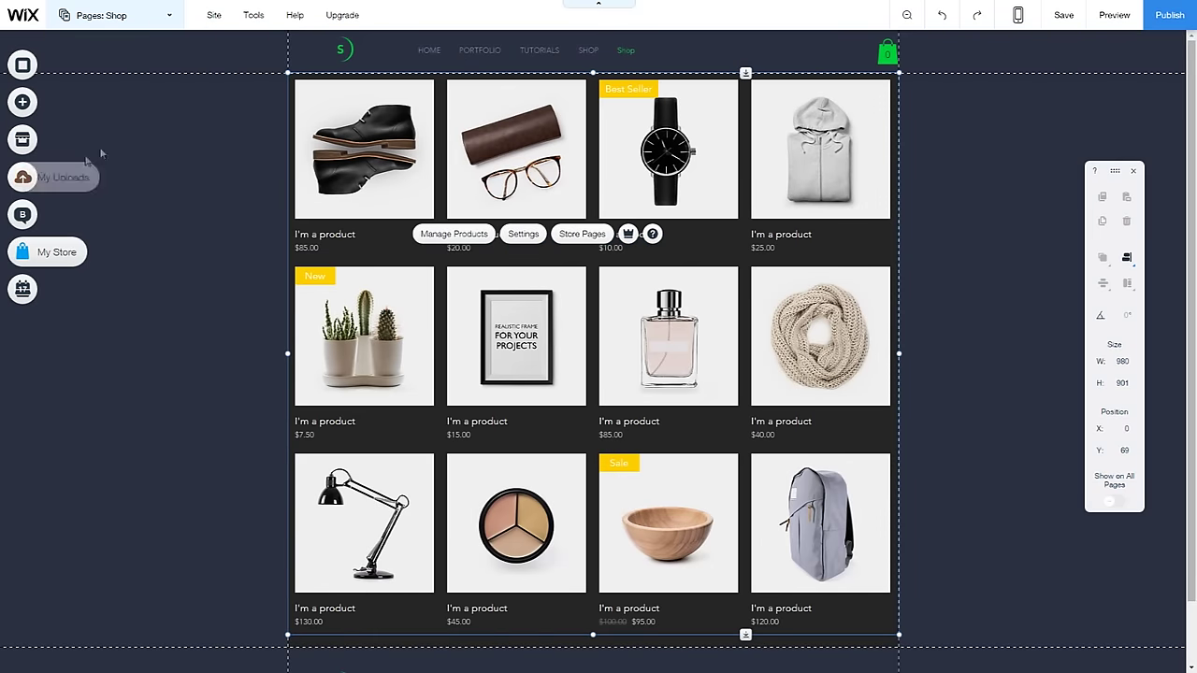
# Open the store's product management, look over its home page of setup tasks, and return to the editor
pyautogui.click(477, 241)
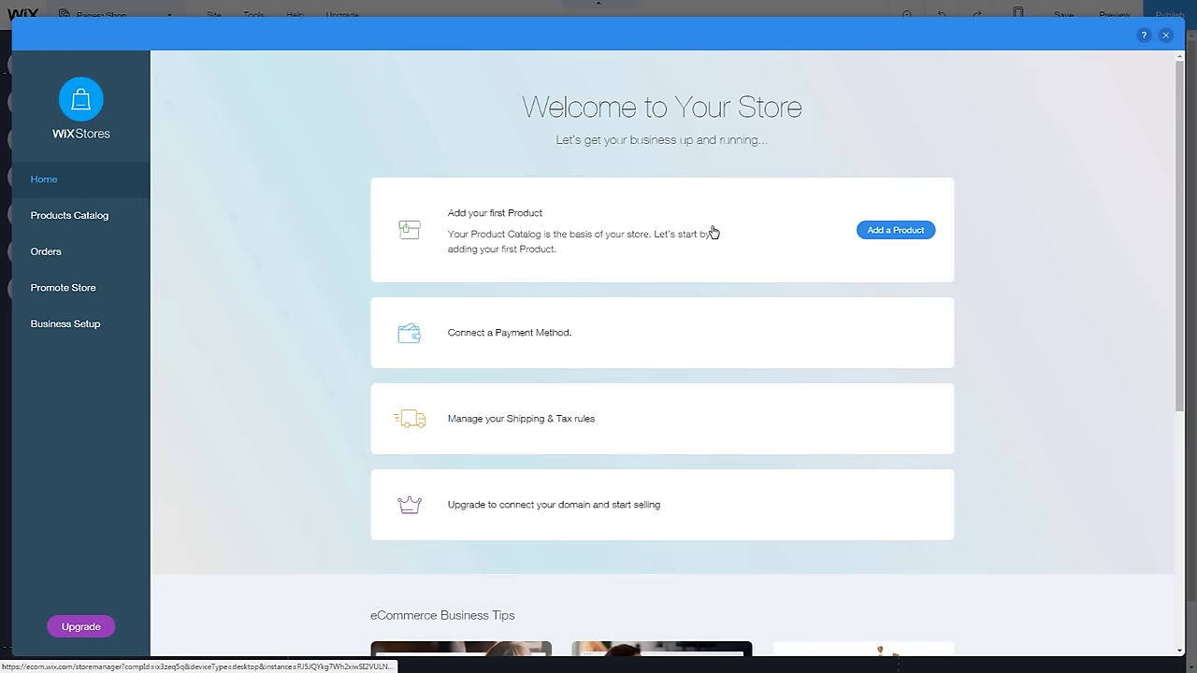
pyautogui.scroll(-2, 844, 240)
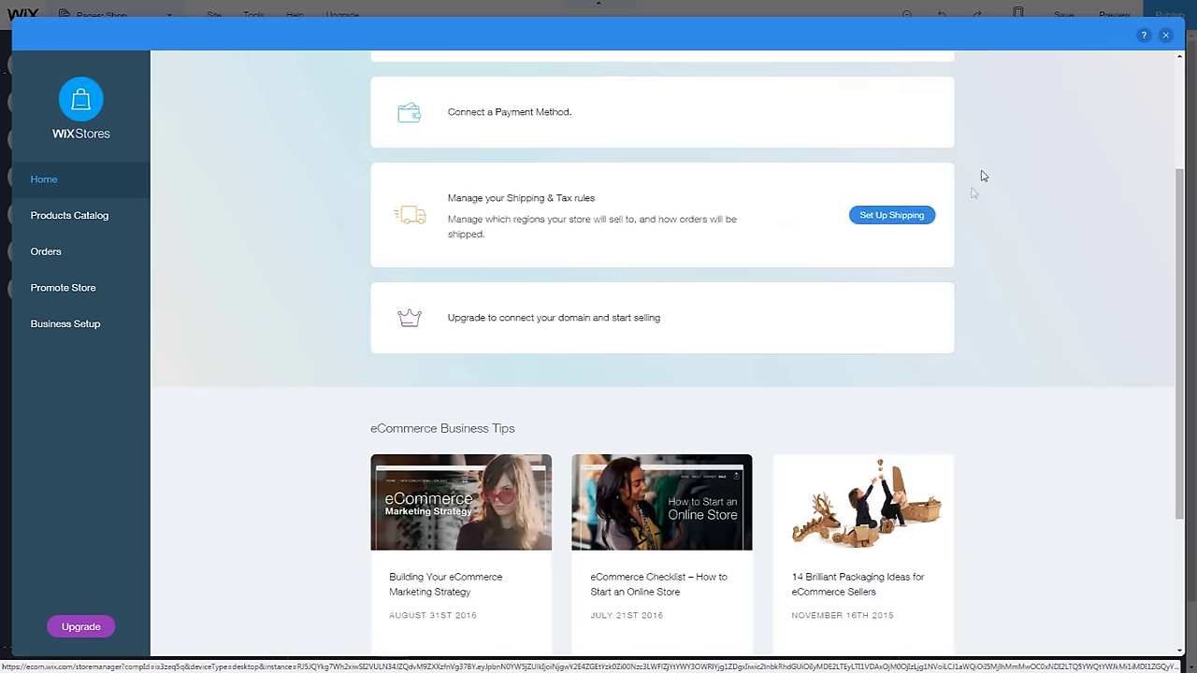
pyautogui.scroll(3, 969, 193)
pyautogui.click(1165, 35)
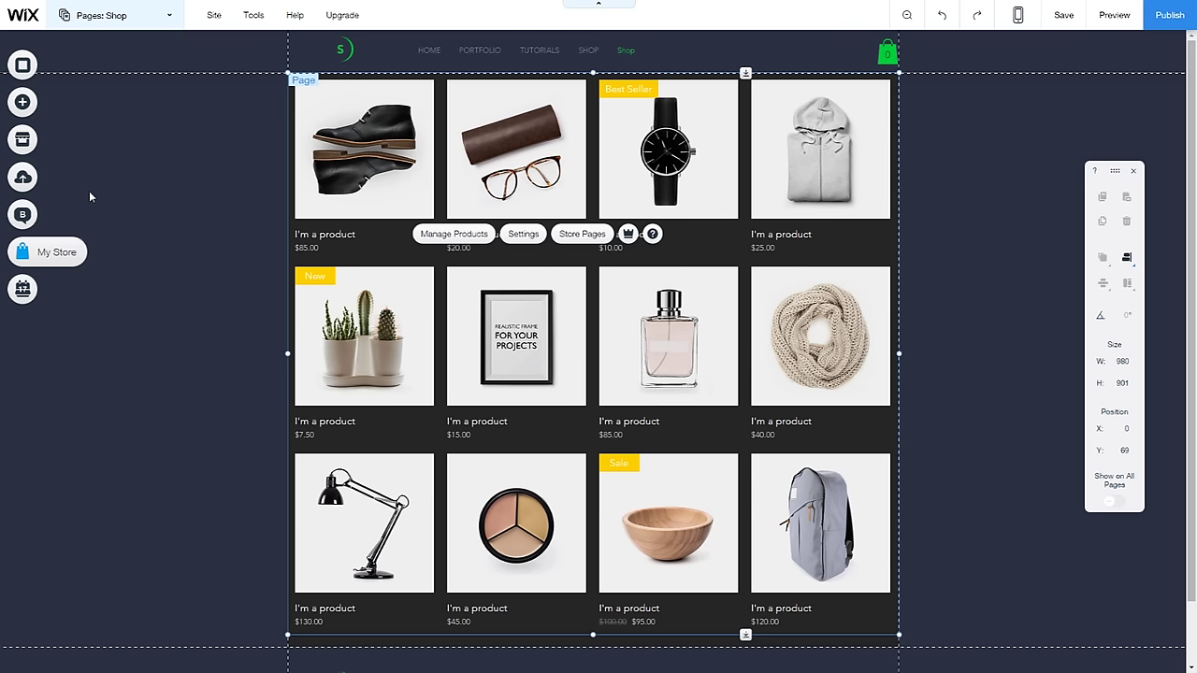
# Save the site and change the ending of its web address to tutorialsite
pyautogui.click(1062, 16)
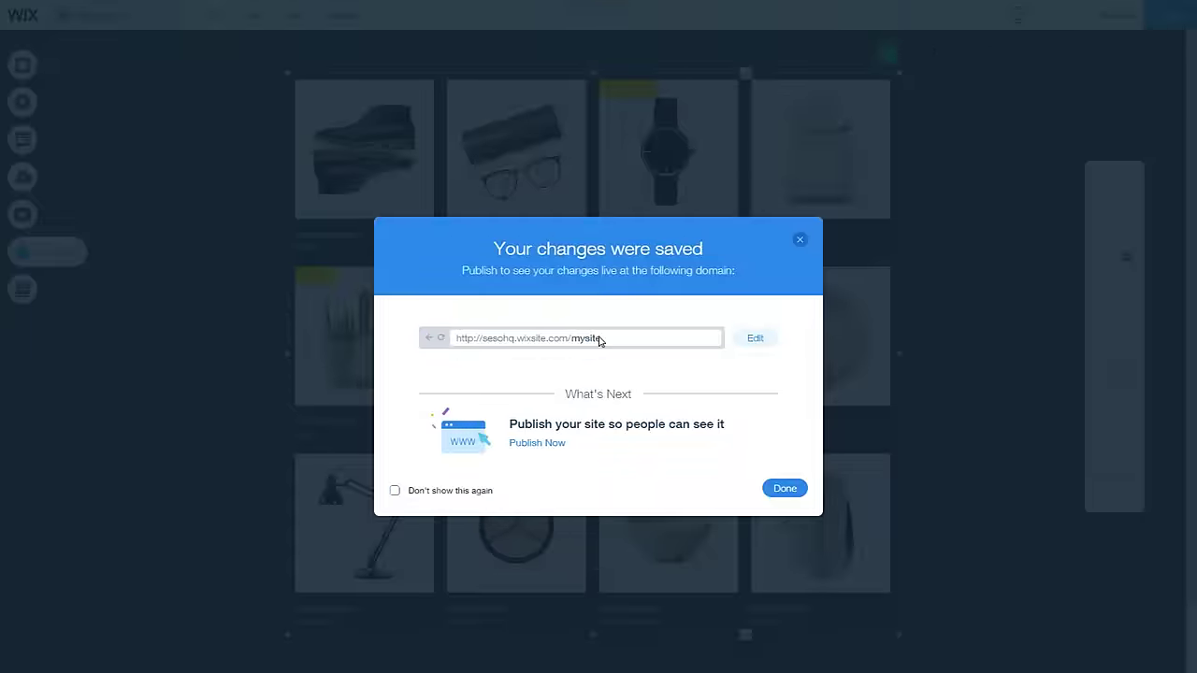
pyautogui.click(753, 338)
pyautogui.write('tutorialsite')
pyautogui.press('Return')
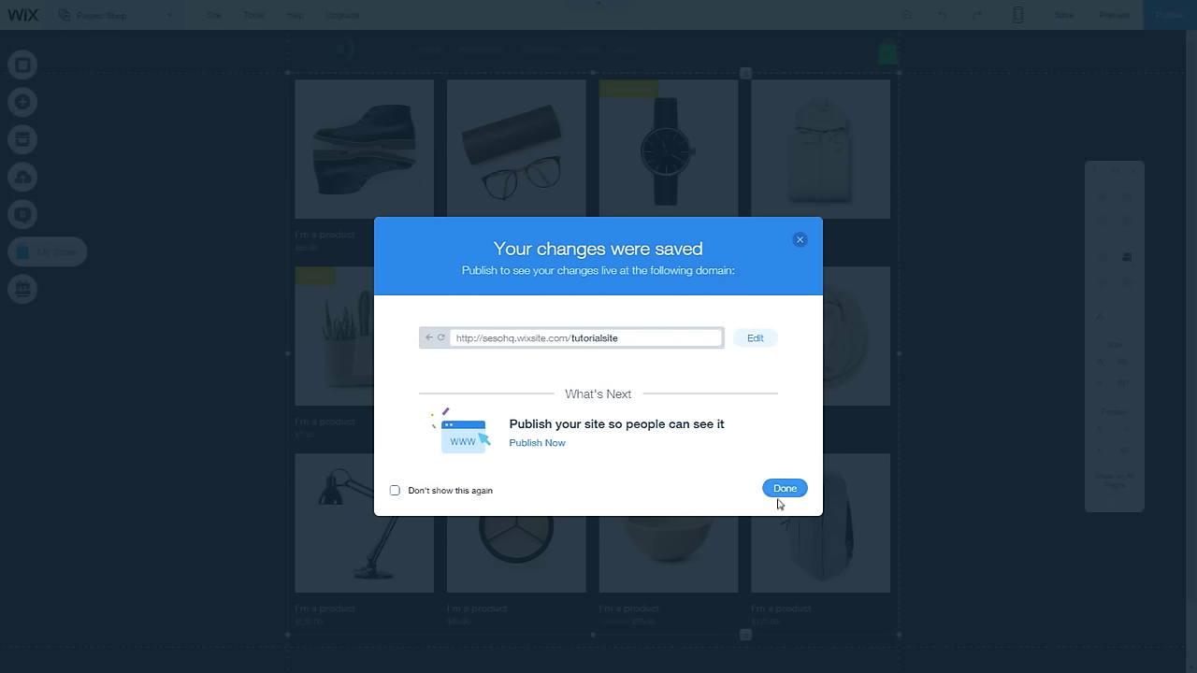
pyautogui.click(779, 495)
# Save the site once more, dismiss the save confirmation, and close the site editor
pyautogui.click(596, 34)
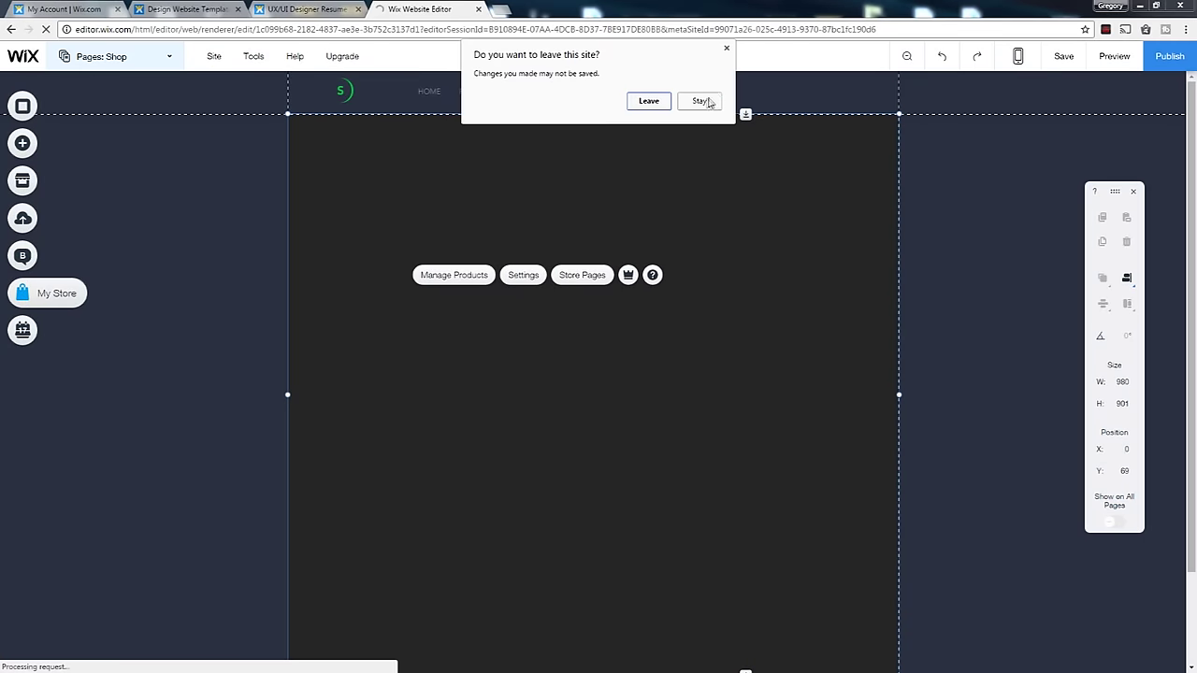
pyautogui.click(697, 101)
pyautogui.click(1064, 56)
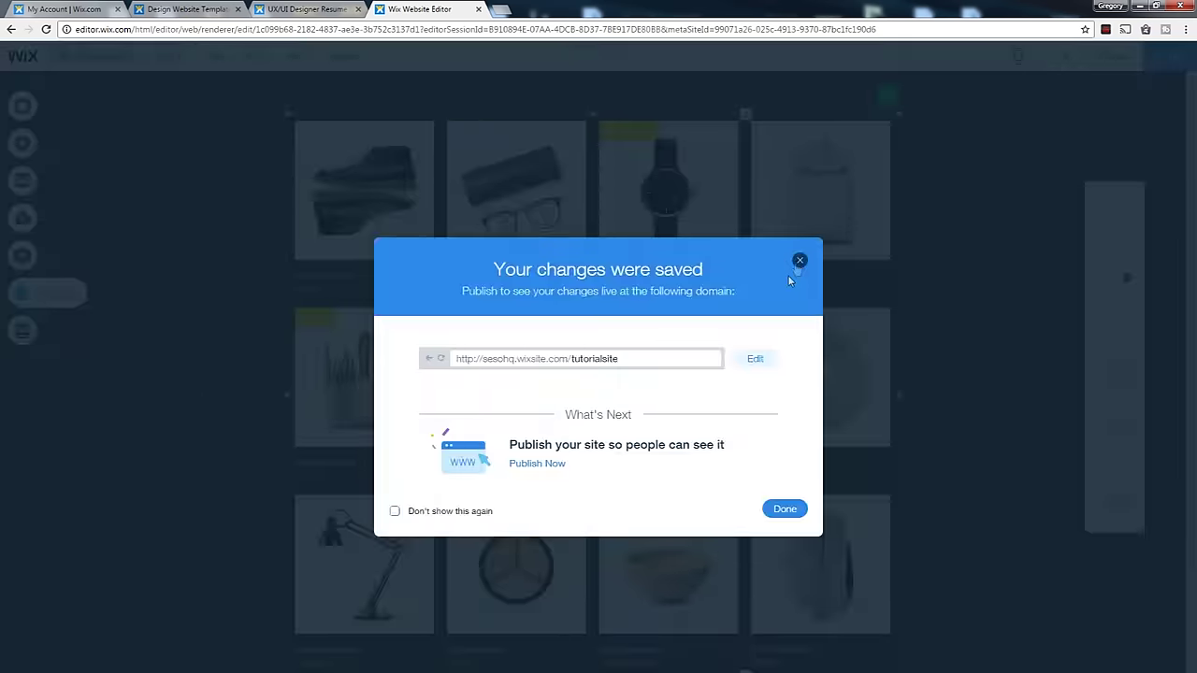
pyautogui.click(784, 508)
pyautogui.middleClick(412, 9)
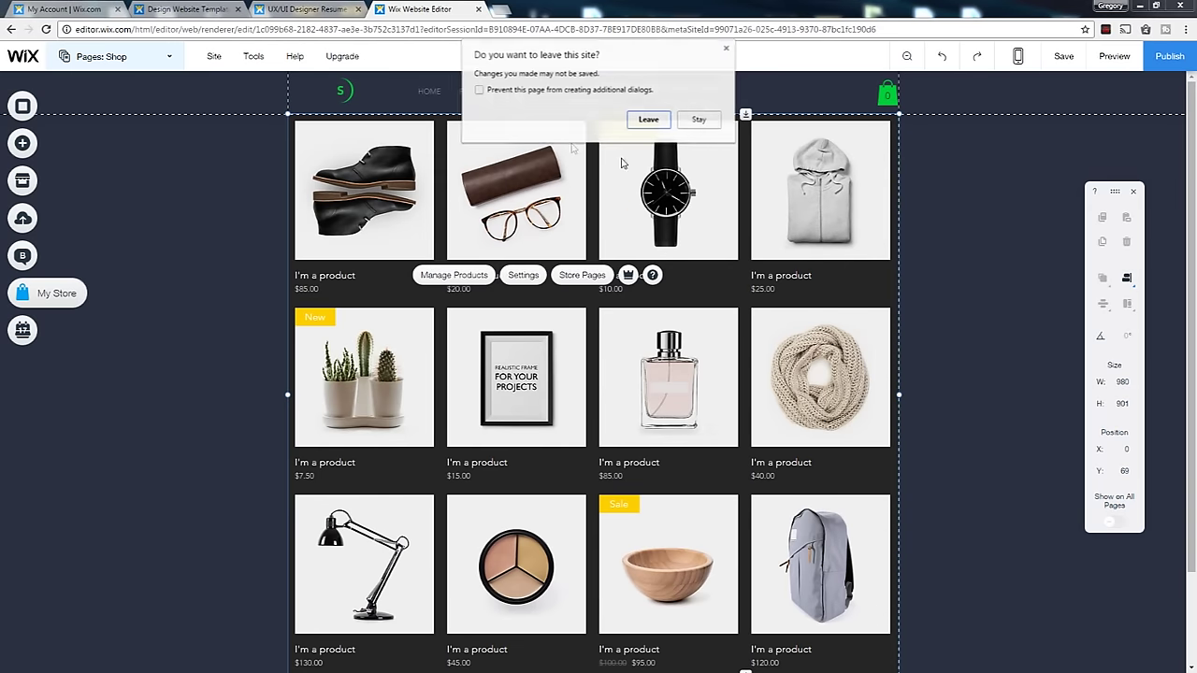
pyautogui.click(645, 117)
# Refresh the Wix account dashboard, select tutorialsite from My Sites, and open it through the Site Manager for editing
pyautogui.click(98, 15)
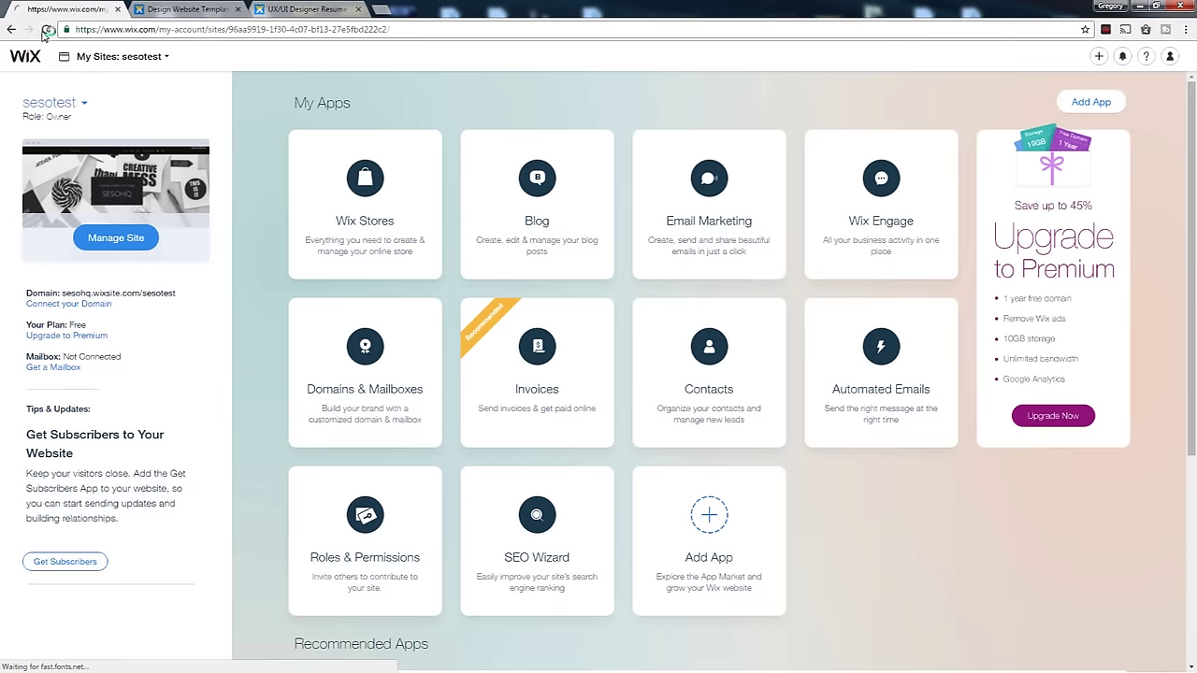
pyautogui.click(46, 31)
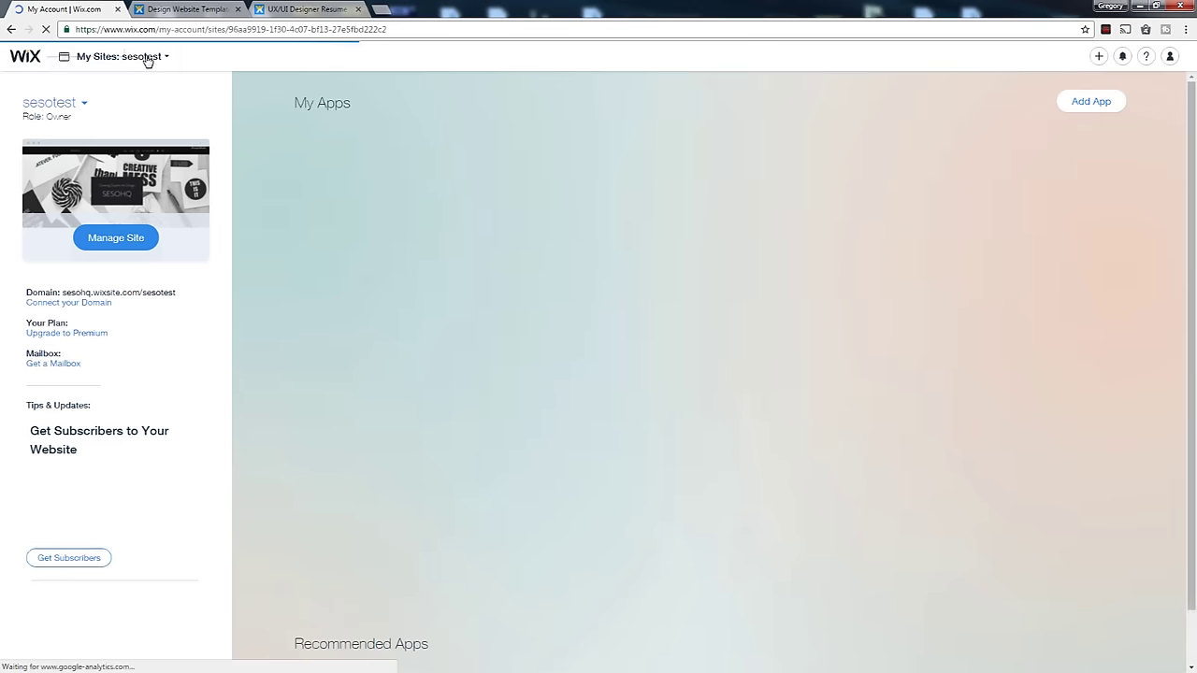
pyautogui.click(145, 56)
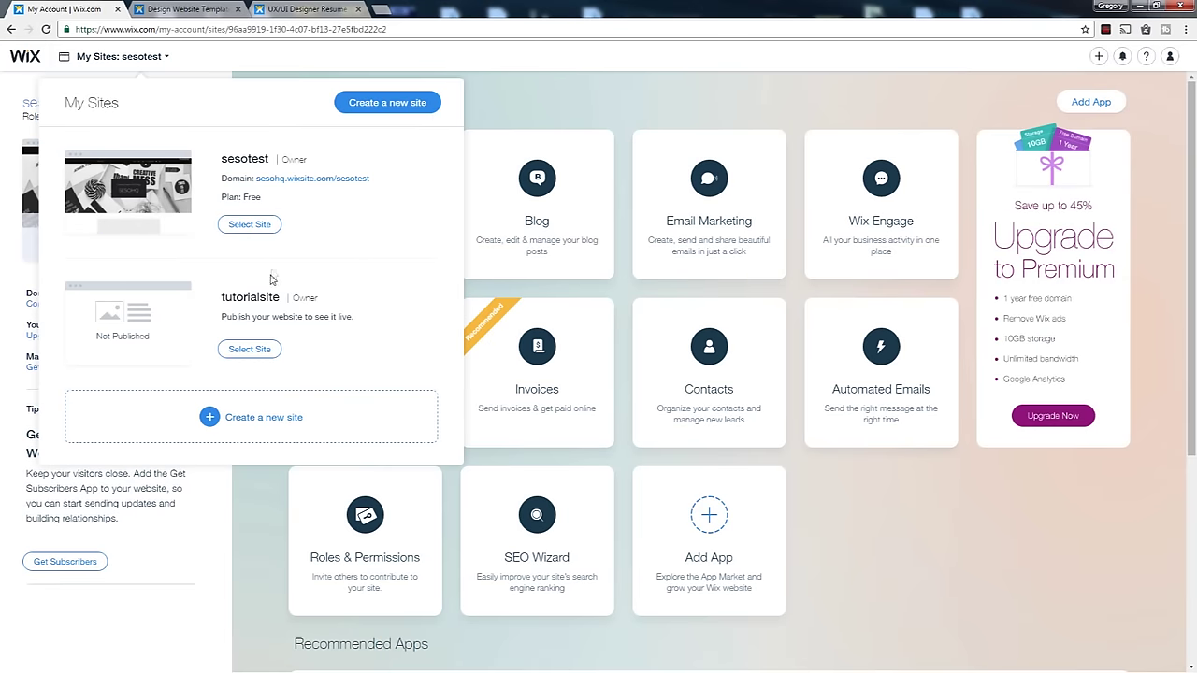
pyautogui.click(253, 350)
pyautogui.click(116, 238)
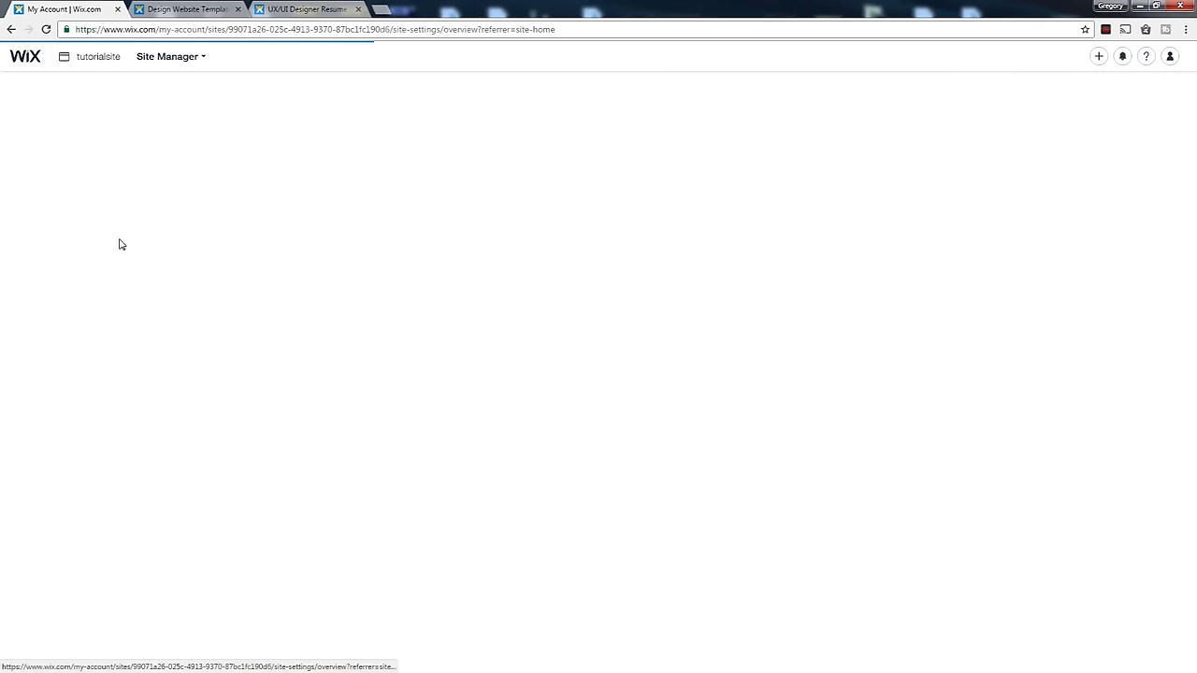
pyautogui.click(294, 120)
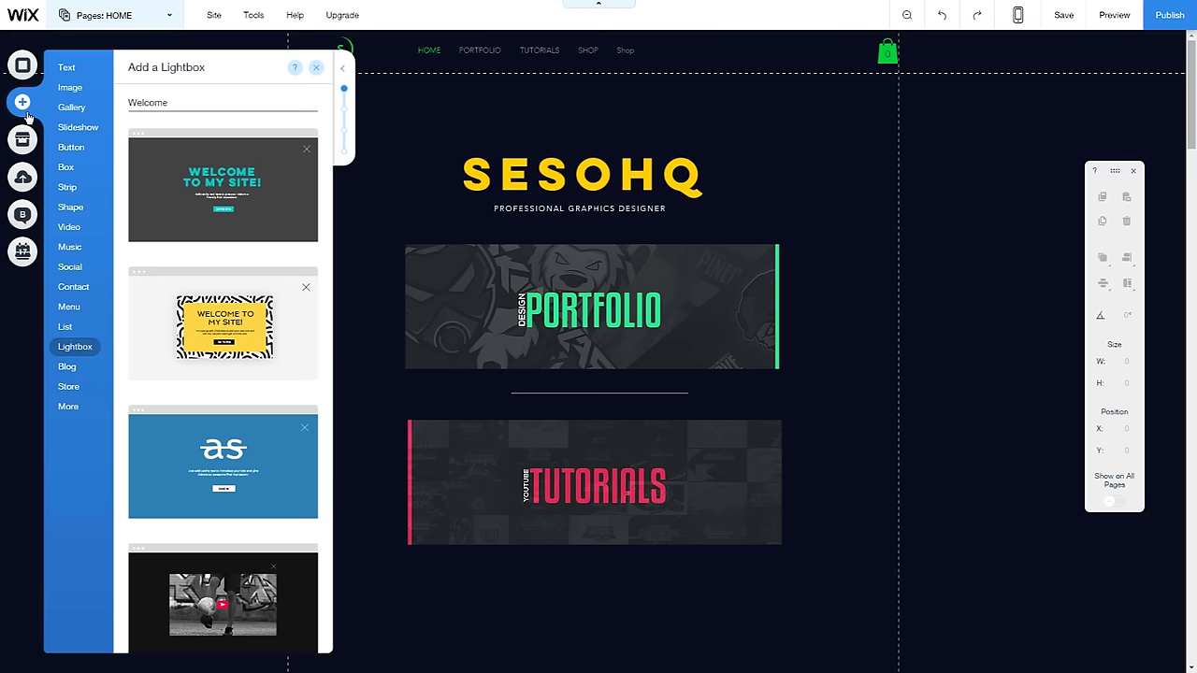
# Add the yellow Welcome lightbox with the patterned border to the home page and change its background to the speckled cream texture
pyautogui.click(256, 319)
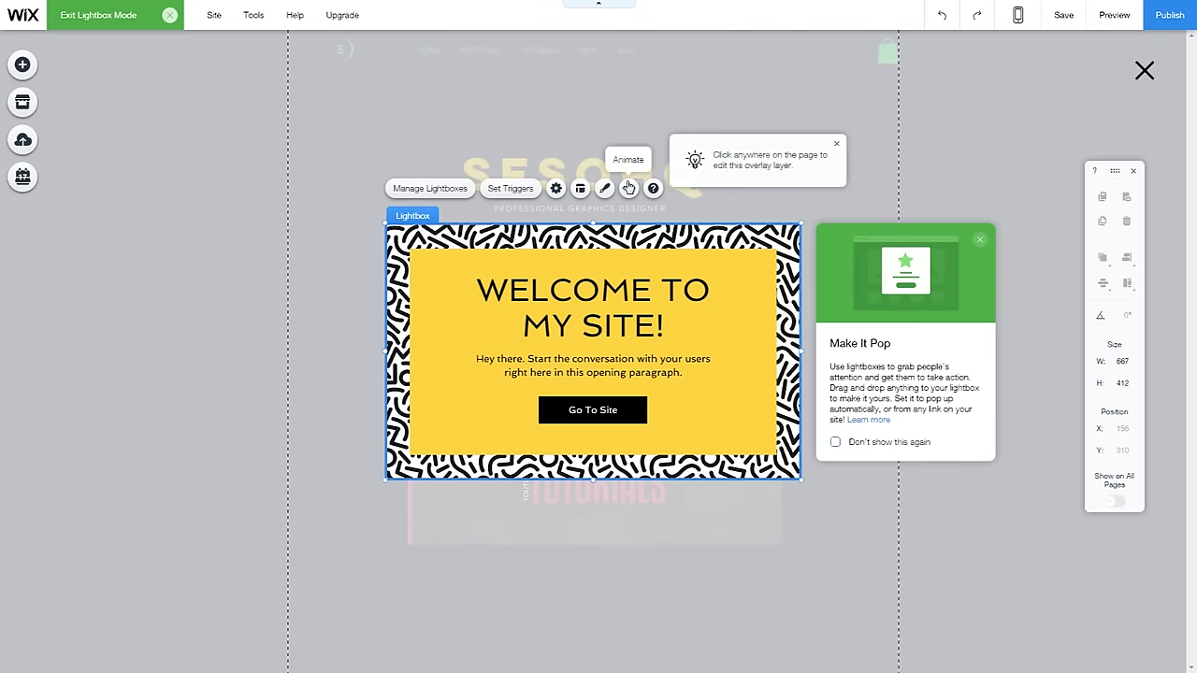
pyautogui.click(605, 188)
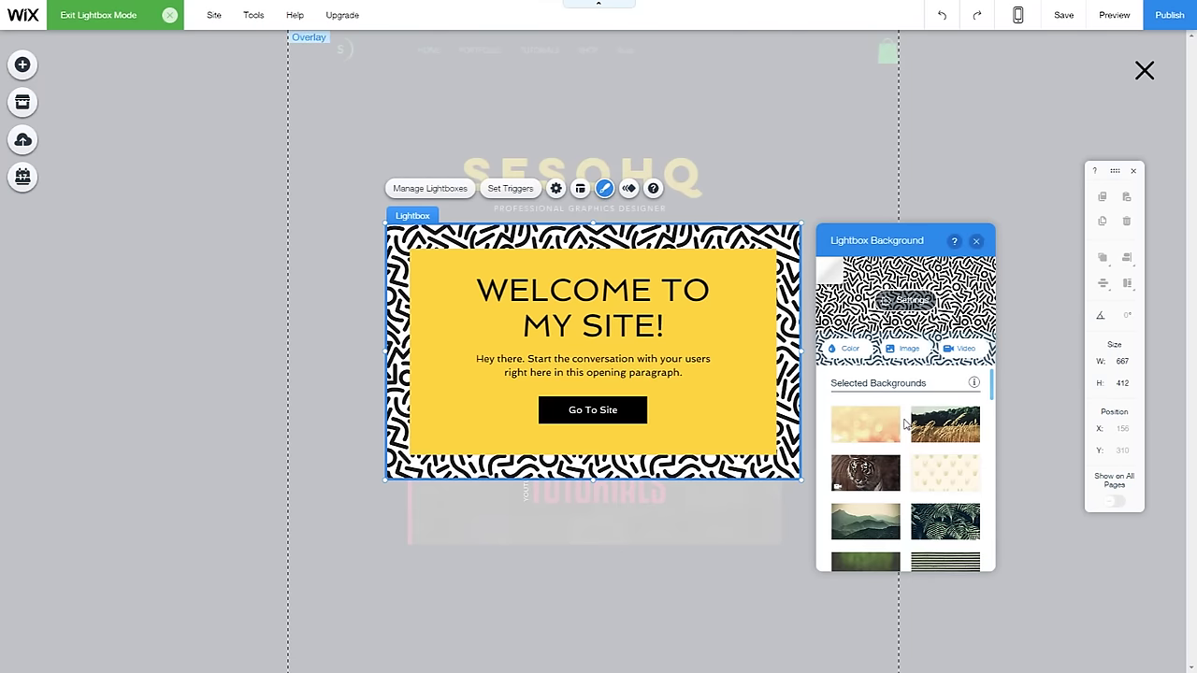
pyautogui.scroll(-2, 902, 517)
pyautogui.click(881, 492)
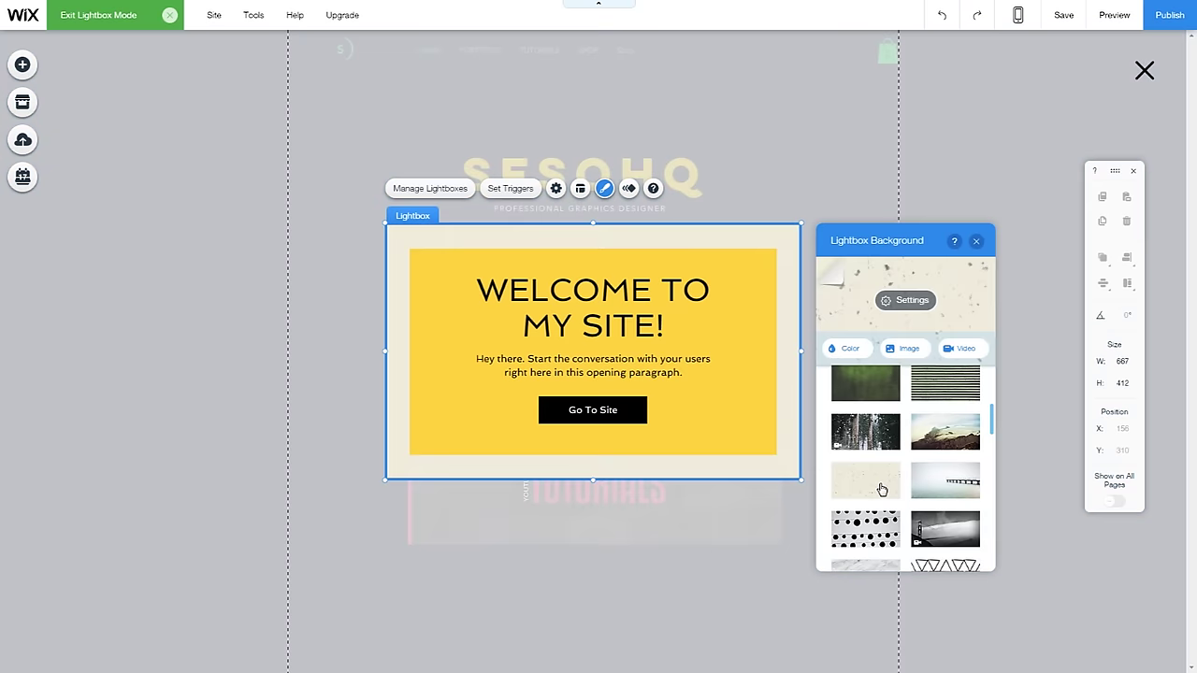
pyautogui.click(975, 241)
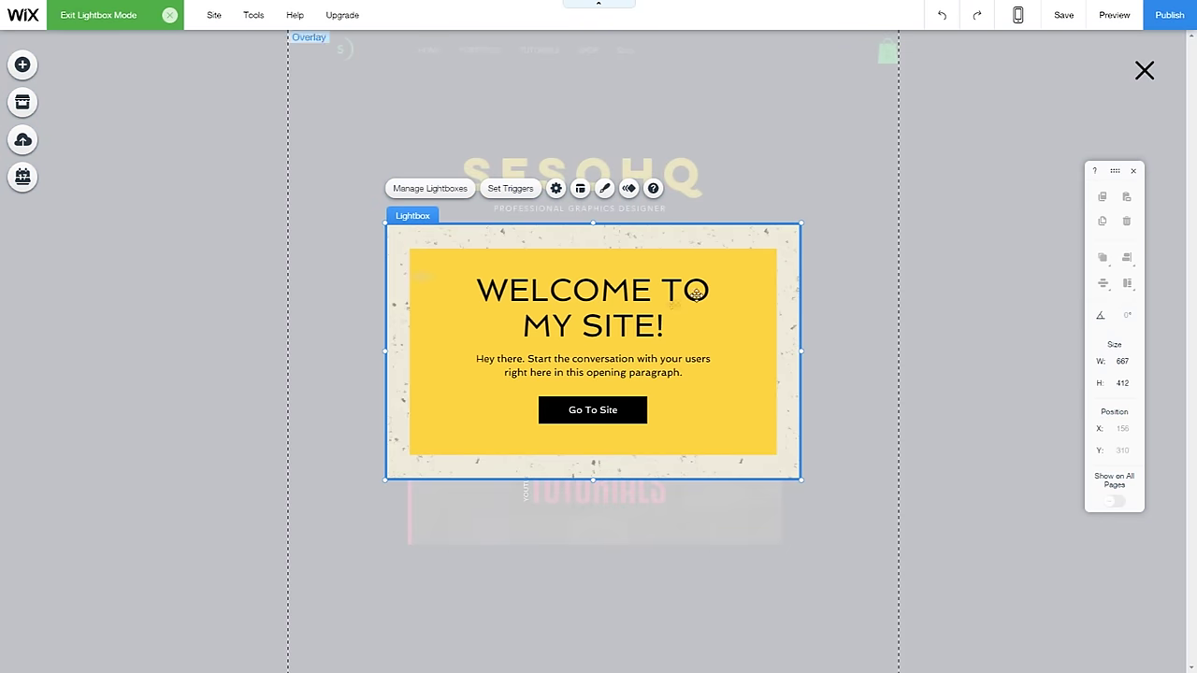
# Preview the site and close the welcome lightbox to view the home page behind it
pyautogui.click(1144, 71)
pyautogui.click(1115, 17)
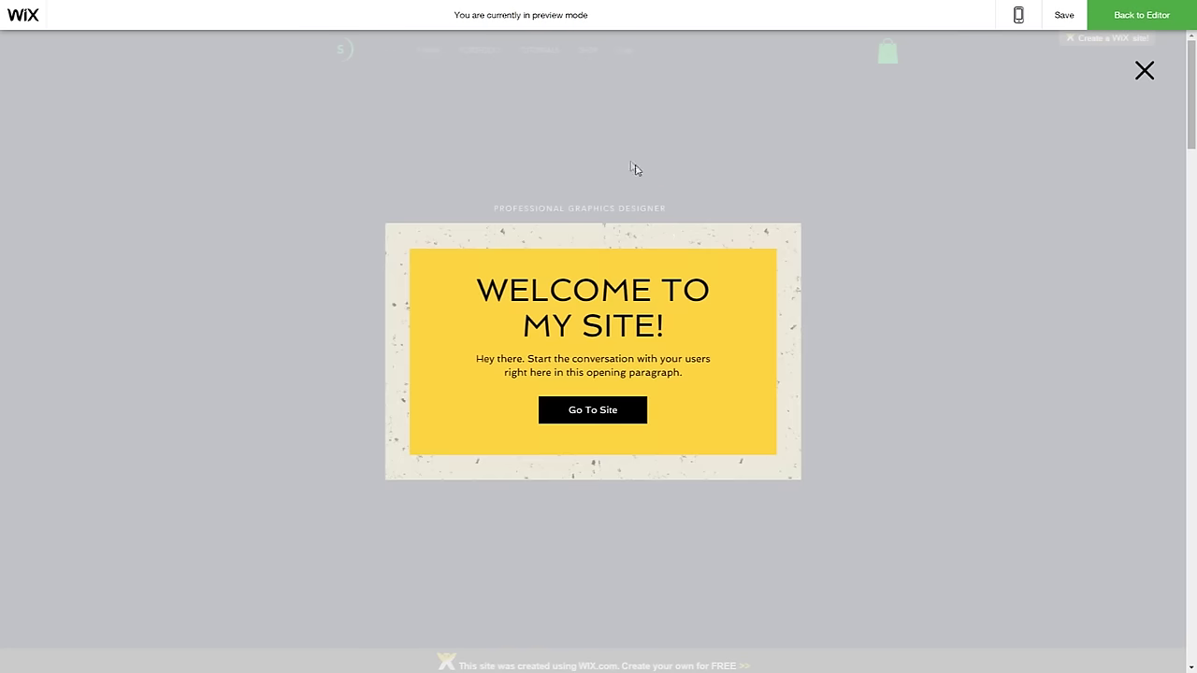
pyautogui.click(1144, 73)
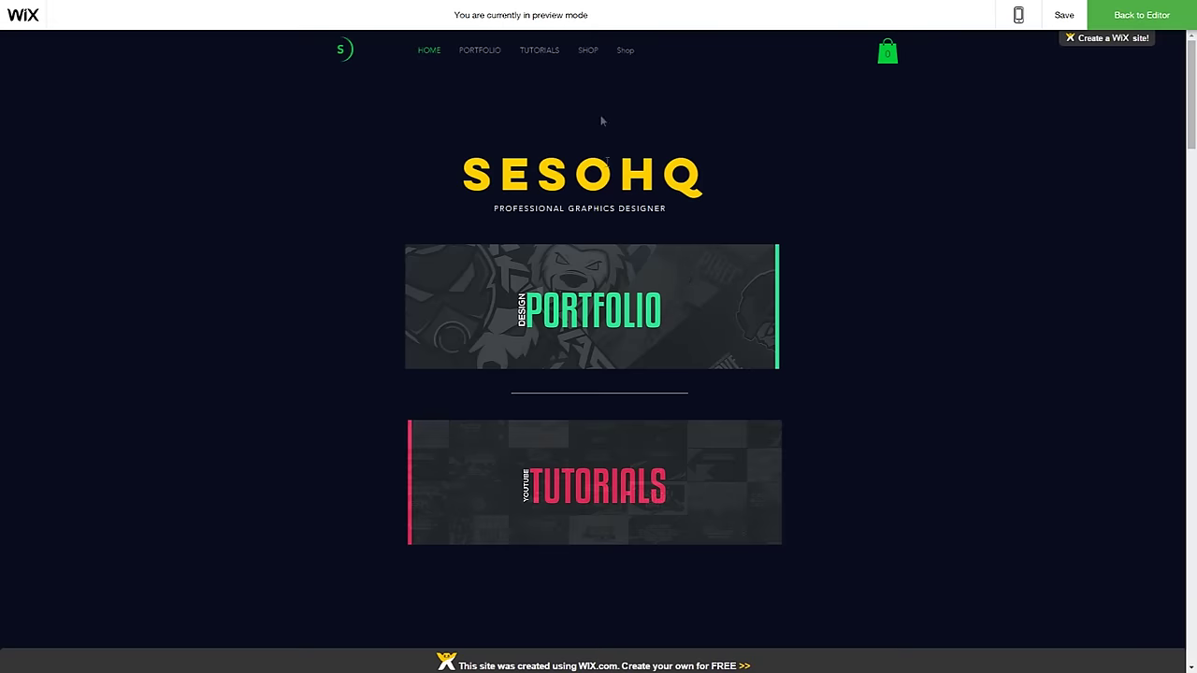